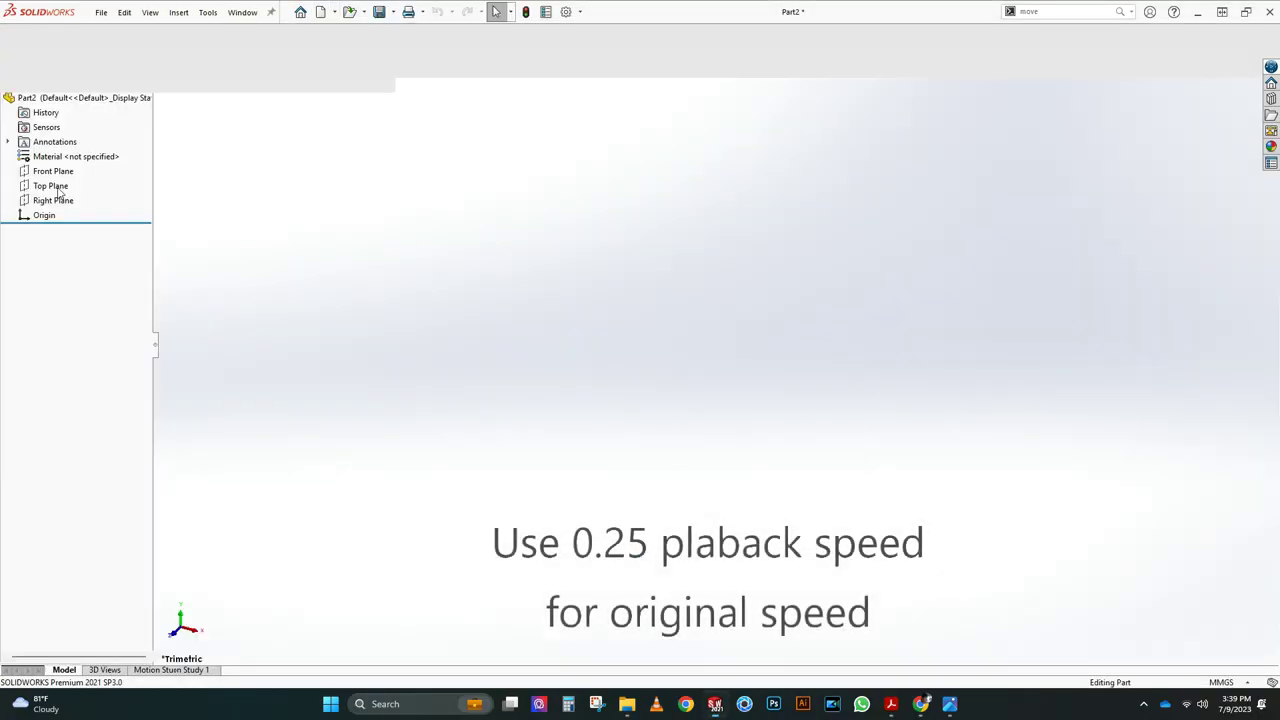
Start a sketch on the Top Plane with vertical and horizontal centerlines crossing at the origin.
left_click(50, 186)
key("l")
left_click(725, 370)
double_click(727, 545)
left_click(423, 374)
double_click(951, 371)
Insert the boot-heel reference image into the sketch as a sketch picture.
left_click(207, 12)
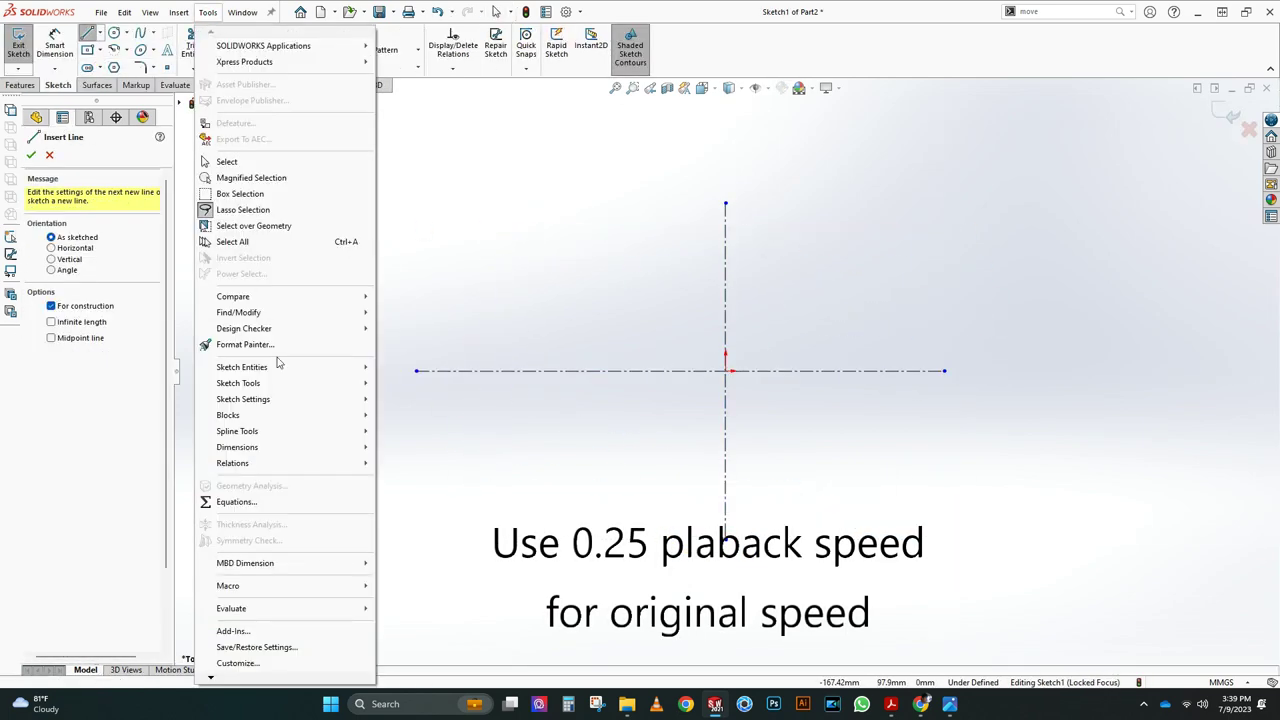
left_click(440, 654)
key("Escape")
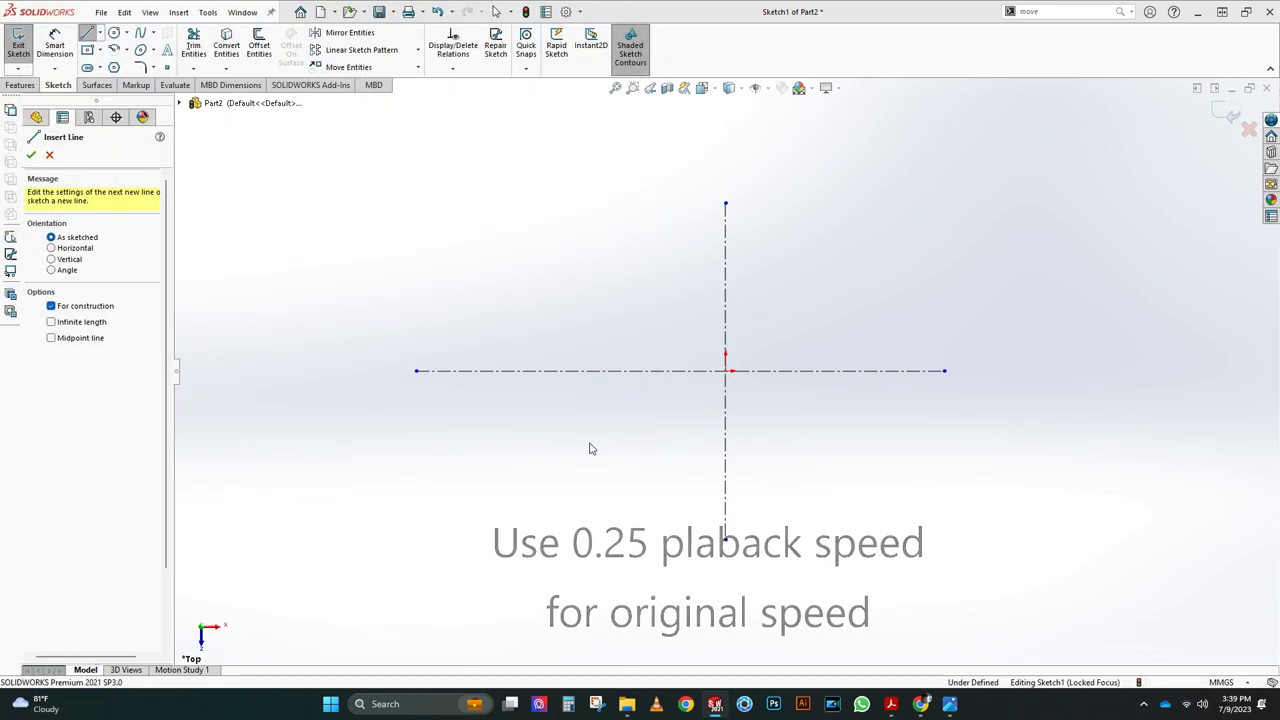
left_click(565, 325)
Rescale the sketch picture to 595.64 × 417.94 mm using a known reference length.
scroll(1000, 136, "down", 5)
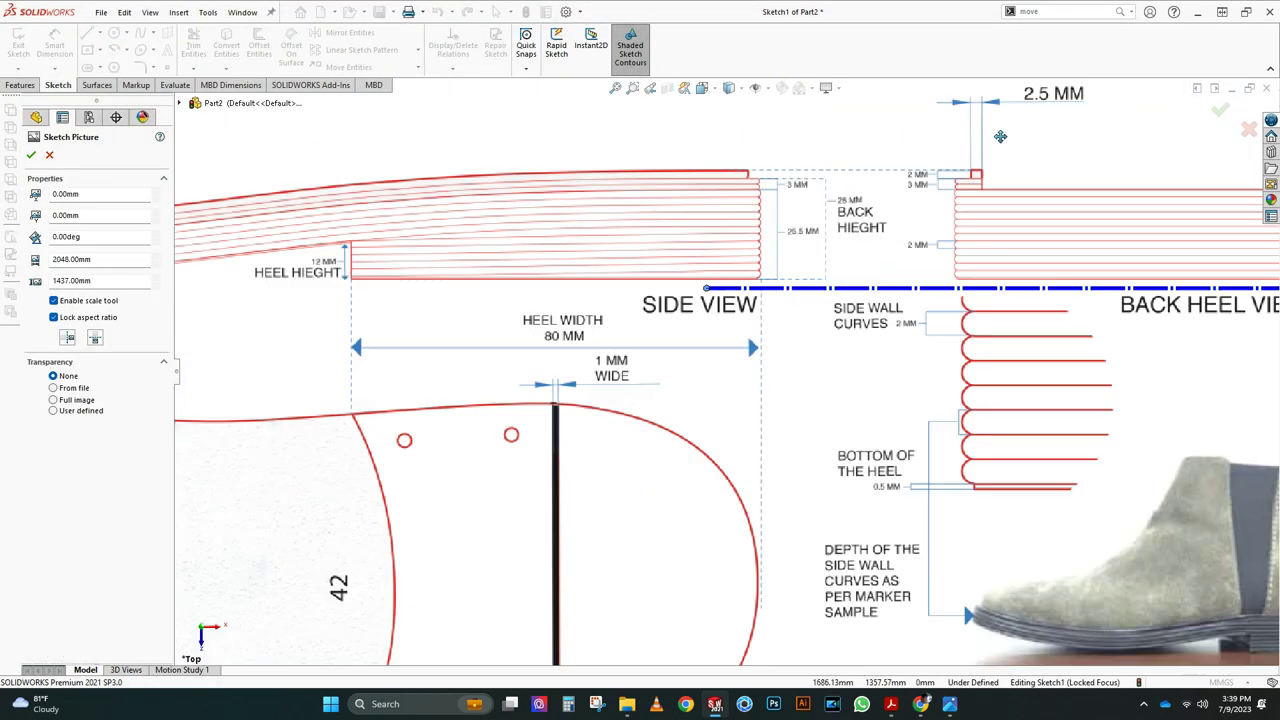
scroll(672, 385, "down", 3)
scroll(660, 392, "down", 1)
scroll(650, 395, "up", 2)
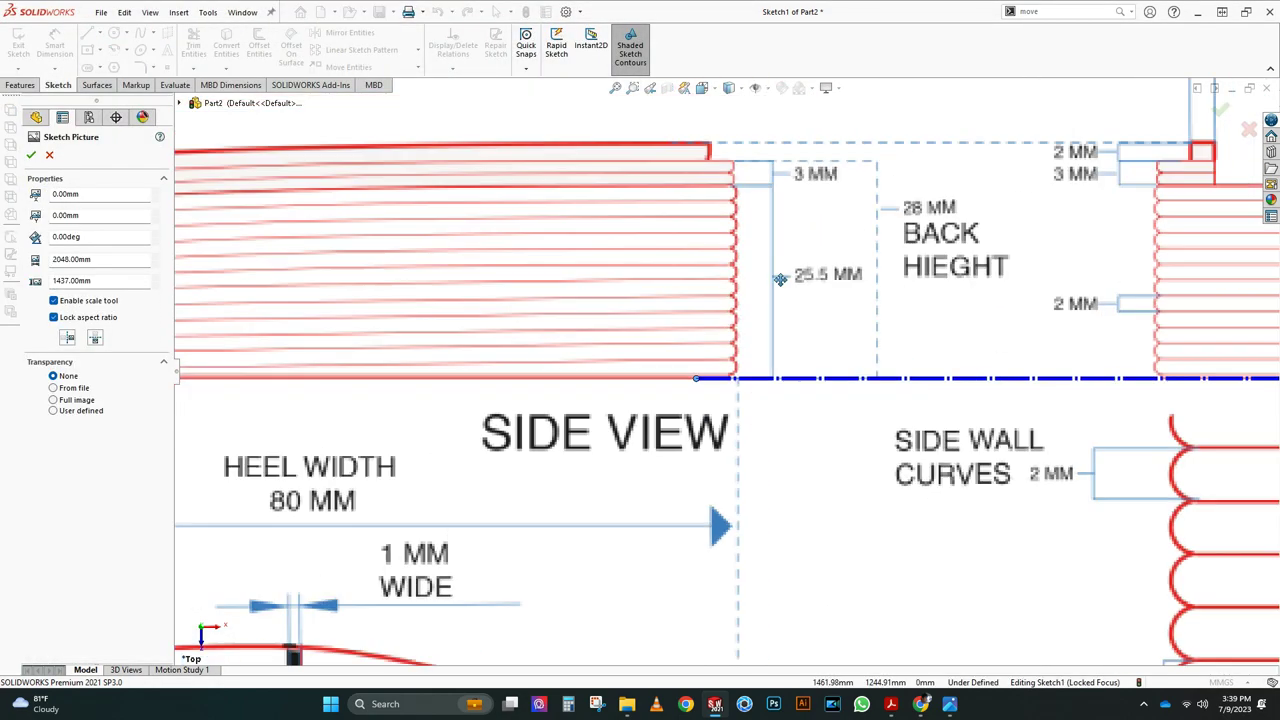
scroll(680, 380, "up", 2)
scroll(979, 403, "up", 2)
left_click_drag(979, 403, 703, 302)
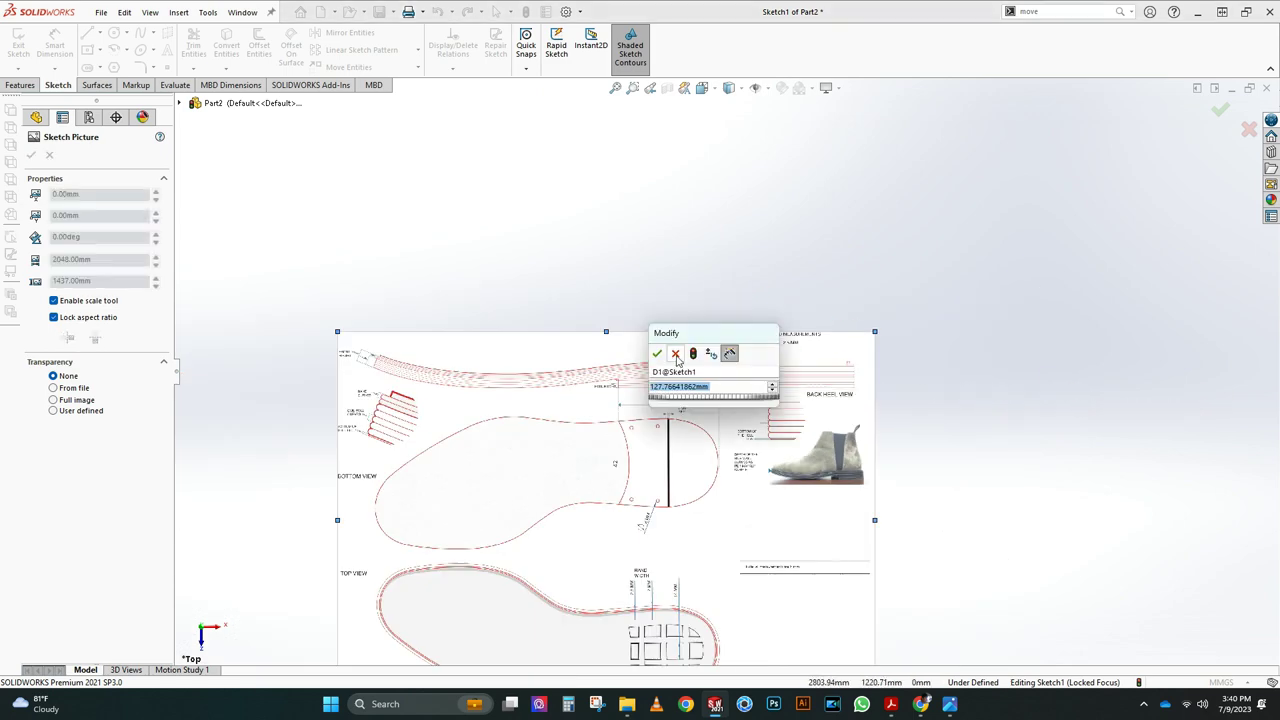
scroll(703, 300, "down", 2)
scroll(700, 268, "down", 4)
left_click(701, 385)
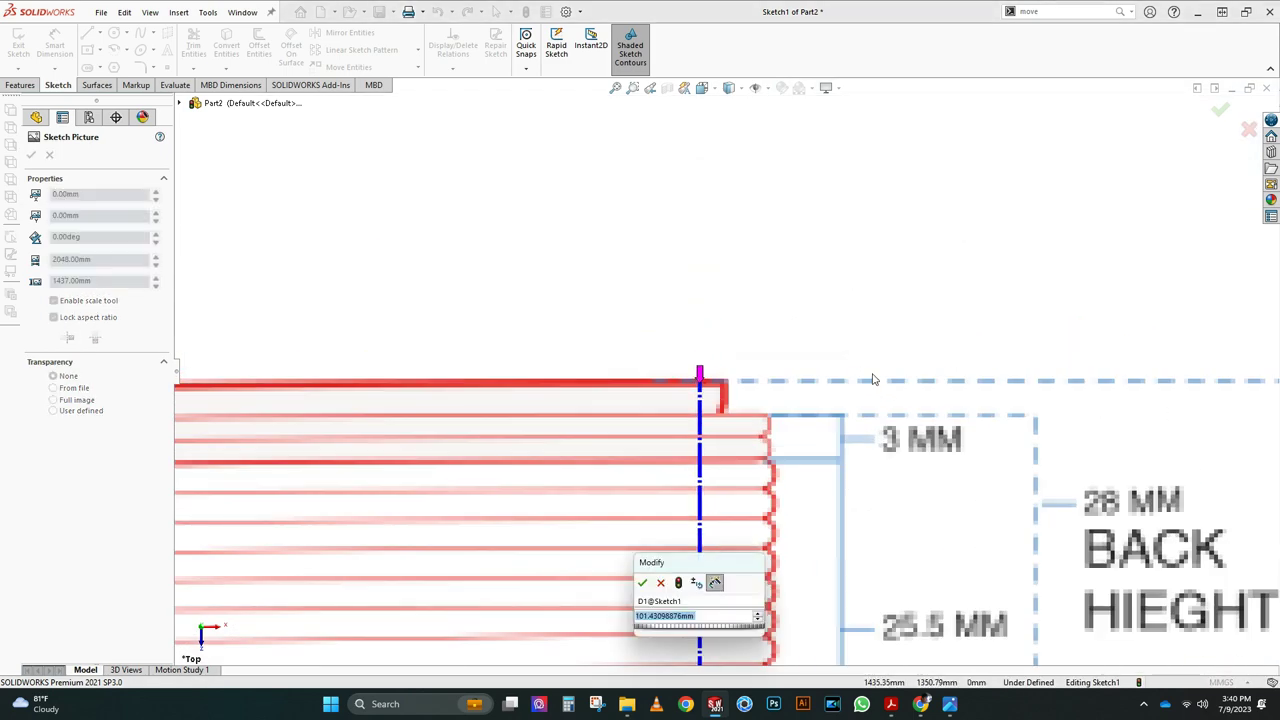
key("Return")
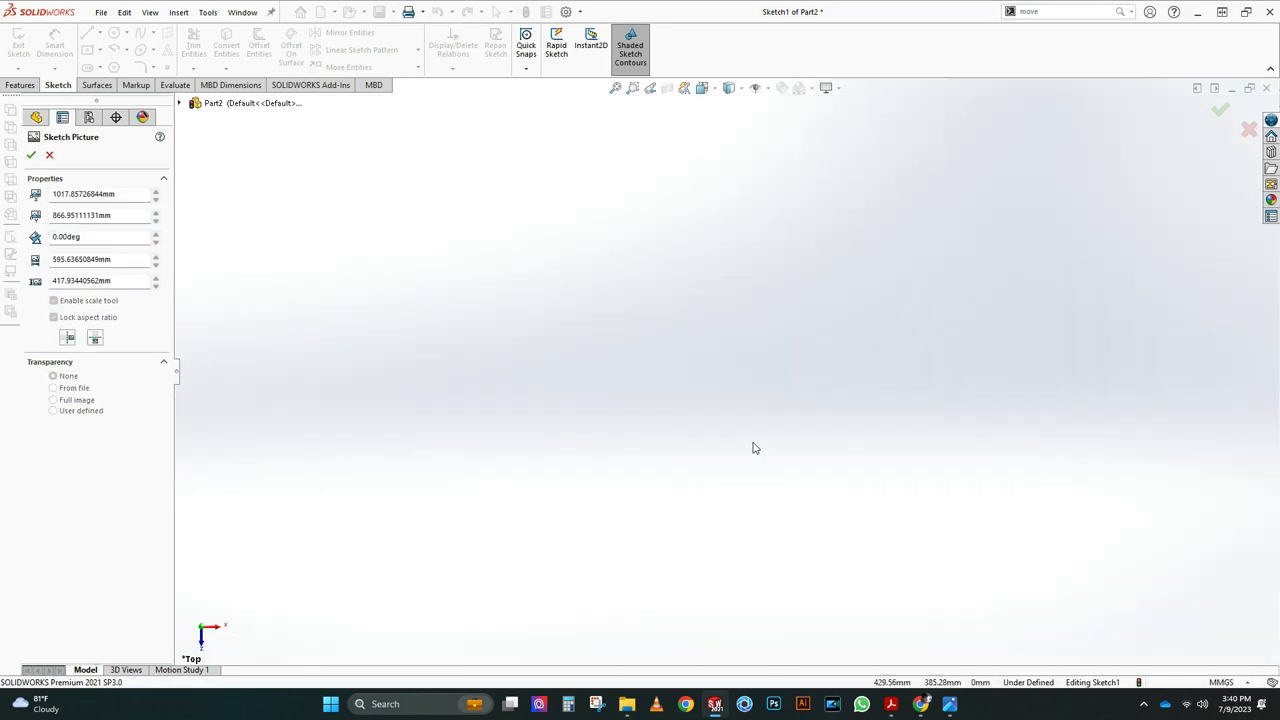
key("Return")
Move the picture so the centerlines cross the bottom-view sole, and accept it.
scroll(614, 429, "up", 5)
mouse_move(669, 517)
left_mouse_down()
mouse_move(440, 551)
mouse_move(669, 403)
left_mouse_up()
scroll(440, 551, "down", 3)
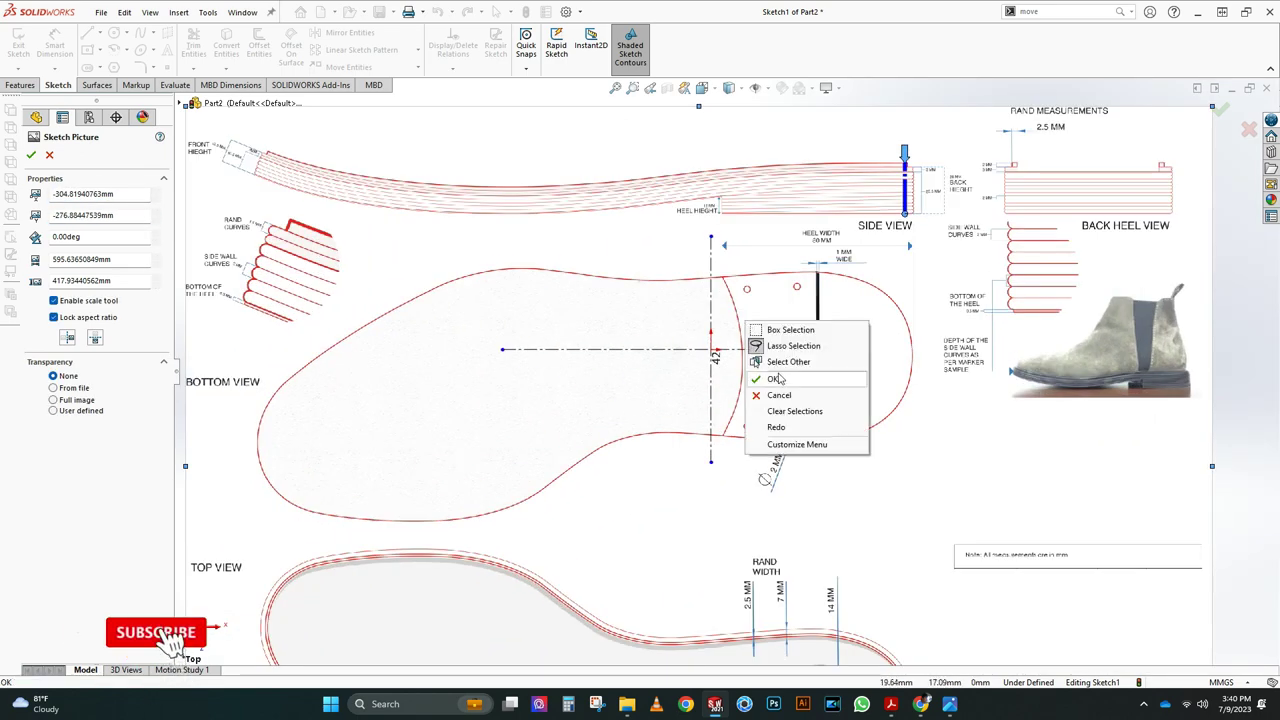
left_click(777, 379)
Extend the horizontal centerline toward the toe and finish editing the picture.
left_click_drag(502, 349, 208, 349)
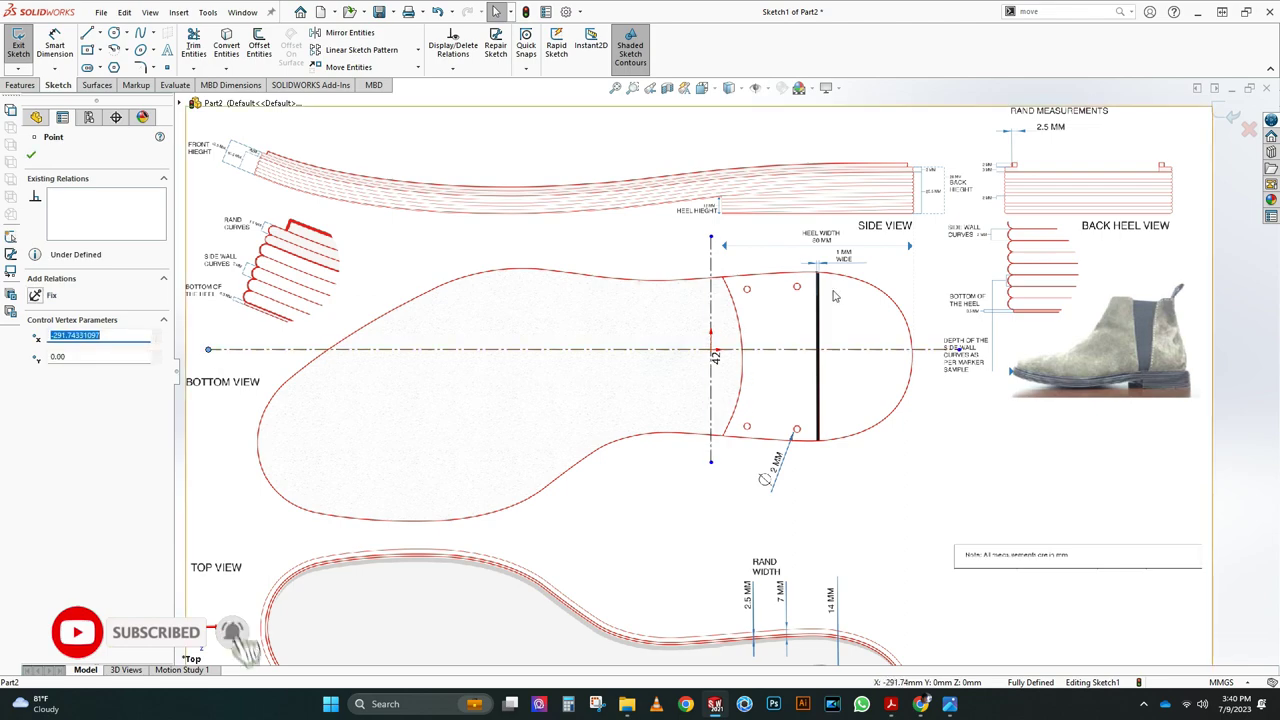
scroll(835, 296, "up", 5)
left_click(640, 369)
scroll(676, 437, "down", 3)
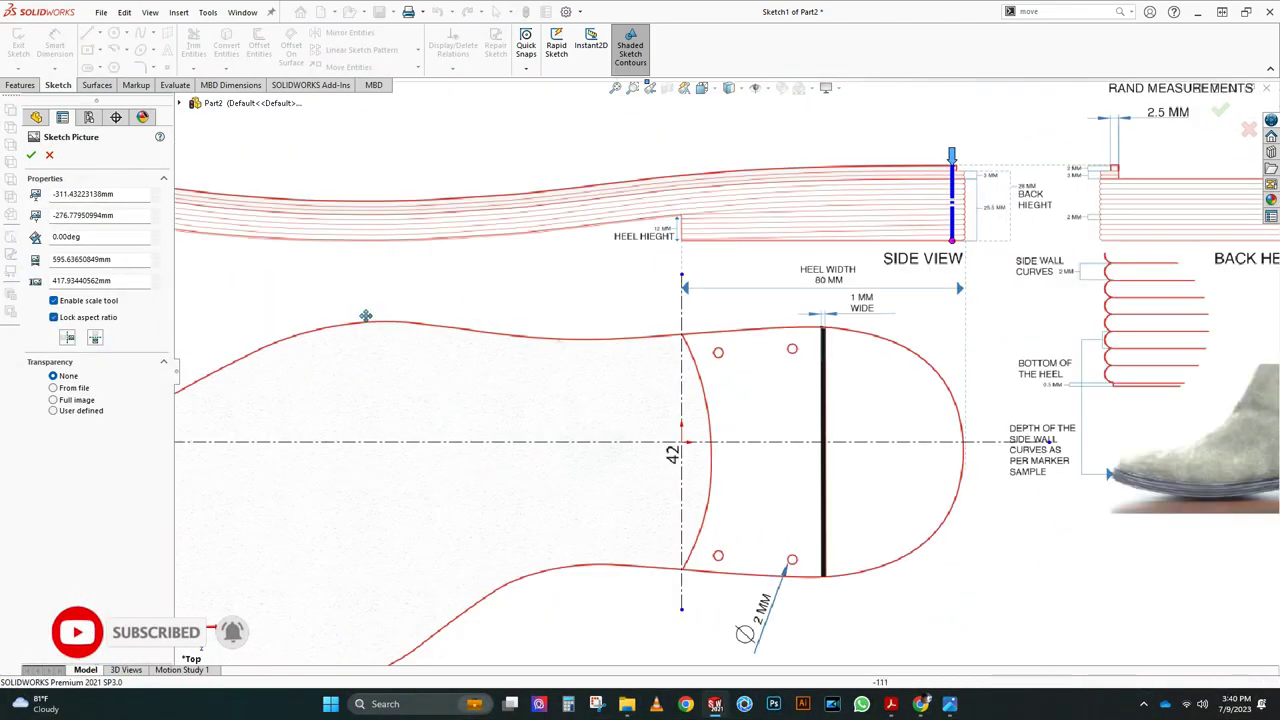
left_click(100, 32)
Draw a vertical centerline across the heel between its corners.
left_click(128, 57)
scroll(677, 346, "up", 5)
scroll(706, 500, "down", 1)
left_click(703, 497)
scroll(615, 542, "down", 3)
left_click(665, 212)
Dimension the heel line to 92 mm wide and 46 mm (92/2) from the centreline.
left_click(54, 45)
left_click(665, 400)
left_click(777, 400)
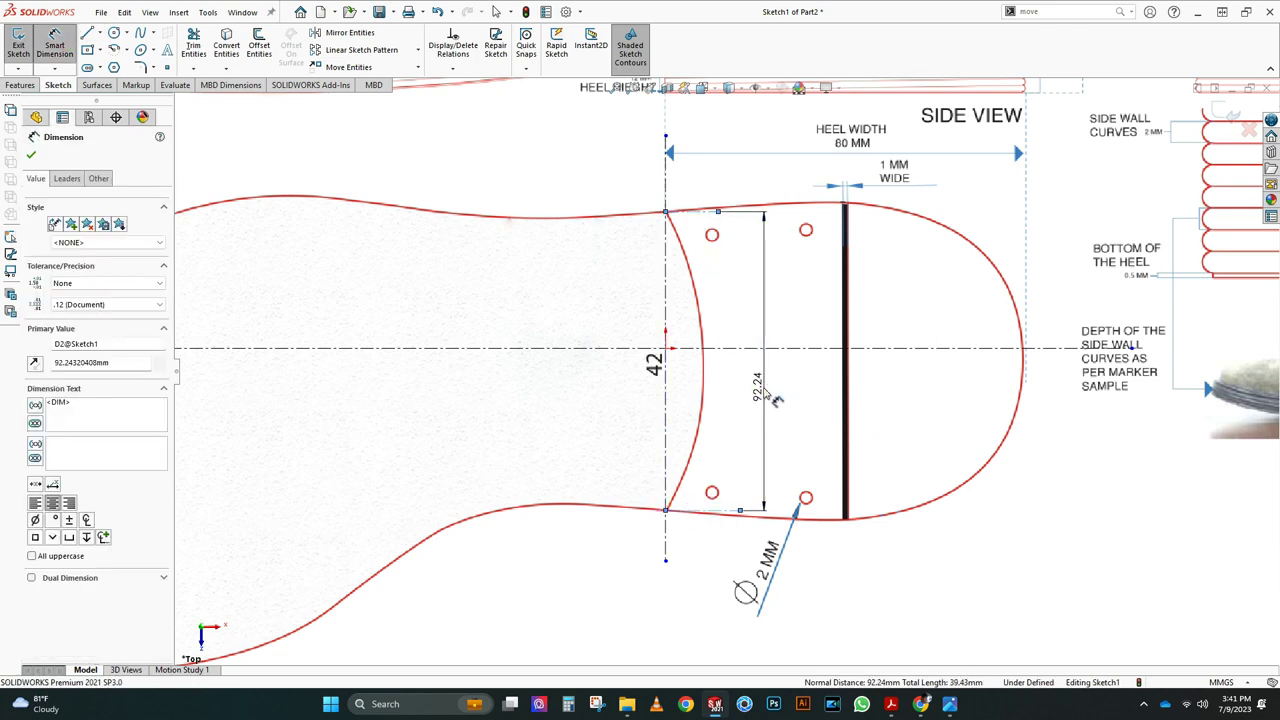
key("Return")
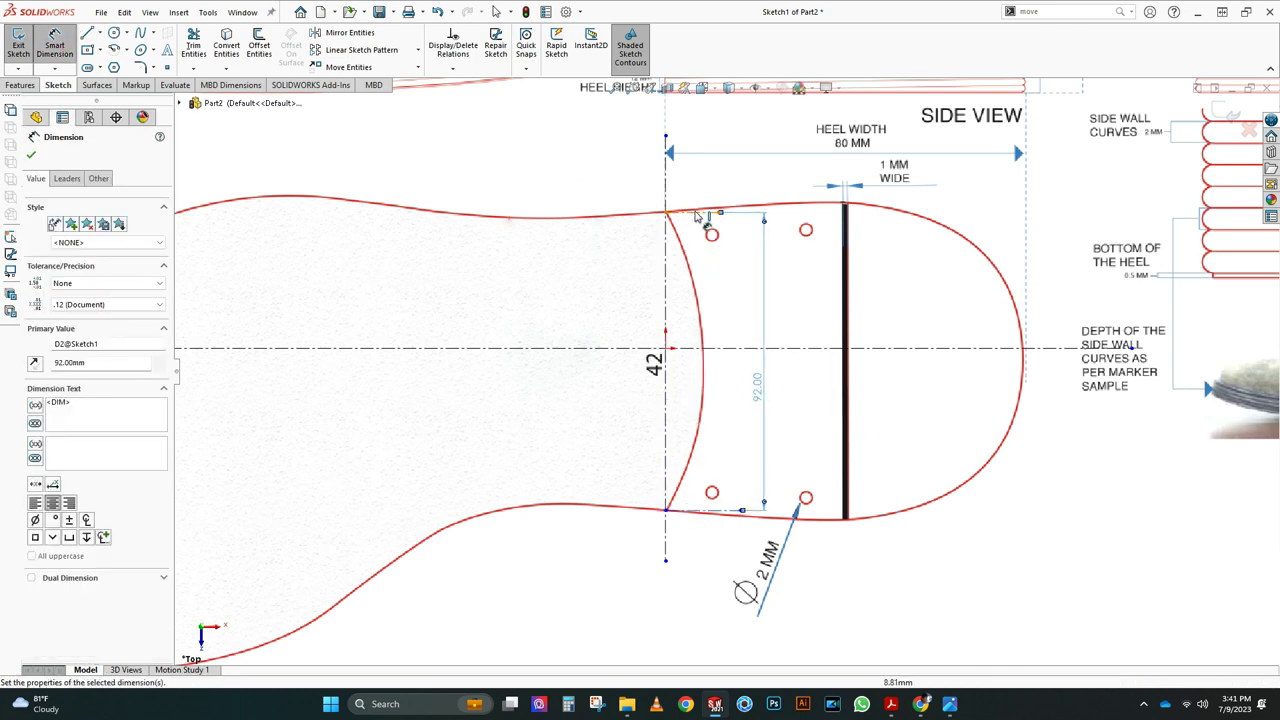
left_click(706, 350)
left_click(720, 213)
left_click(728, 305)
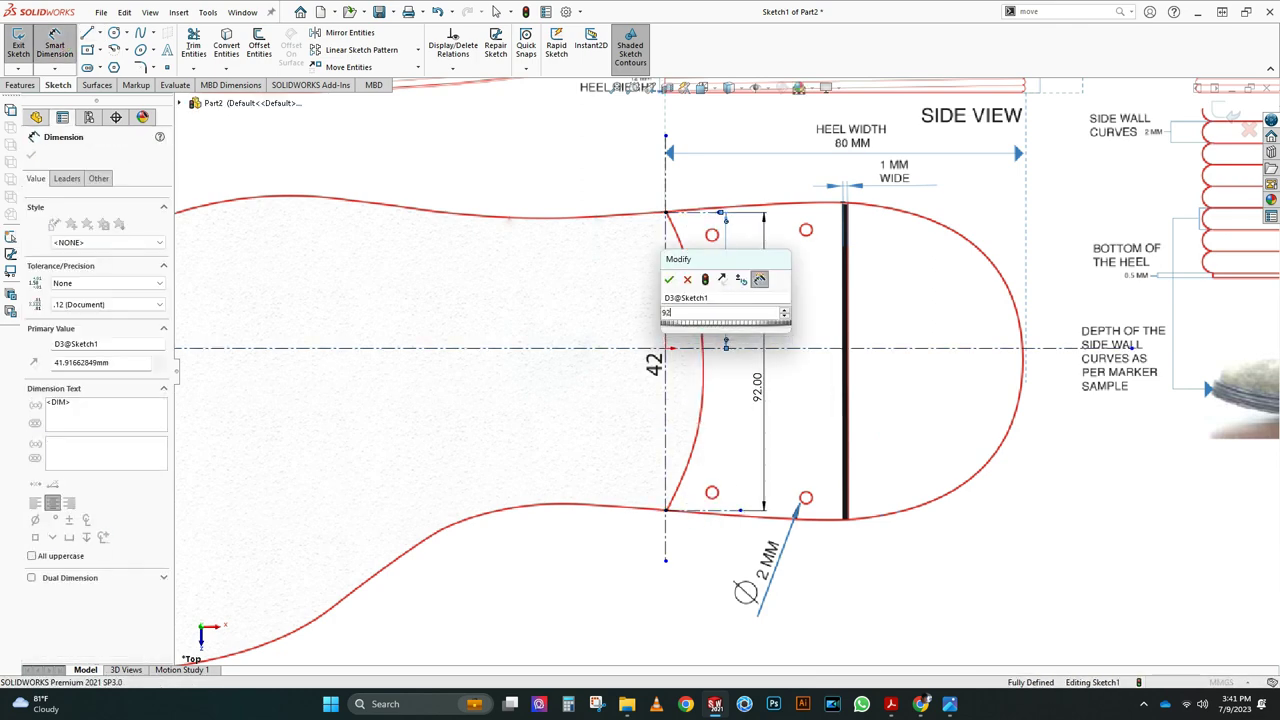
key("Return")
right_click(688, 293)
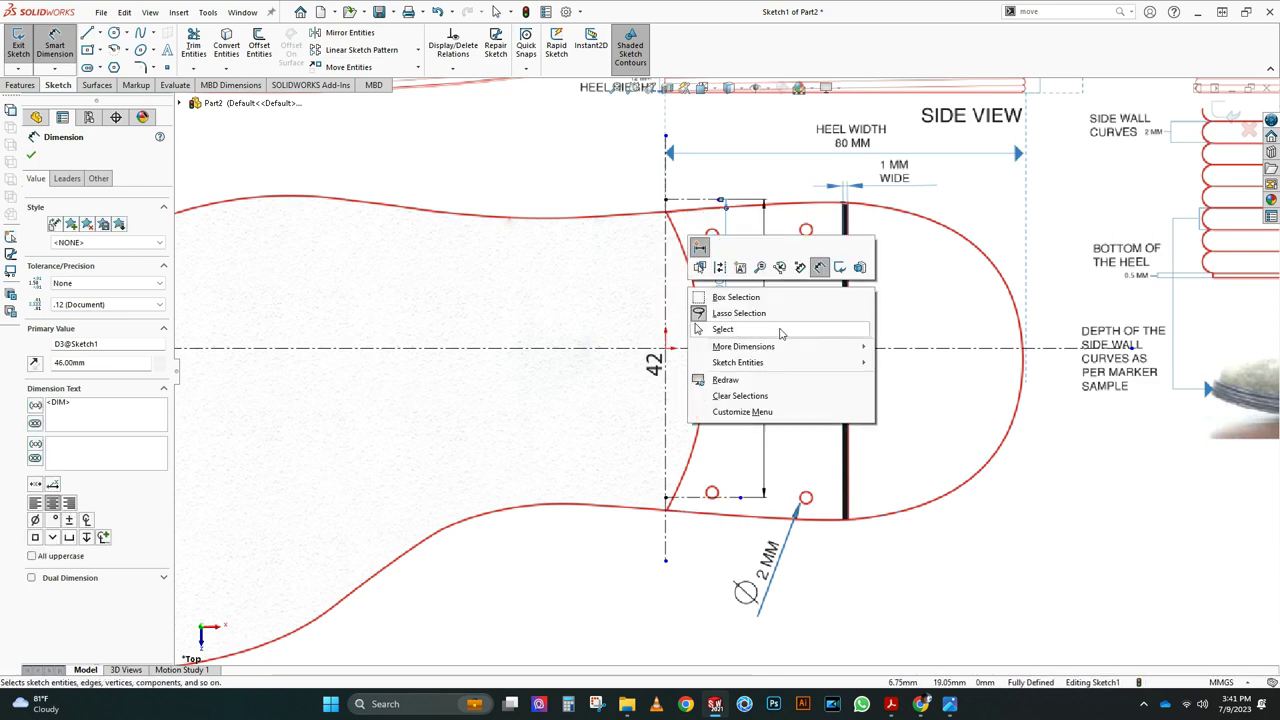
left_click(714, 334)
Draw a vertical construction line marking the heel end.
left_click(677, 263)
scroll(683, 241, "up", 3)
scroll(740, 355, "up", 3)
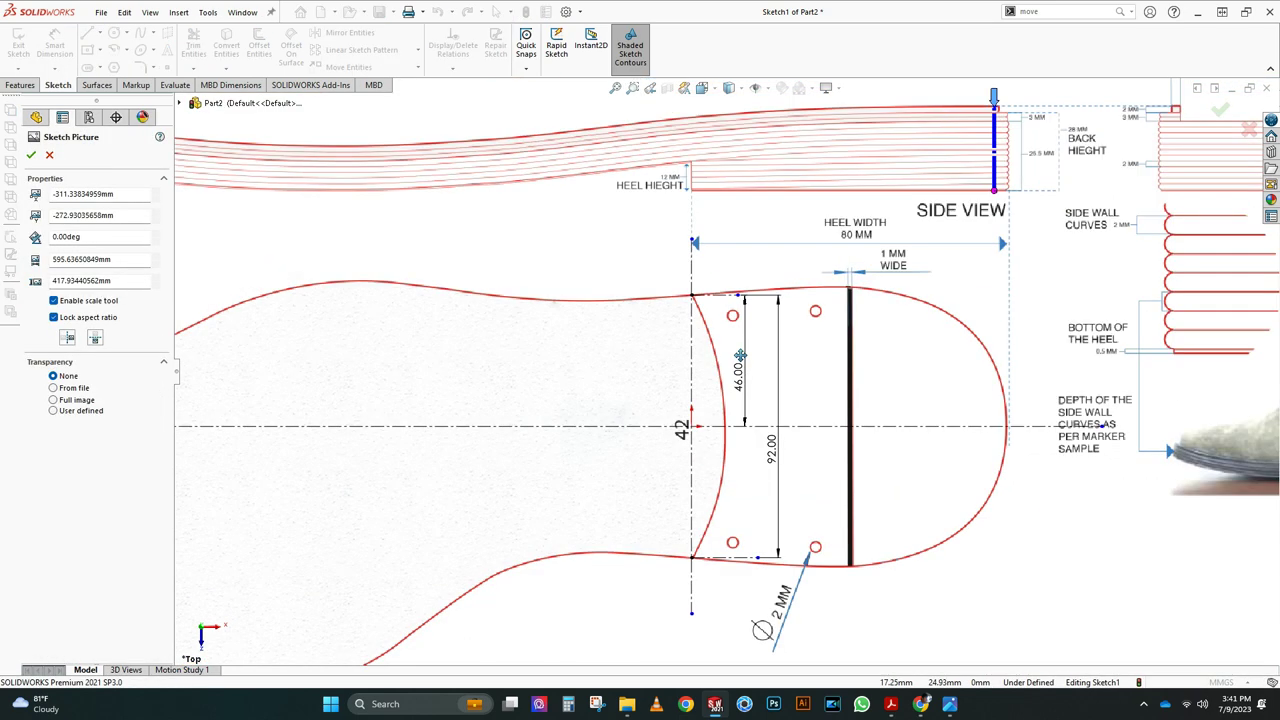
left_click(45, 160)
scroll(726, 360, "up", 2)
key("l")
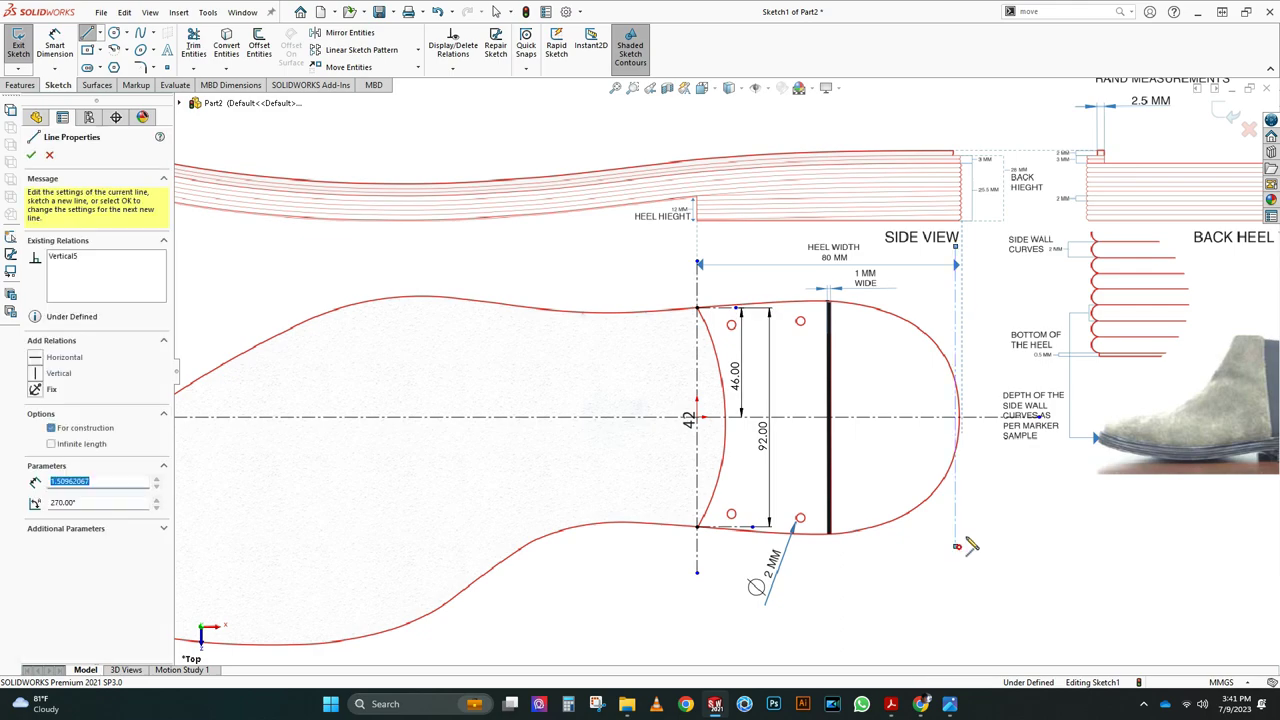
right_click(1010, 372)
left_click(1040, 381)
scroll(1020, 383, "down", 3)
Dimension the heel length to 110 mm.
left_click(764, 400)
scroll(764, 400, "up", 3)
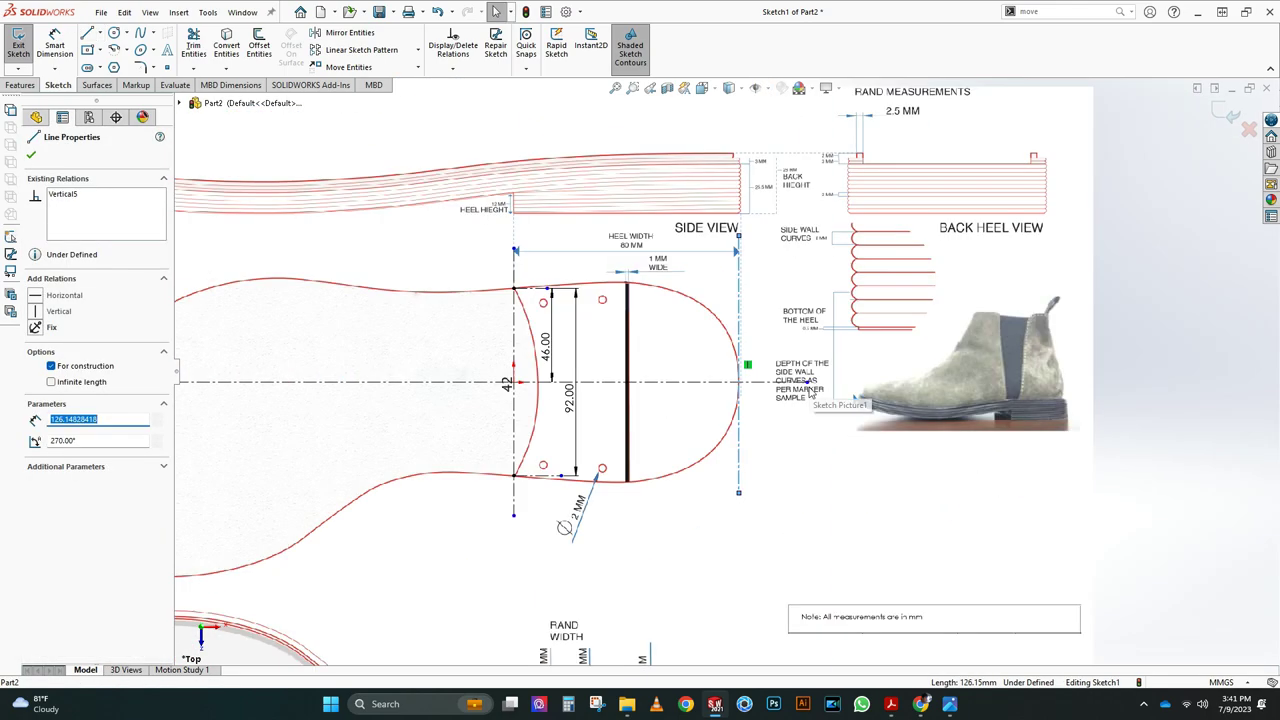
left_click(683, 530)
left_click(740, 310)
left_click(645, 225)
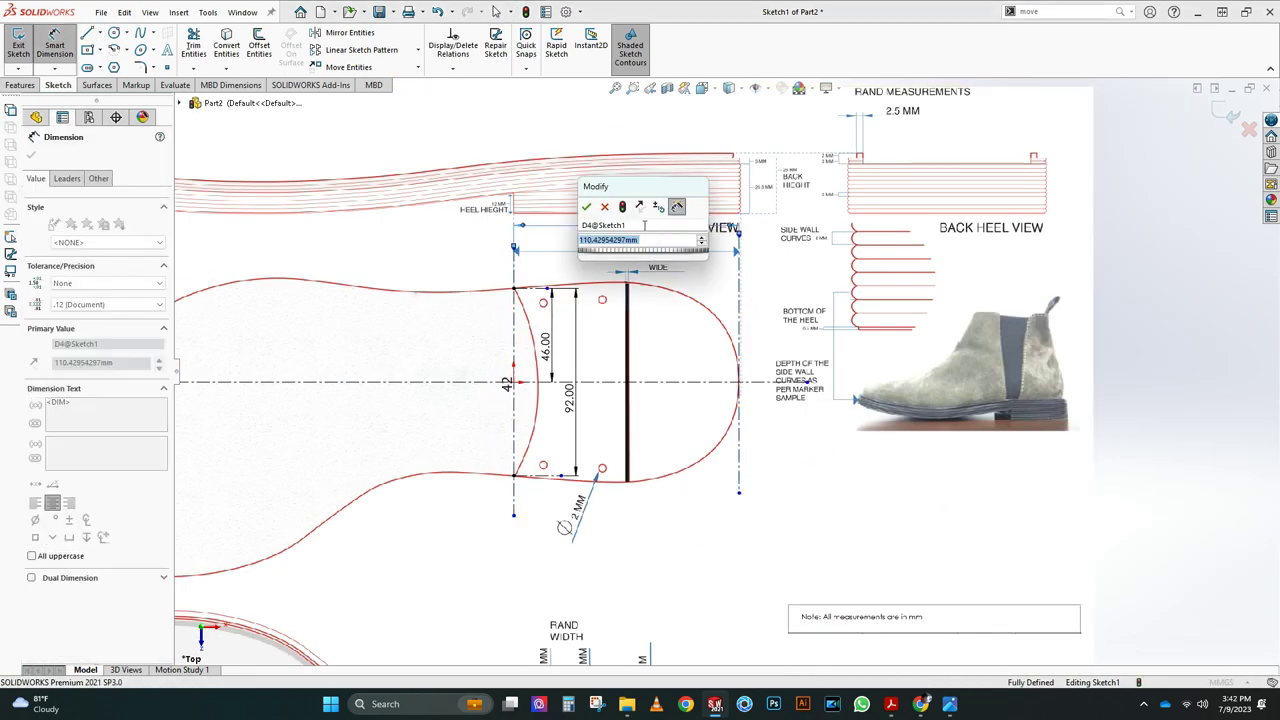
key("Return")
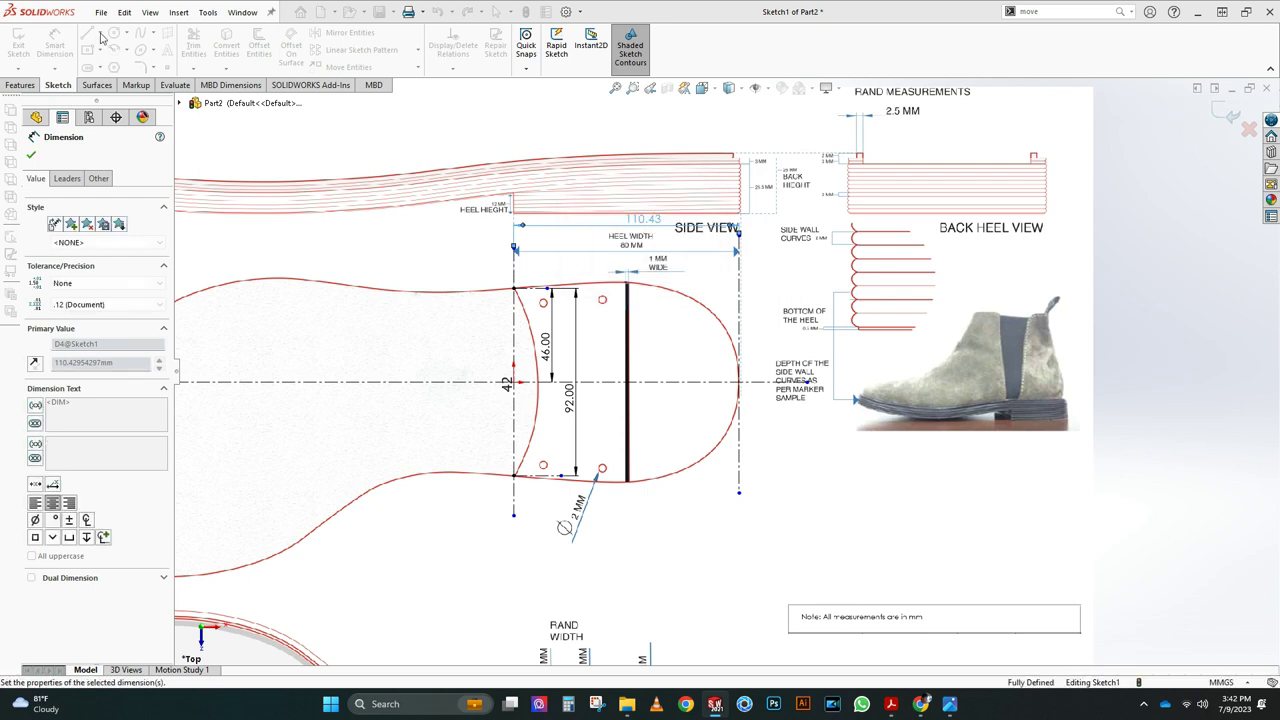
scroll(520, 410, "up", 5)
scroll(520, 410, "down", 3)
key("l")
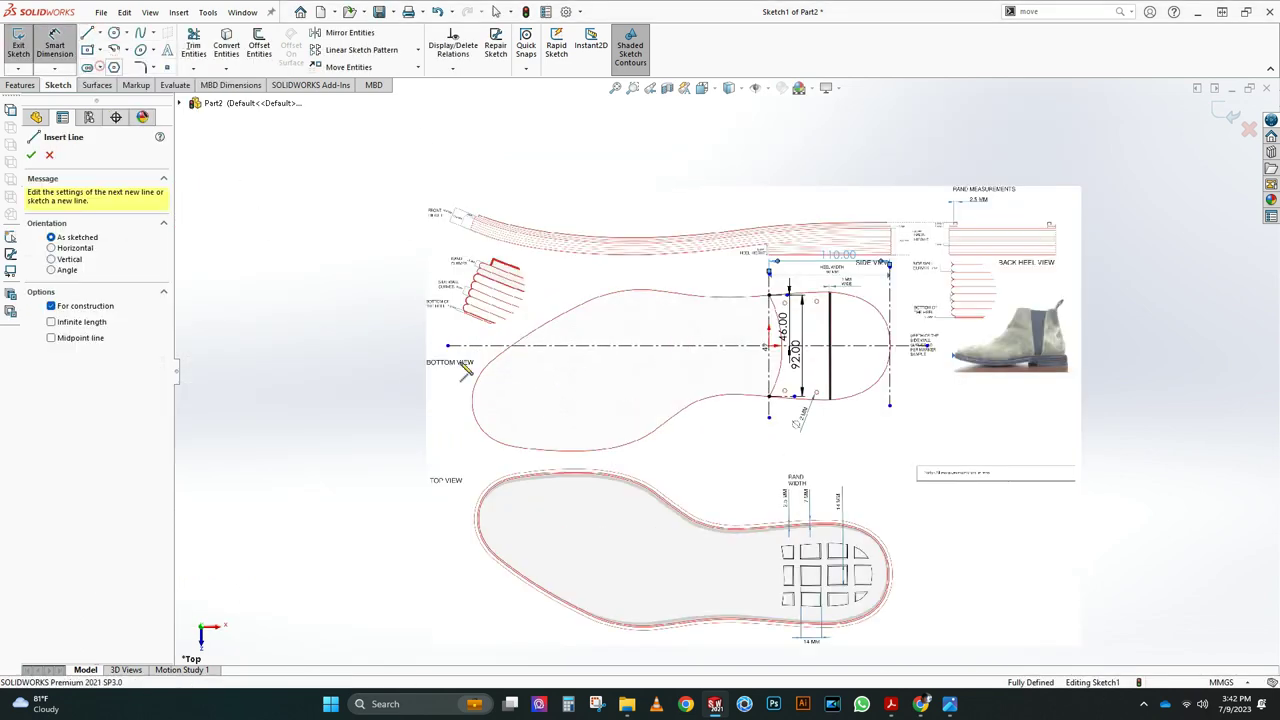
Draw a vertical line at the toe tip and dimension the toe-to-heel length 269 mm.
scroll(490, 410, "down", 5)
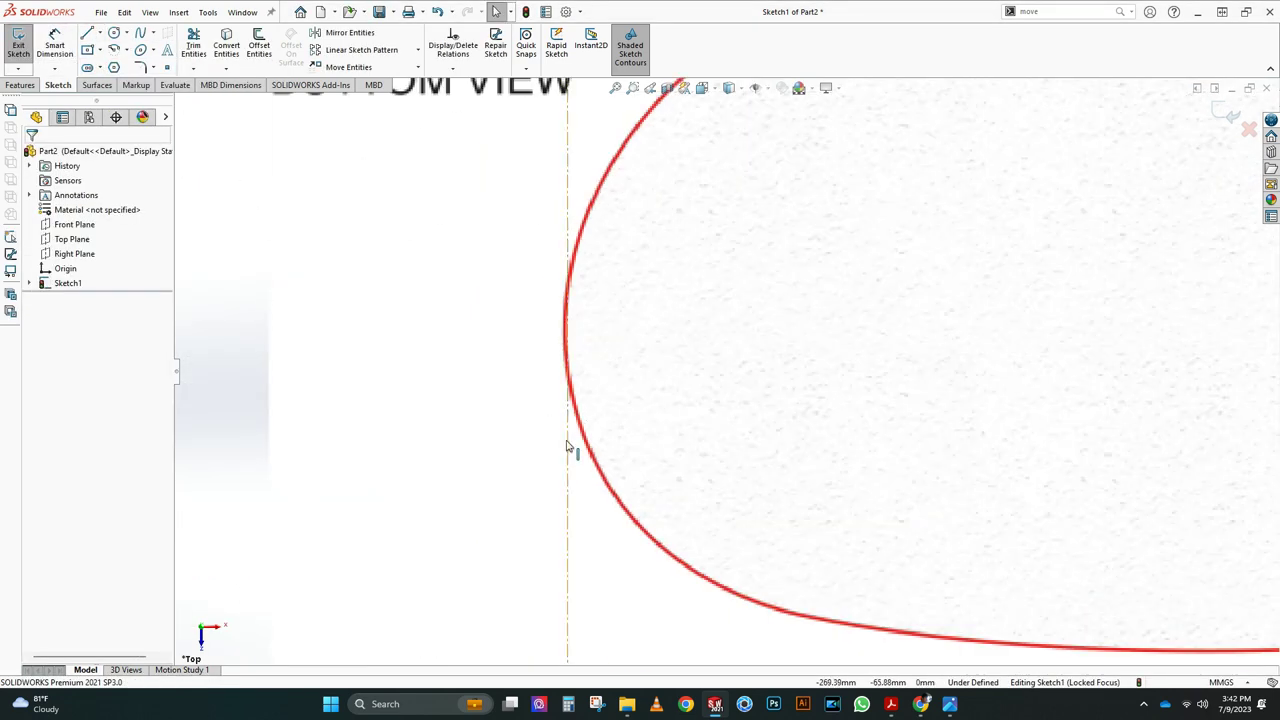
left_click(571, 449)
scroll(571, 449, "up", 4)
key("d")
left_click(800, 217)
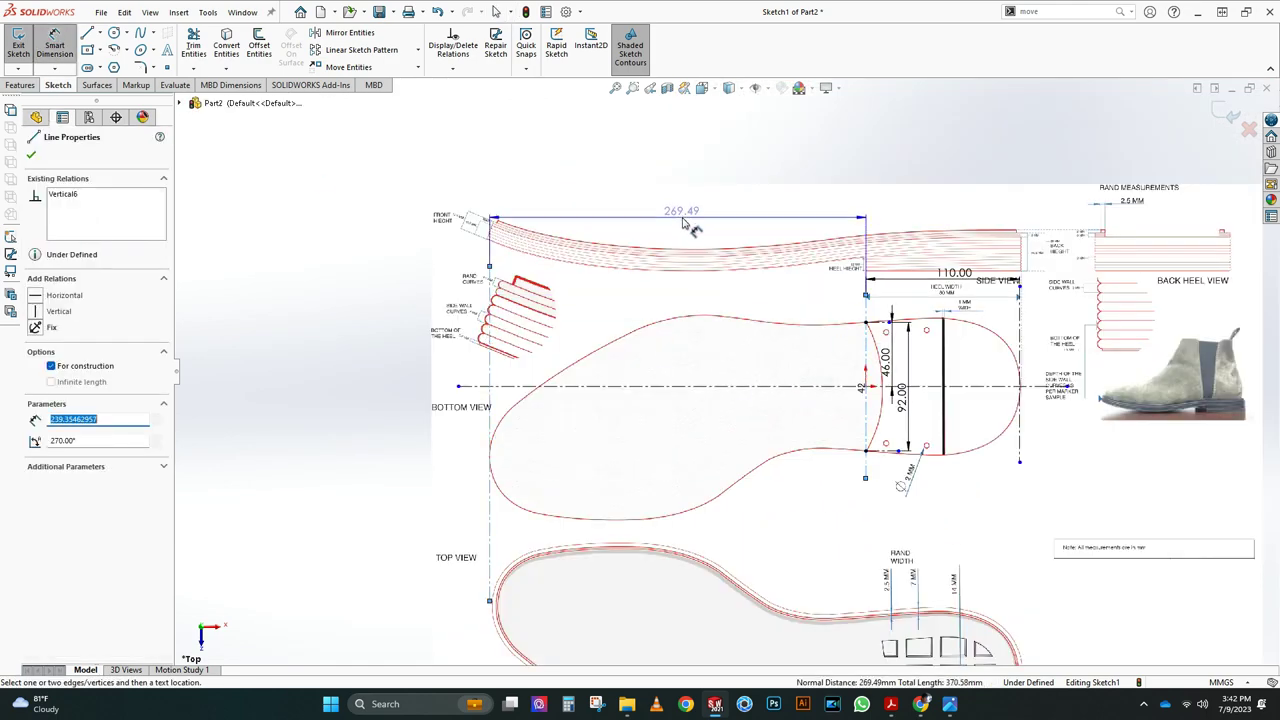
left_click(683, 217)
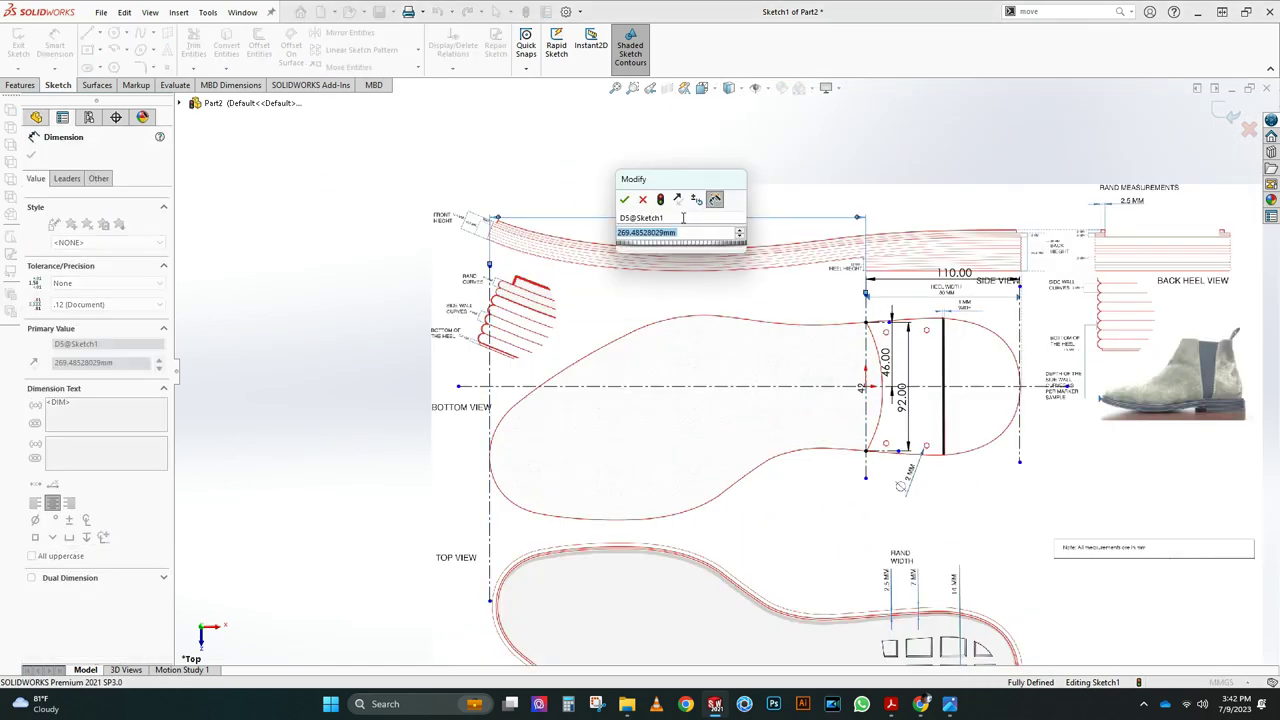
key("Return")
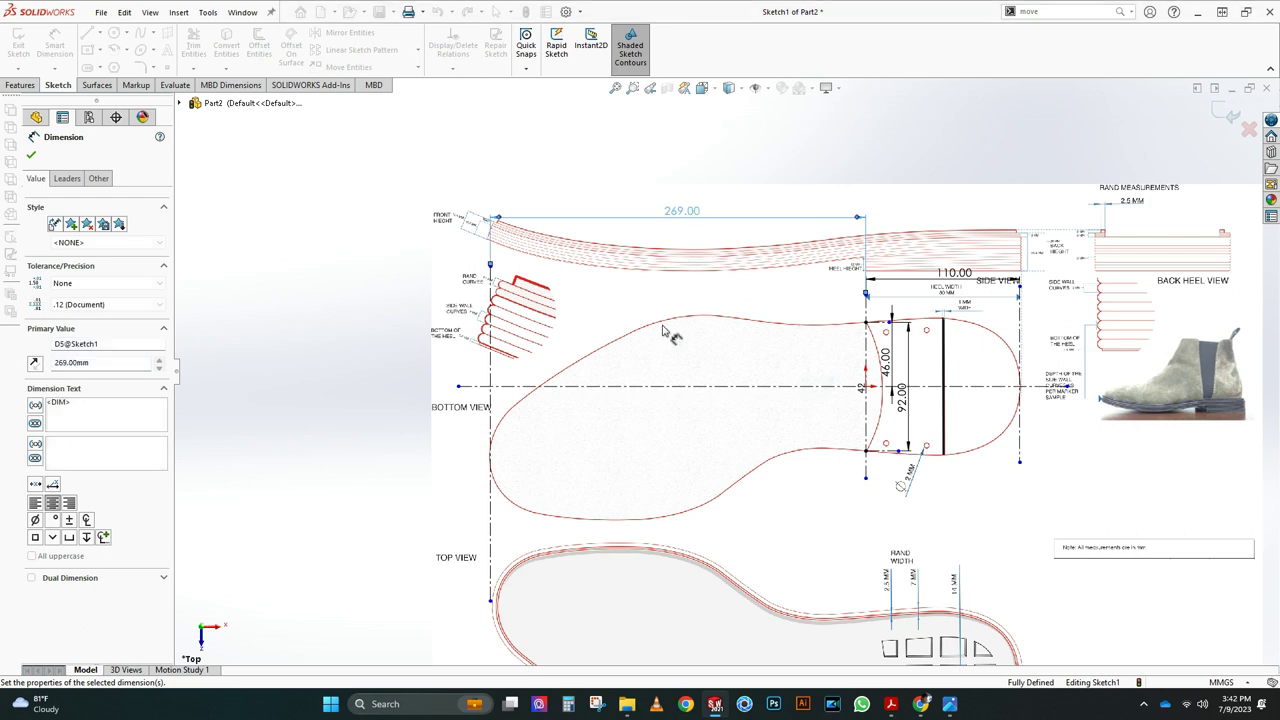
scroll(665, 335, "down", 4)
scroll(690, 350, "up", 3)
scroll(690, 350, "up", 3)
scroll(845, 435, "down", 3)
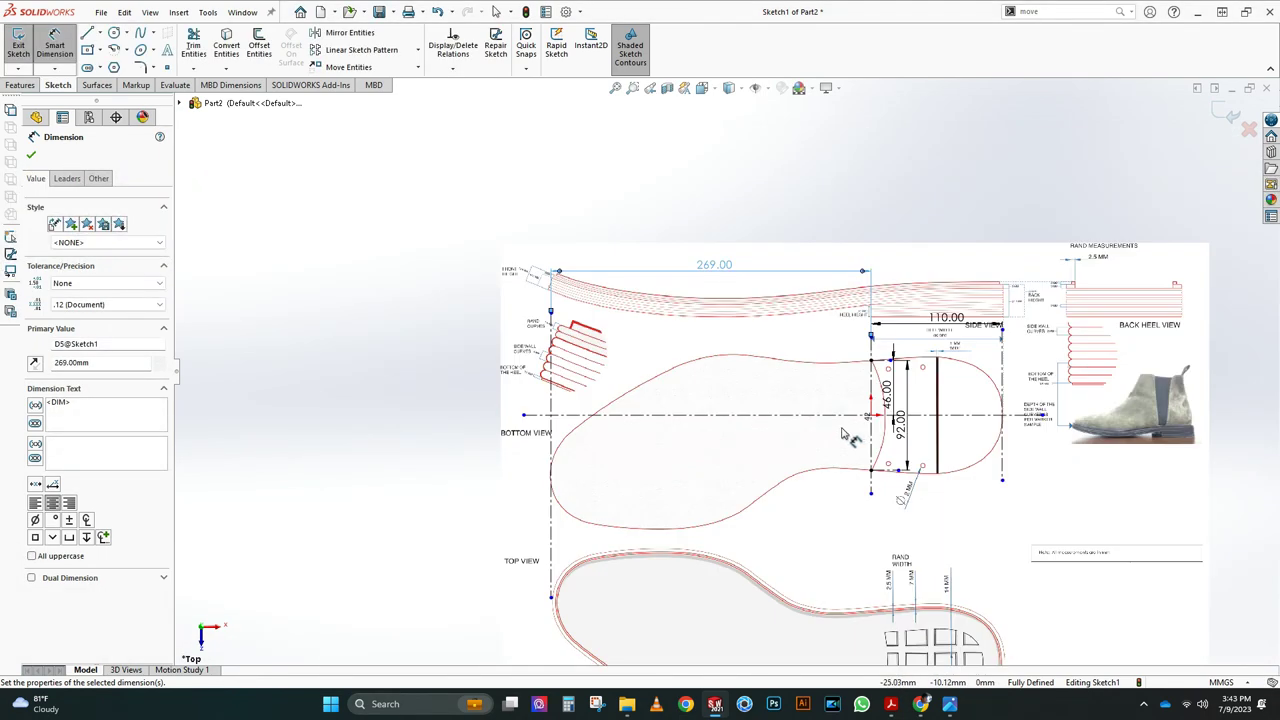
scroll(845, 435, "down", 3)
Close the sketch and save the part as 'Sole 1'.
key("Escape")
scroll(998, 390, "up", 3)
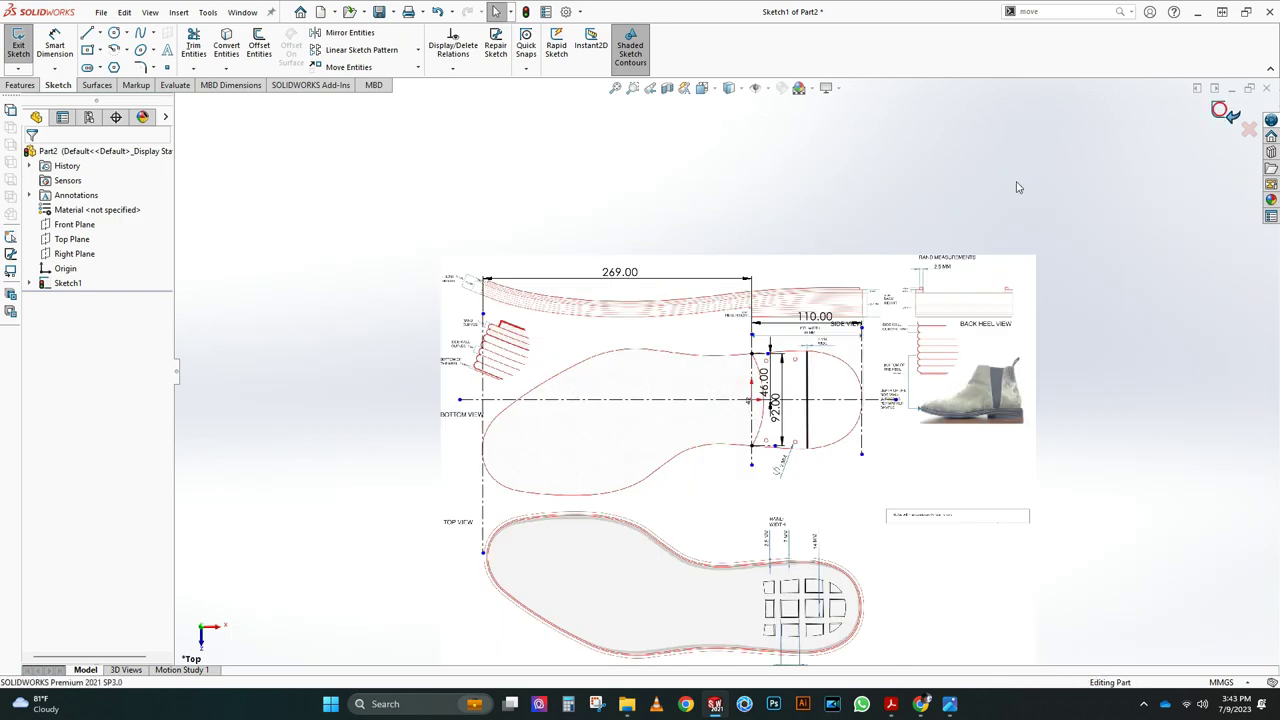
key("ctrl+s")
type("Sole")
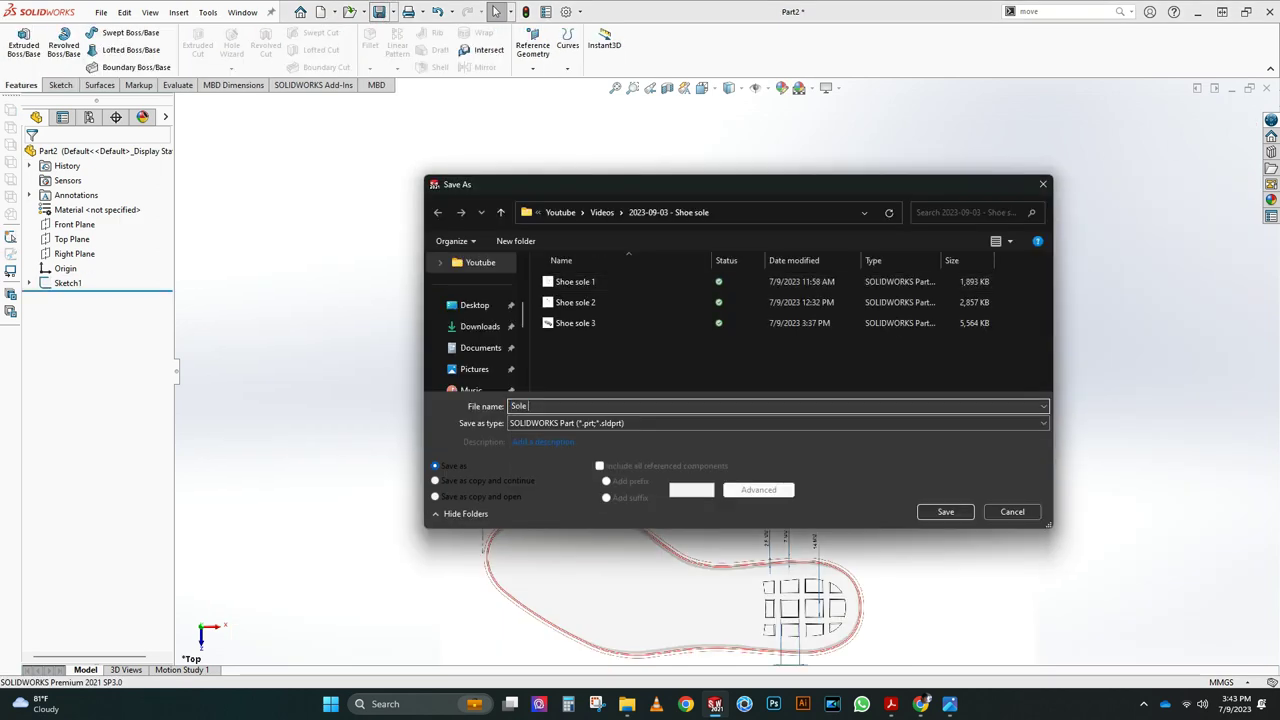
type("1")
key("Return")
Start a new sketch on the Front Plane.
scroll(725, 453, "down", 2)
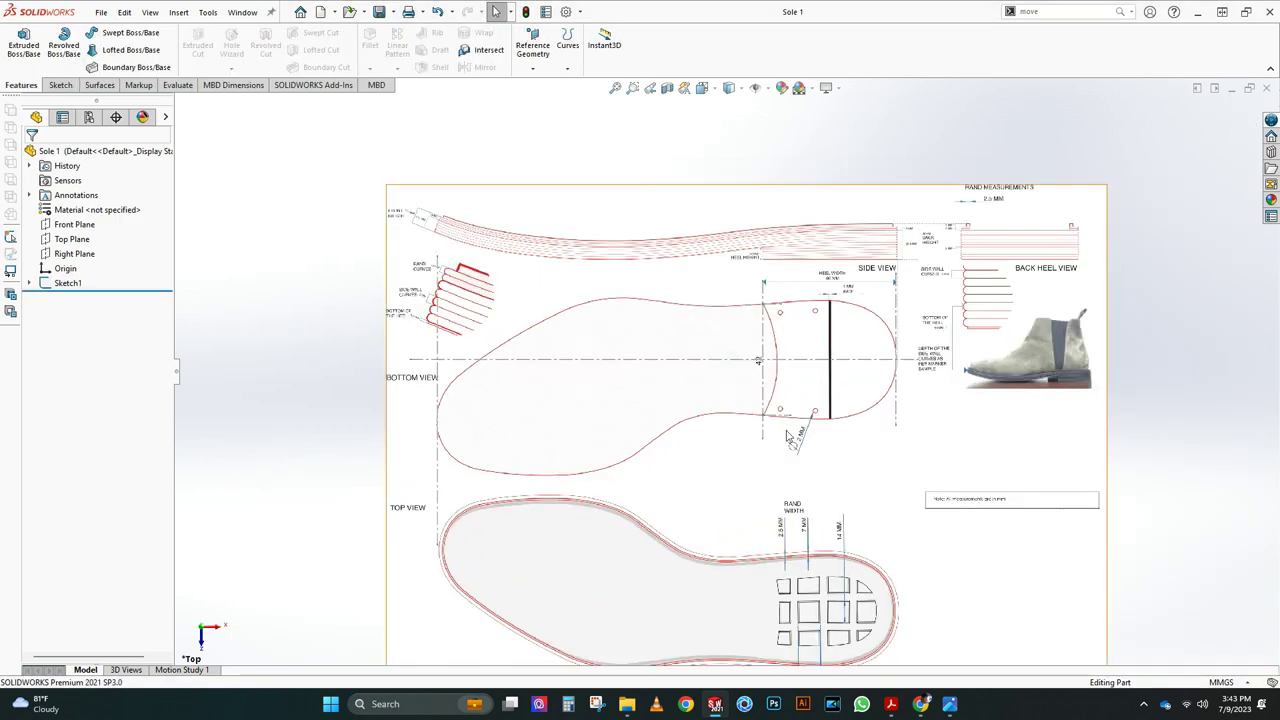
left_click(74, 224)
key("ctrl+8")
Reopen the heel reference sketch and draw a vertical centerline through the origin.
key("ctrl+v")
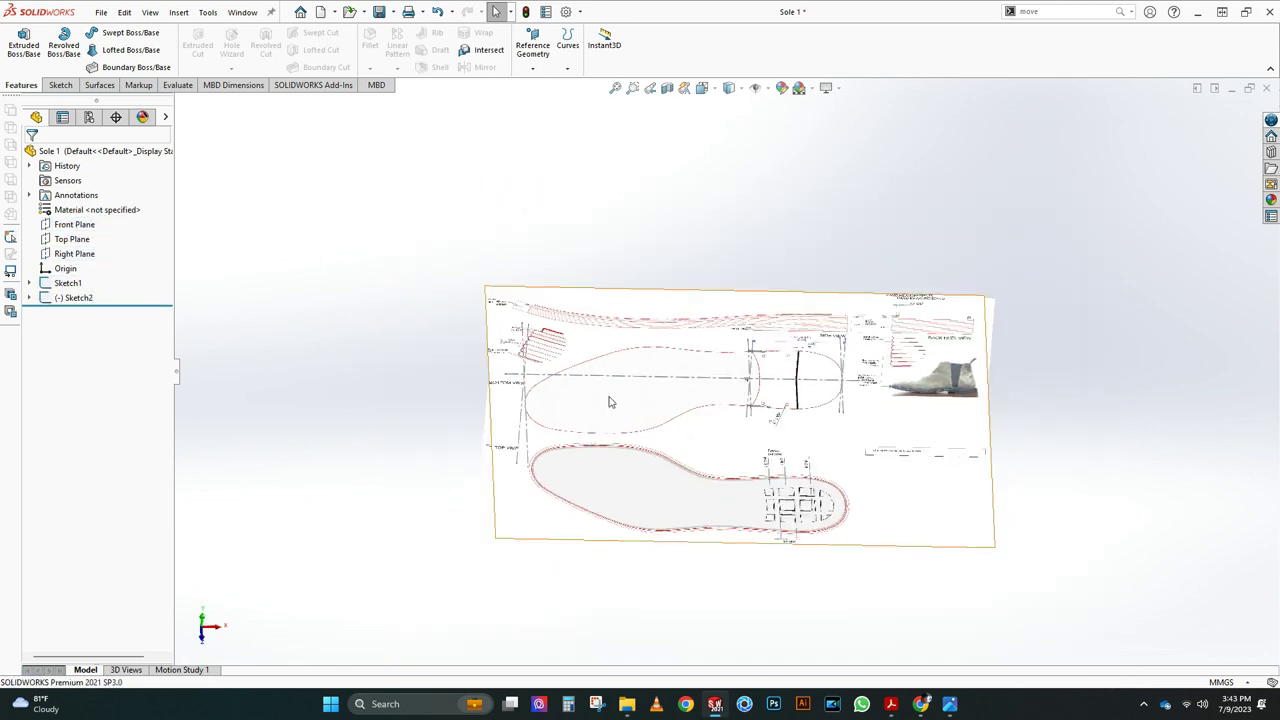
left_click(84, 255)
left_click(100, 32)
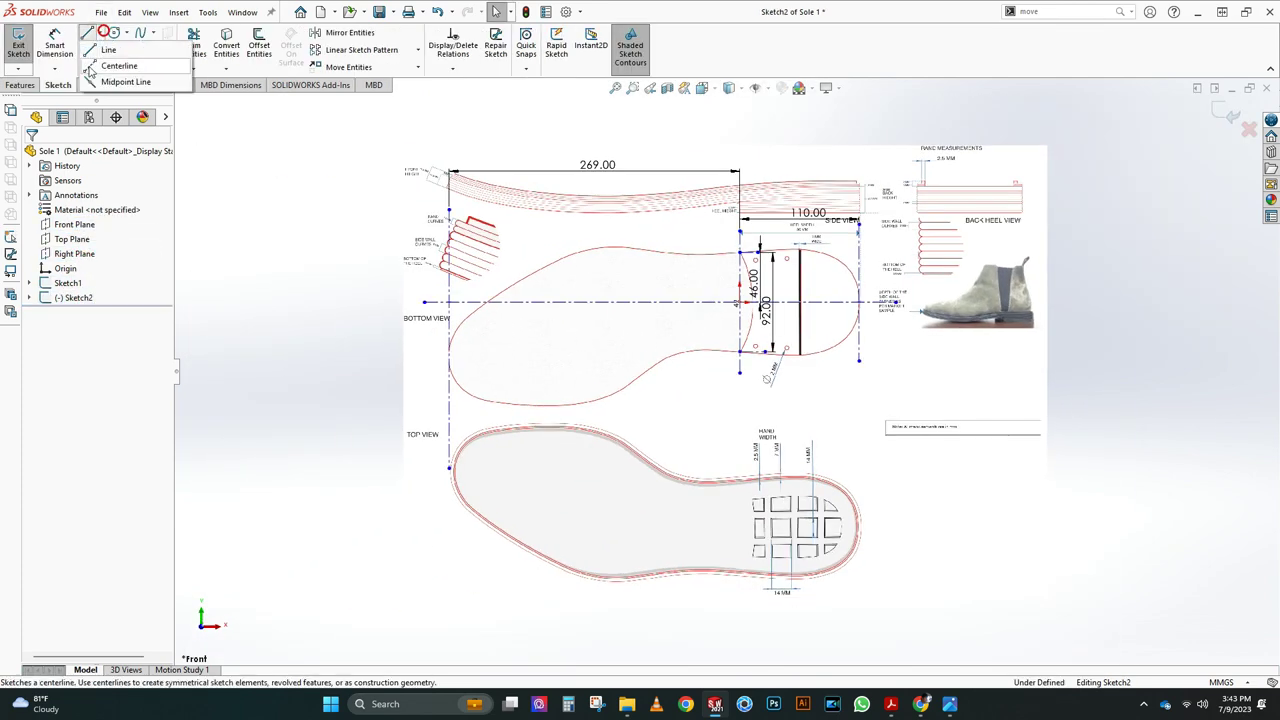
left_click(125, 66)
scroll(627, 313, "up", 5)
left_click(627, 313)
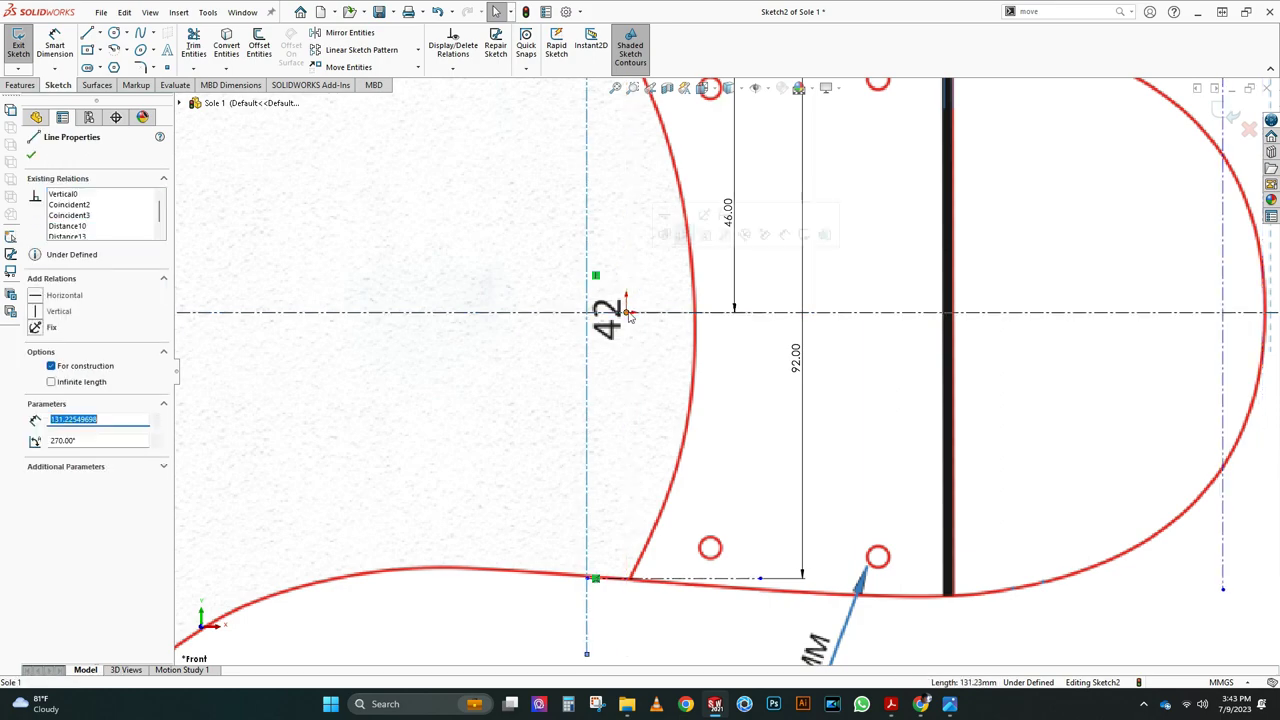
Delete the unwanted horizontal construction line.
scroll(725, 371, "up", 5)
left_click(712, 456)
key("Delete")
left_click(566, 351)
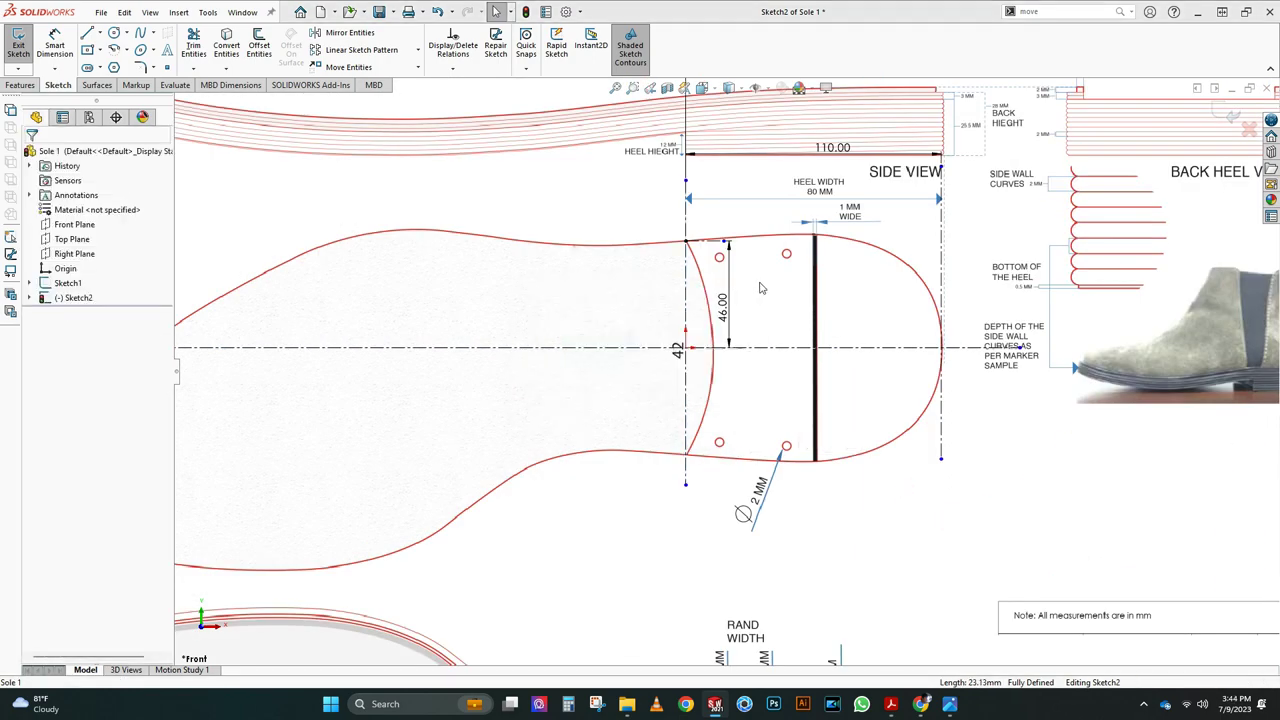
Change the 46.00 heel dimension to 12 mm.
scroll(706, 399, "up", 3)
scroll(633, 371, "up", 3)
scroll(700, 280, "down", 5)
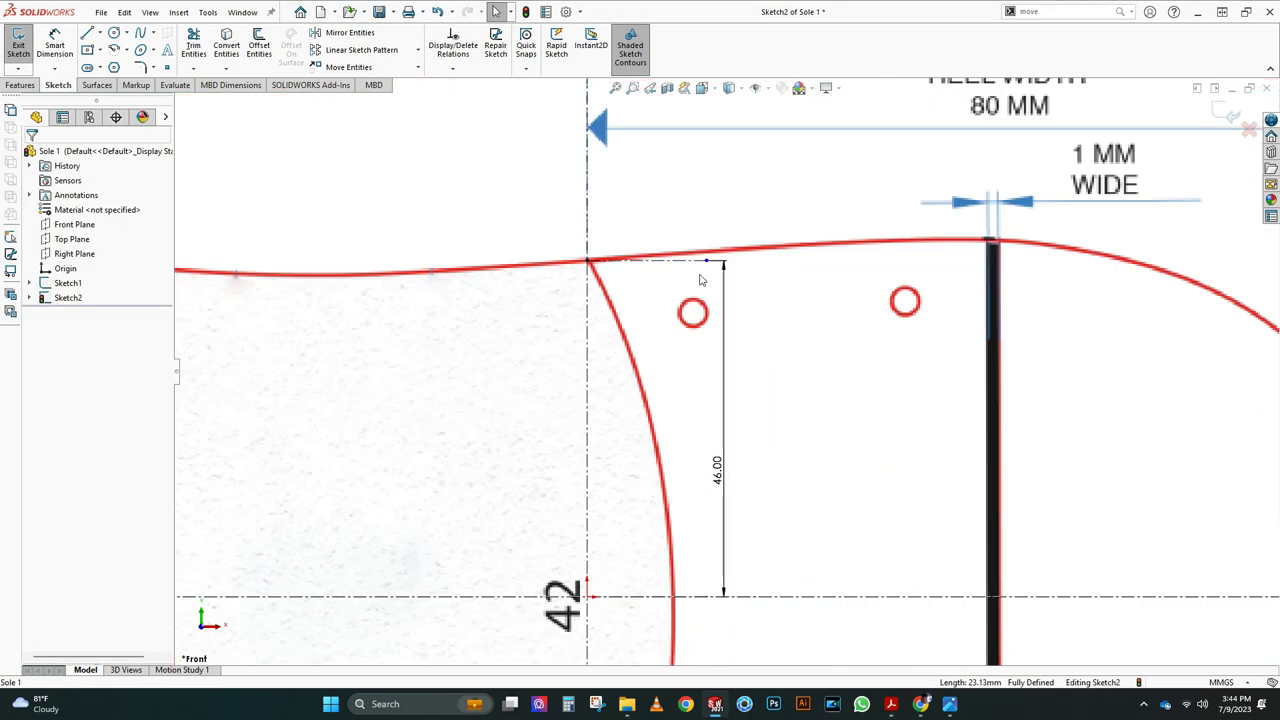
double_click(720, 475)
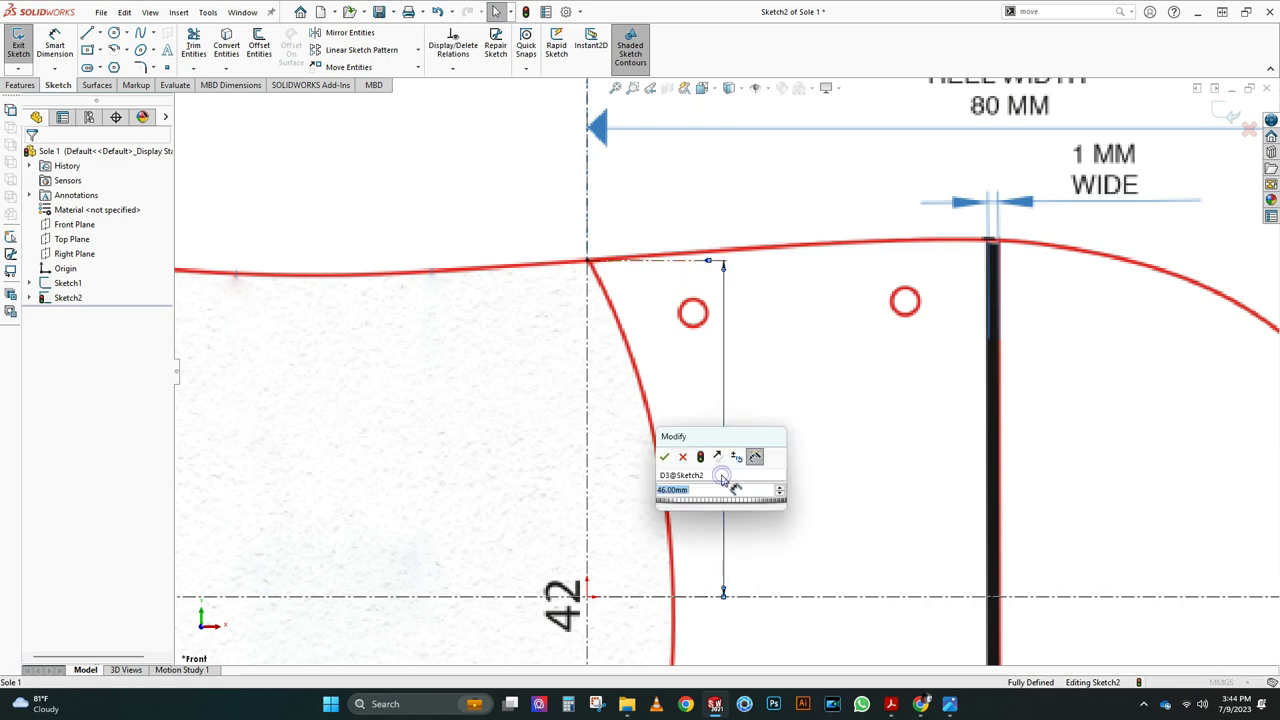
key("Return")
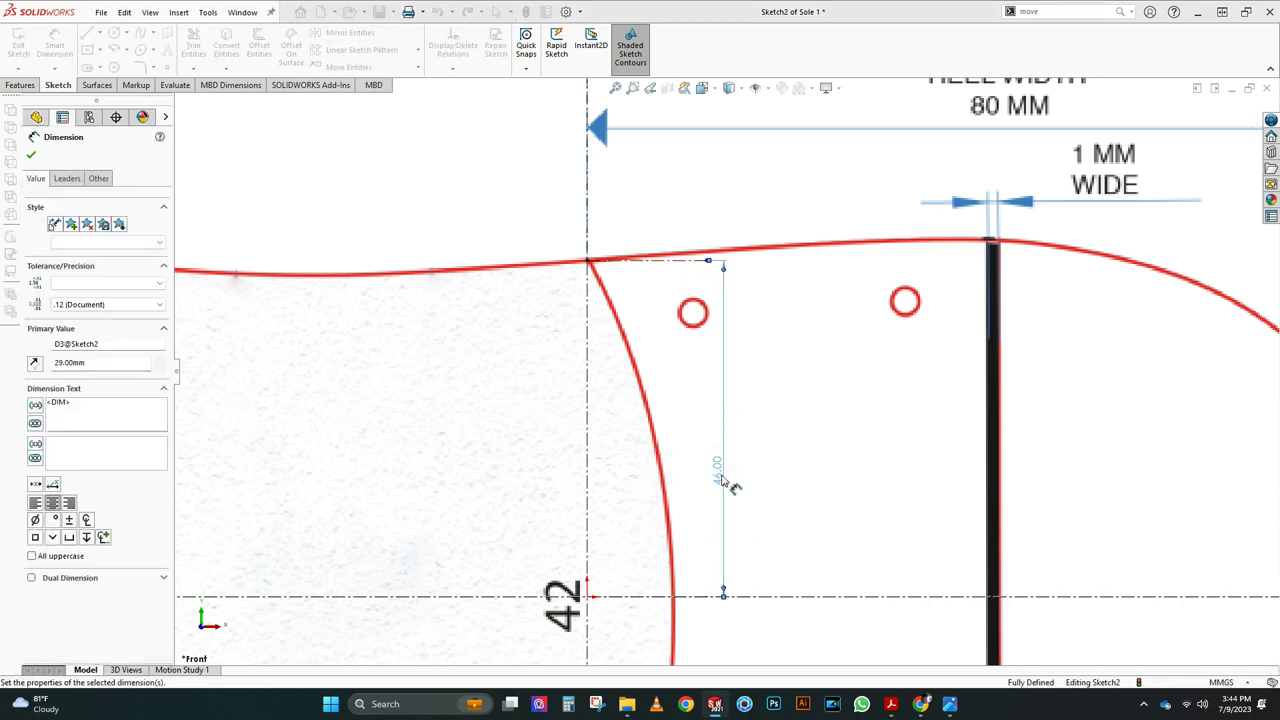
scroll(725, 485, "down", 3)
double_click(720, 455)
type("12")
key("Return")
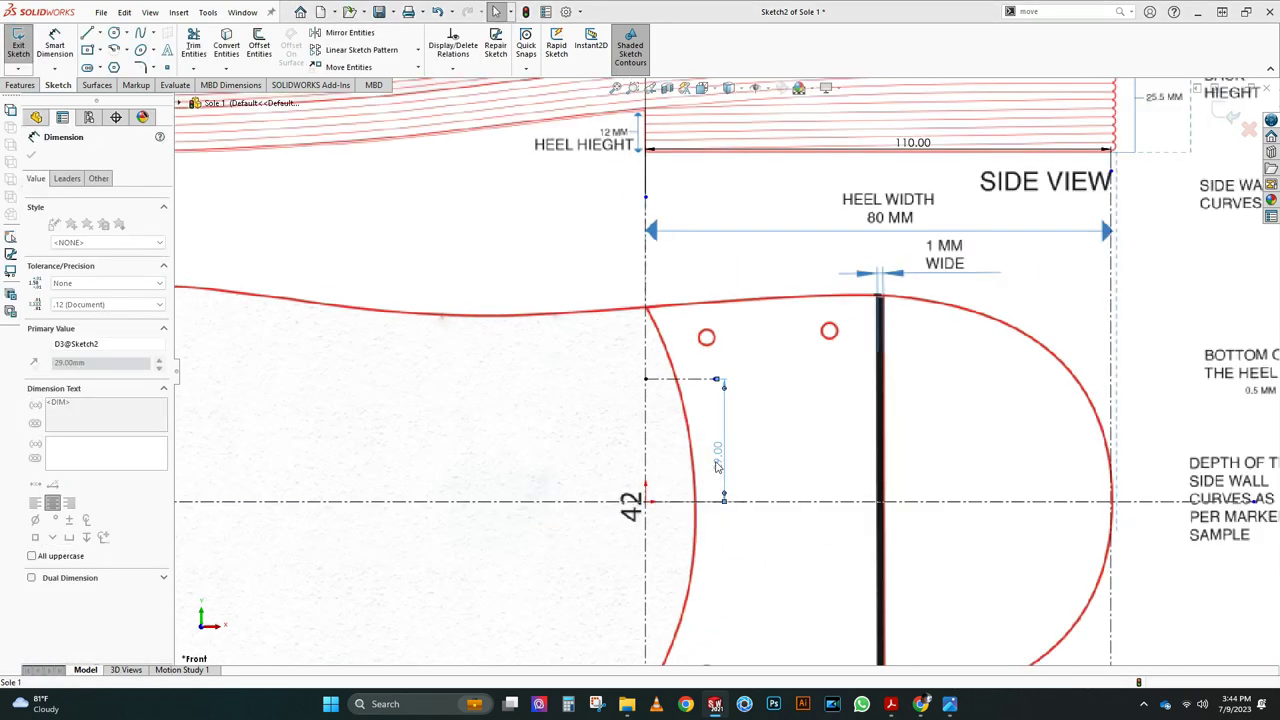
scroll(771, 400, "down", 2)
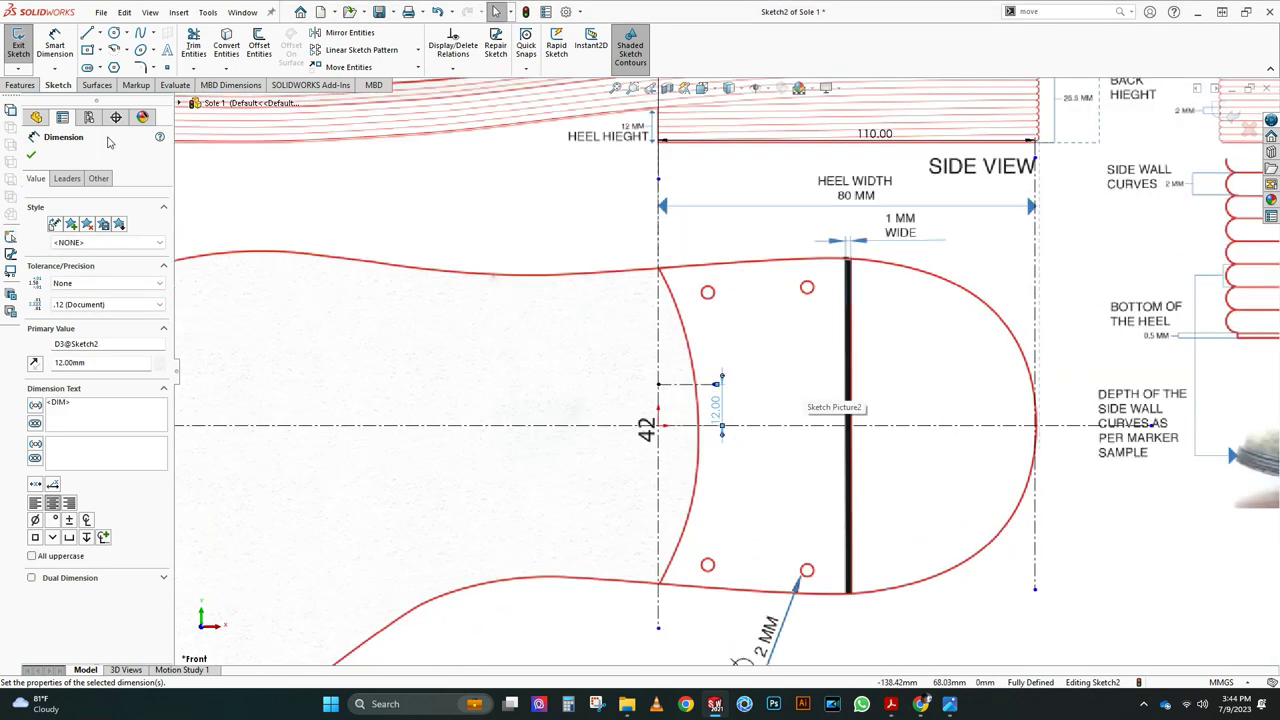
Add a horizontal centerline across the heel dimensioned 29 mm above the axis.
left_click(88, 33)
left_click_drag(591, 310, 1069, 310)
key("Escape")
left_click(1000, 310)
left_click(54, 46)
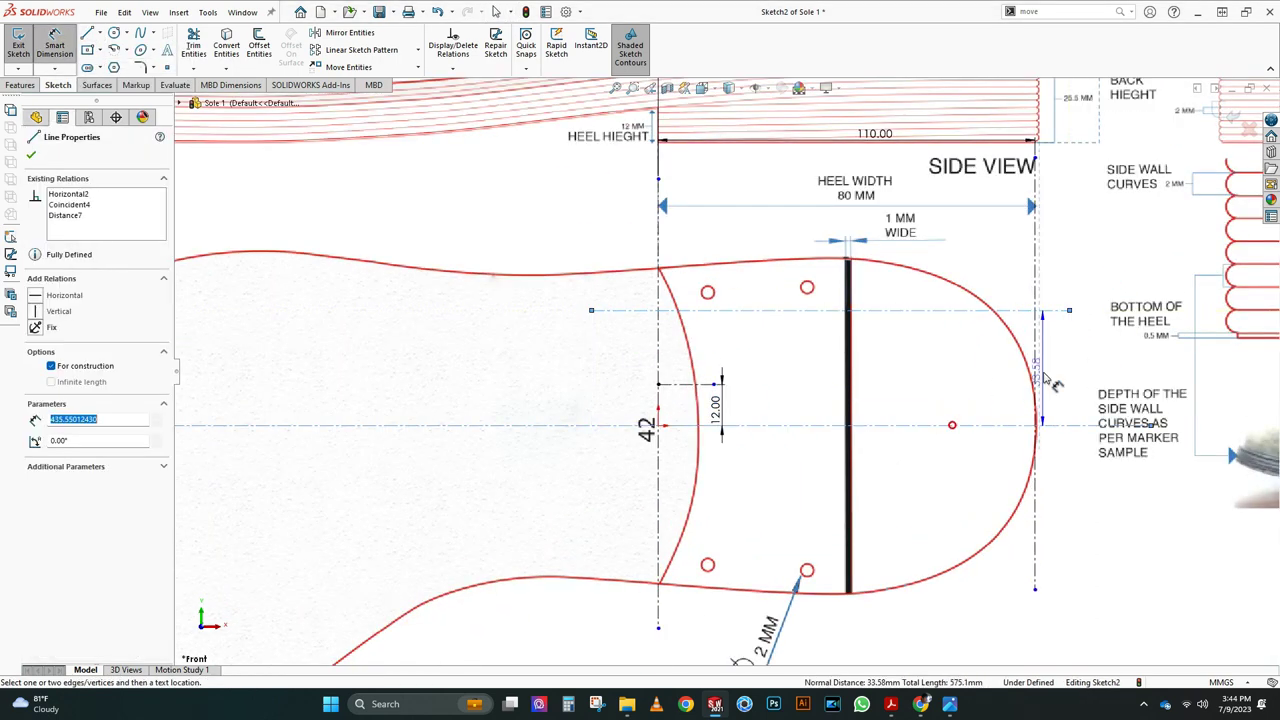
left_click(1052, 380)
type("29")
key("Return")
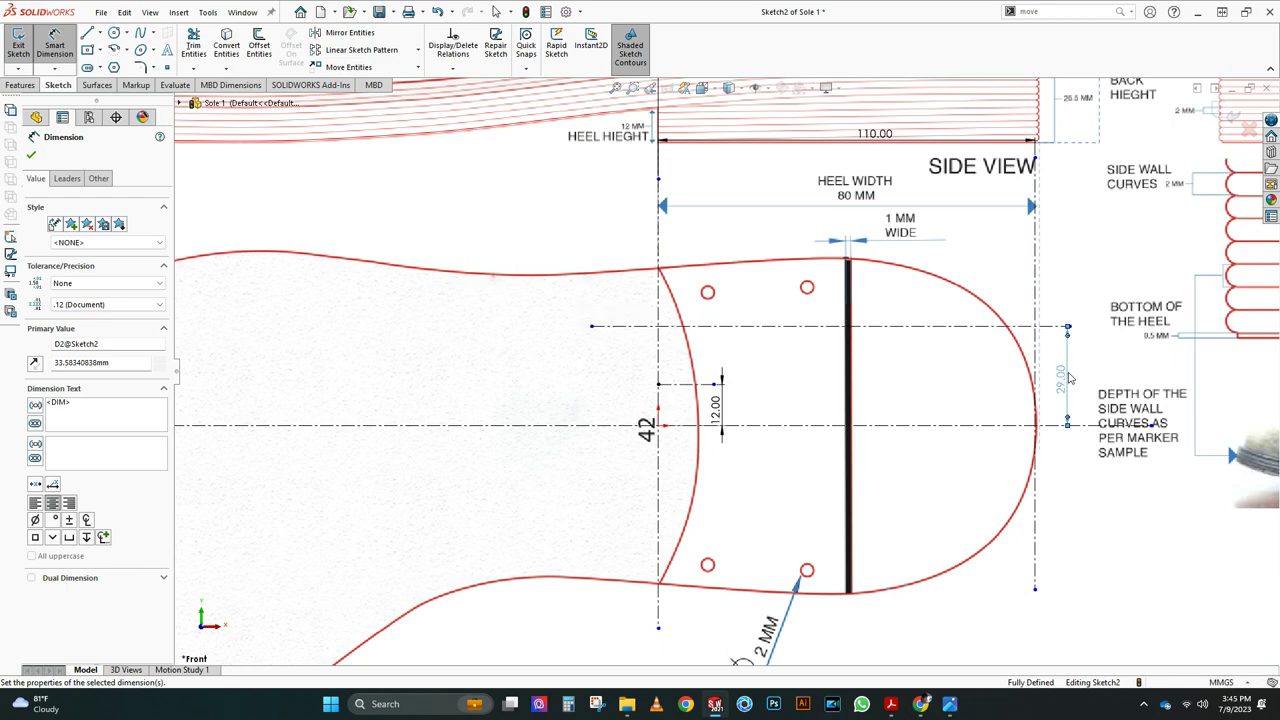
key("Escape")
Shift the reference picture to match the side view, then exit the sketch.
left_click(955, 302)
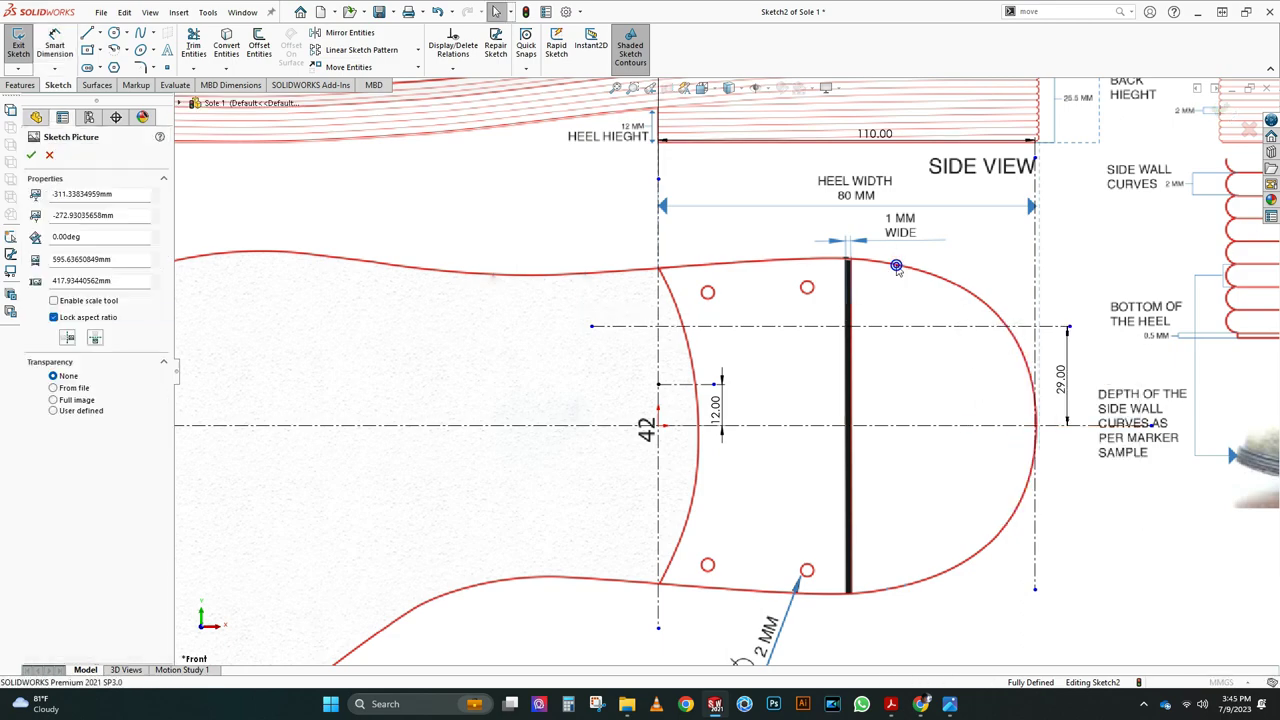
scroll(755, 359, "down", 2)
scroll(755, 359, "down", 3)
scroll(755, 359, "down", 3)
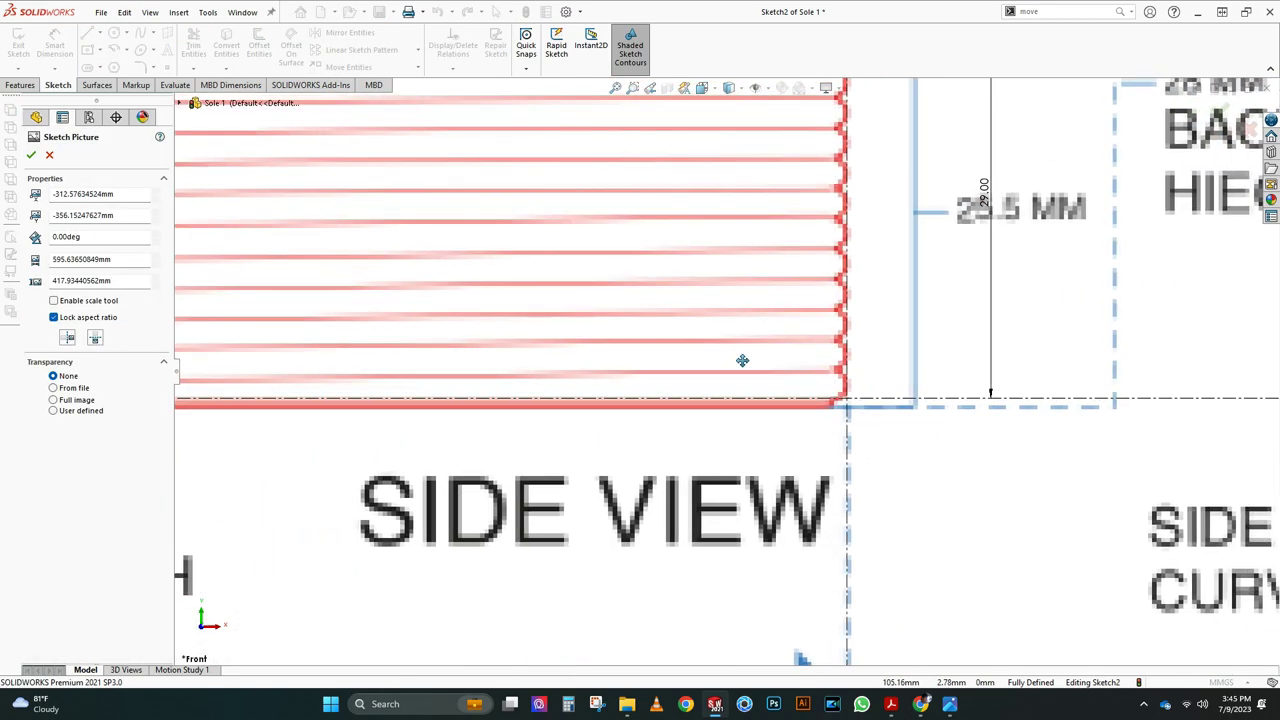
scroll(722, 294, "up", 3)
scroll(790, 240, "down", 3)
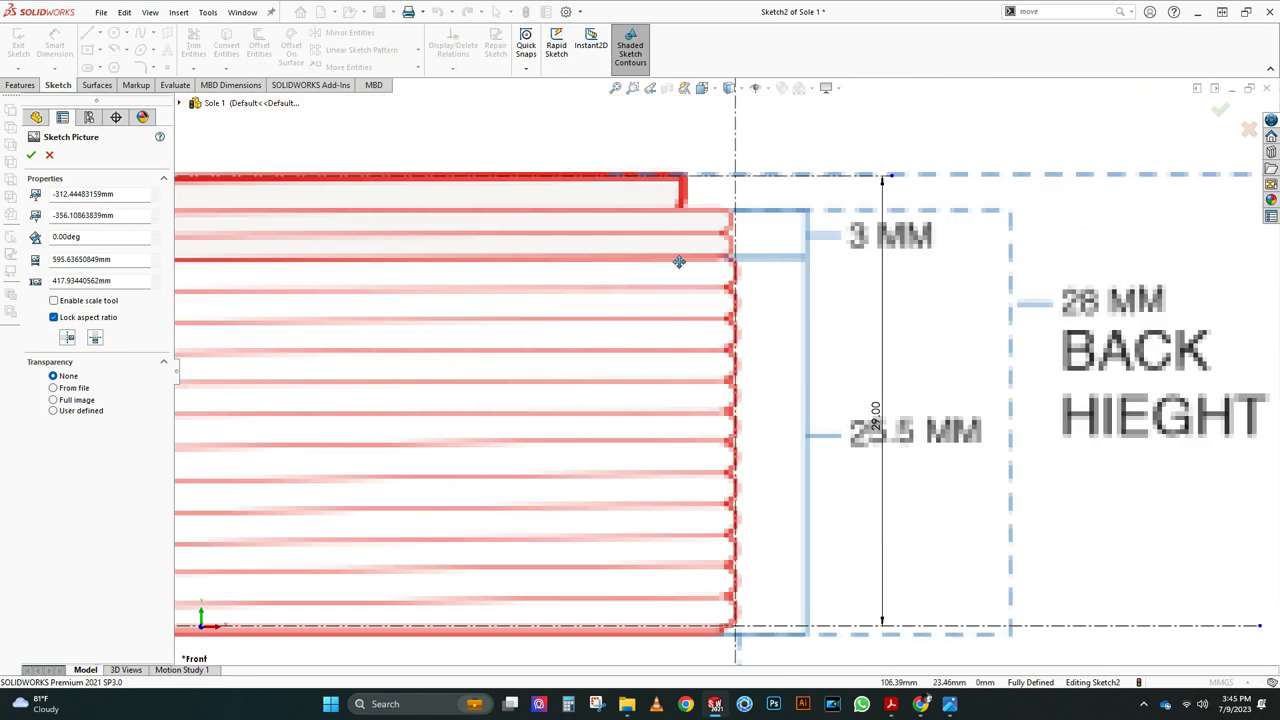
scroll(682, 262, "up", 3)
scroll(625, 350, "up", 2)
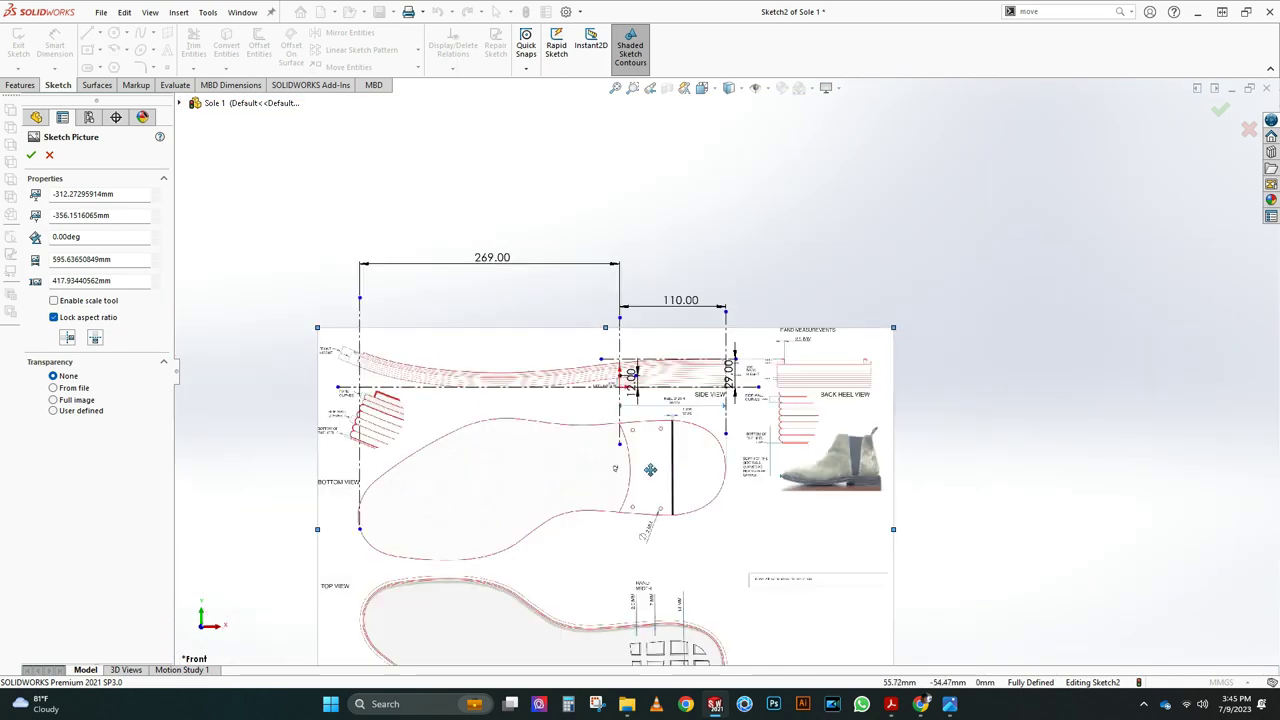
scroll(571, 586, "down", 2)
scroll(906, 499, "down", 3)
scroll(695, 478, "up", 1)
scroll(705, 420, "up", 2)
scroll(703, 380, "down", 1)
scroll(715, 330, "up", 3)
scroll(634, 243, "down", 2)
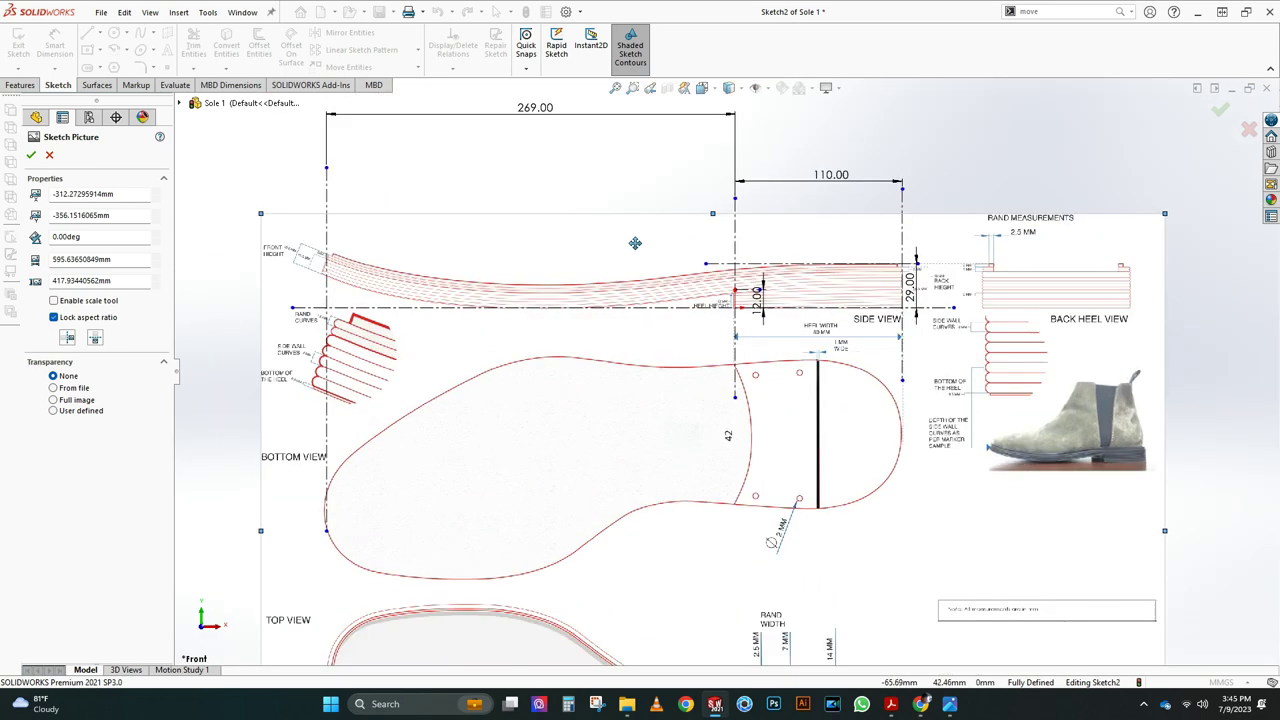
scroll(640, 300, "down", 1)
scroll(645, 429, "up", 1)
key("Escape")
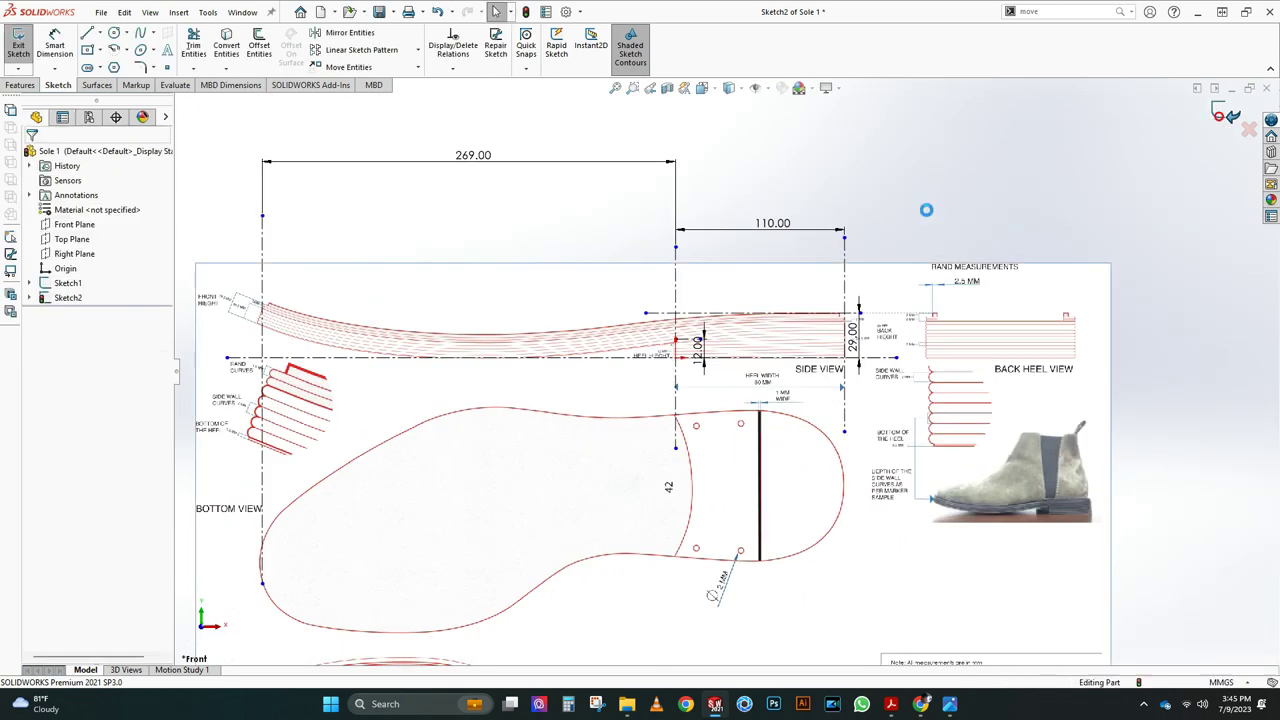
Start a Front Plane sketch with vertical centerlines spaced 131 mm apart.
left_click(74, 224)
left_click(87, 32)
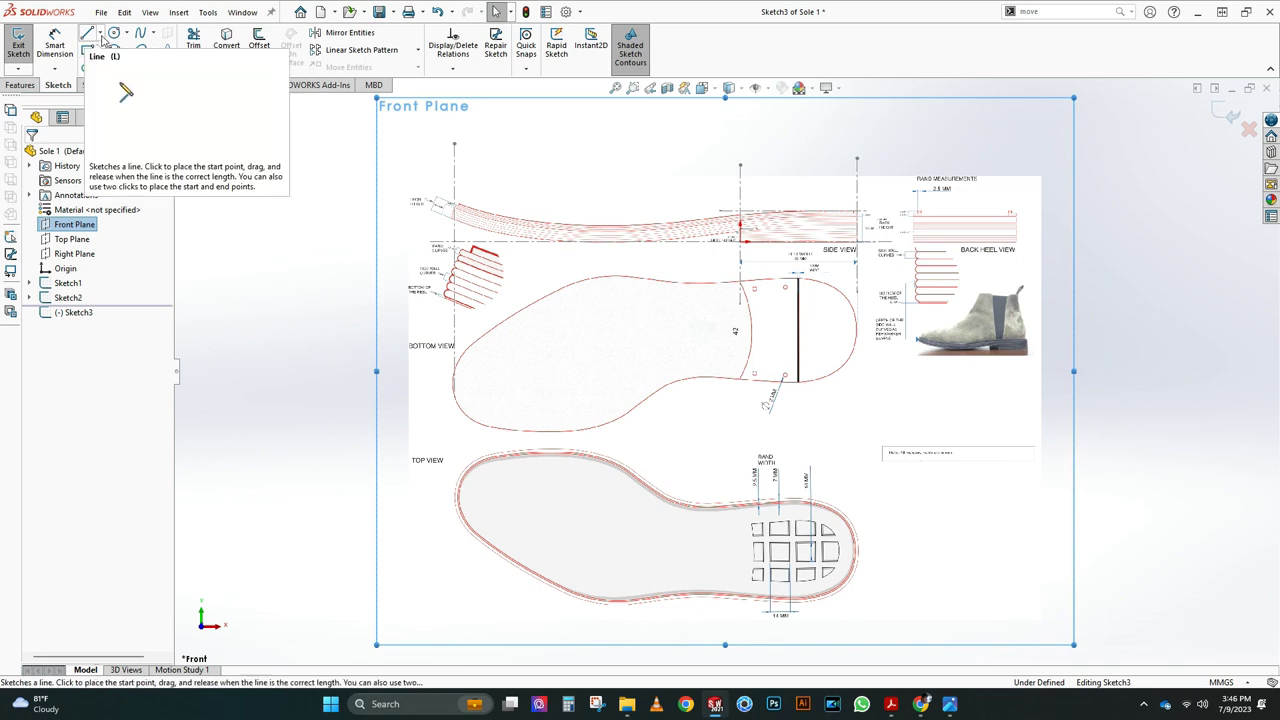
scroll(617, 340, "down", 5)
left_click(609, 333)
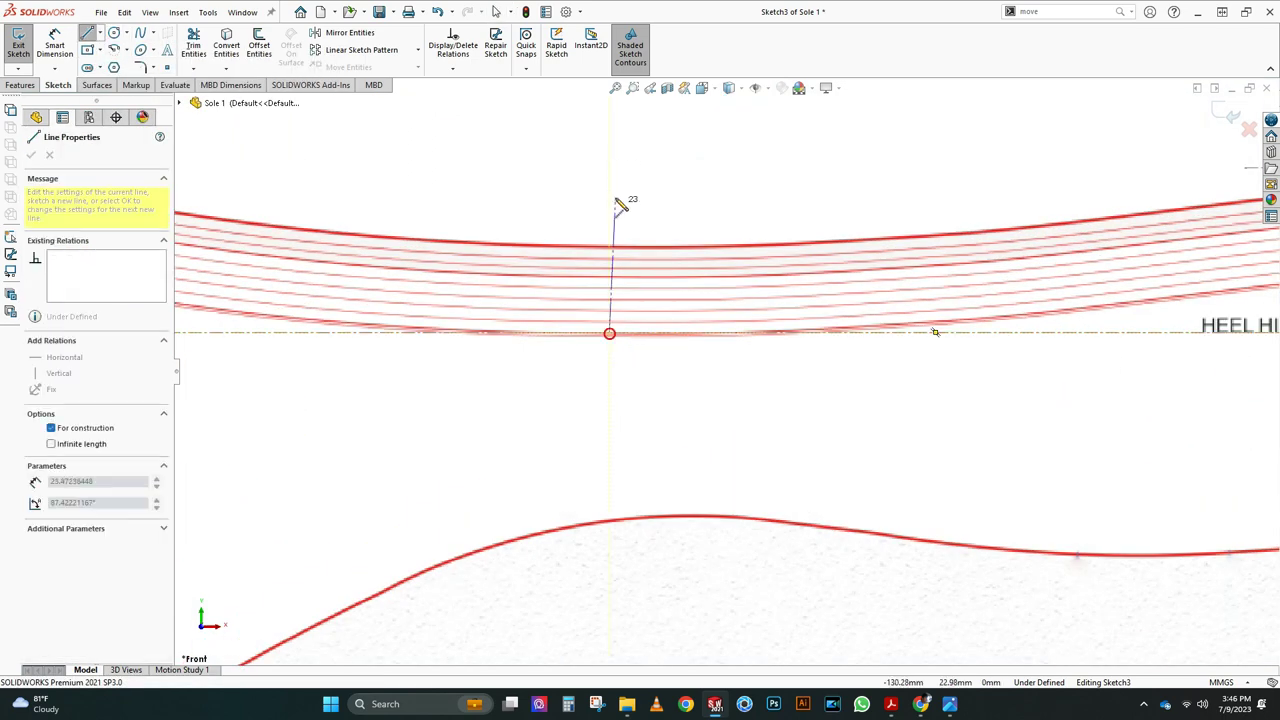
scroll(519, 178, "up", 3)
key("Escape")
left_click(658, 300)
left_click(1090, 300)
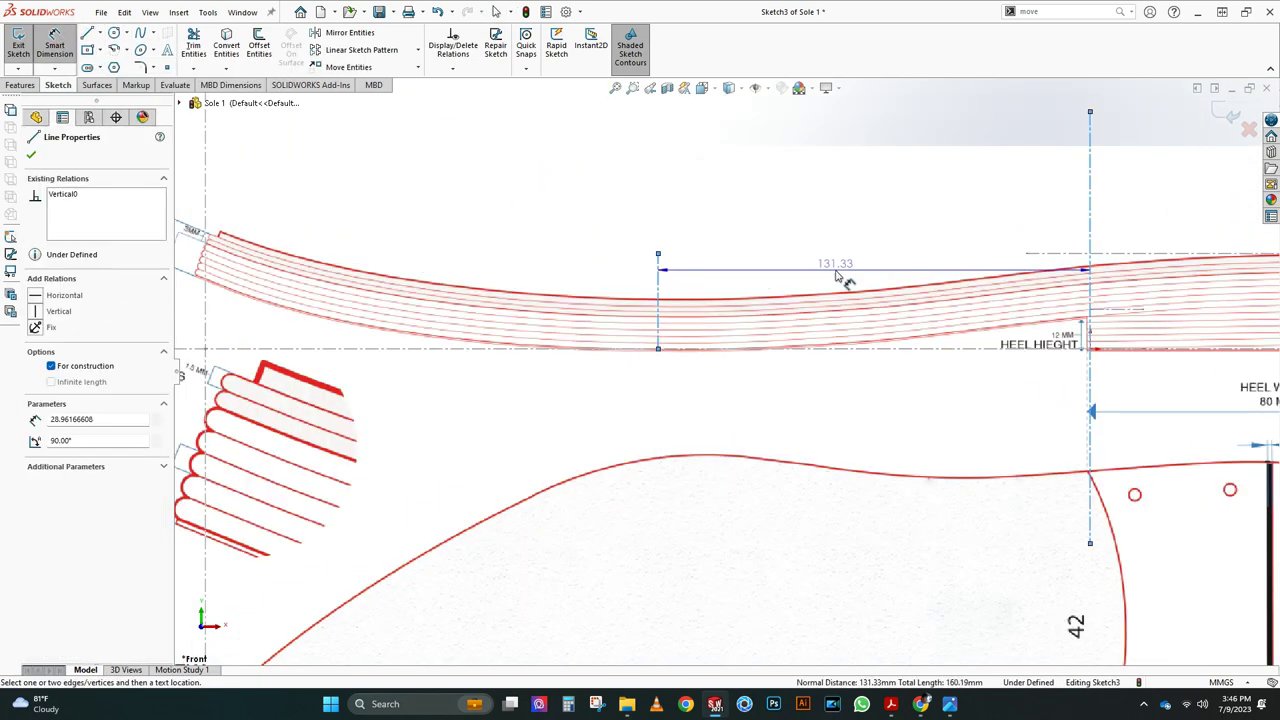
left_click(836, 270)
key("Return")
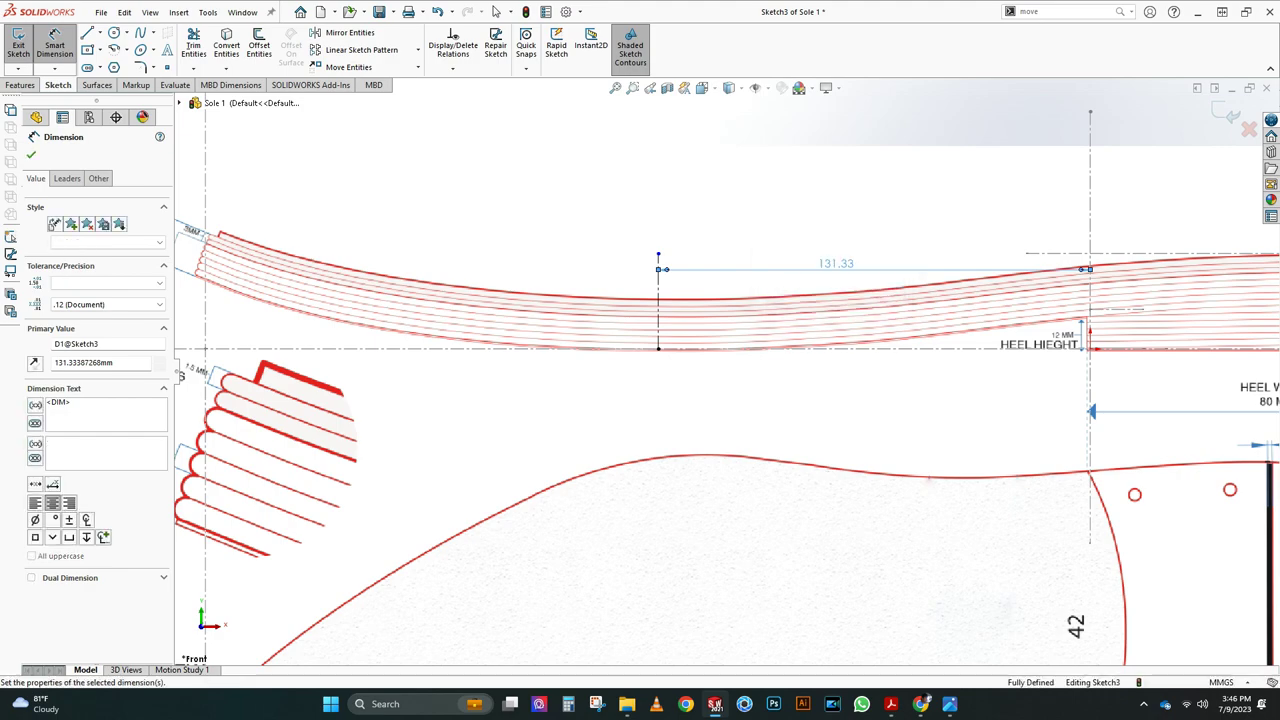
Draw a spline along the sole's underside from heel back edge to front, levelling its low point.
scroll(1140, 342, "up", 3)
scroll(1043, 357, "down", 3)
scroll(869, 363, "up", 3)
scroll(680, 363, "down", 2)
scroll(733, 378, "down", 3)
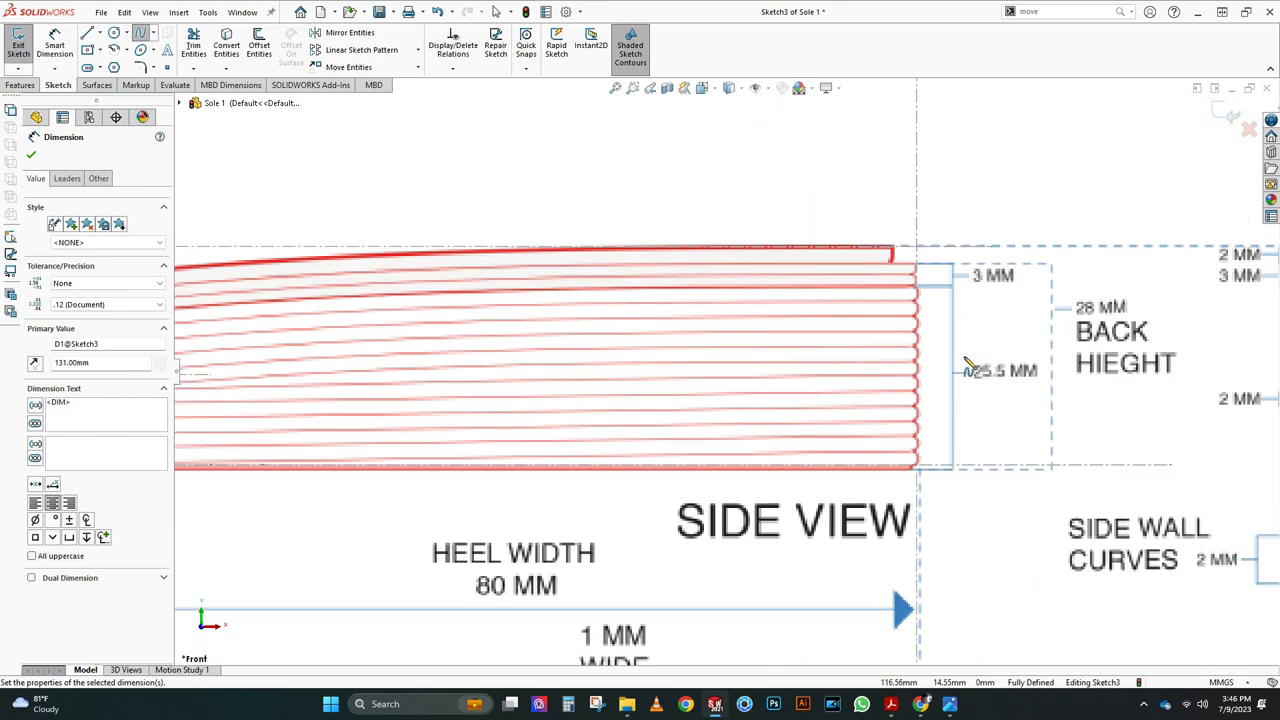
scroll(535, 385, "up", 2)
left_click(926, 358)
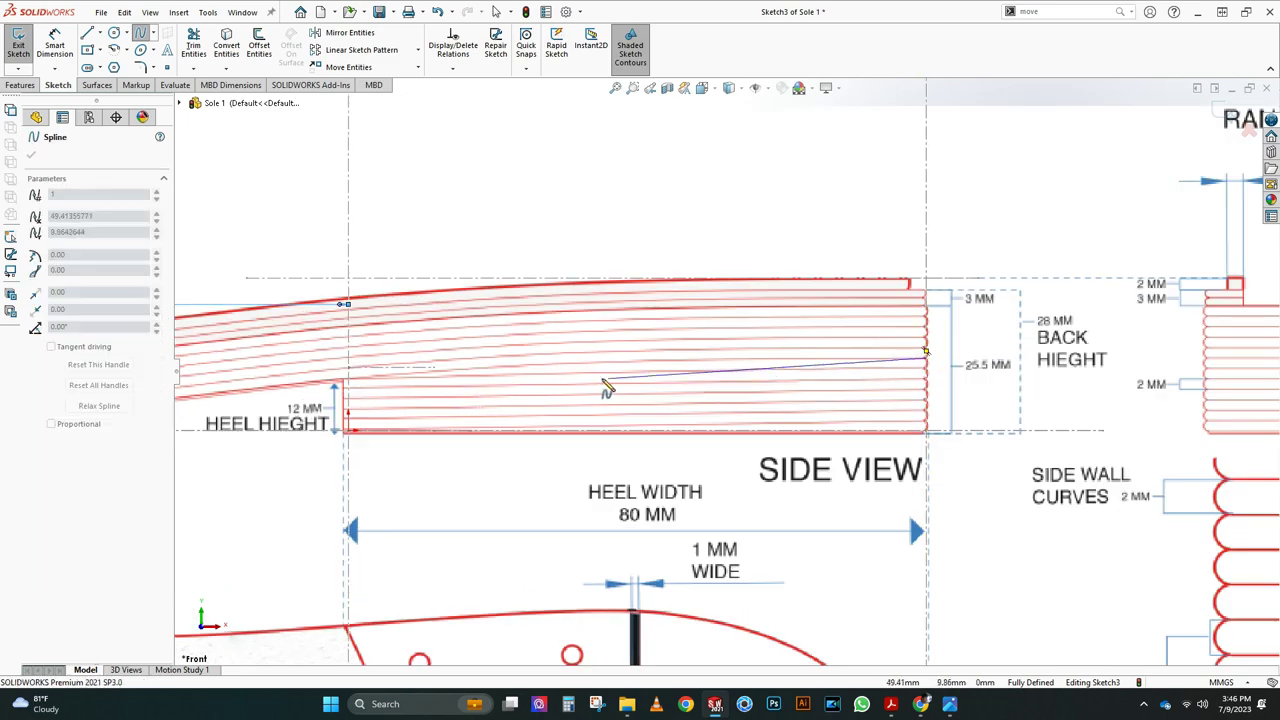
scroll(337, 403, "down", 3)
scroll(286, 380, "up", 3)
scroll(425, 340, "down", 3)
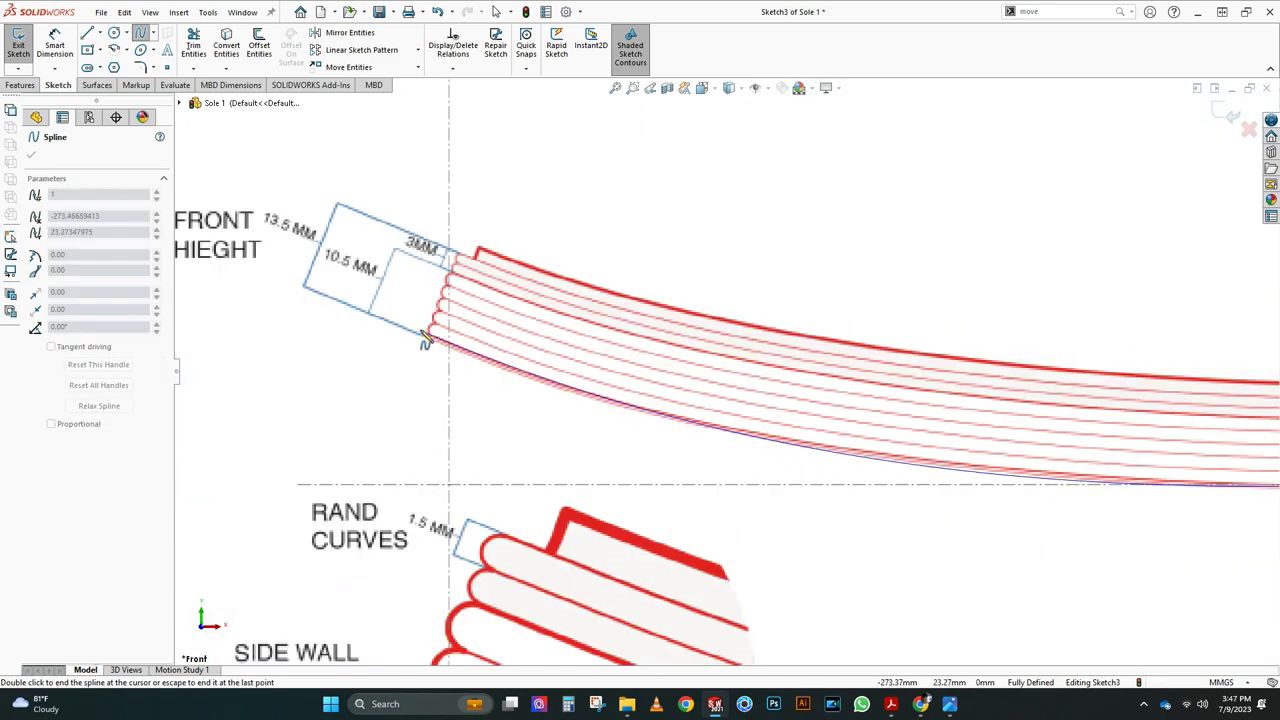
double_click(430, 343)
scroll(726, 554, "up", 3)
scroll(665, 489, "down", 3)
left_click(775, 464)
scroll(777, 500, "up", 1)
scroll(780, 404, "down", 1)
left_click_drag(507, 375, 509, 370)
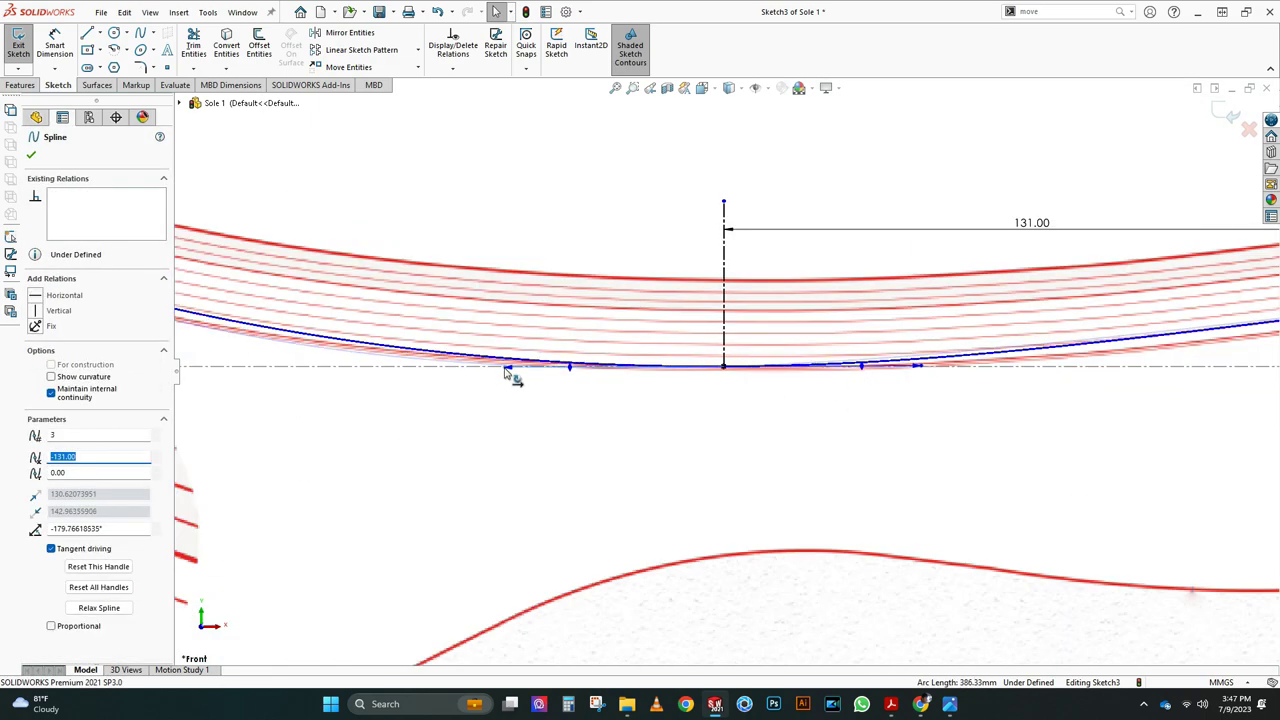
Dimension the spline's heel end 14 mm above the heel baseline.
scroll(578, 405, "up", 3)
scroll(445, 337, "down", 3)
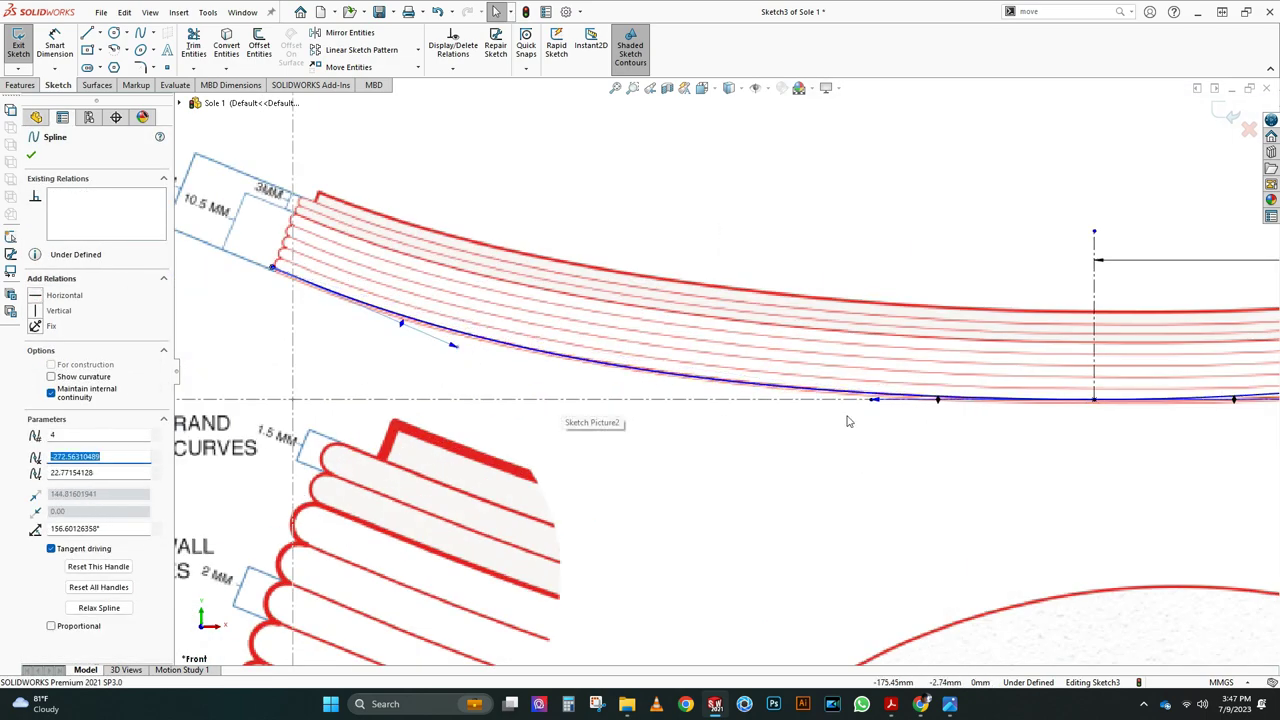
scroll(848, 421, "up", 3)
scroll(1144, 370, "down", 3)
scroll(1137, 370, "up", 3)
scroll(1100, 390, "down", 5)
key("d")
left_click(1036, 340)
left_click(1100, 422)
left_click(1097, 388)
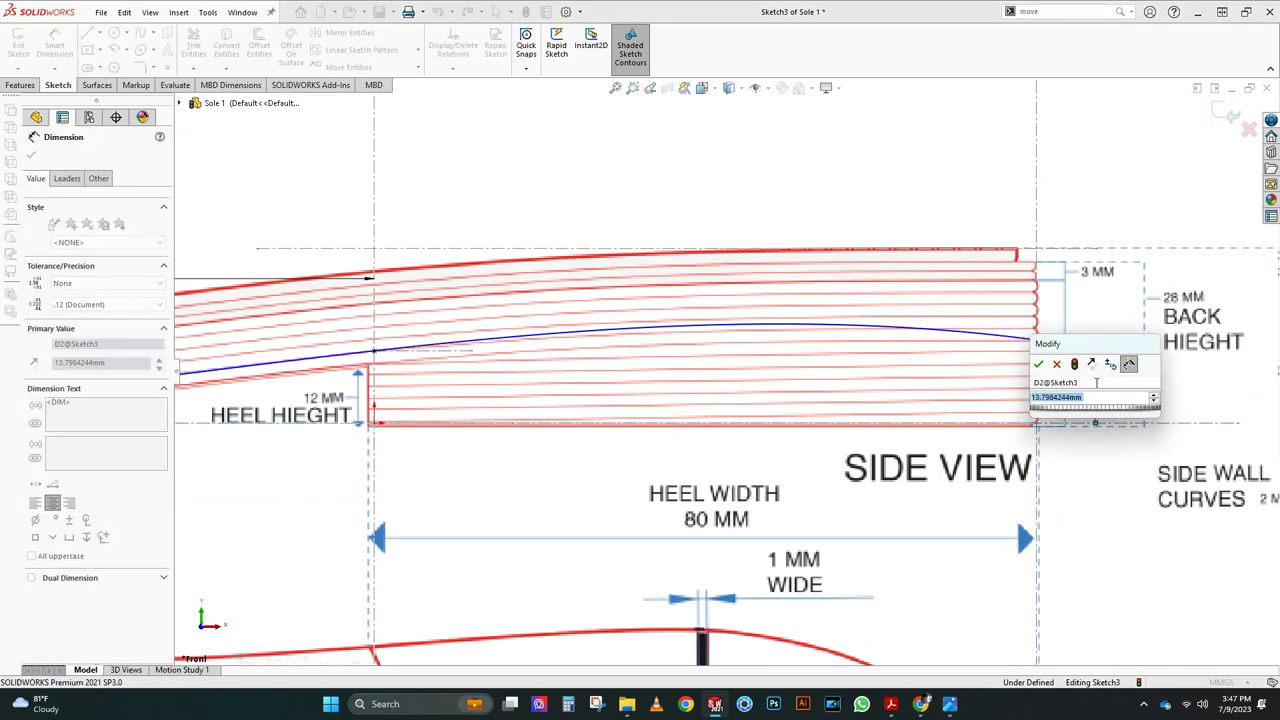
type("14")
key("Return")
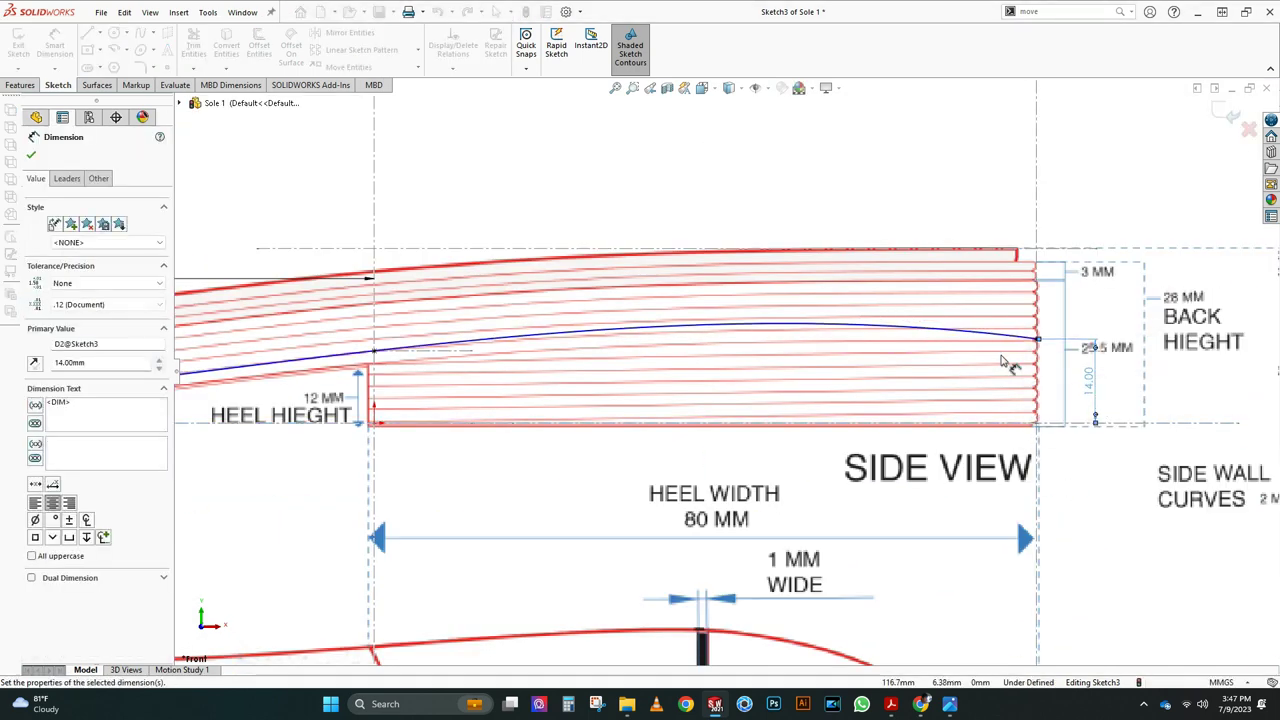
Reshape the spline's heel section nearly straight and give it a Horizontal relation.
right_click(988, 318)
left_click(1020, 356)
left_click_drag(866, 325, 851, 352)
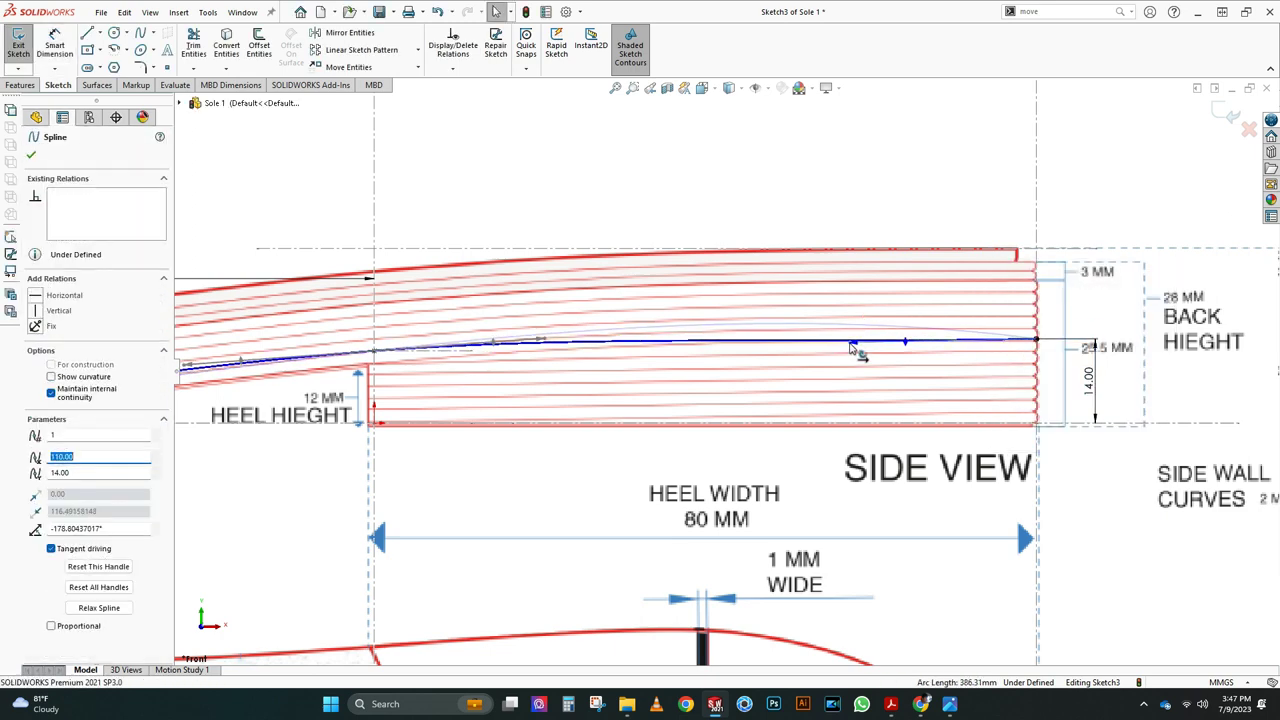
left_click(35, 297)
scroll(617, 390, "up", 3)
scroll(617, 390, "down", 2)
scroll(617, 390, "up", 2)
scroll(617, 390, "down", 1)
scroll(617, 392, "up", 2)
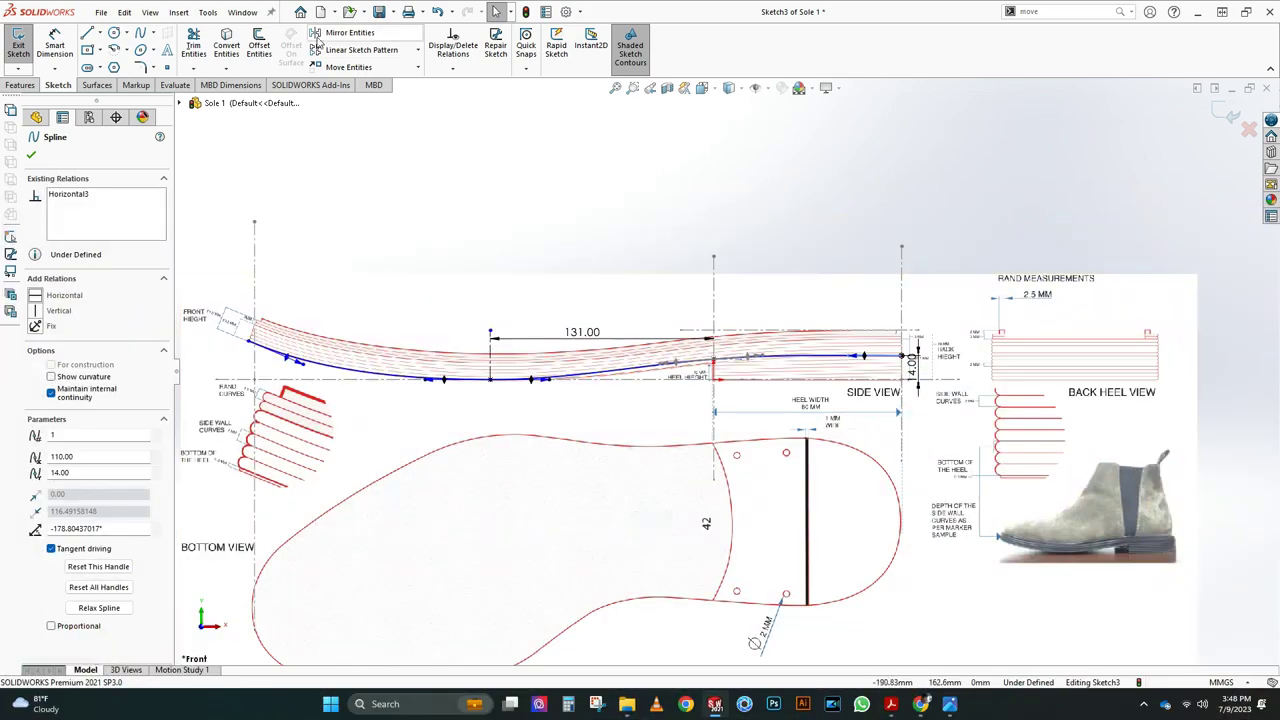
Offset the side-view sole spline and confirm the offset.
left_click(258, 47)
scroll(551, 374, "down", 5)
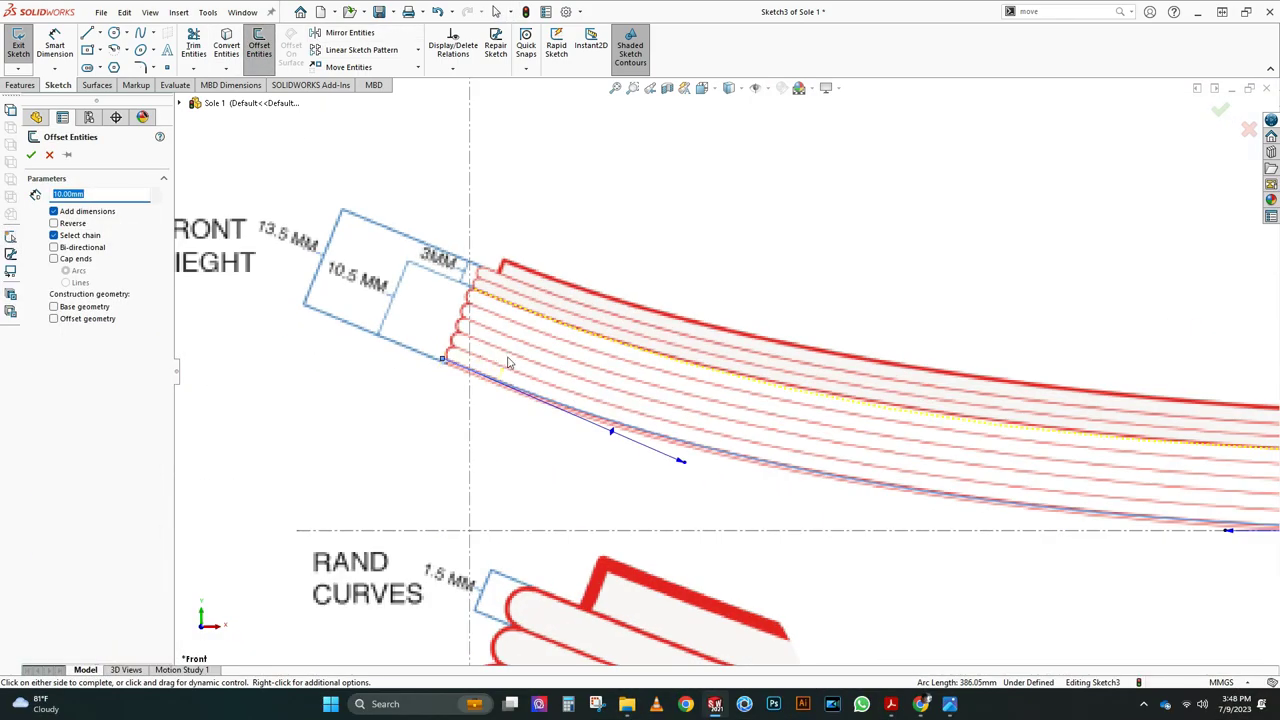
scroll(603, 357, "up", 4)
scroll(828, 368, "down", 4)
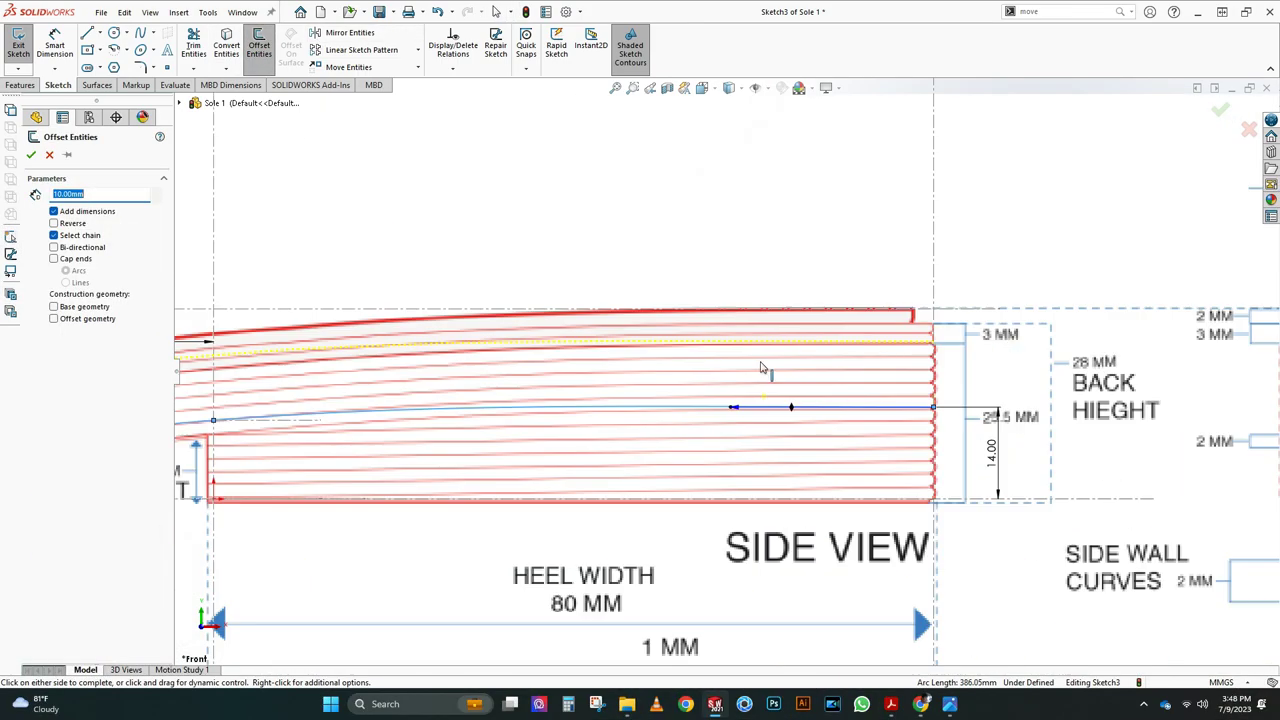
scroll(671, 369, "up", 4)
scroll(478, 400, "down", 4)
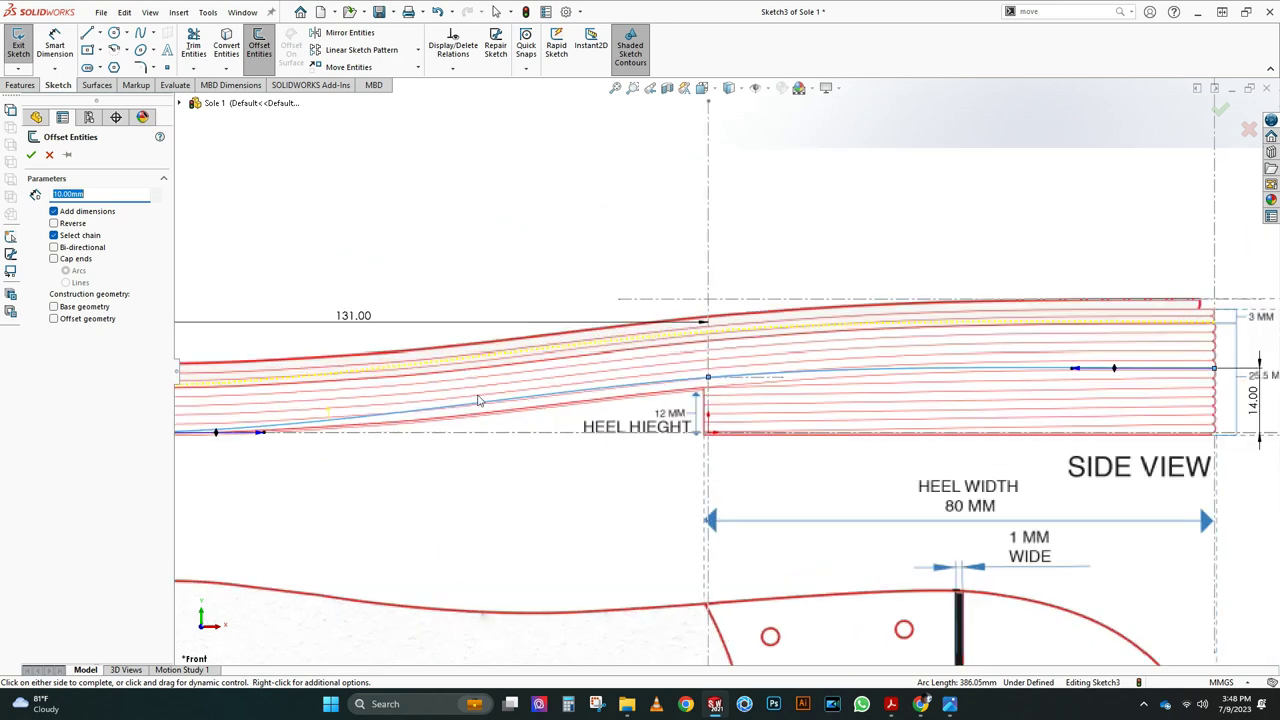
scroll(478, 400, "up", 3)
scroll(816, 402, "down", 2)
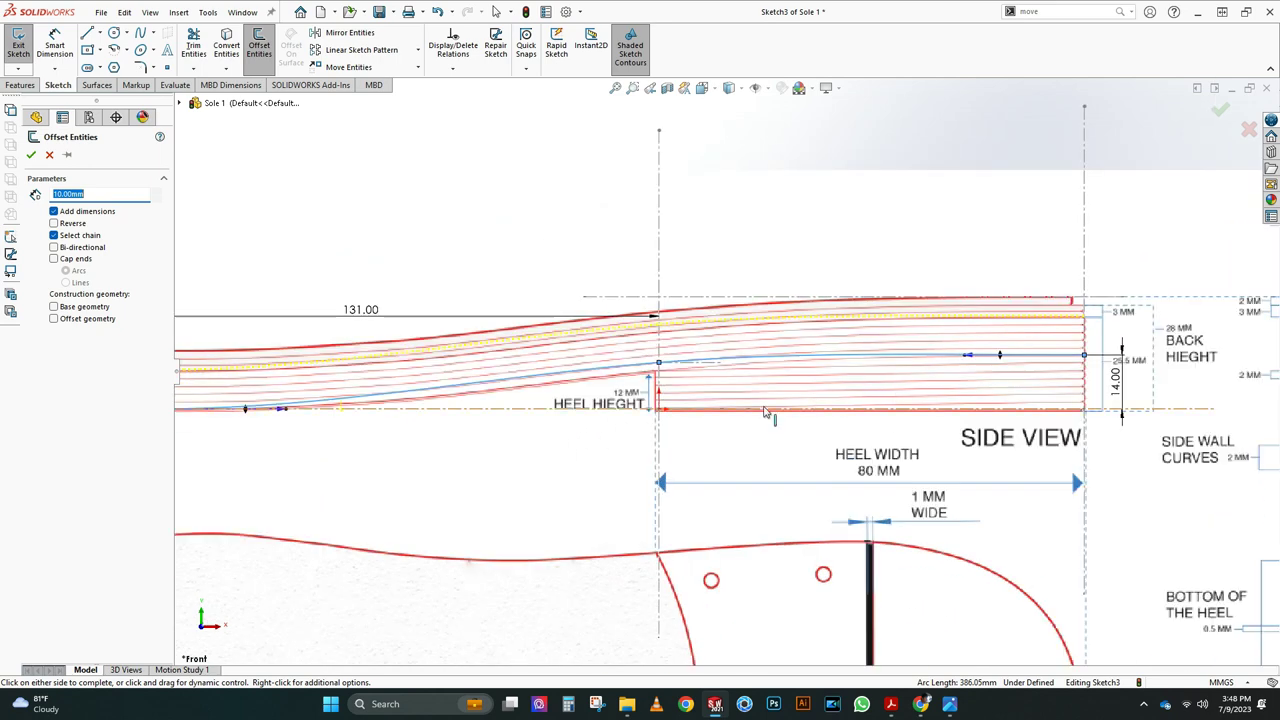
scroll(767, 413, "up", 4)
scroll(686, 400, "down", 5)
scroll(686, 397, "up", 1)
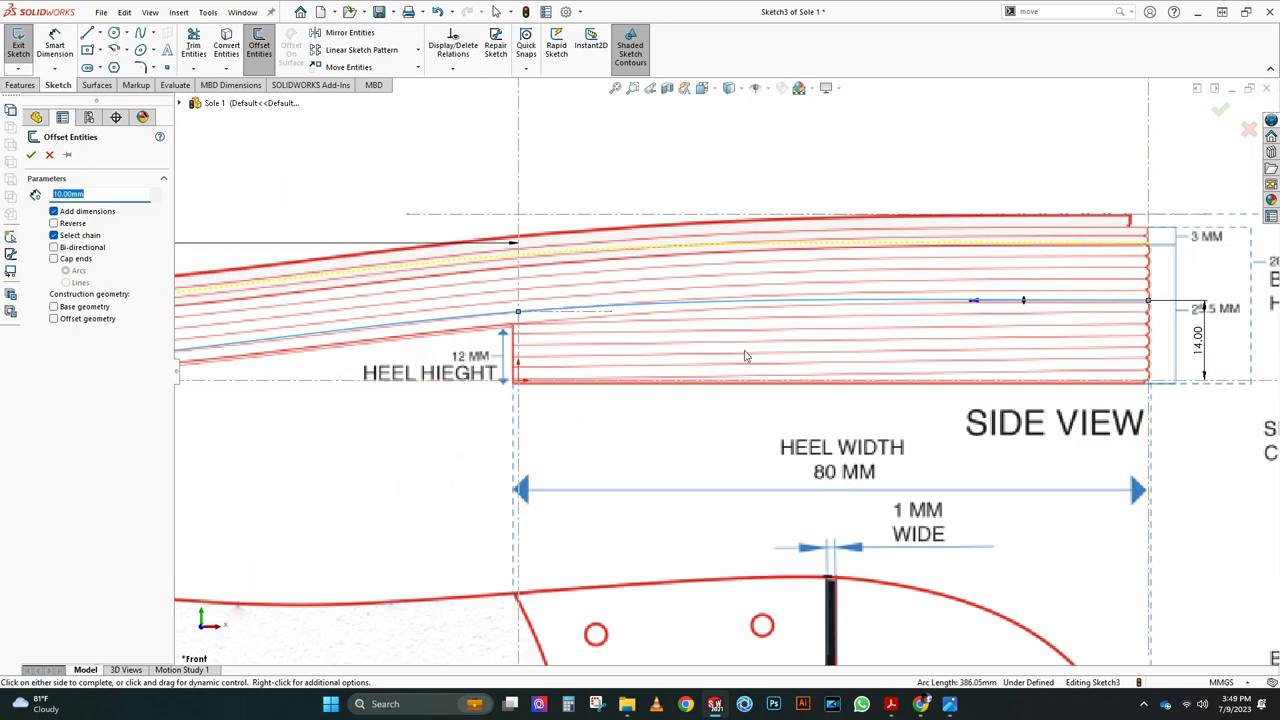
scroll(743, 374, "up", 5)
key("Return")
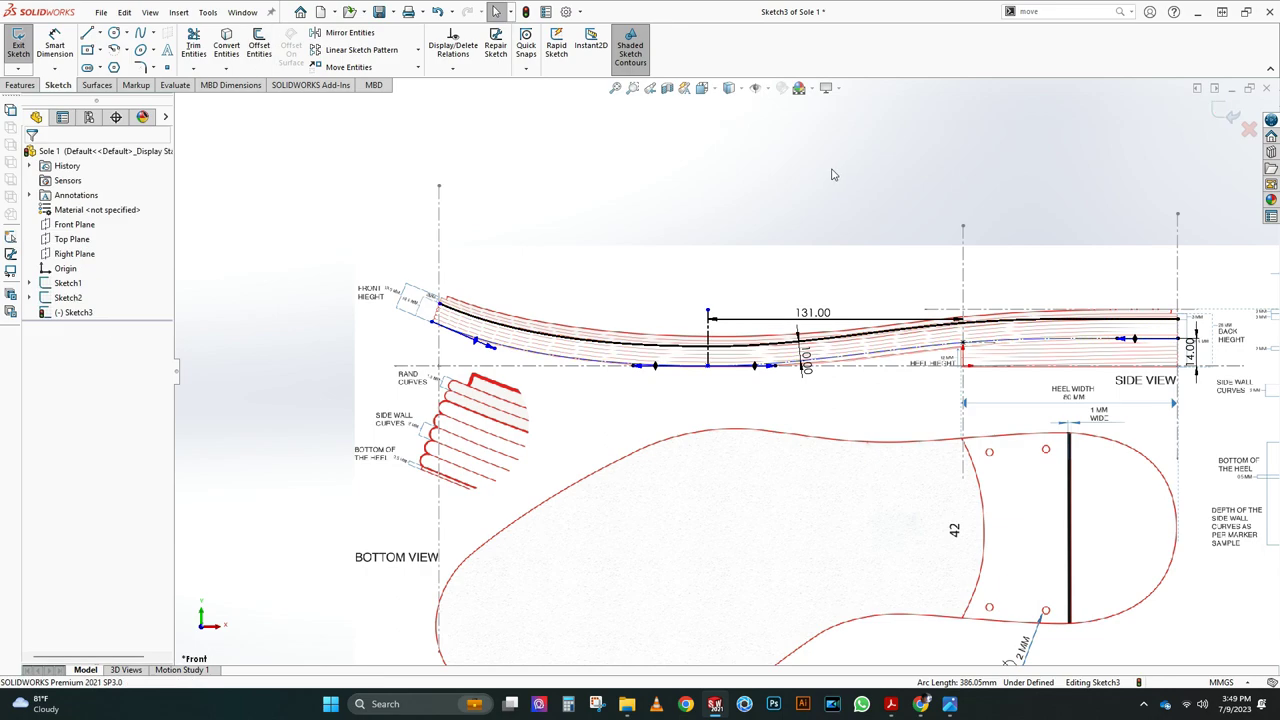
Inspect the curve's end point near the front height, then deselect it.
scroll(576, 345, "down", 5)
scroll(576, 345, "down", 4)
left_click(576, 345)
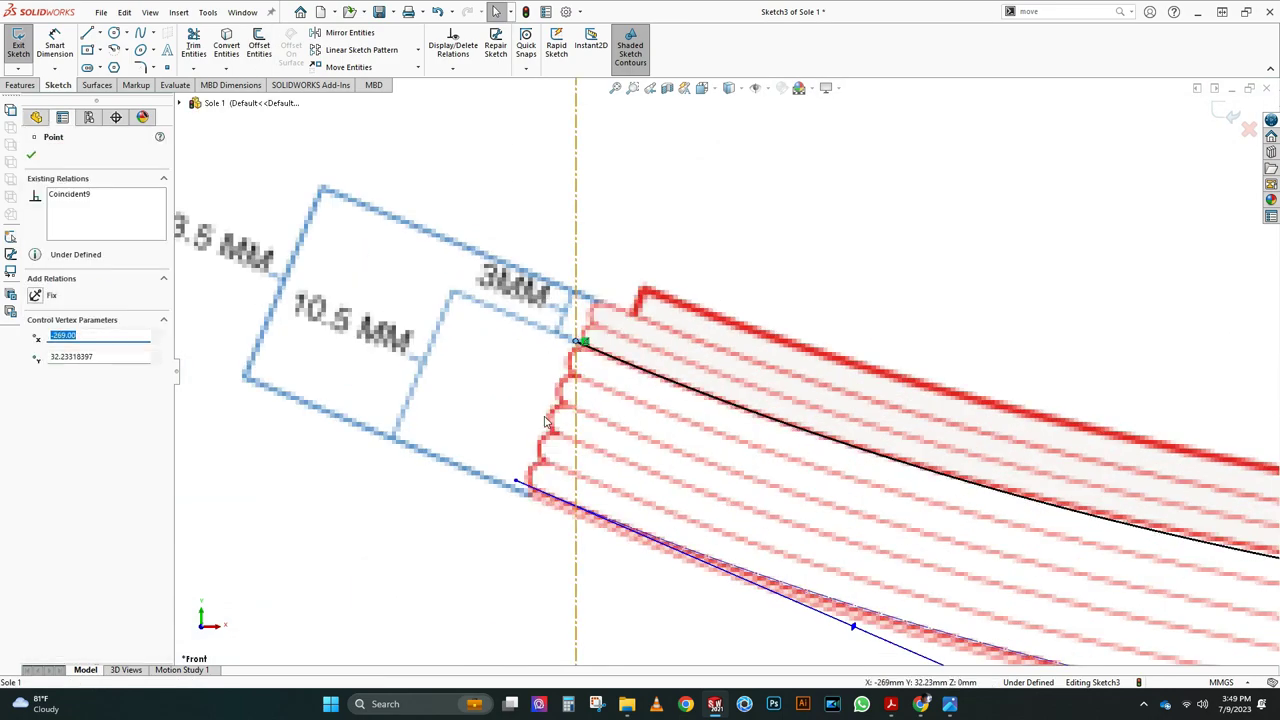
scroll(576, 345, "up", 5)
scroll(870, 172, "down", 4)
left_click(870, 172)
scroll(757, 323, "up", 3)
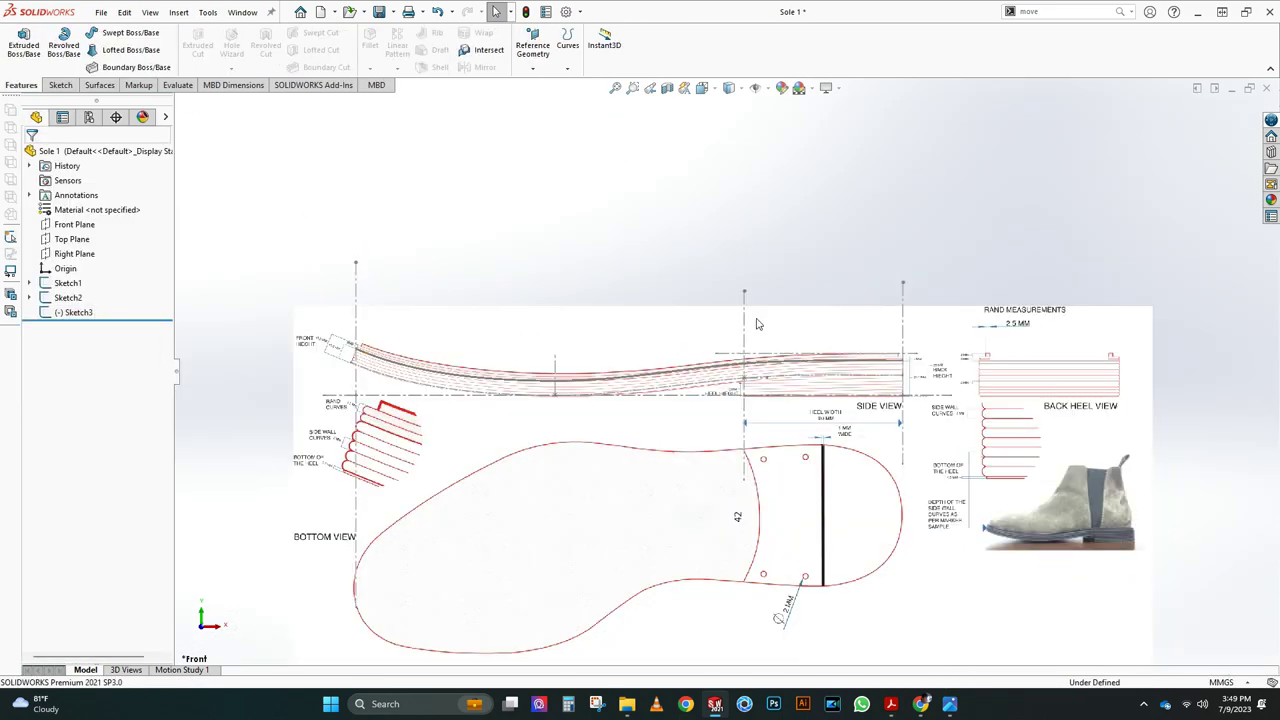
Save and rebuild the part, then begin a new sketch on the Top Plane.
middle_click_drag(678, 373, 650, 310)
left_click(380, 12)
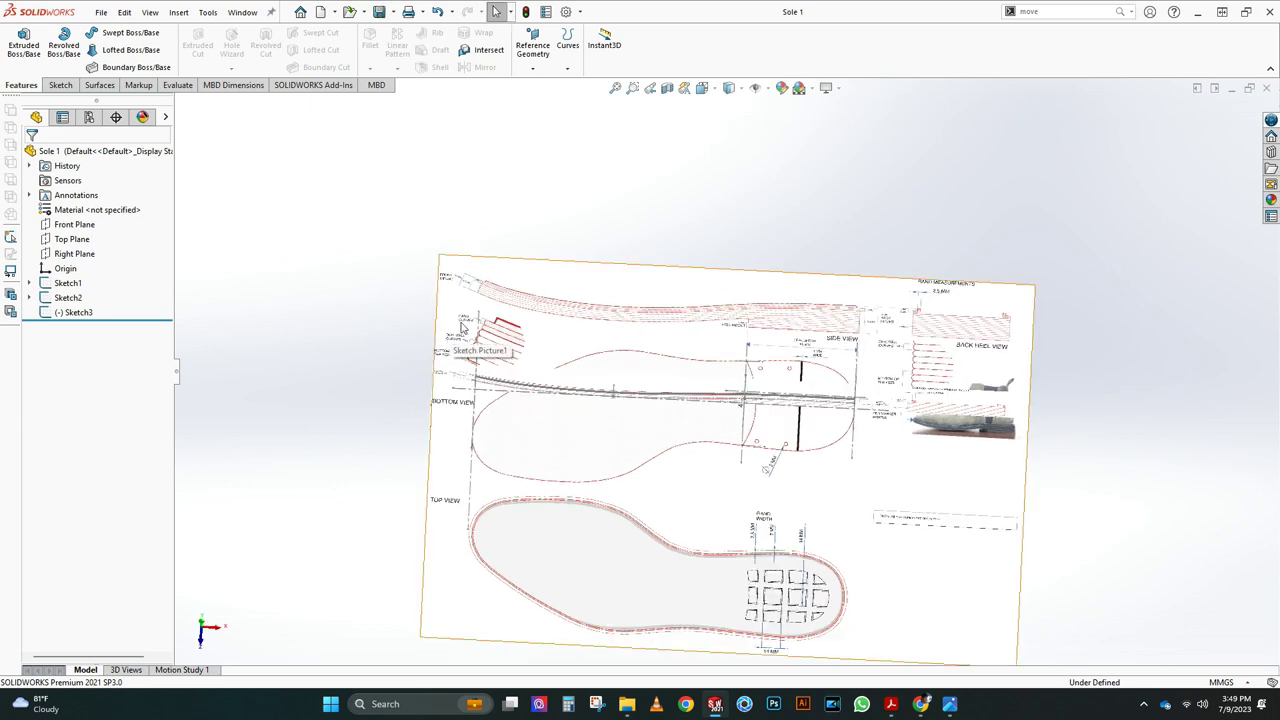
left_click(70, 240)
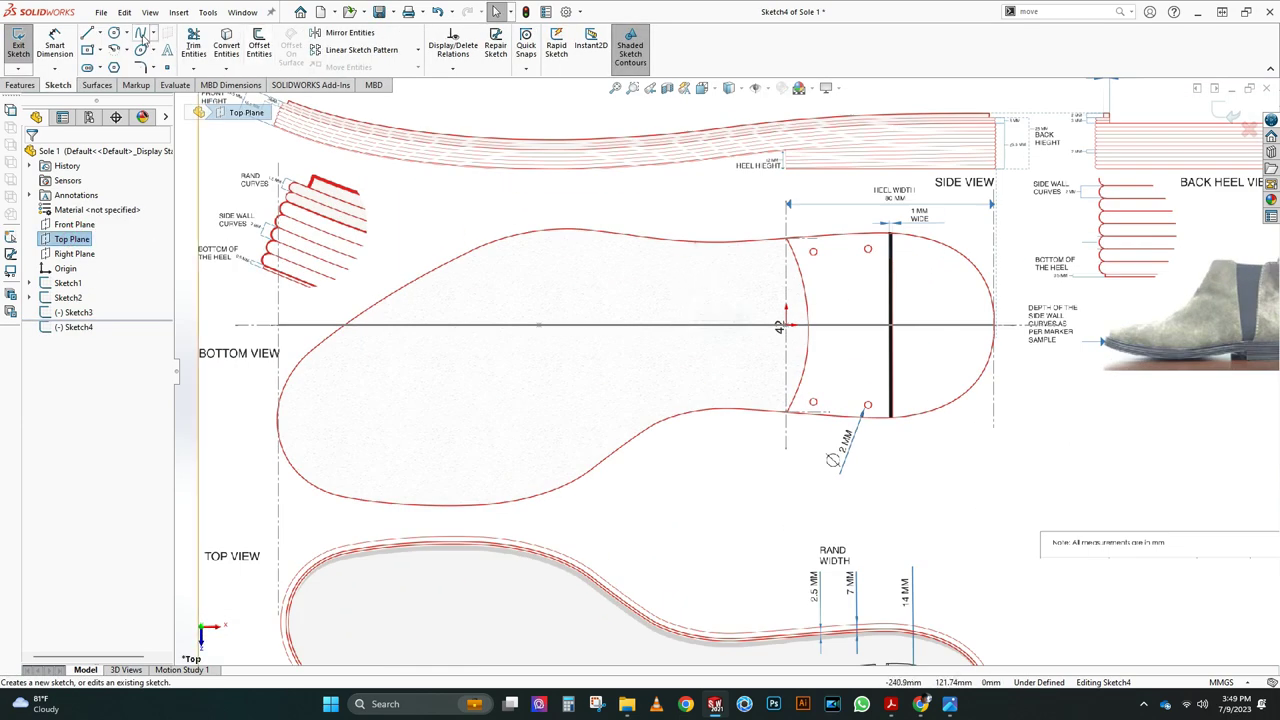
scroll(1000, 333, "down", 3)
Trace a closed spline around the bottom-view sole outline from heel tip to toe and back.
left_click(848, 347)
scroll(848, 347, "up", 2)
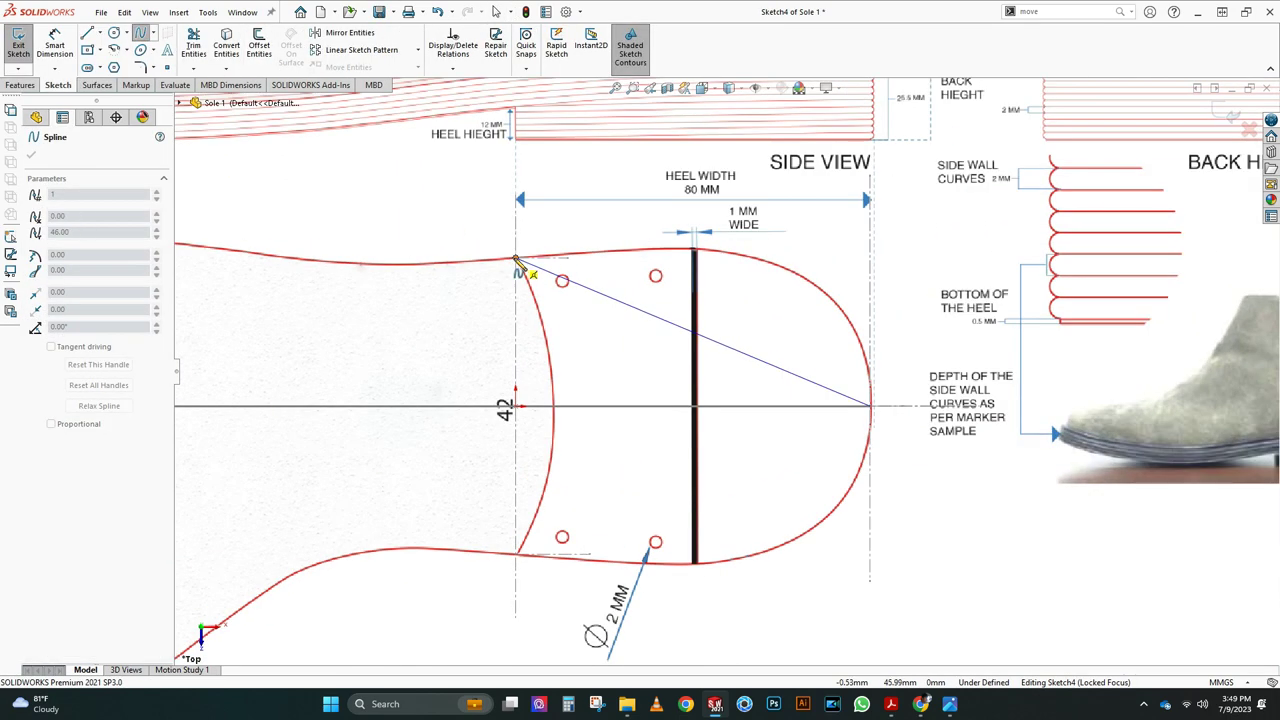
left_click(523, 271)
scroll(275, 480, "up", 1)
left_click(793, 488)
left_click(1041, 385)
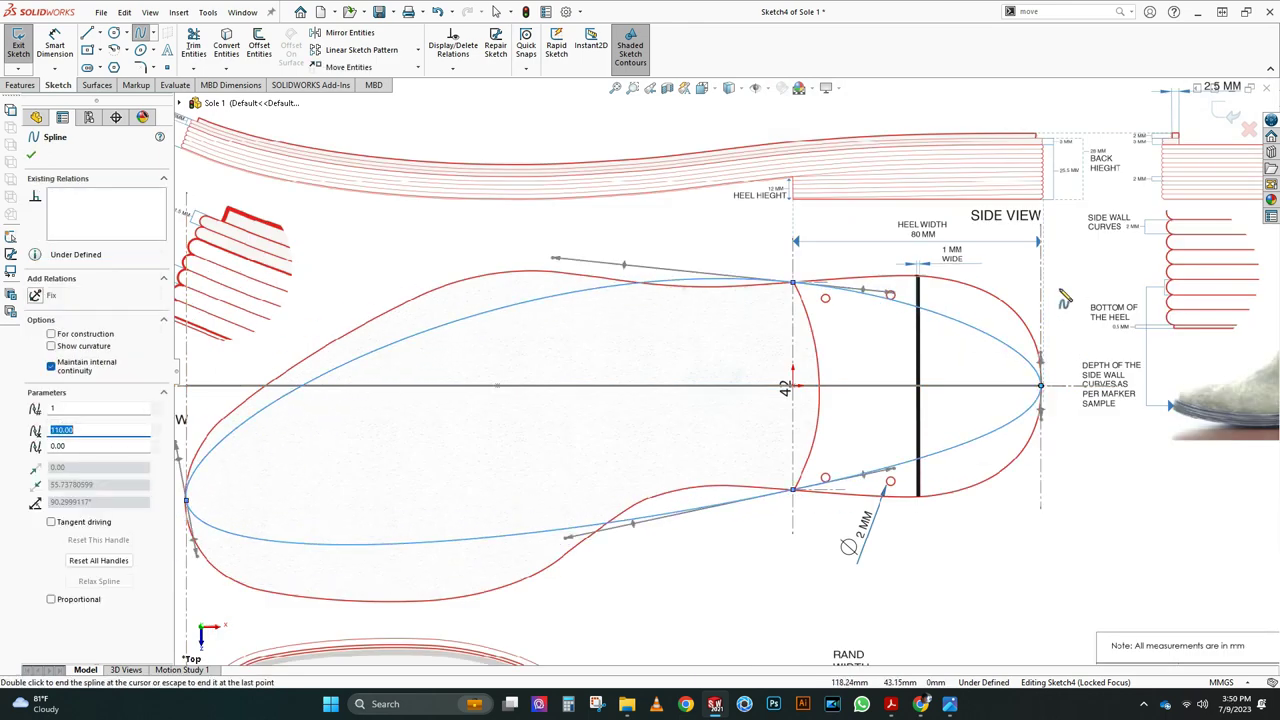
key("Escape")
Drag the spline's heel-end tangent handle so it follows the rounded heel.
scroll(1100, 370, "down", 2)
left_click(1008, 398)
left_click(1005, 430)
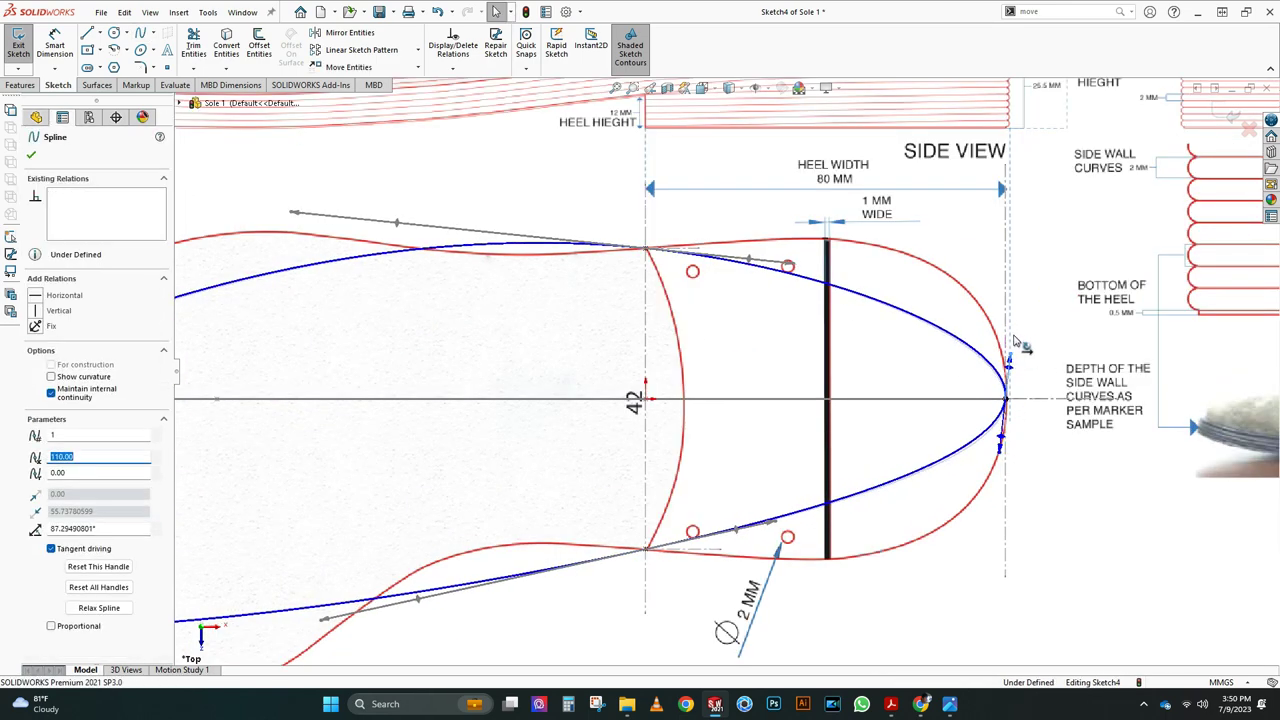
left_click_drag(1005, 448, 1028, 566)
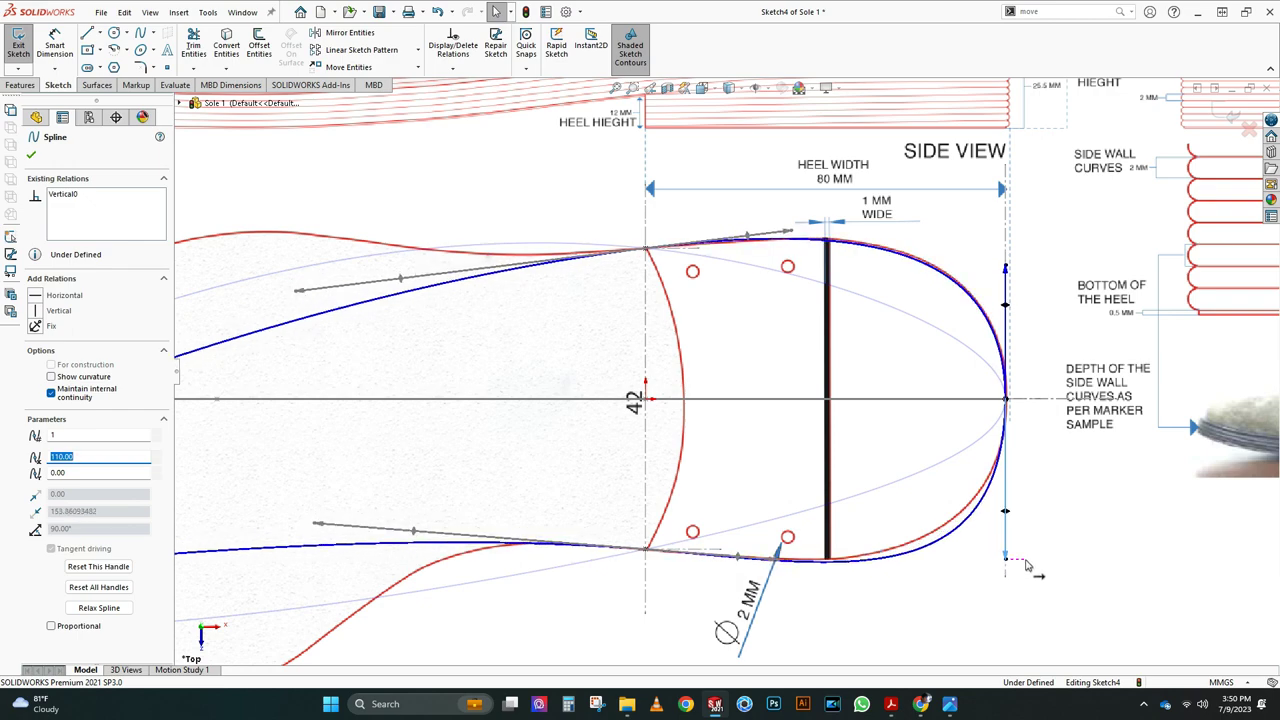
scroll(1028, 566, "up", 5)
scroll(530, 330, "down", 5)
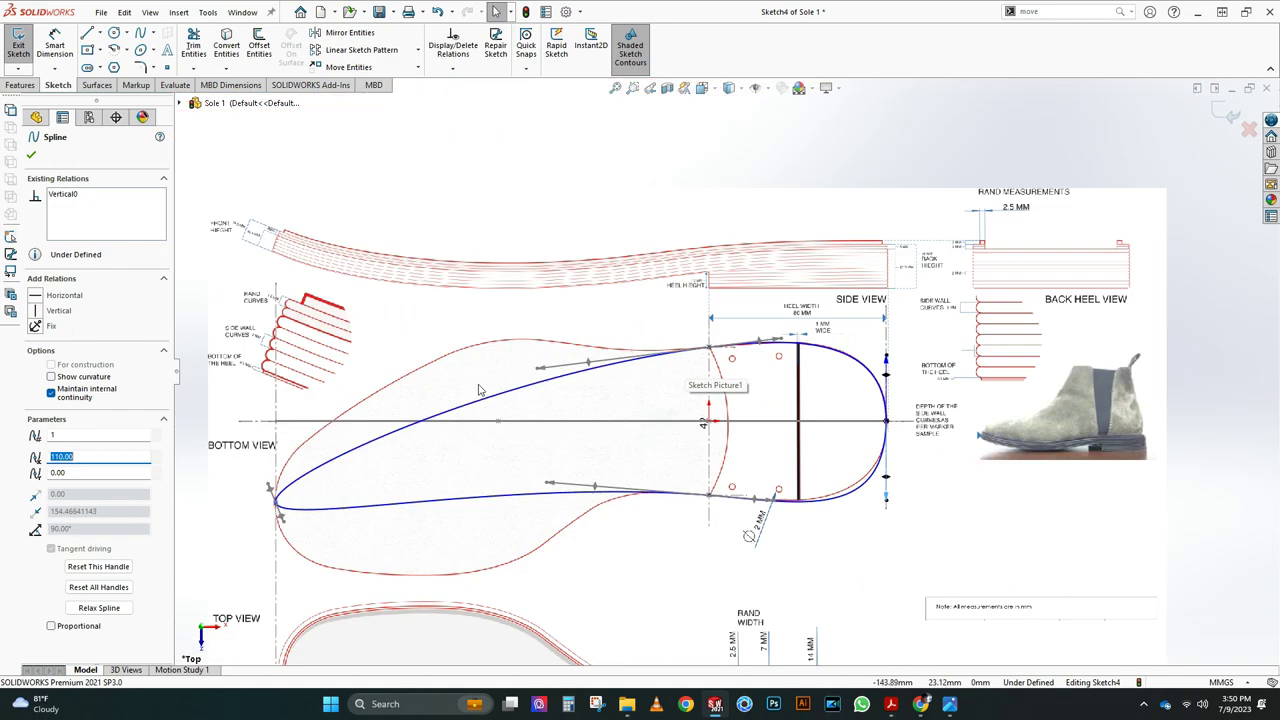
Insert an extra spline point on the upper sole edge.
right_click(532, 312)
left_click(586, 513)
left_click(543, 408)
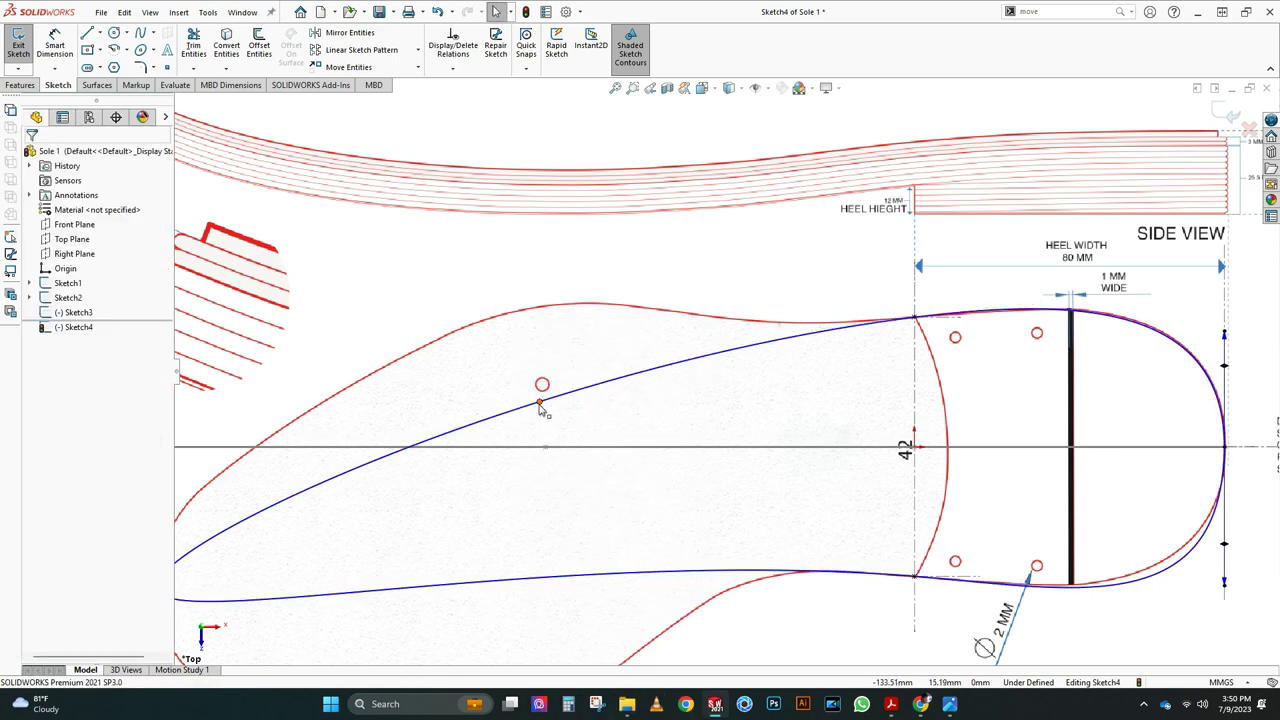
scroll(612, 310, "down", 2)
left_click(1010, 341)
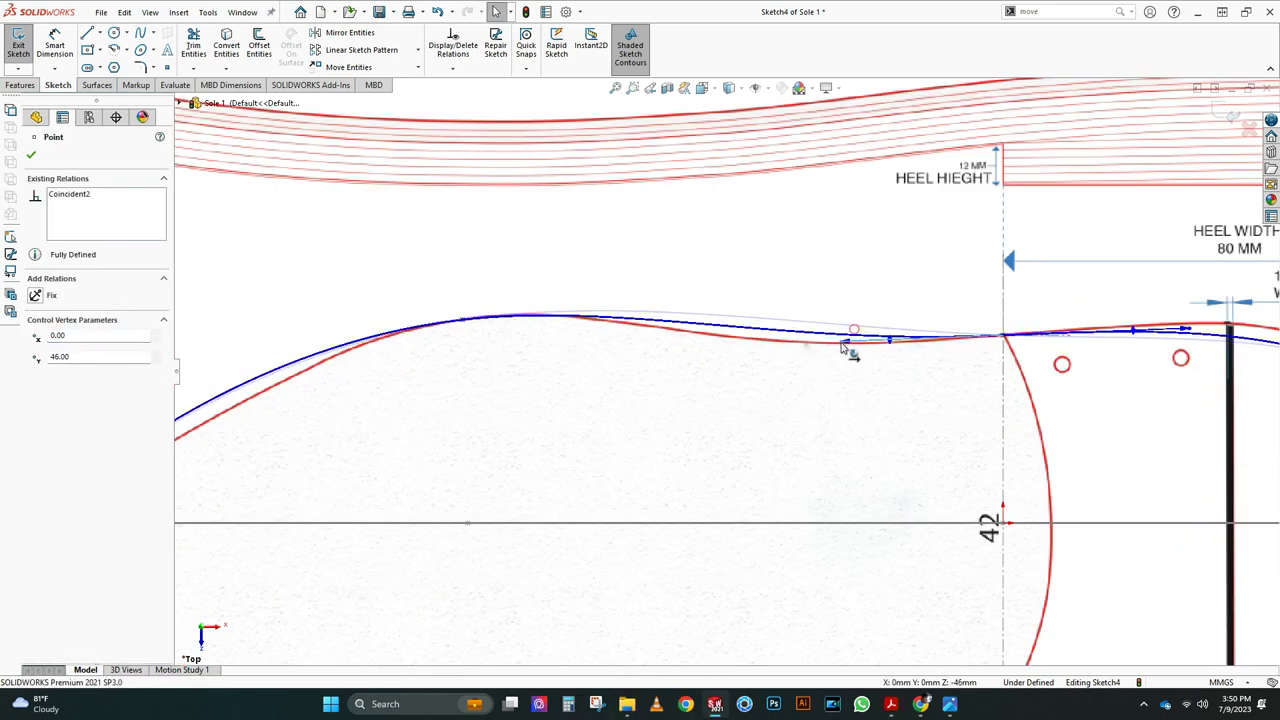
Drag the Sketch4 tangent handles and lower edge onto the red outline, shifting the heel-side point across.
scroll(572, 311, "up", 5)
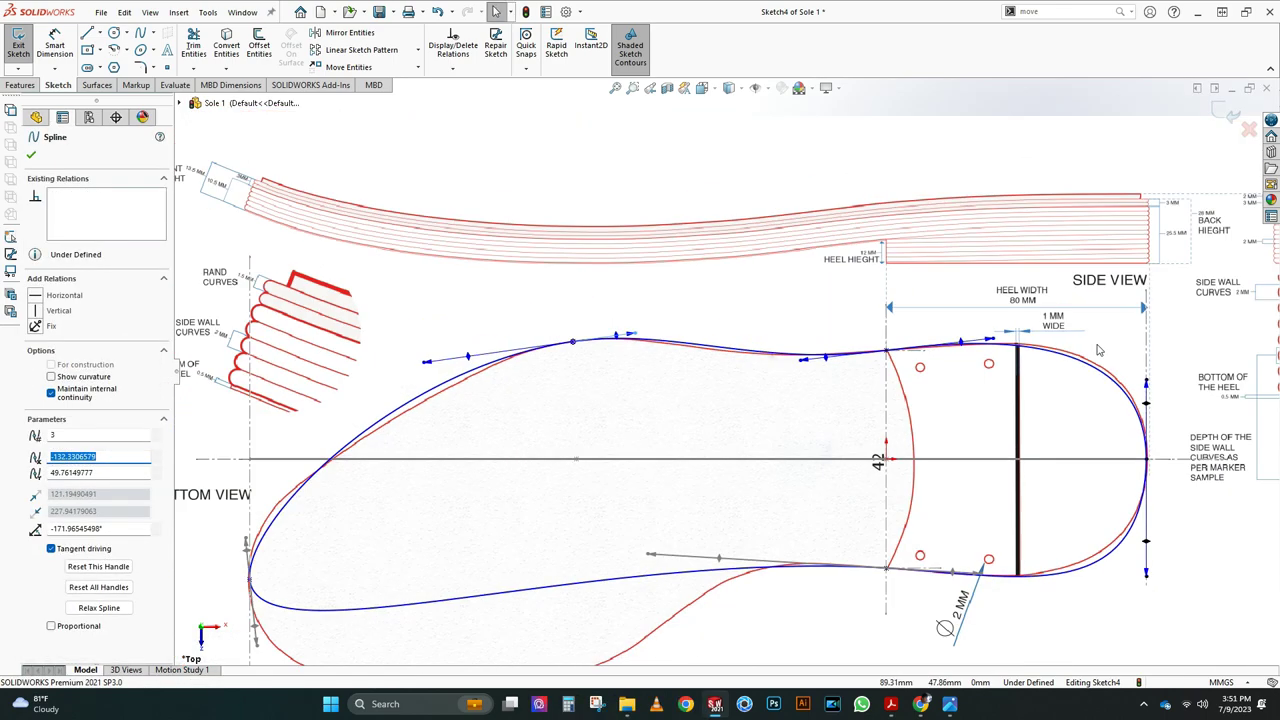
scroll(918, 342, "down", 5)
left_click_drag(641, 365, 610, 372)
left_click_drag(399, 330, 392, 338)
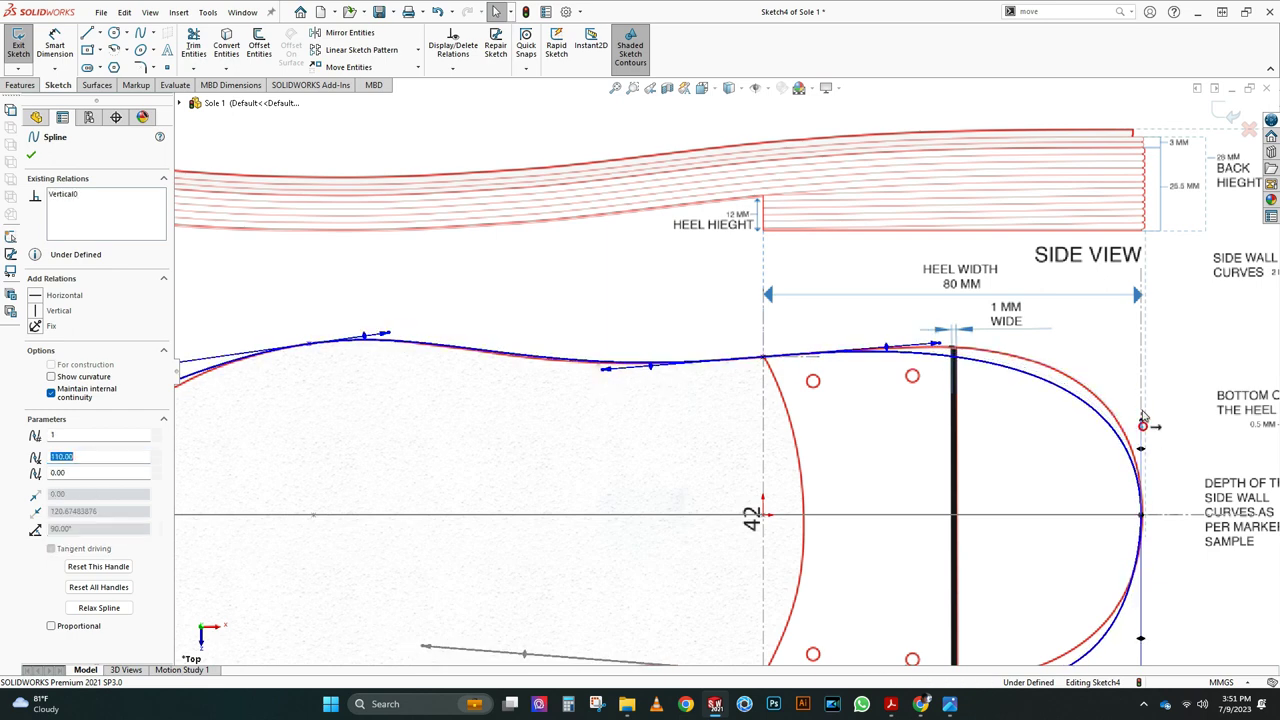
scroll(1143, 418, "up", 1)
left_click_drag(280, 420, 243, 494)
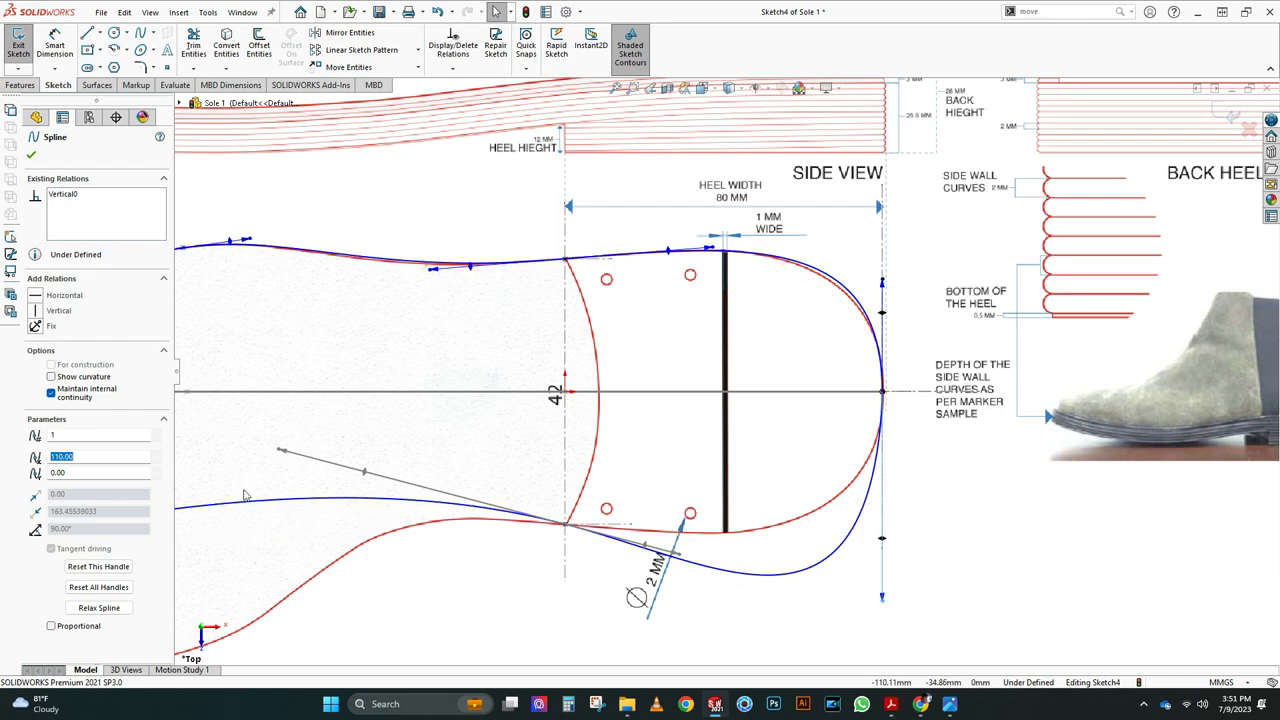
left_click_drag(283, 455, 737, 523)
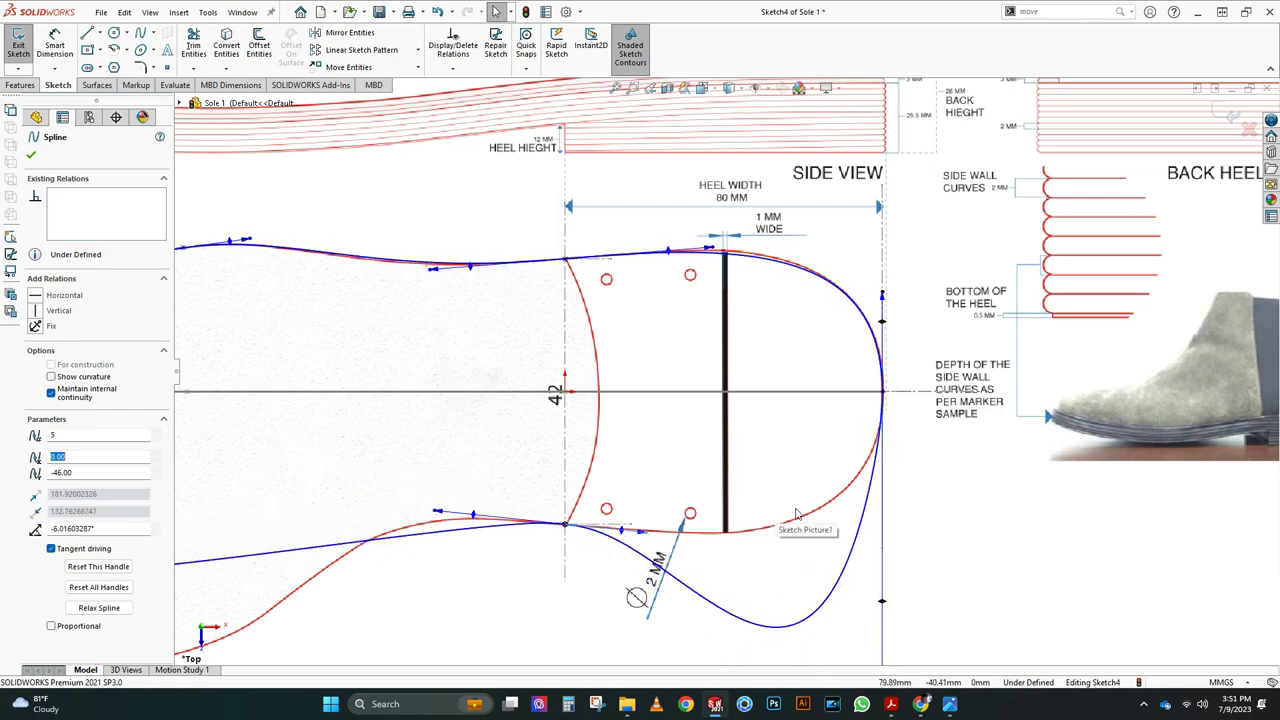
scroll(725, 373, "up", 1)
scroll(805, 292, "down", 3)
right_click(660, 290)
left_click(725, 333)
mouse_move(724, 334)
left_mouse_down()
mouse_move(745, 313)
mouse_move(832, 333)
left_mouse_up()
Make the toe-tip tangent vertical, add a point on the toe curve, and move it onto the red outline.
left_click(795, 532)
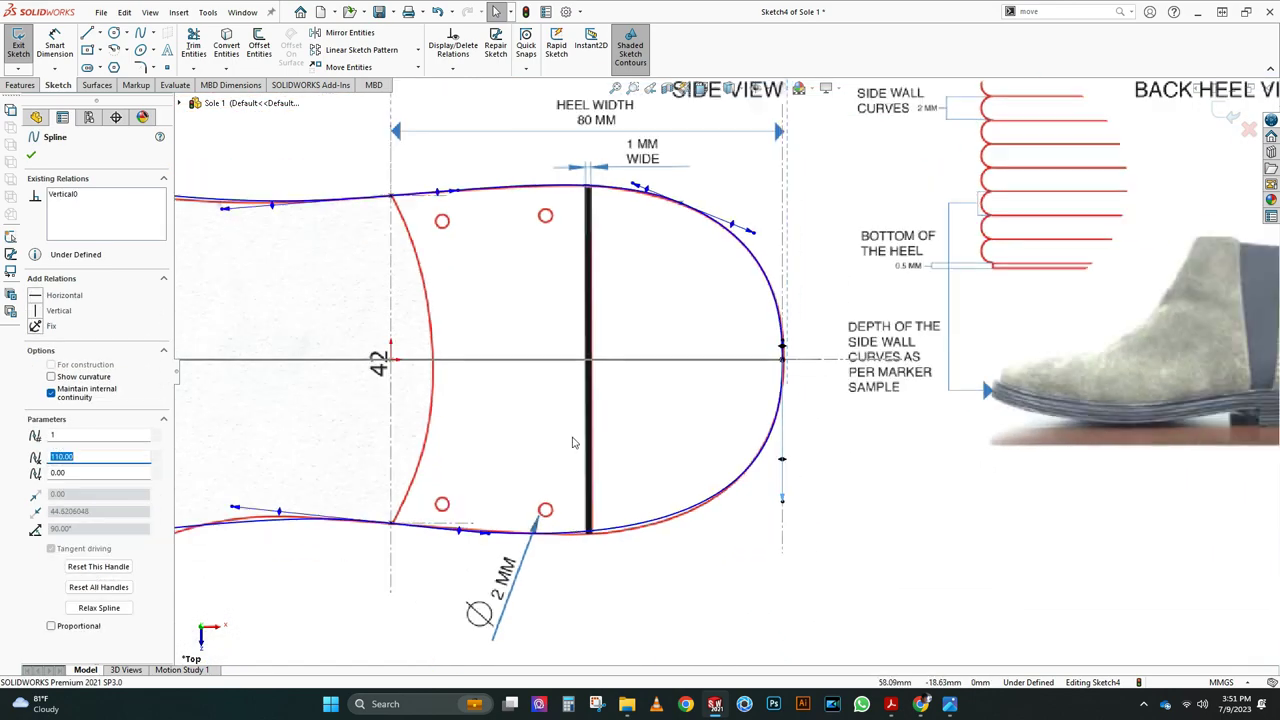
left_click(678, 334)
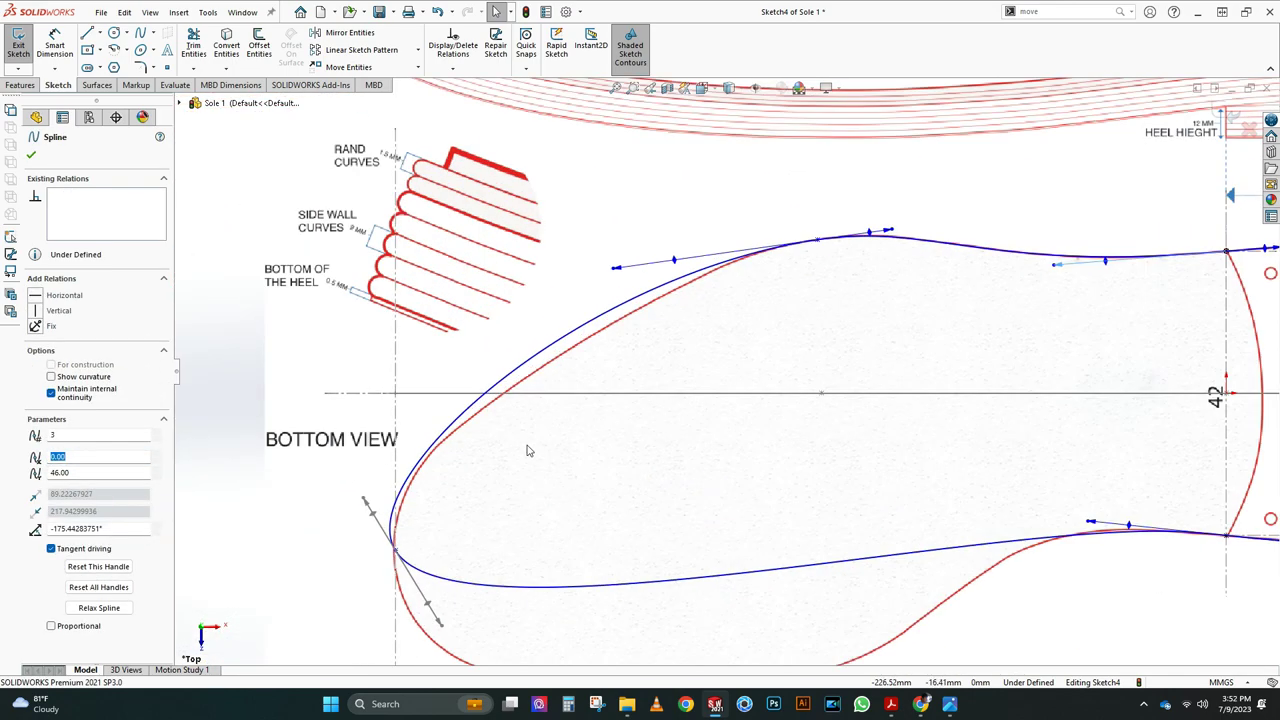
left_click(38, 312)
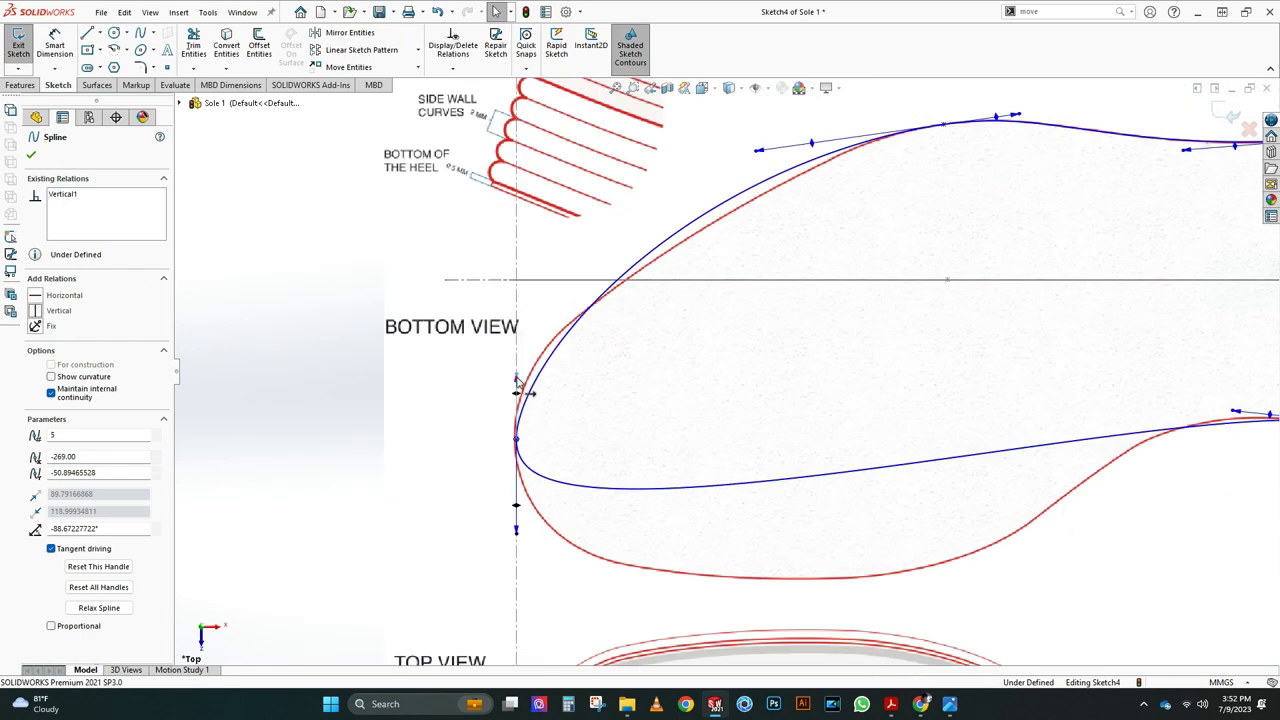
scroll(528, 430, "down", 3)
scroll(540, 430, "up", 3)
scroll(550, 420, "up", 2)
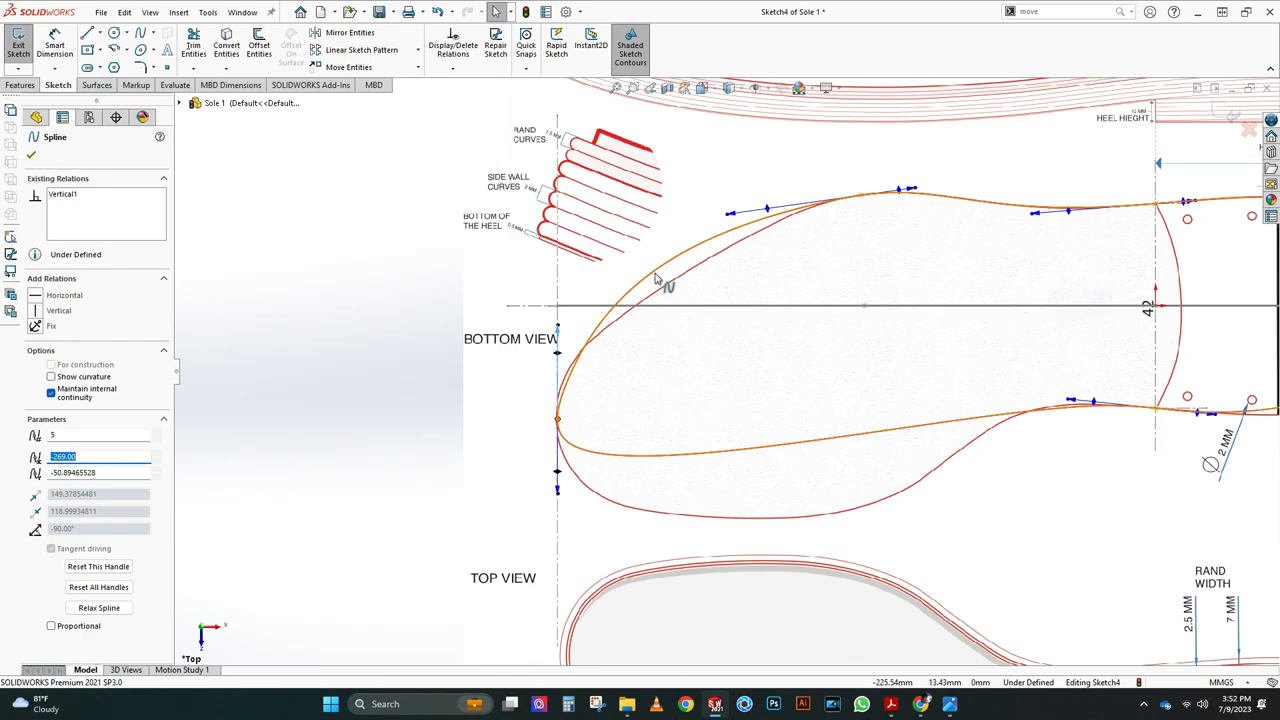
right_click(656, 230)
left_click(709, 508)
scroll(650, 290, "down", 3)
left_click(585, 352)
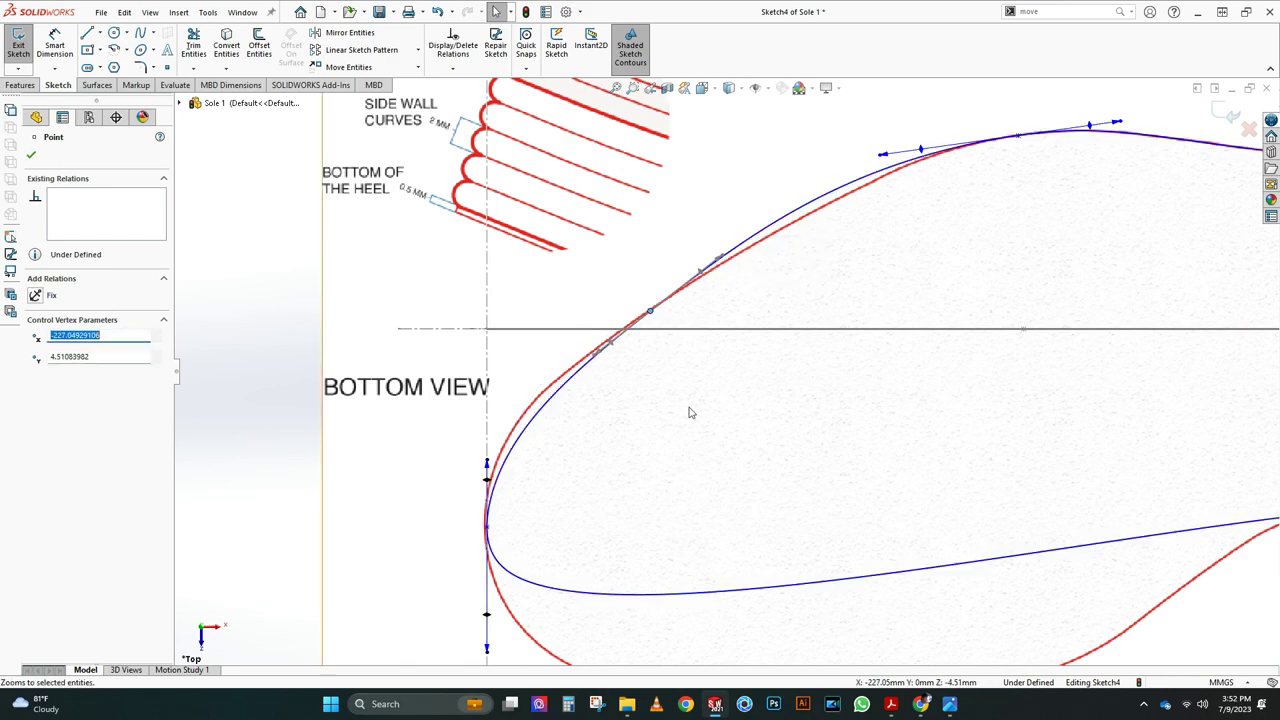
left_click(567, 369)
scroll(566, 372, "up", 3)
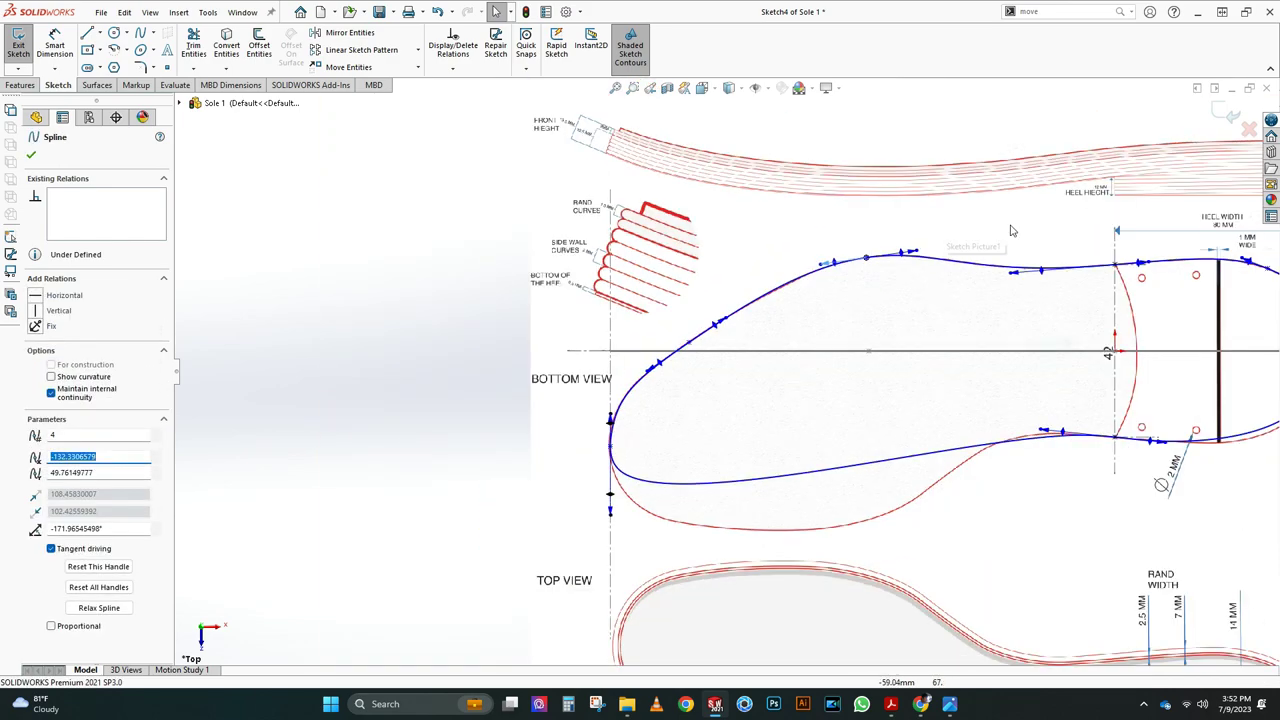
scroll(565, 374, "down", 5)
left_click_drag(455, 430, 515, 397)
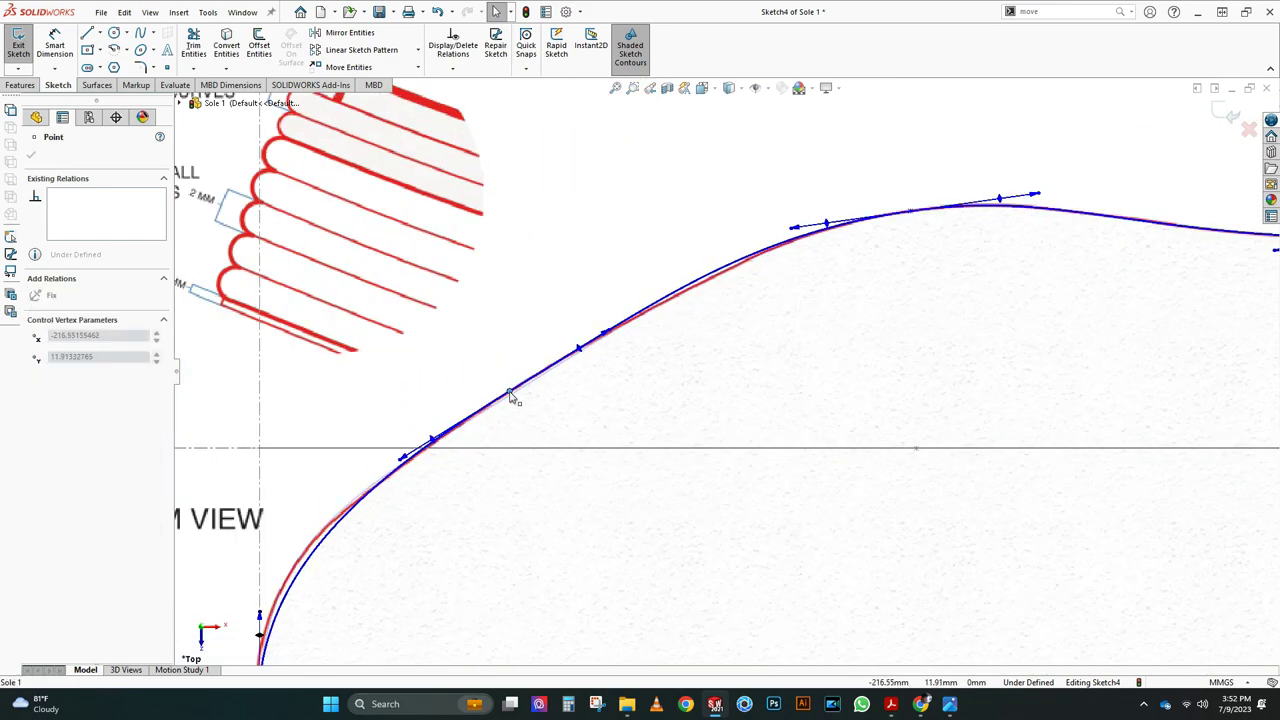
middle_click_drag(513, 397, 595, 346, "ctrl")
Insert points along the lower toe edge and pull them down to fit the red outline.
left_click(589, 293)
scroll(634, 400, "down", 1)
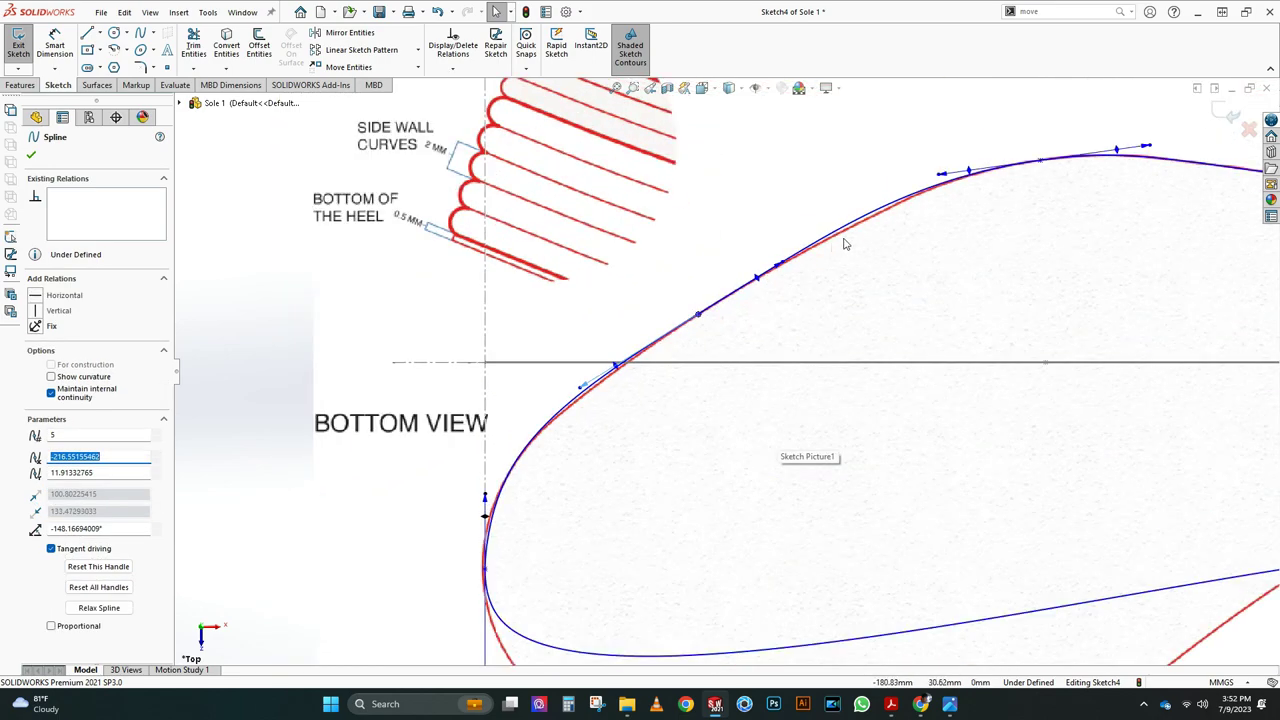
scroll(1065, 265, "up", 2)
scroll(1070, 270, "up", 3)
scroll(695, 390, "down", 3)
scroll(698, 388, "down", 2)
right_click(700, 382)
key("Escape")
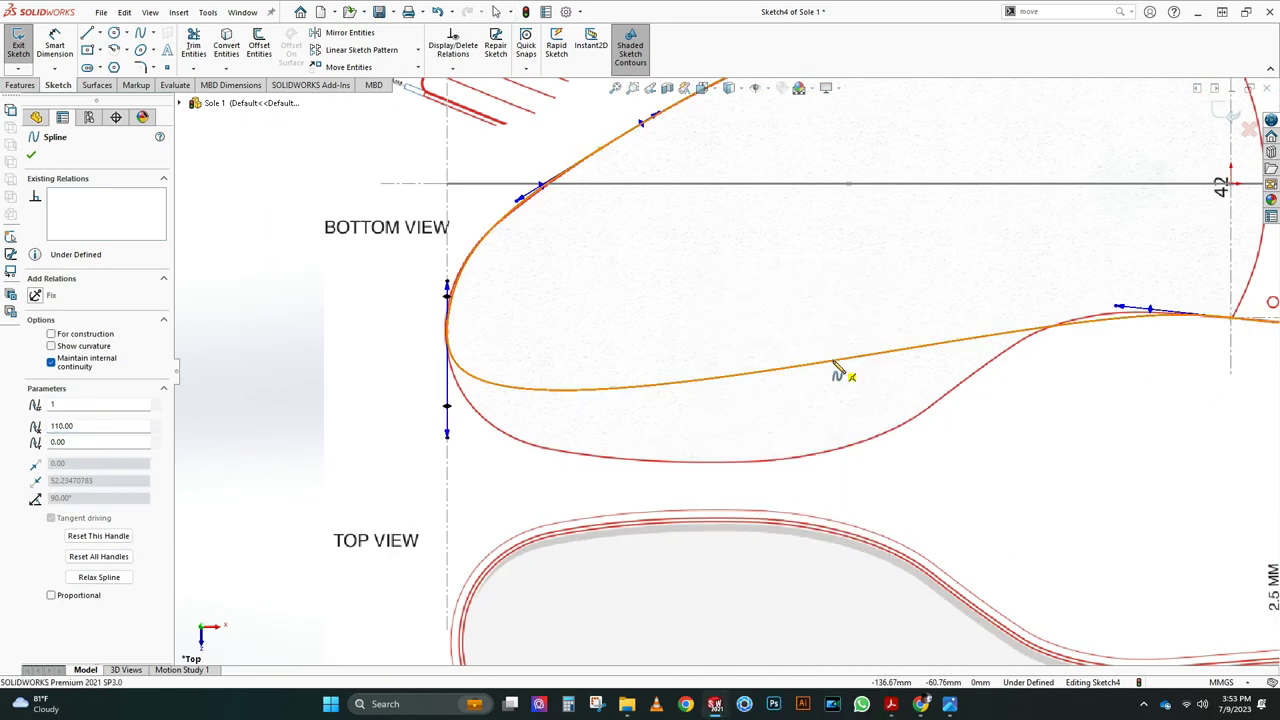
left_click(540, 388)
right_click(540, 388)
left_click_drag(540, 388, 530, 446)
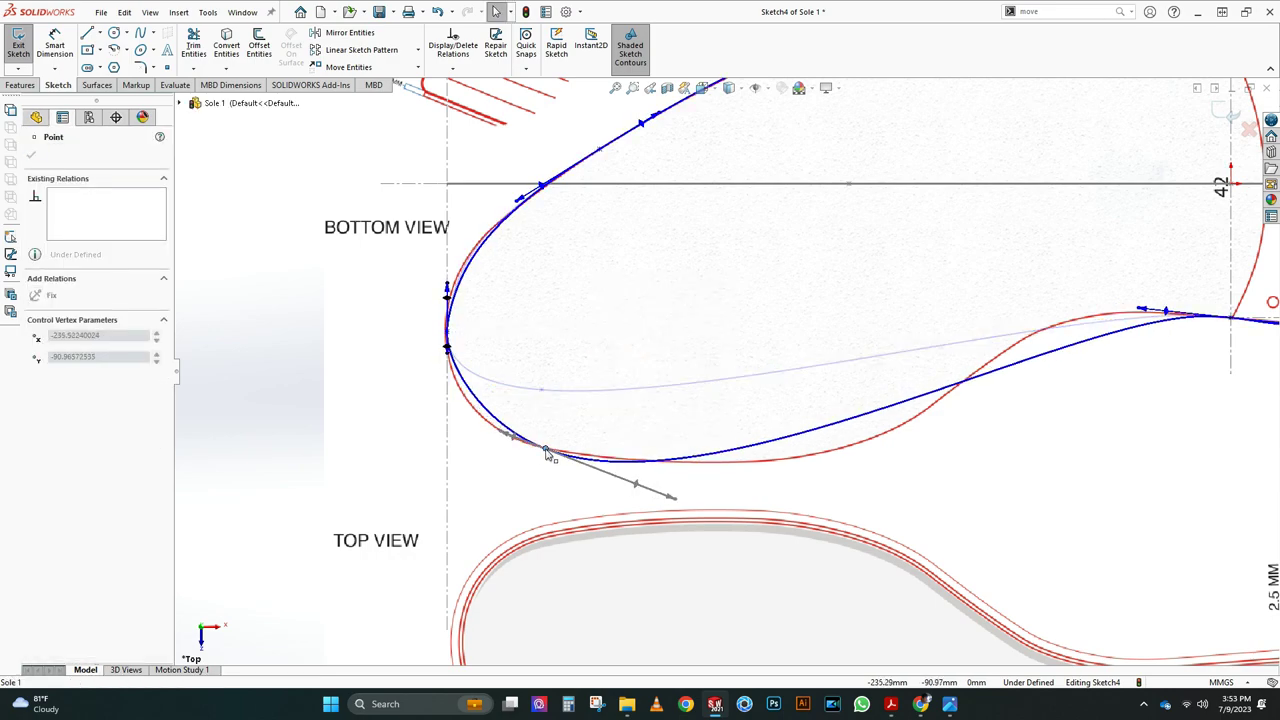
left_click_drag(676, 490, 659, 477)
right_click(857, 372)
key("Escape")
right_click(864, 401)
left_click(914, 503)
left_click(740, 366)
right_click(740, 366)
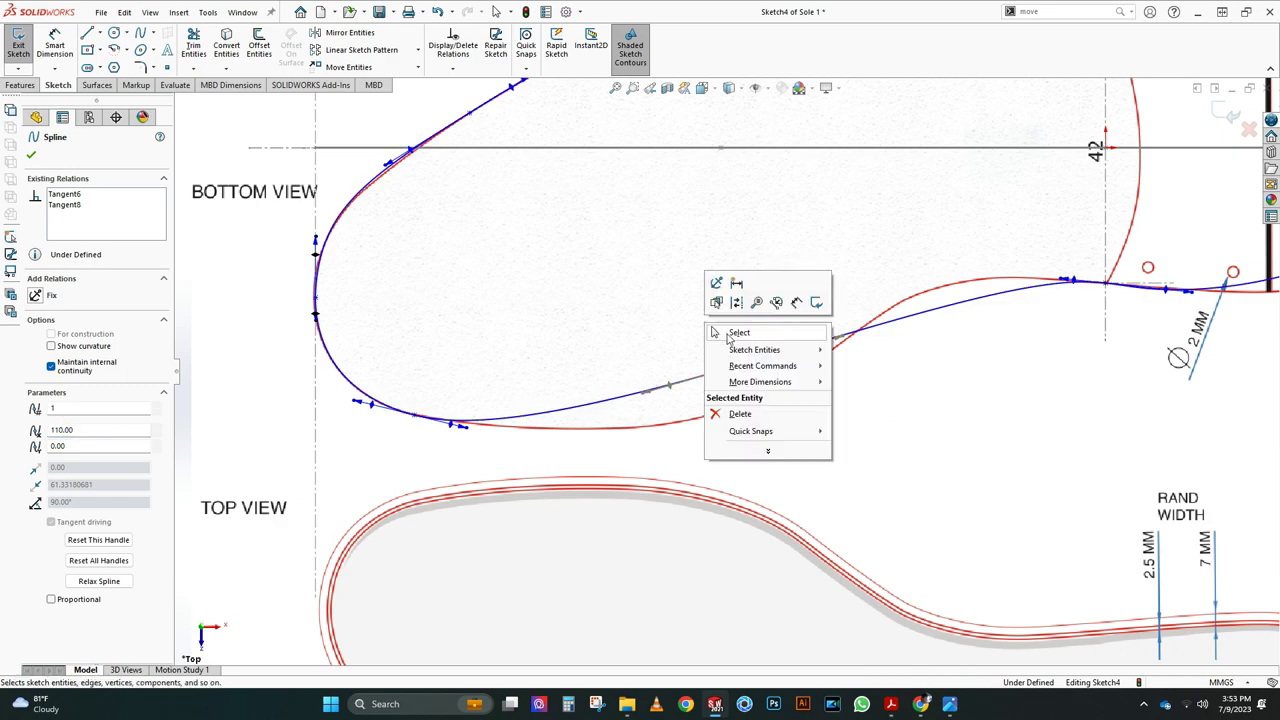
left_click_drag(740, 366, 750, 408)
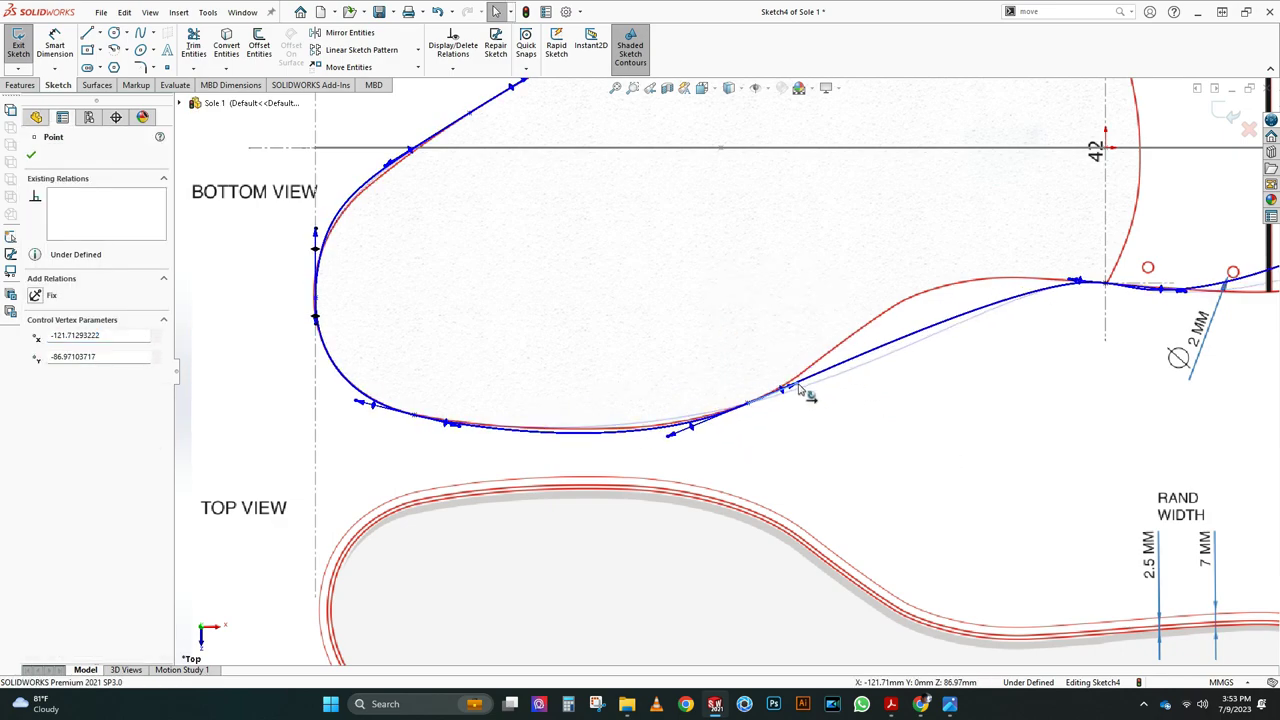
Pull a control vertex up onto the red curve, realign the tangent, and fit the heel point.
scroll(805, 393, "up", 5)
scroll(823, 337, "down", 5)
right_click(823, 337)
left_click(820, 380)
right_click(803, 251)
key("Escape")
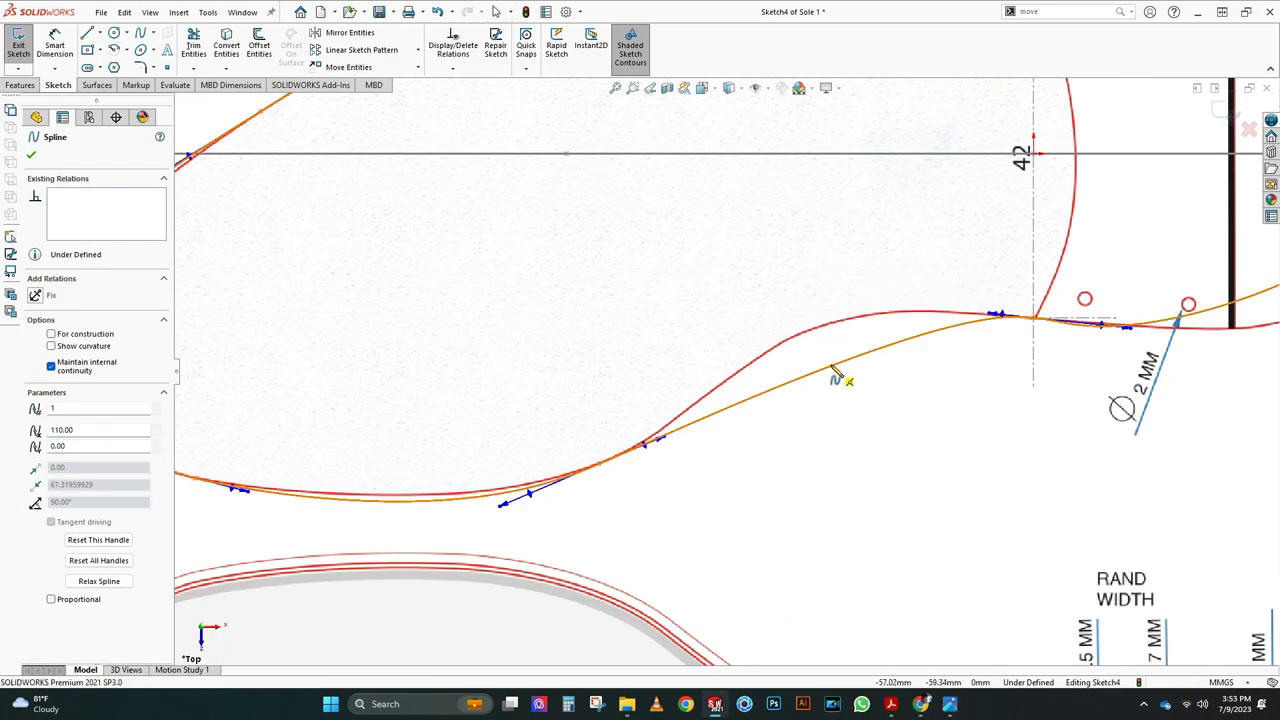
left_click_drag(836, 372, 831, 333)
scroll(832, 314, "up", 2)
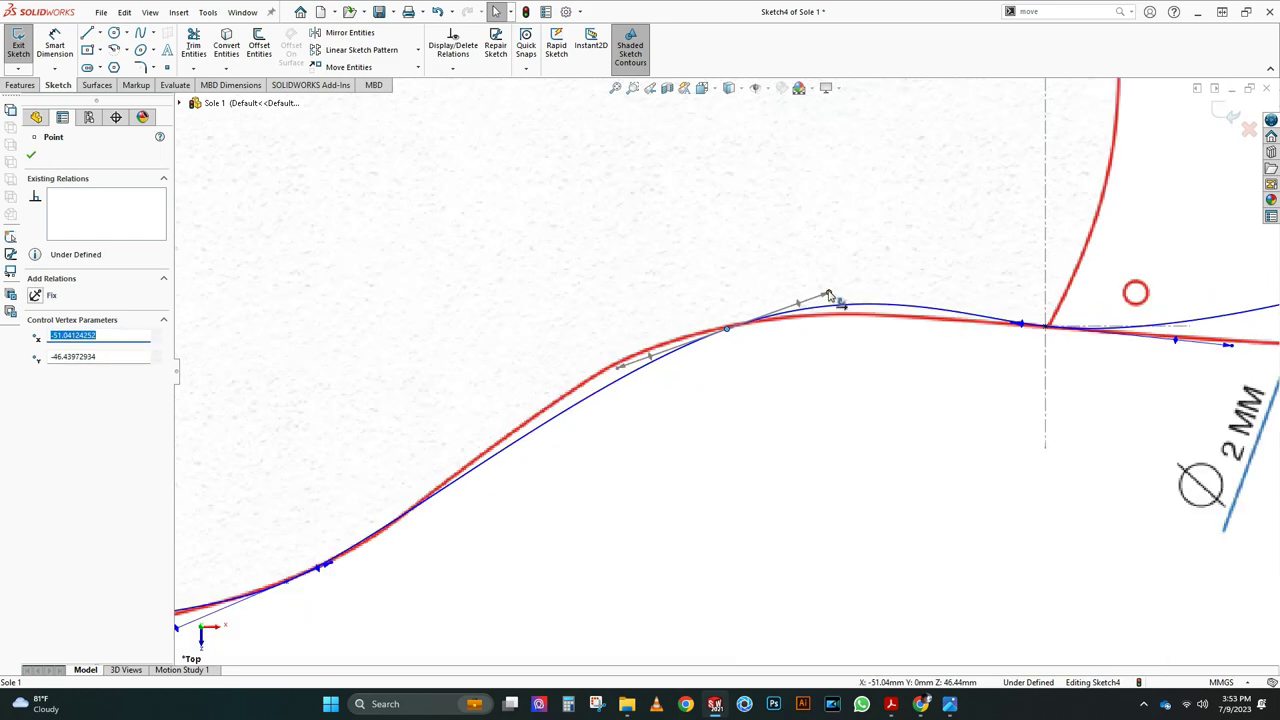
left_click(613, 352)
scroll(620, 372, "down", 2)
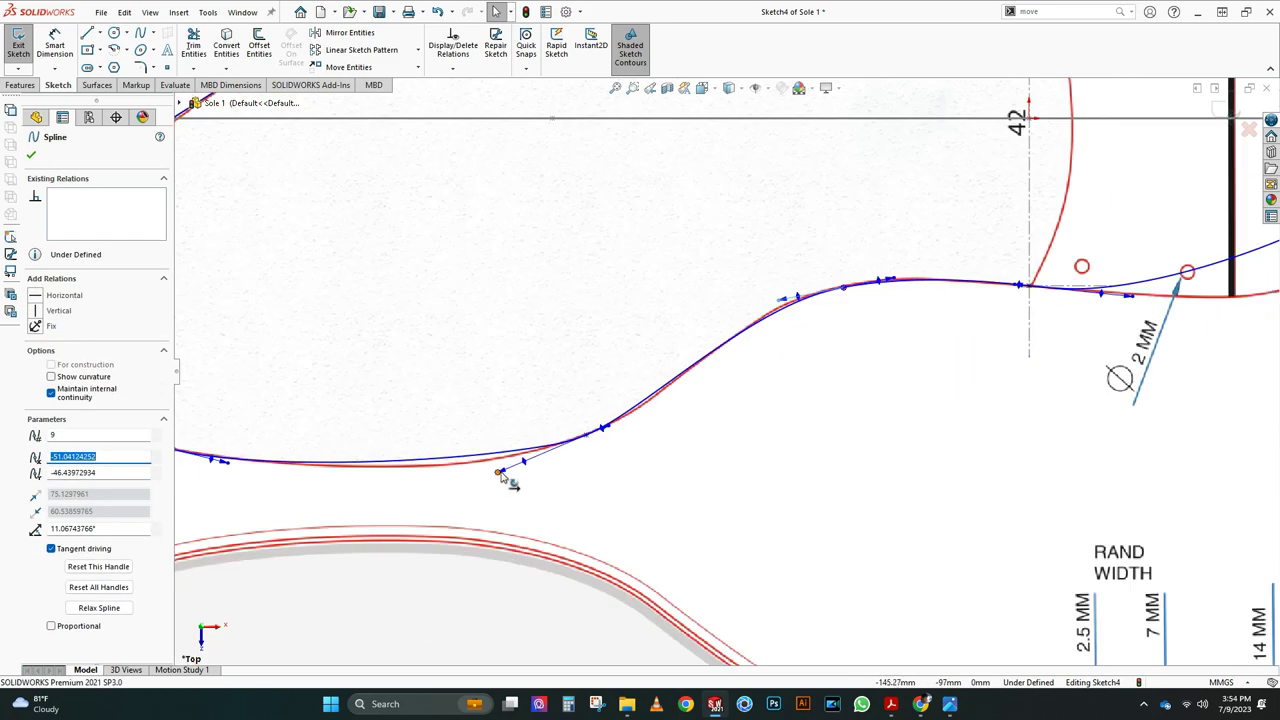
left_click_drag(590, 437, 630, 417)
left_click(535, 460)
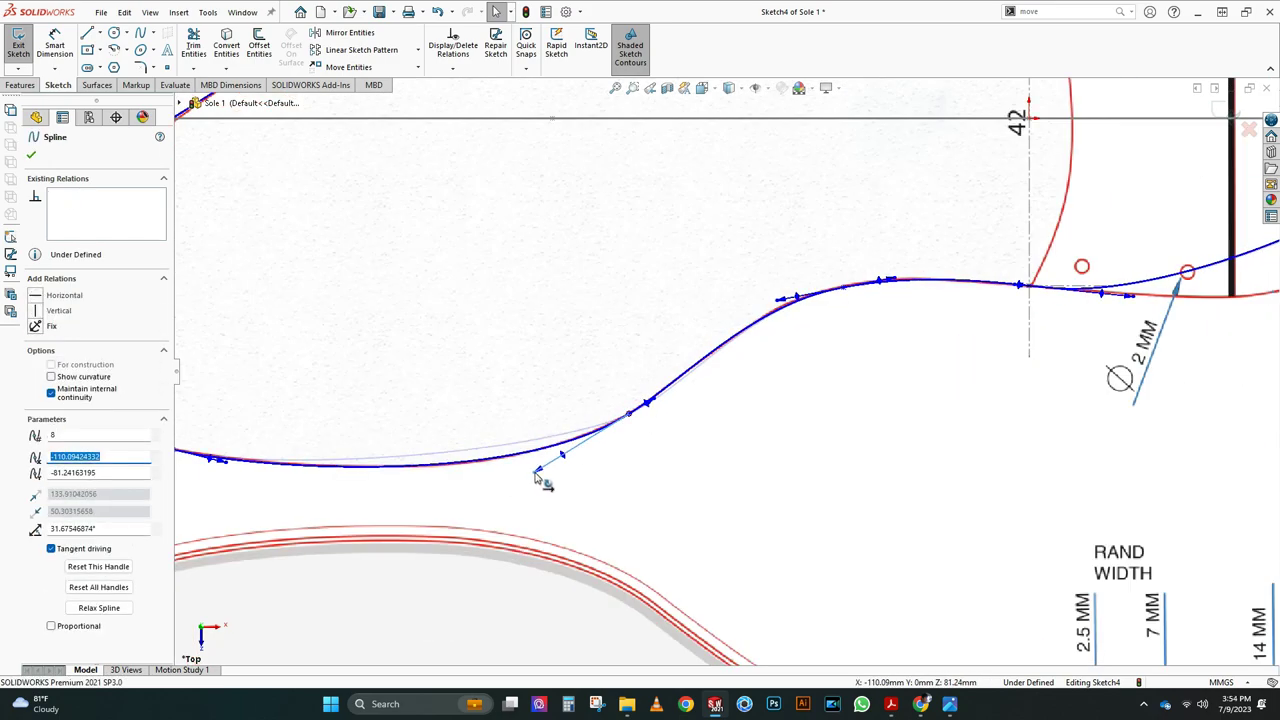
scroll(537, 474, "down", 2)
scroll(886, 397, "up", 2)
scroll(857, 480, "up", 1)
right_click(712, 318)
right_click(680, 345)
key("Escape")
scroll(680, 351, "down", 2)
scroll(670, 366, "up", 2)
left_click_drag(670, 364, 685, 427)
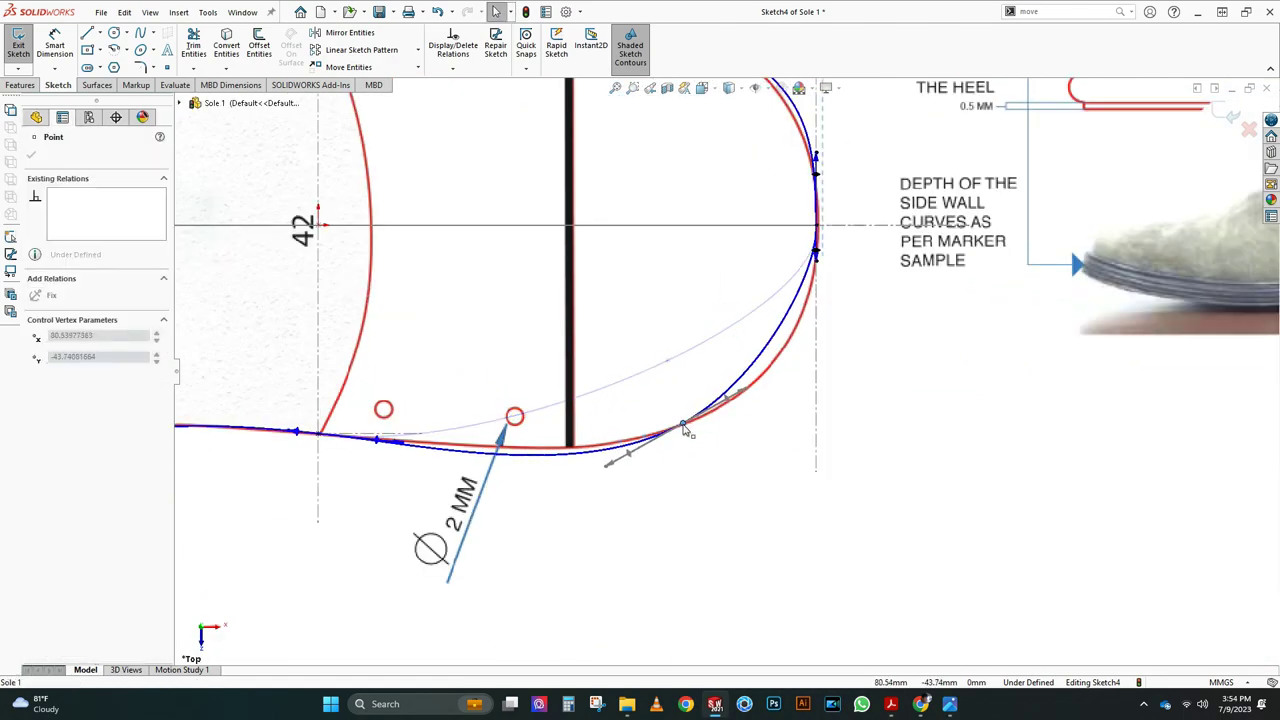
Check the heel point against the red outline and exit Sketch4.
left_click(607, 468)
scroll(667, 395, "down", 2)
scroll(722, 230, "up", 2)
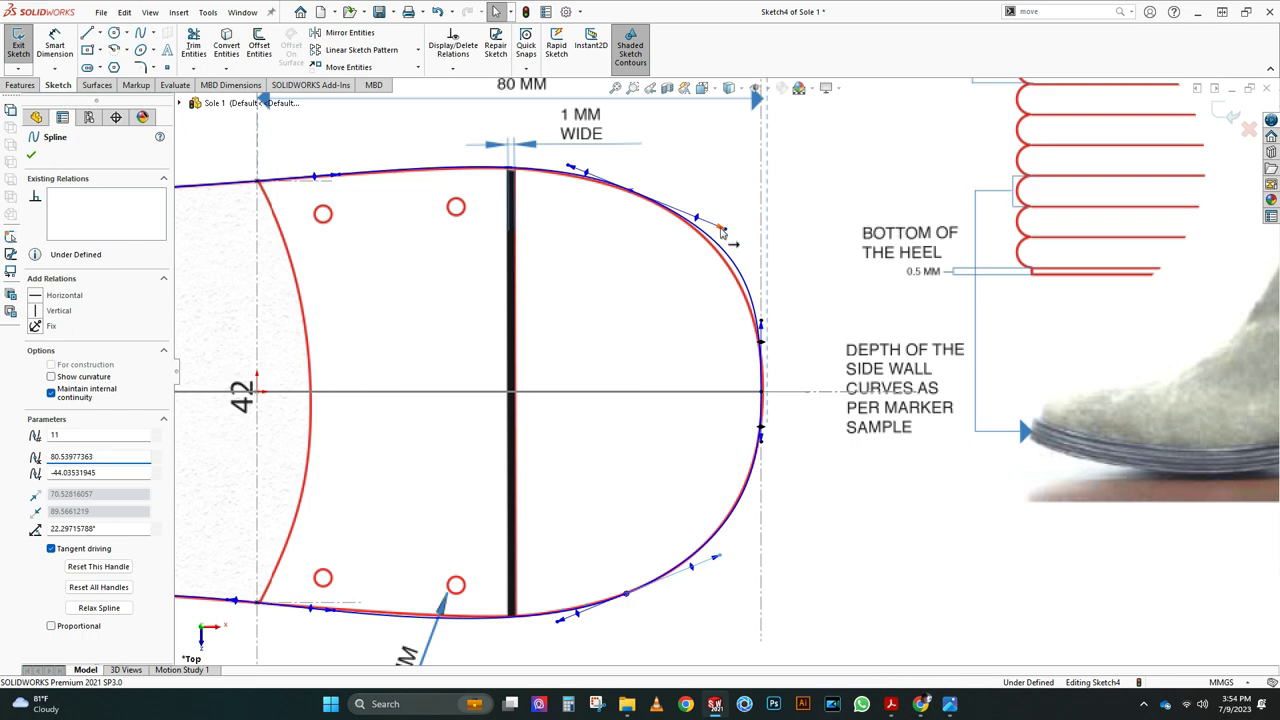
scroll(712, 230, "down", 3)
scroll(898, 266, "up", 3)
scroll(898, 266, "up", 1)
scroll(898, 266, "down", 2)
scroll(898, 266, "down", 3)
key("ctrl+b")
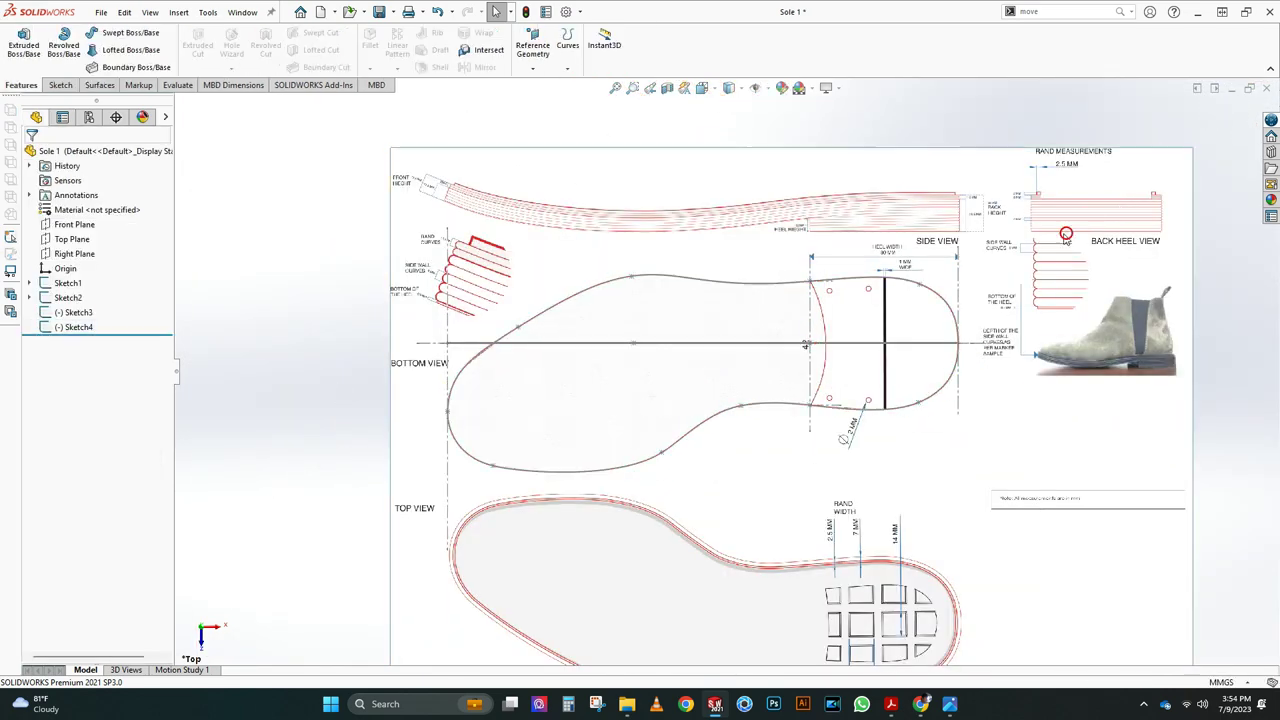
Sketch on the Top Plane and fit the sole outline as one closed spline at 0.01 mm tolerance.
left_click(72, 239)
left_click(110, 215)
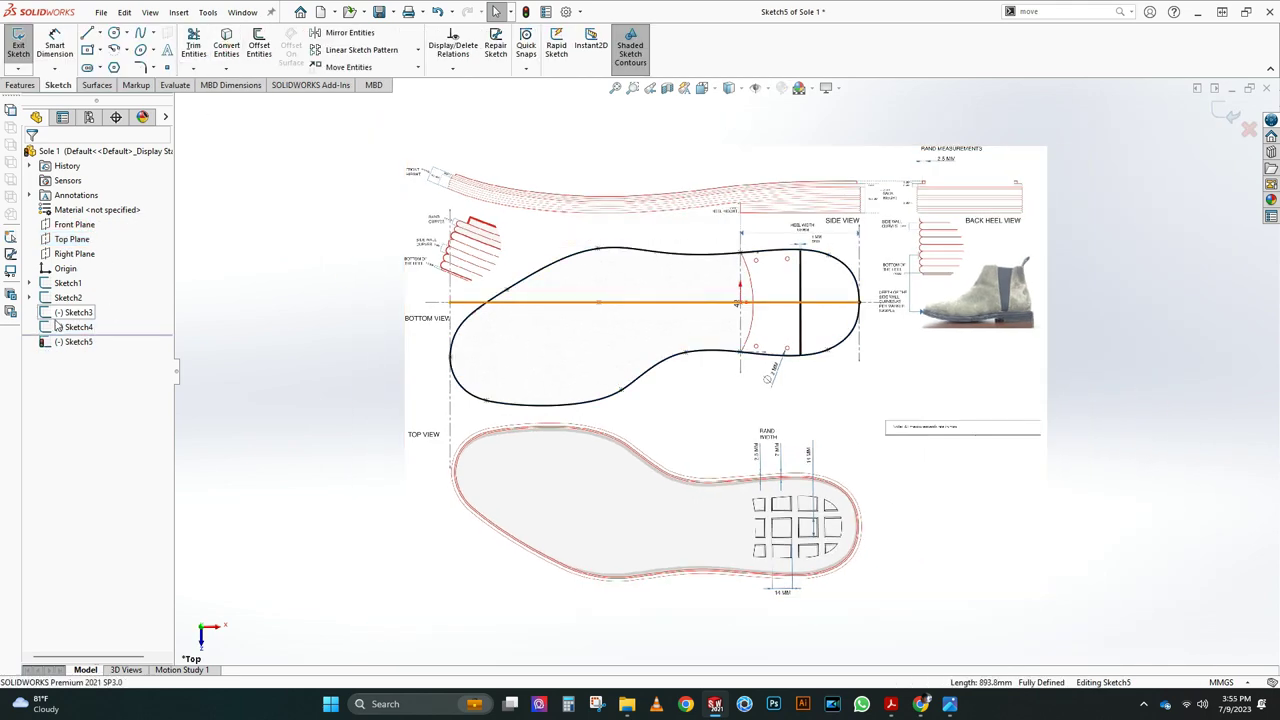
left_click(514, 286)
left_click(208, 12)
left_click(410, 586)
left_click(31, 155)
left_click(716, 346)
left_click(511, 291)
left_click(208, 12)
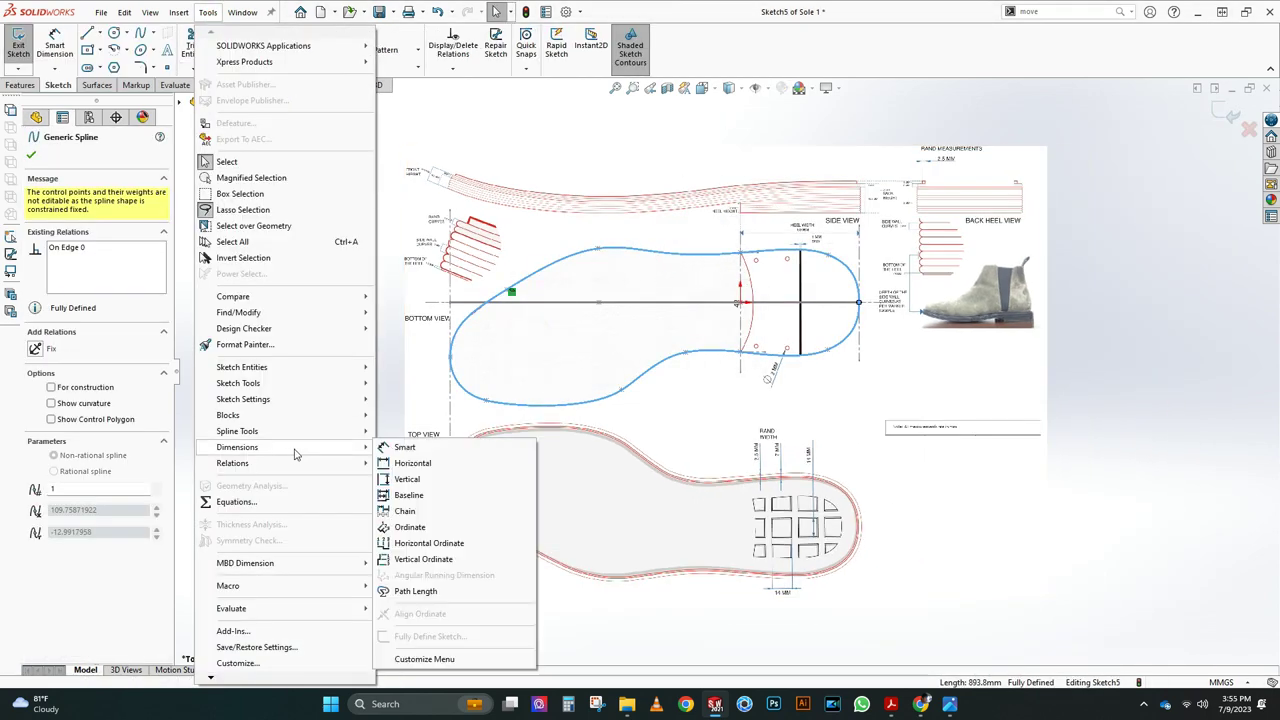
mouse_move(237, 431)
left_click(405, 557)
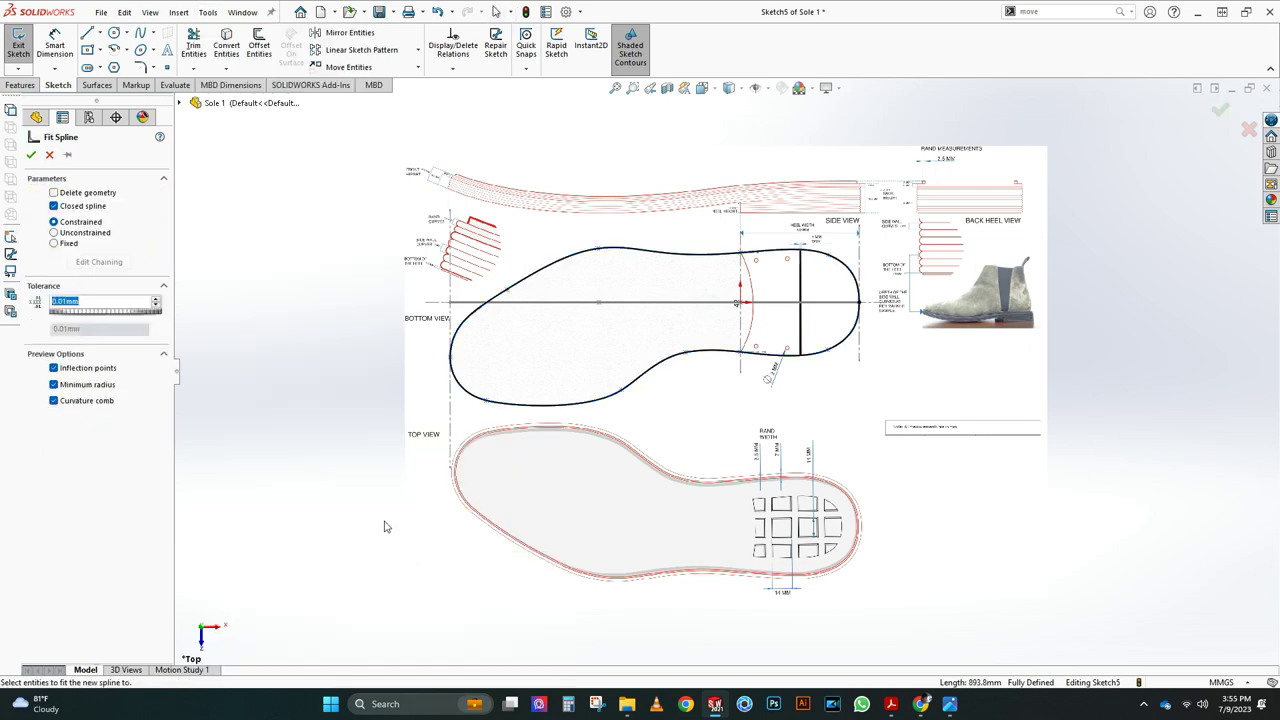
left_click(49, 155)
middle_click_drag(614, 177, 364, 153)
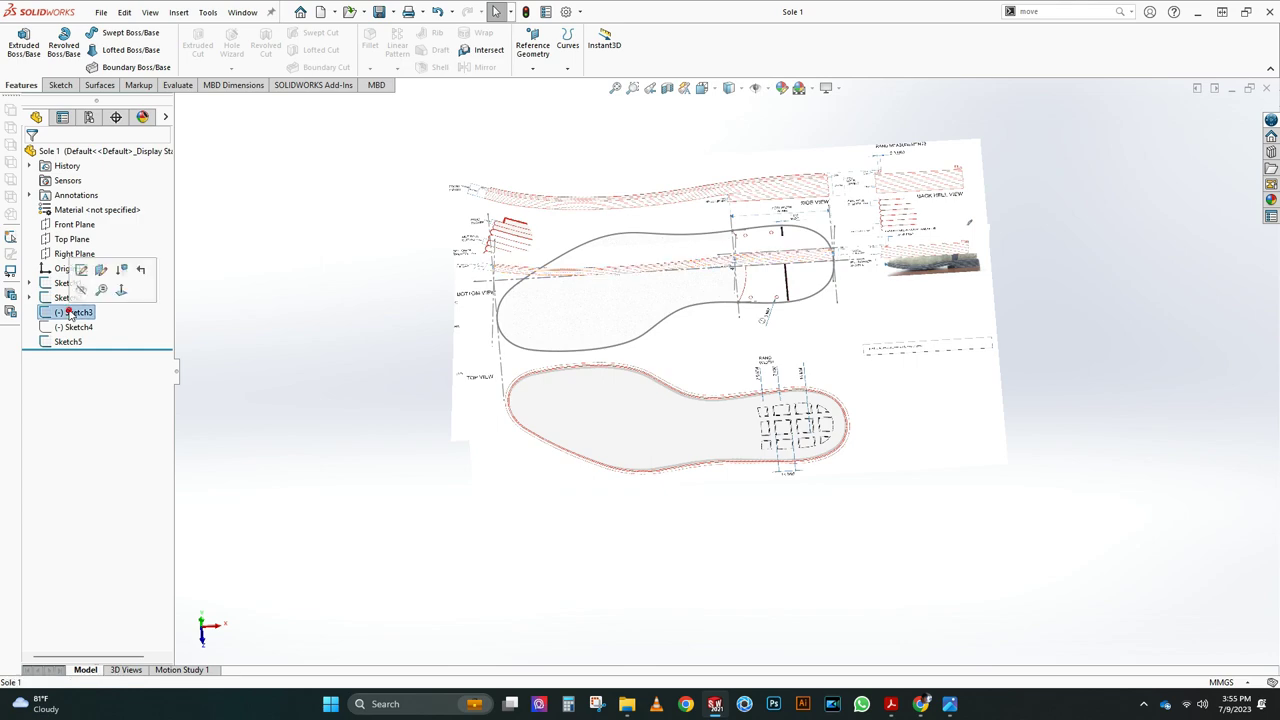
Extrude Sketch3 as a surface 110 mm in one direction and 40 mm in the other.
left_click(97, 84)
left_click(22, 40)
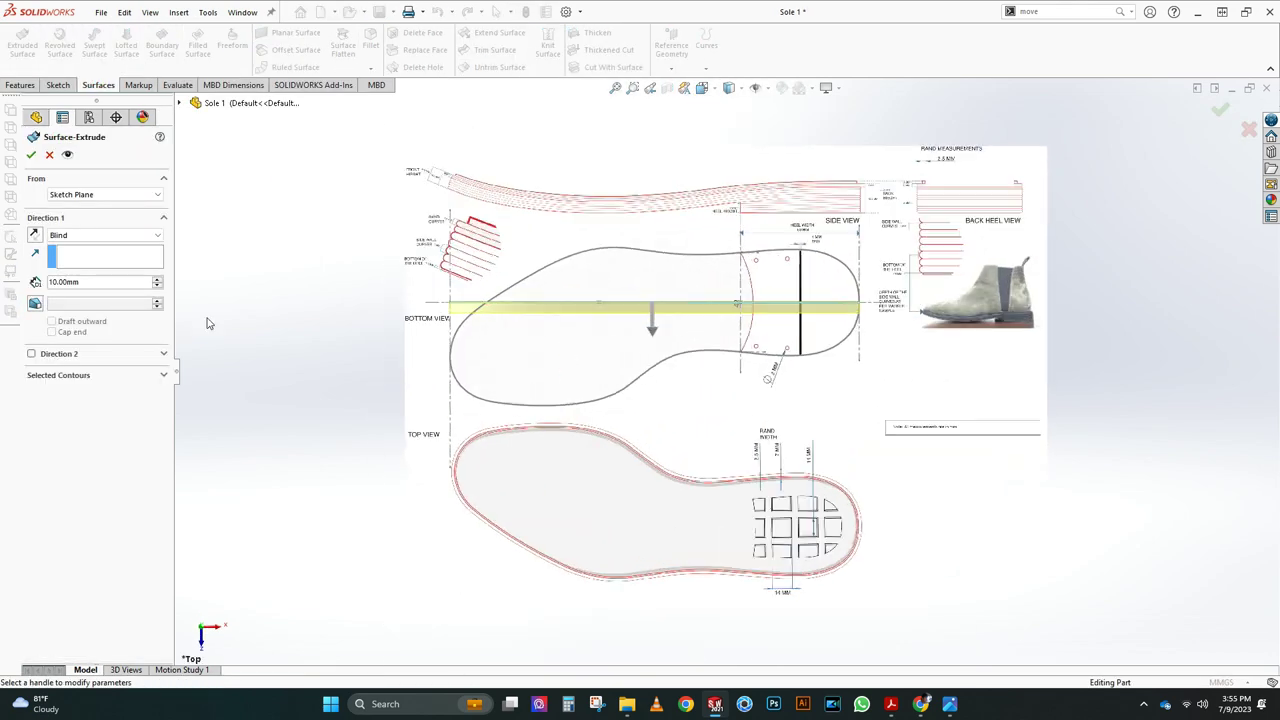
scroll(152, 280, "up", 10)
left_click(31, 353)
scroll(160, 390, "up", 3)
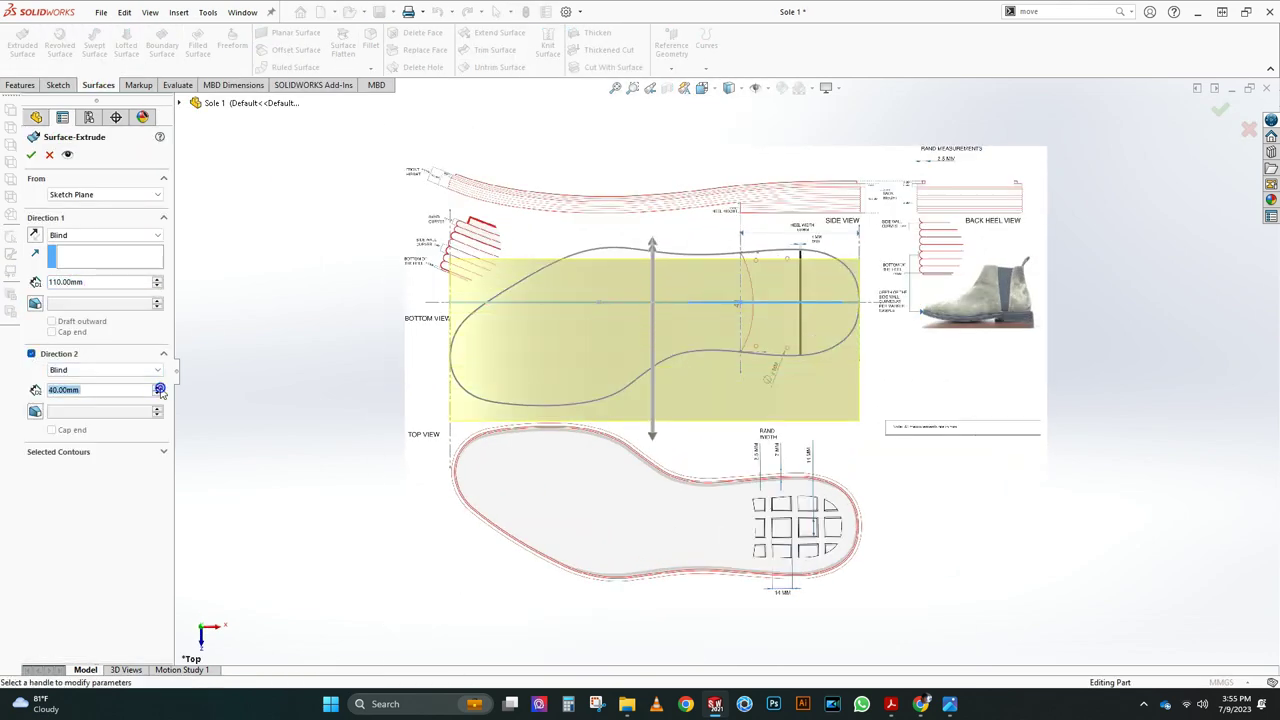
left_click(31, 156)
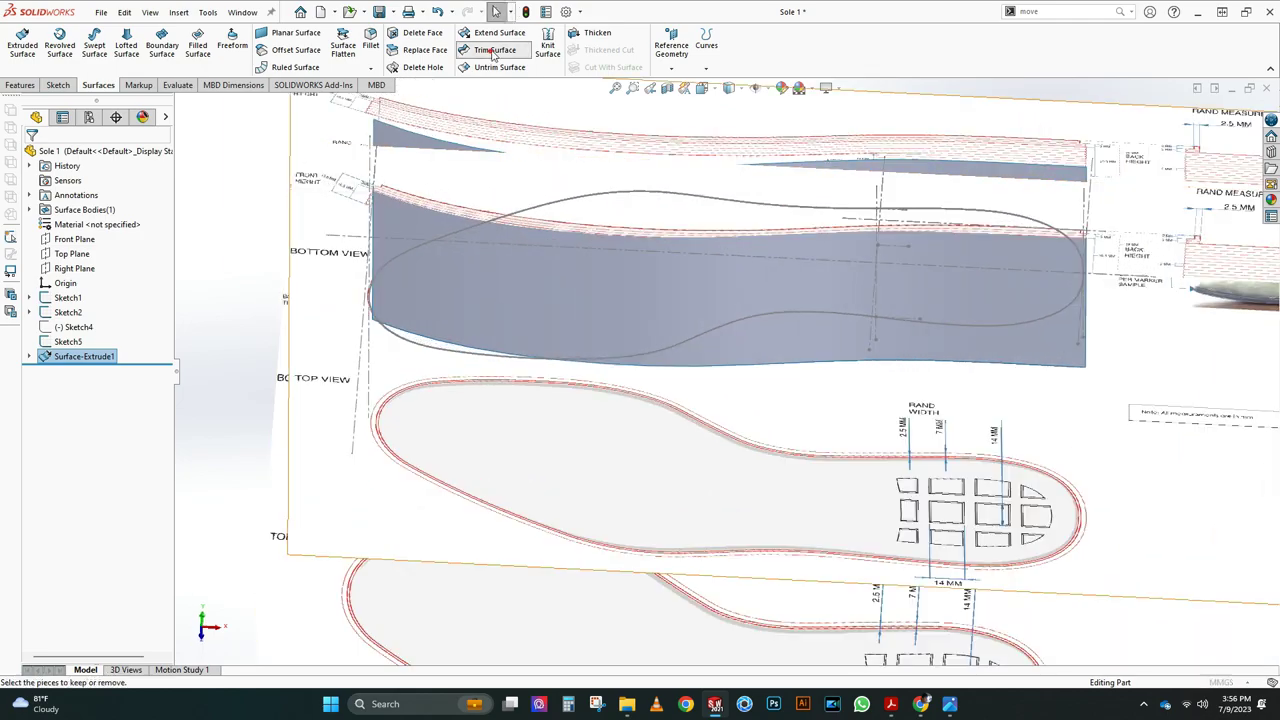
Trim the extruded surface with Sketch5 as the boundary, removing both outer pieces.
left_click(492, 54)
right_click(122, 255)
left_click(190, 265)
left_click(457, 240)
left_click(387, 318)
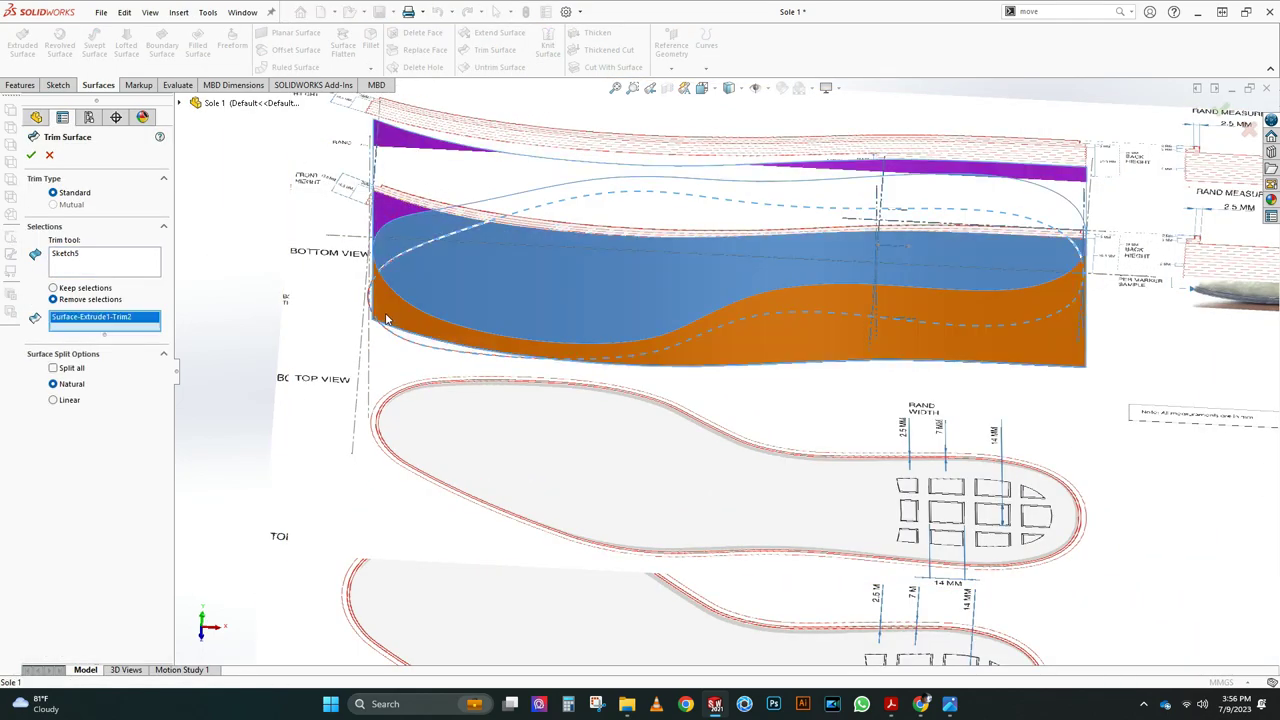
key("Return")
mouse_move(737, 240)
middle_mouse_down()
mouse_move(596, 399)
mouse_move(440, 374)
middle_mouse_up()
left_click(104, 314)
scroll(580, 290, "up", 5)
Move the front tip of the Sketch3 curve up-left and exit the sketch.
scroll(580, 290, "up", 2)
left_click(587, 278)
left_click_drag(540, 395, 521, 385)
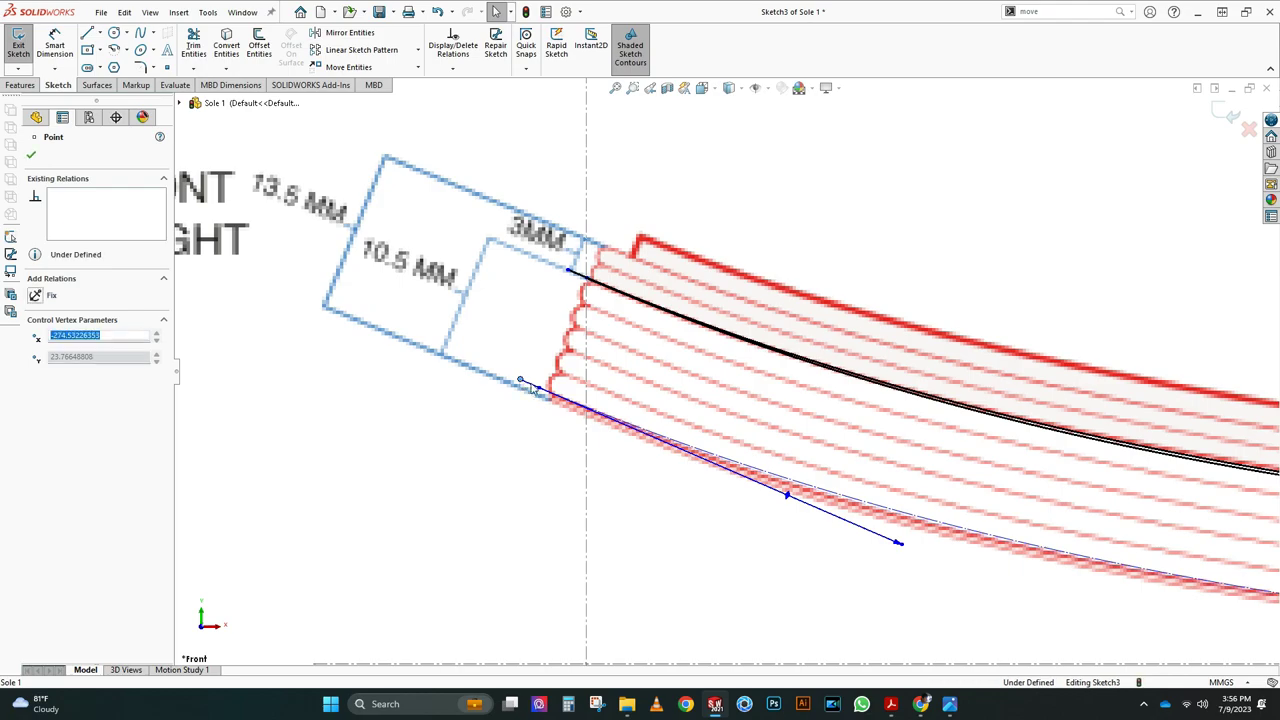
scroll(575, 397, "down", 2)
key("ctrl+b")
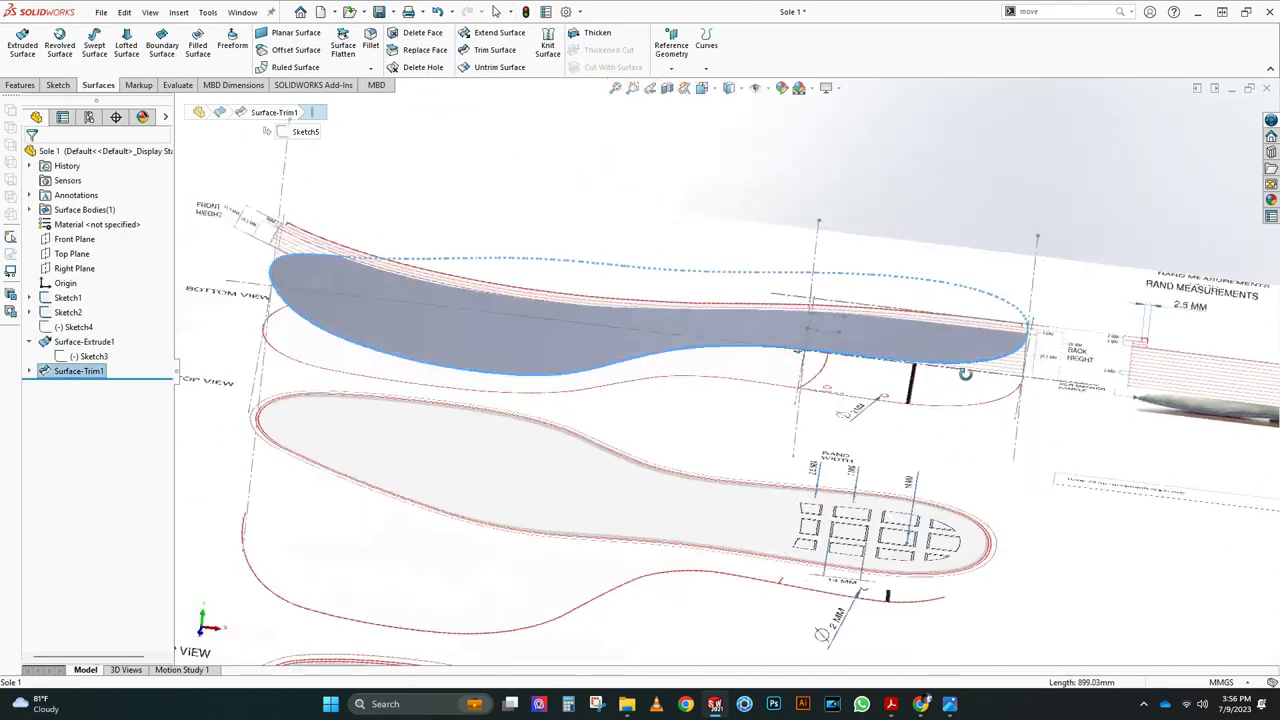
Thicken Surface-Trim1 into a 10 mm solid sole body.
middle_click_drag(965, 374, 478, 255)
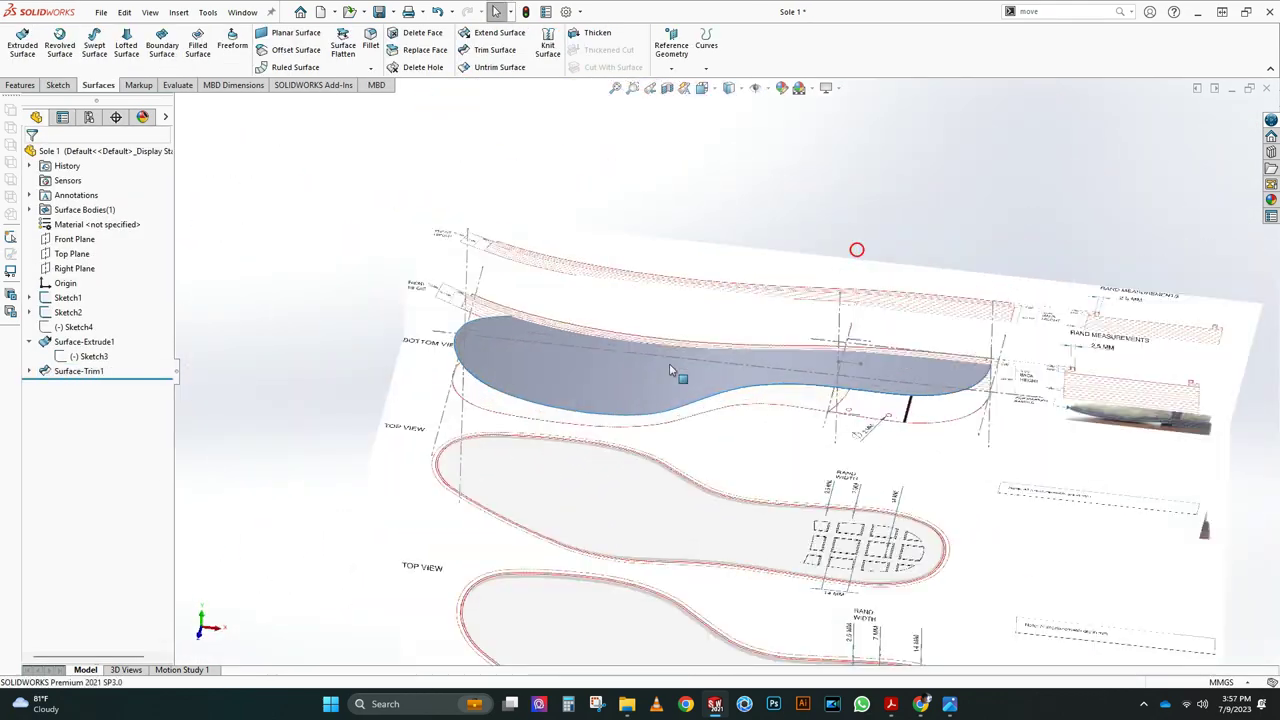
left_click(613, 38)
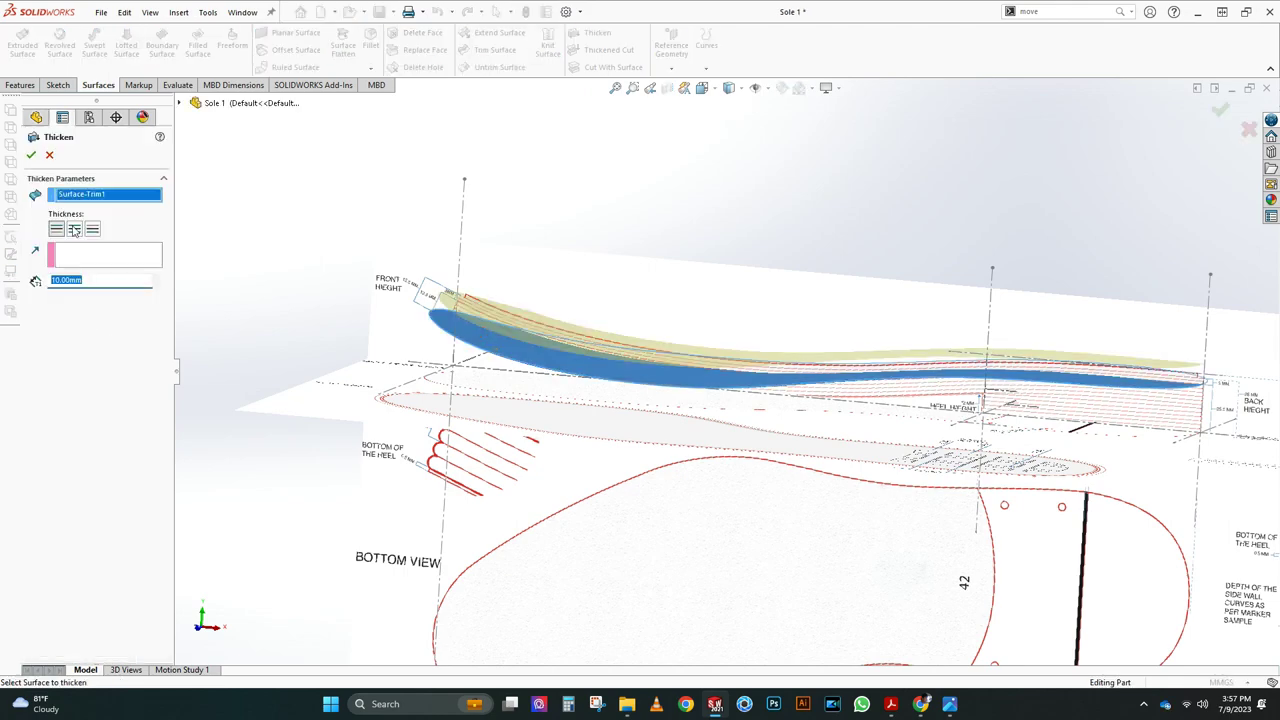
key("Return")
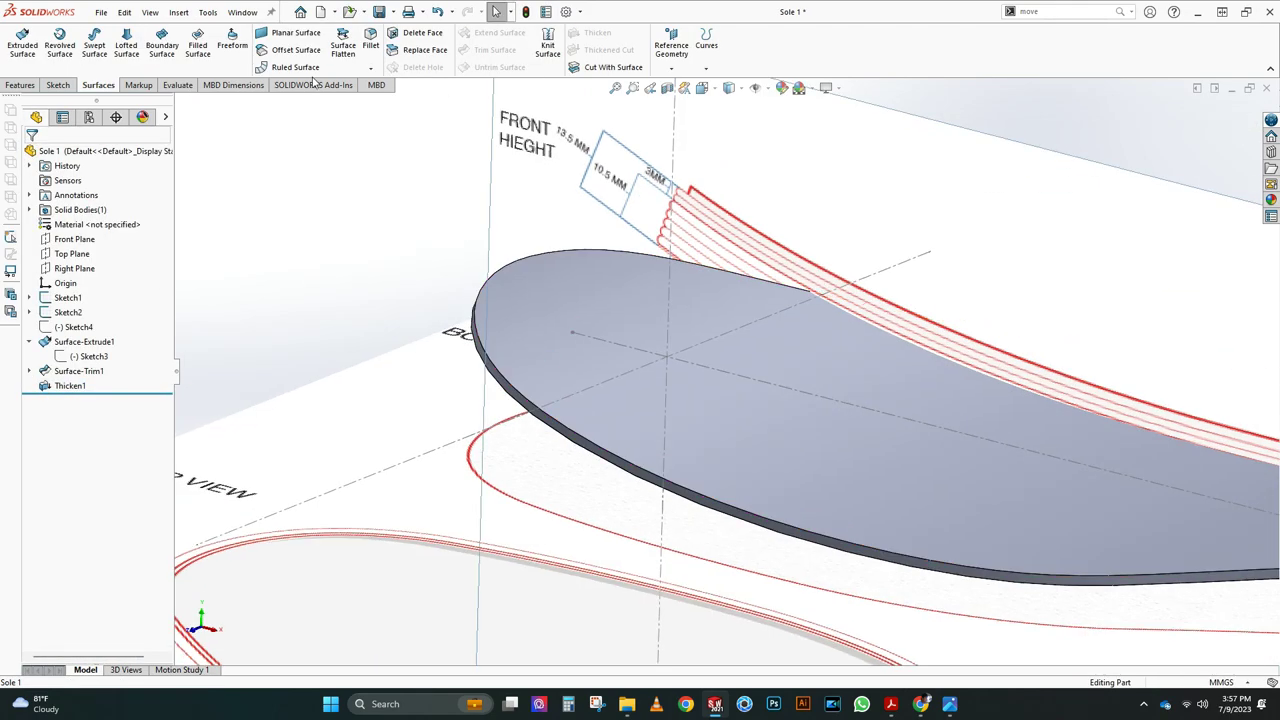
Offset the sole's top face and fillet the sole edges at 0.95 mm.
left_click(302, 56)
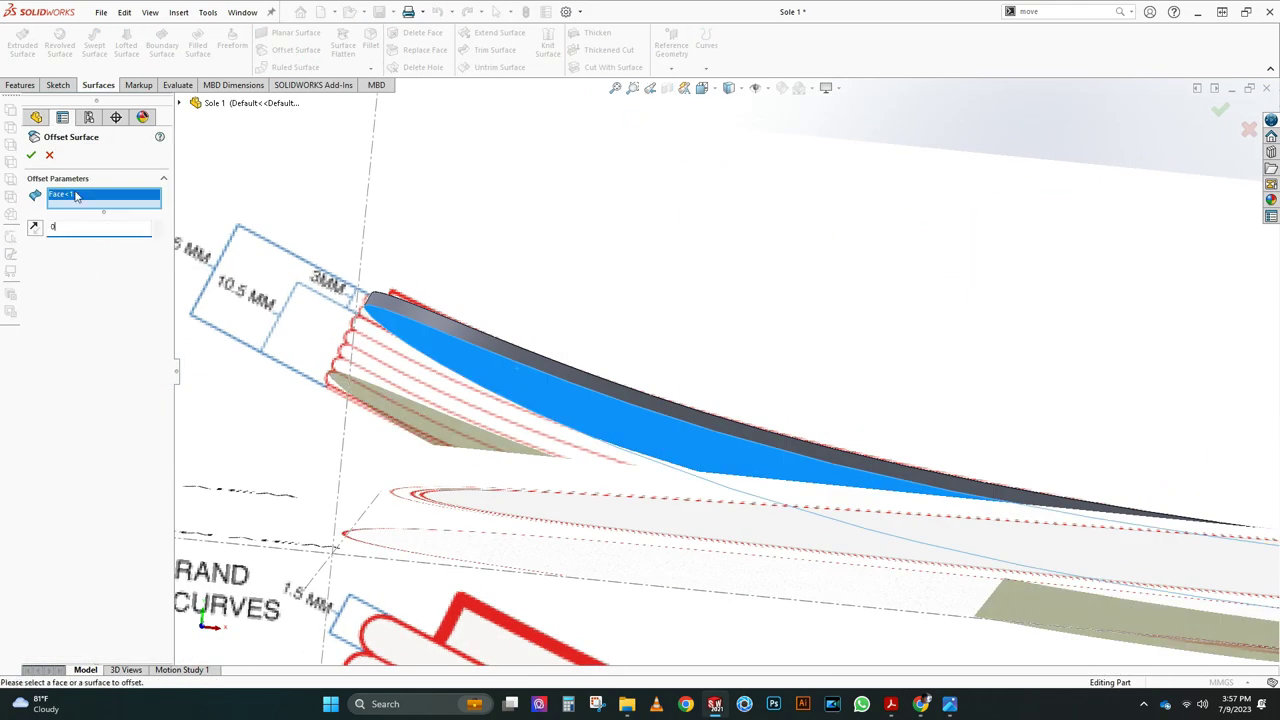
left_click(31, 155)
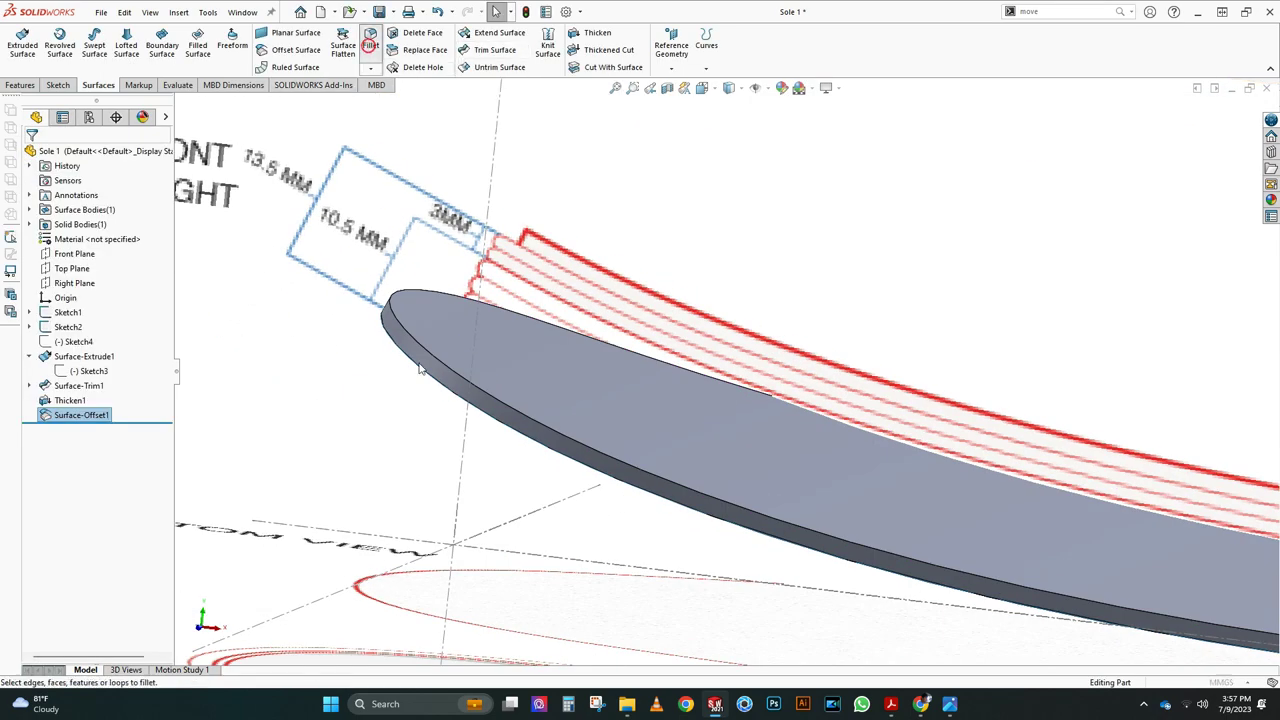
left_click(420, 368)
type("1")
key("Return")
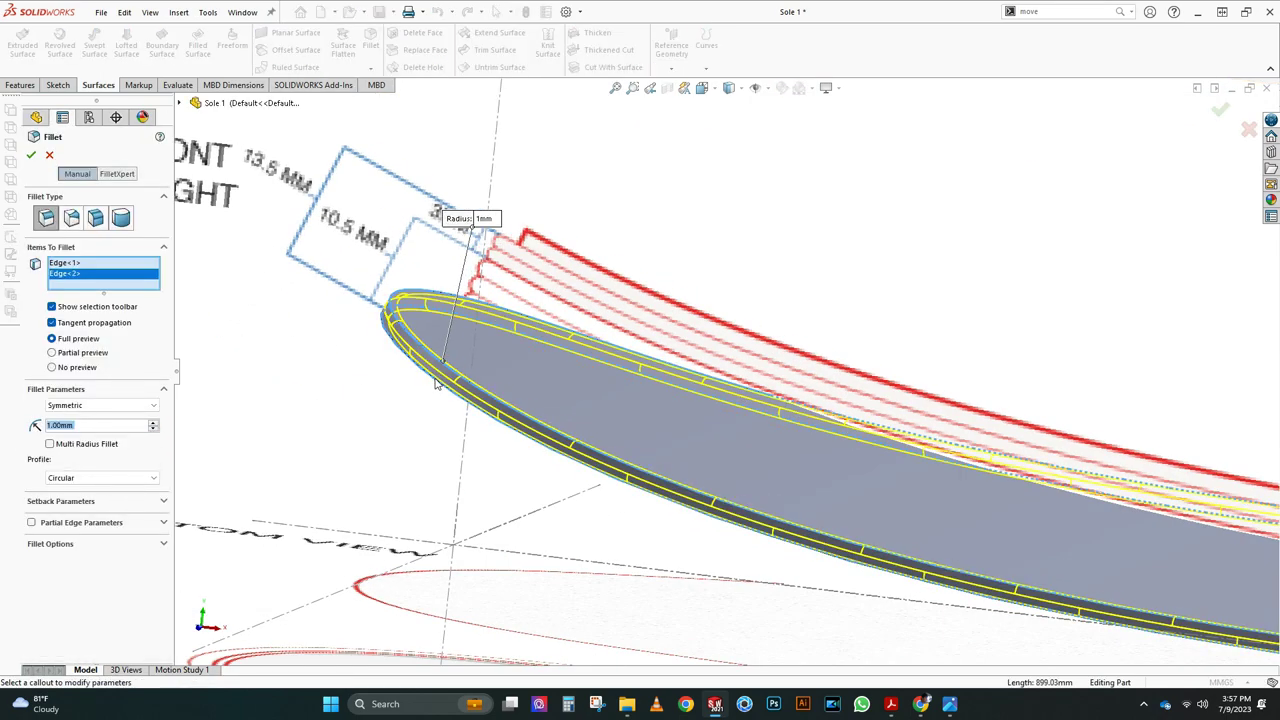
scroll(436, 384, "down", 3)
type("5")
key("Return")
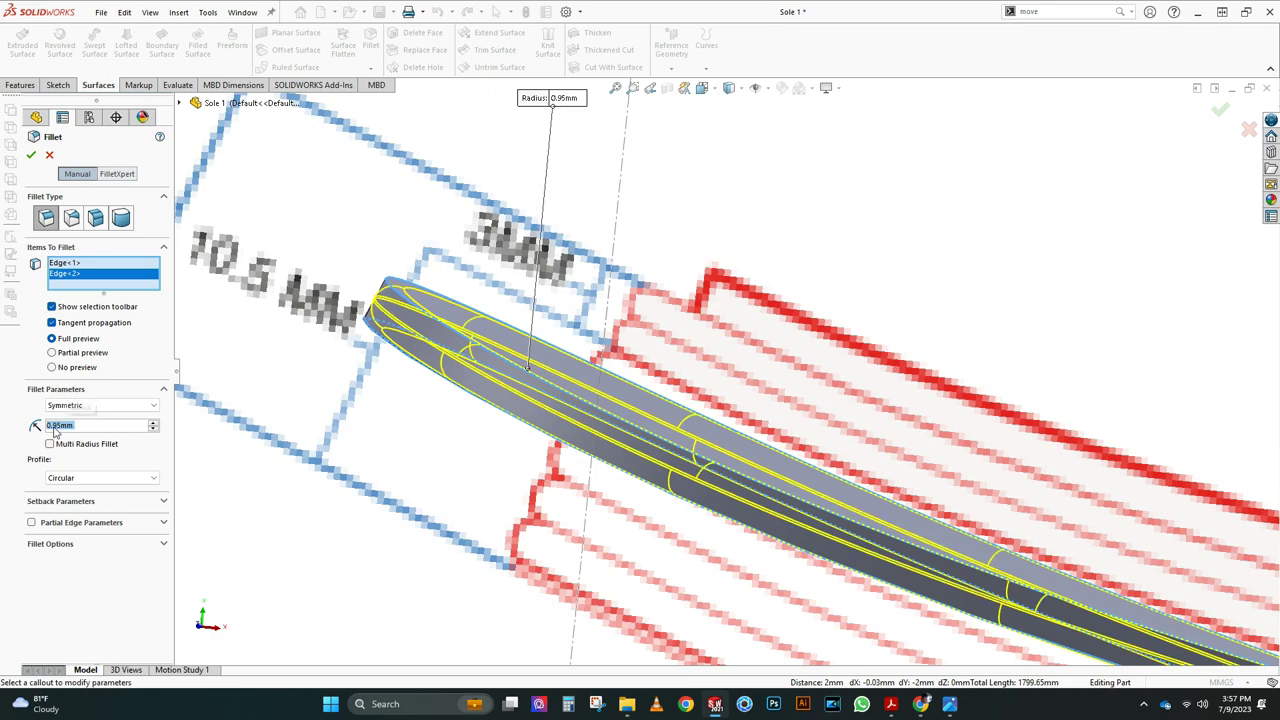
key("Return")
scroll(590, 425, "up", 5)
scroll(716, 377, "down", 2)
scroll(716, 377, "down", 2)
scroll(716, 377, "down", 1)
Thicken the offset surface into a merged layer, then offset the top face again.
left_click(596, 50)
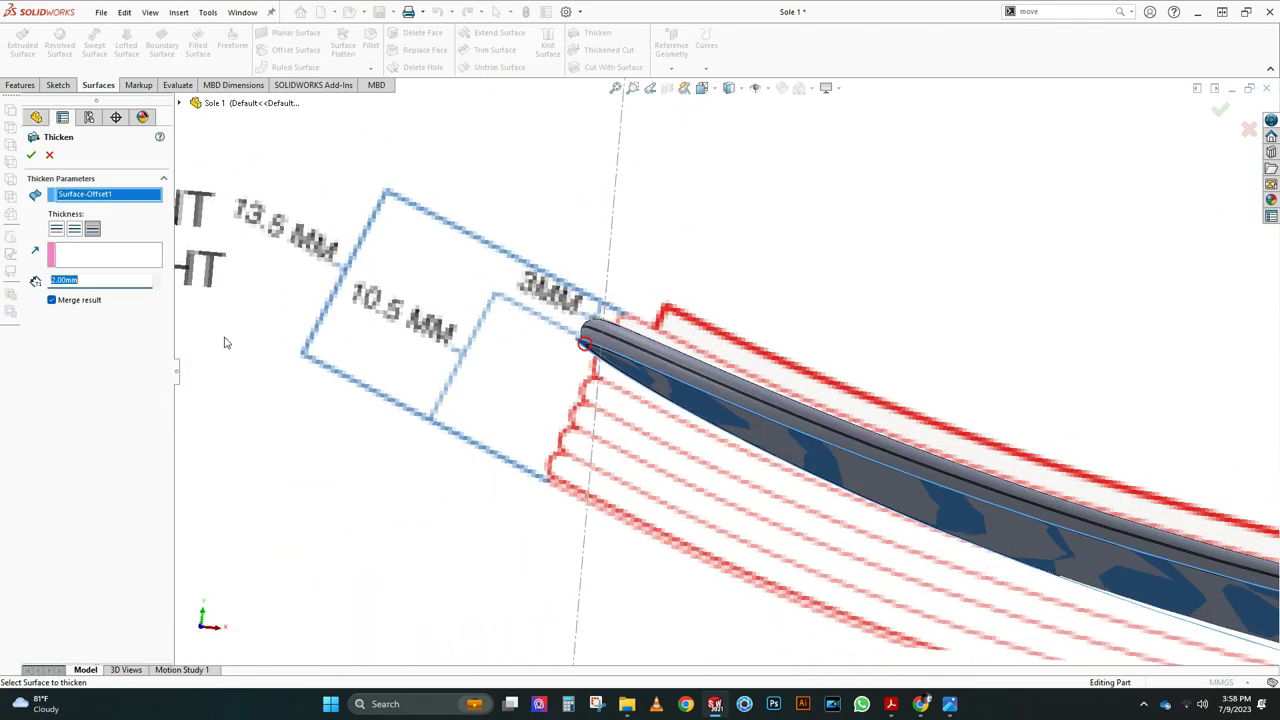
key("Return")
left_click(296, 50)
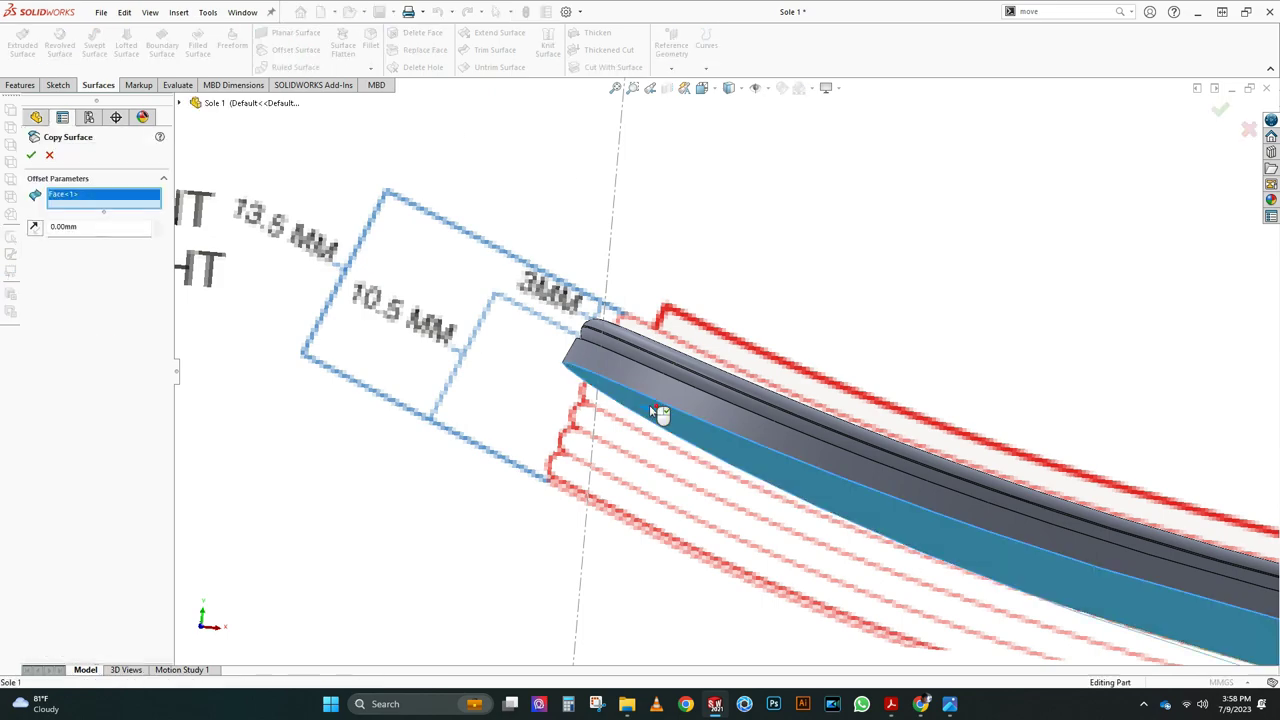
key("Return")
Fillet the new layer's top face and edge, then thicken it into another layer.
left_click(370, 45)
left_click(595, 338)
scroll(550, 318, "up", 5)
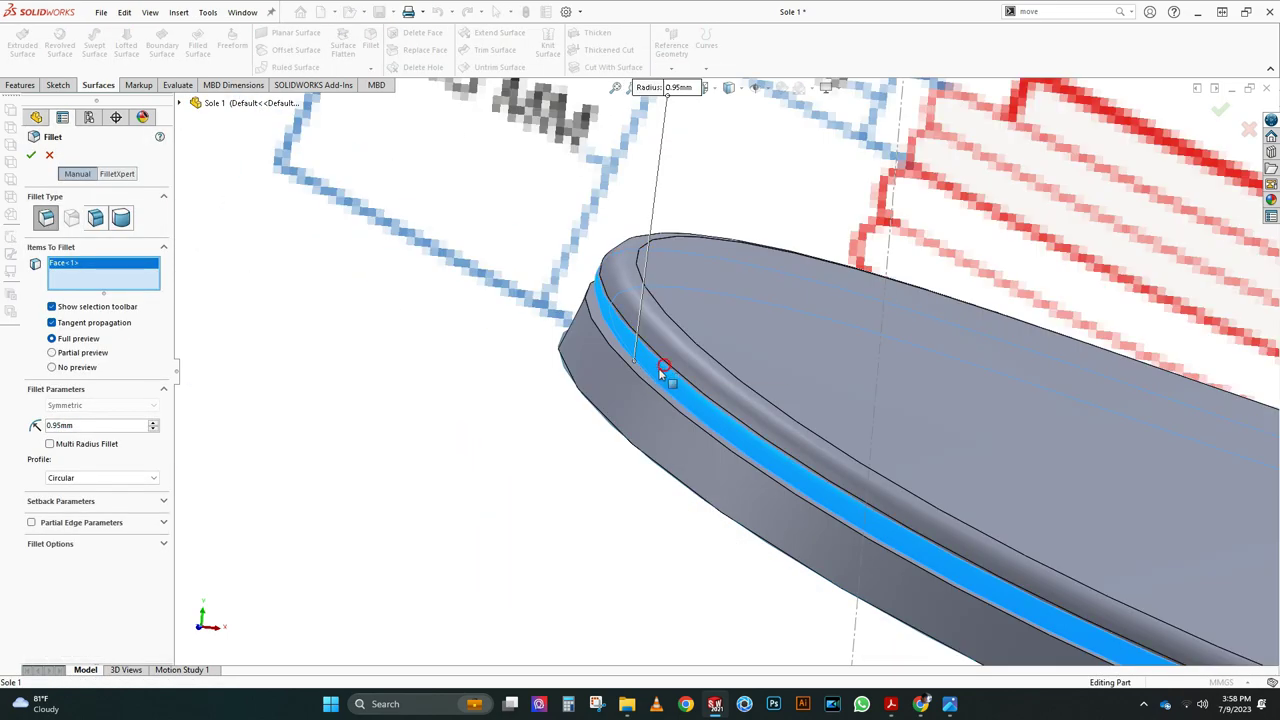
left_click(617, 418)
key("Return")
scroll(714, 451, "down", 3)
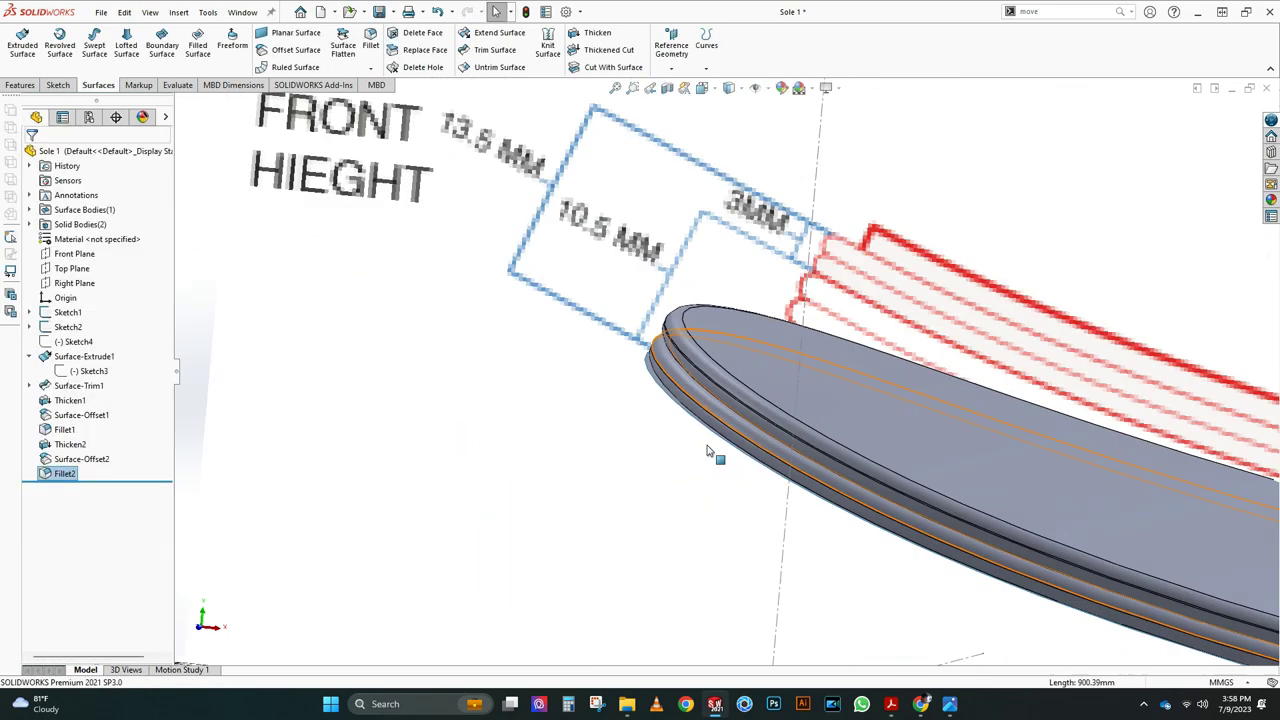
scroll(659, 384, "up", 3)
scroll(659, 384, "up", 2)
left_click(590, 35)
left_click(33, 155)
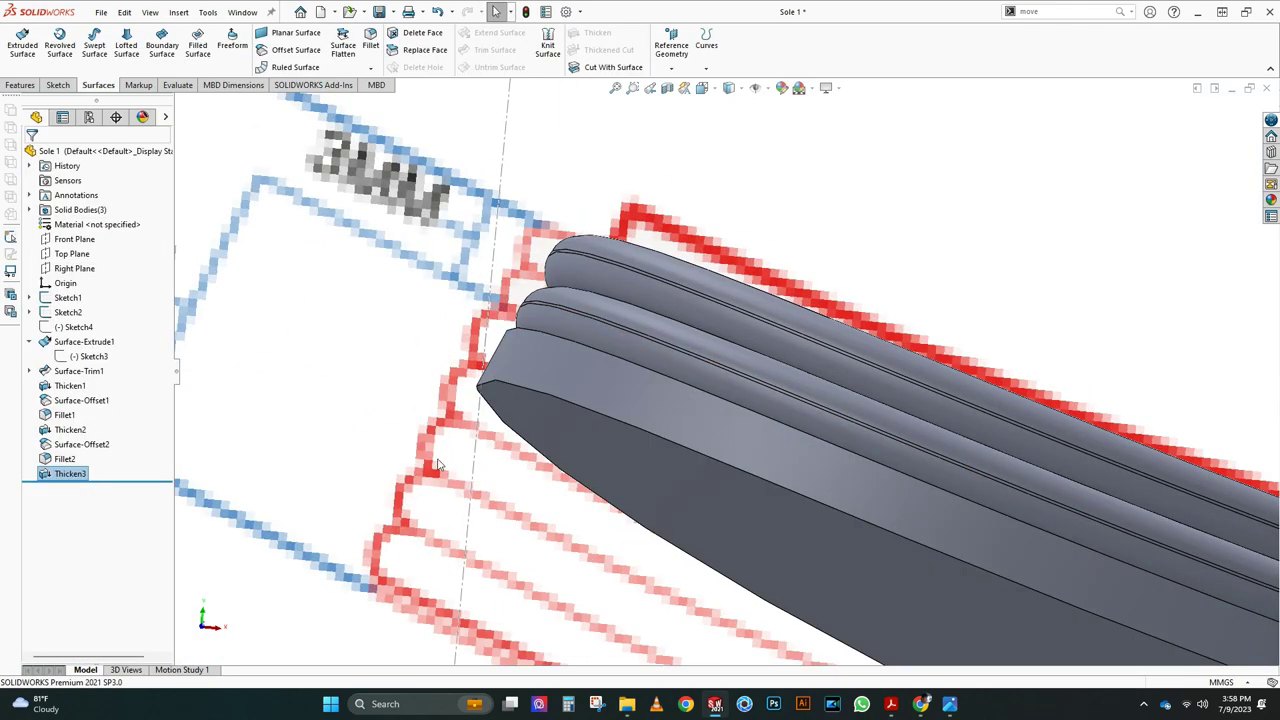
Copy the current layer's top face as a 0 mm offset surface.
scroll(660, 400, "down", 1)
left_click(296, 50)
left_click(31, 155)
scroll(570, 408, "up", 2)
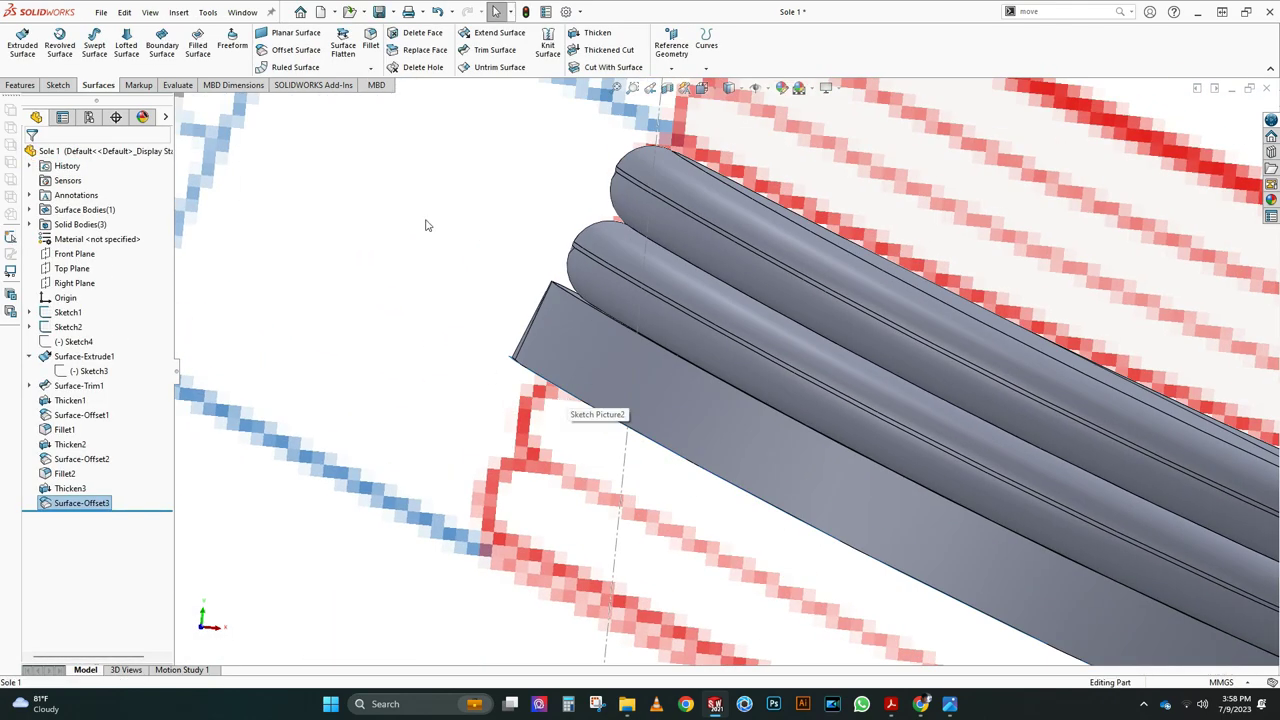
Round the layer's top edge with a 0.95 mm fillet.
left_click(370, 45)
left_click(663, 349)
mouse_move(586, 337)
middle_mouse_down()
mouse_move(523, 423)
mouse_move(642, 425)
middle_mouse_up()
left_click(580, 398)
left_click(582, 398)
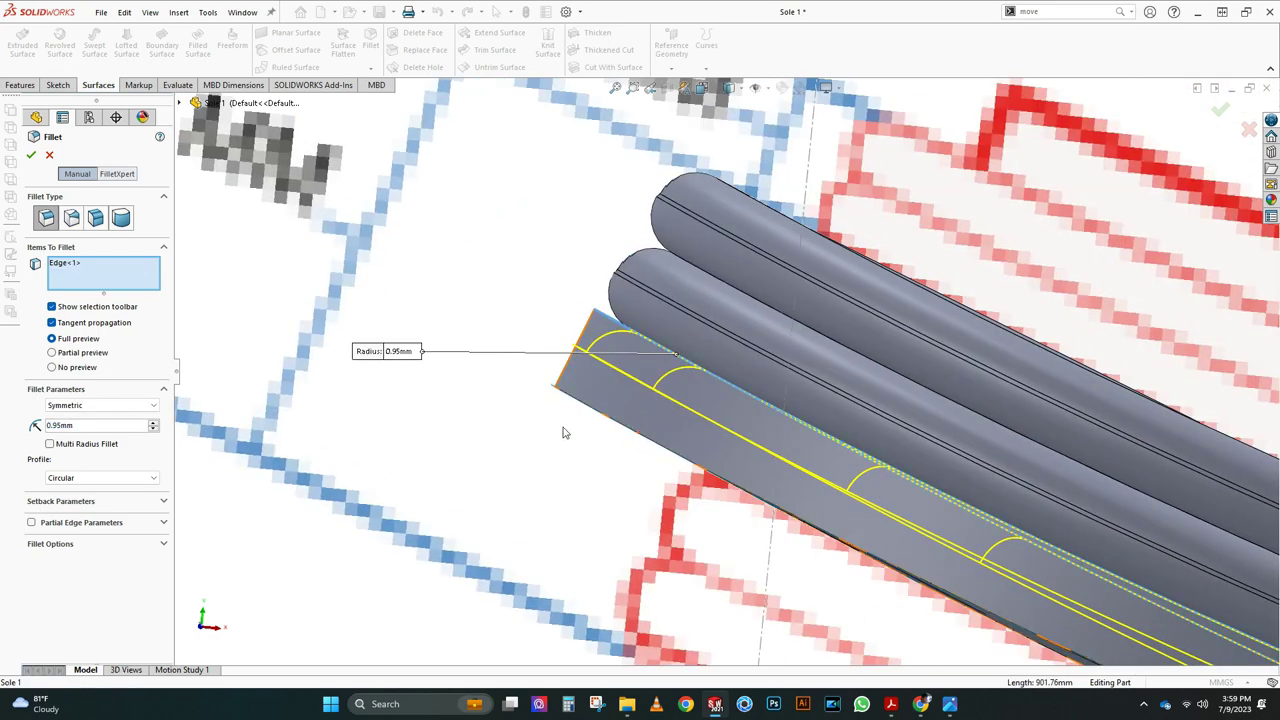
left_click(31, 155)
scroll(766, 420, "up", 3)
scroll(766, 420, "up", 3)
scroll(514, 277, "down", 5)
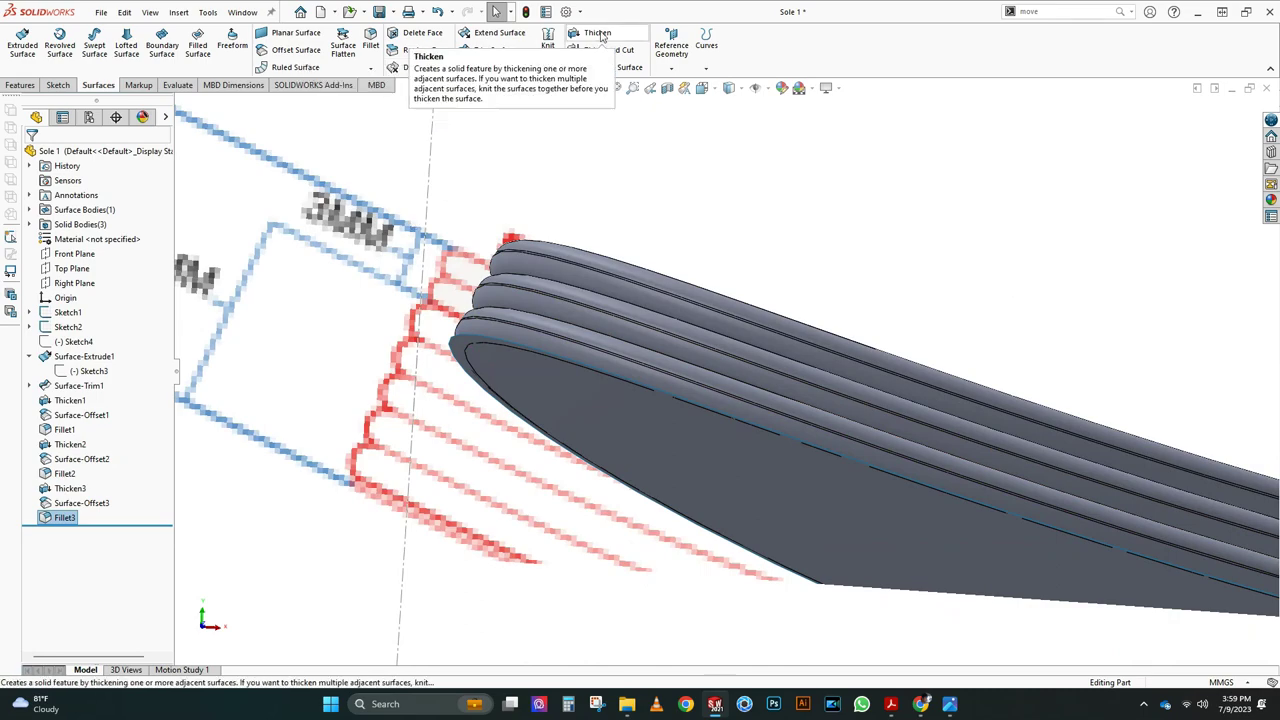
Thicken Surface-Offset3 into the fourth layer and copy its top face as an offset surface.
left_click(596, 32)
left_click(508, 365)
left_click(46, 157)
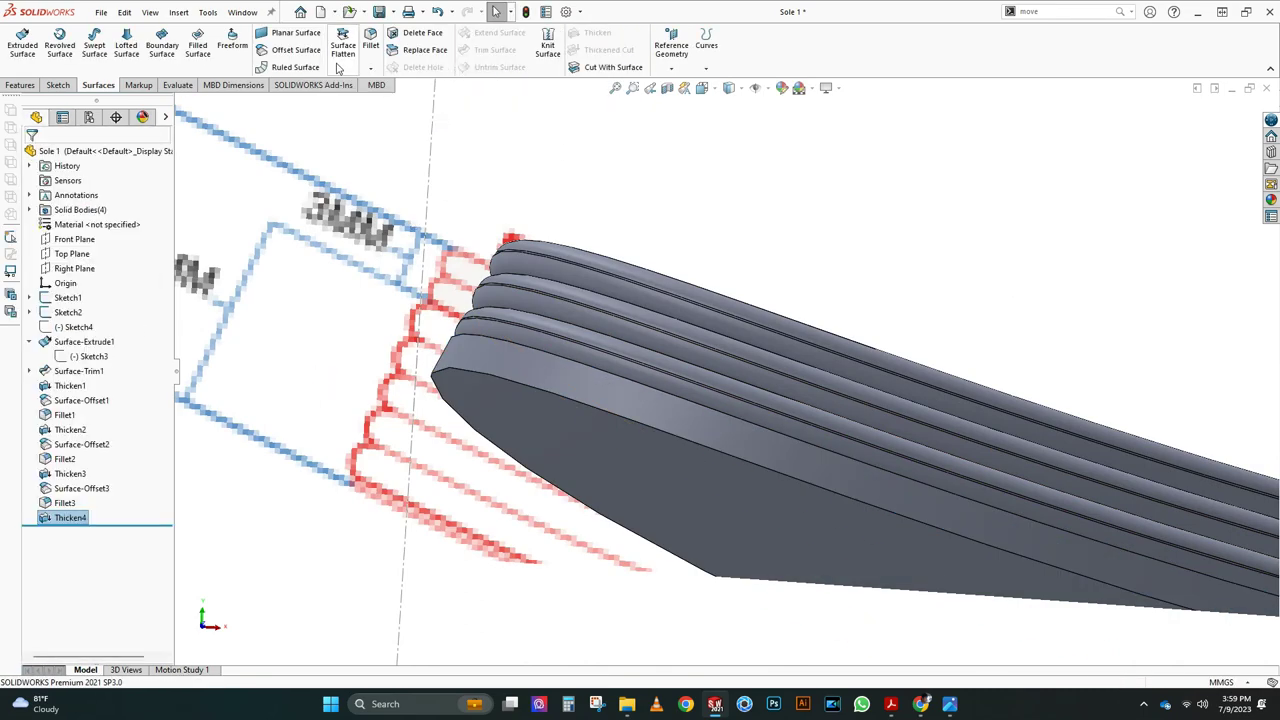
left_click(296, 49)
left_click(488, 413)
left_click(31, 155)
Round the fourth layer's top edge with a 0.95 mm fillet.
middle_click_drag(640, 400, 600, 380)
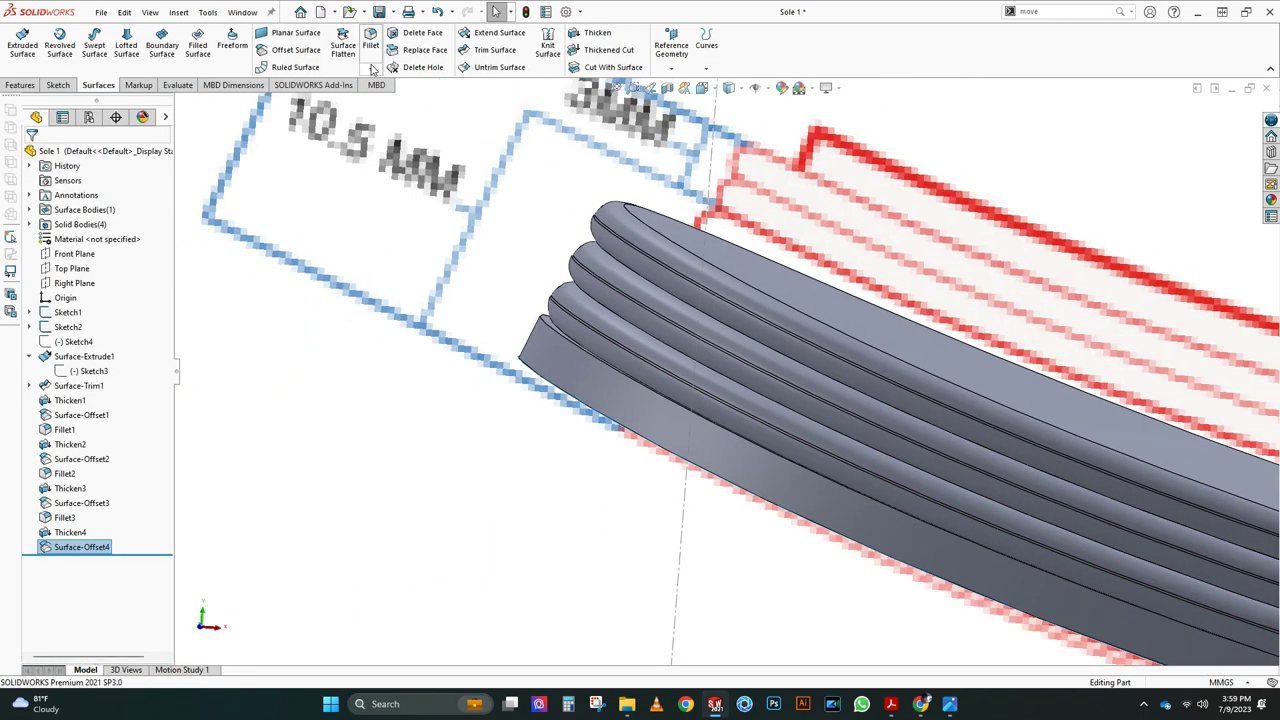
left_click(370, 45)
left_click(548, 384)
left_click(31, 155)
scroll(615, 385, "down", 3)
Thicken the copied surface into the fifth sole layer.
left_click(597, 33)
left_click(650, 470)
left_click(31, 155)
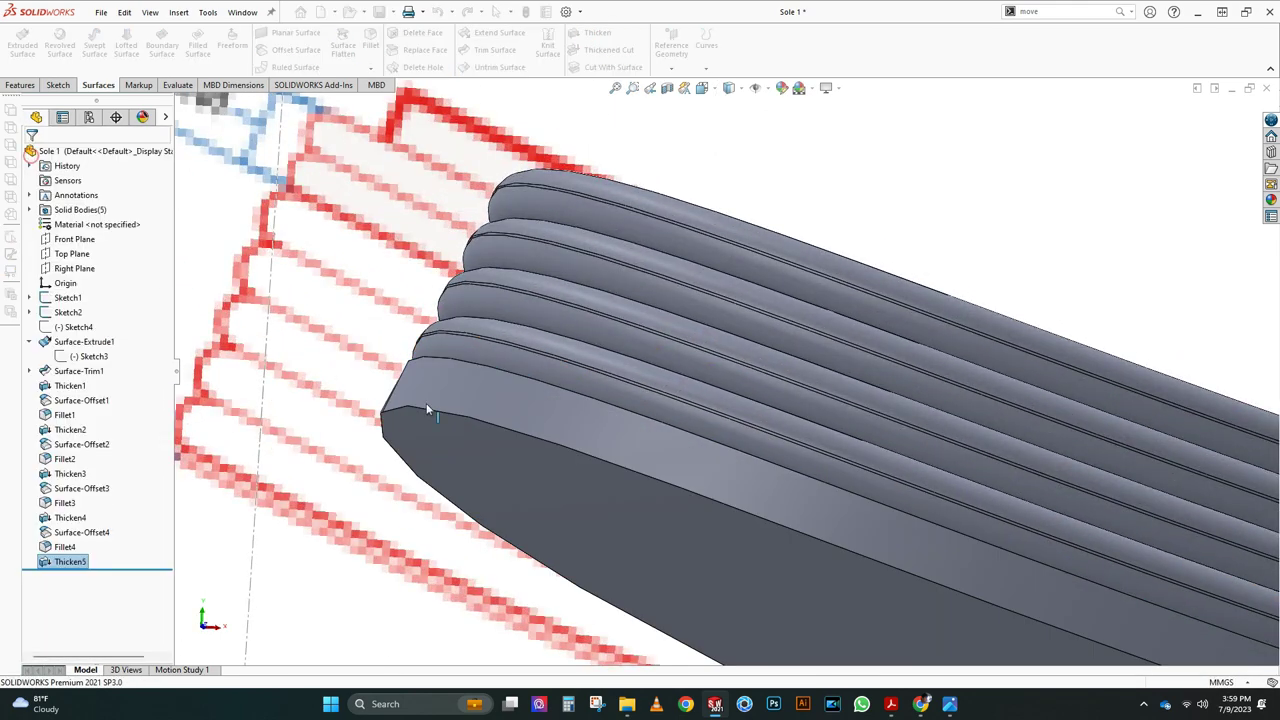
Fillet the fifth layer's top edges at 0.95 mm.
middle_click_drag(640, 450, 560, 400)
left_click(370, 45)
middle_click_drag(640, 400, 564, 412)
left_click(529, 445)
left_click(452, 390)
left_click(31, 155)
Show the five-layer sole in front view and start saving it under a new name.
mouse_move(640, 400)
middle_mouse_down()
mouse_move(712, 324)
mouse_move(938, 344)
mouse_move(903, 409)
middle_mouse_up()
scroll(712, 324, "up", 5)
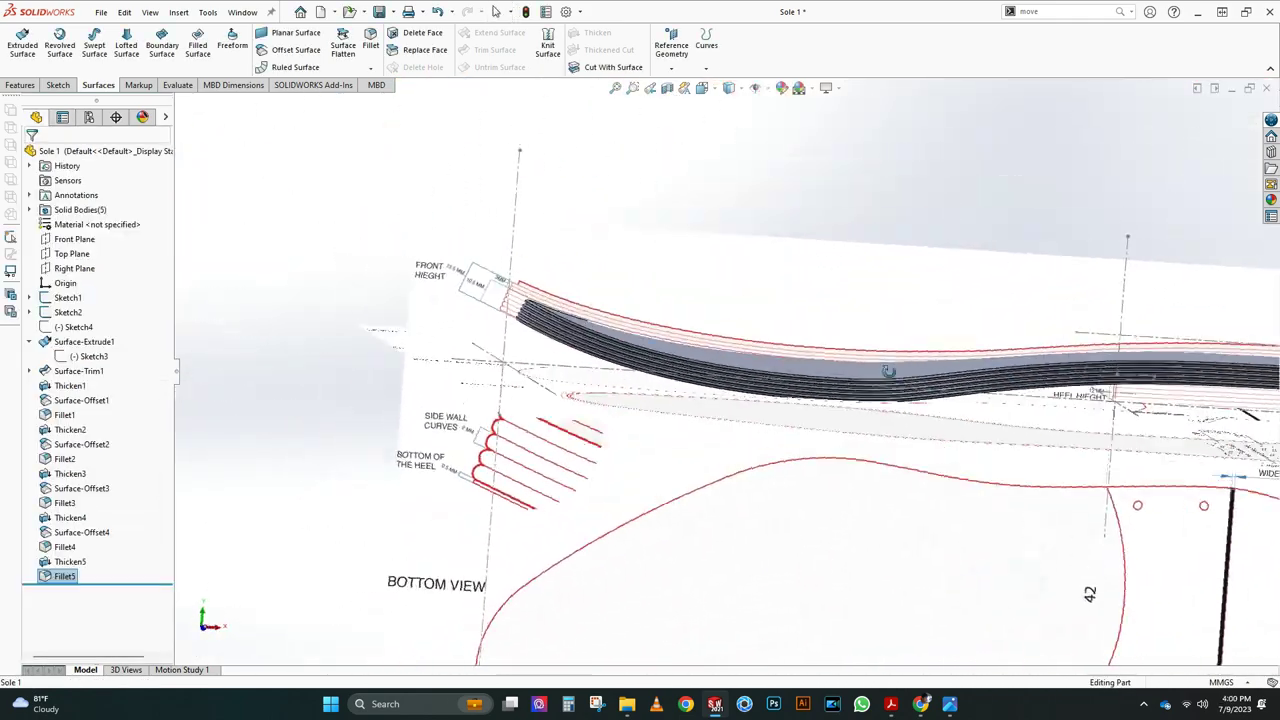
scroll(903, 409, "up", 6)
scroll(684, 391, "down", 6)
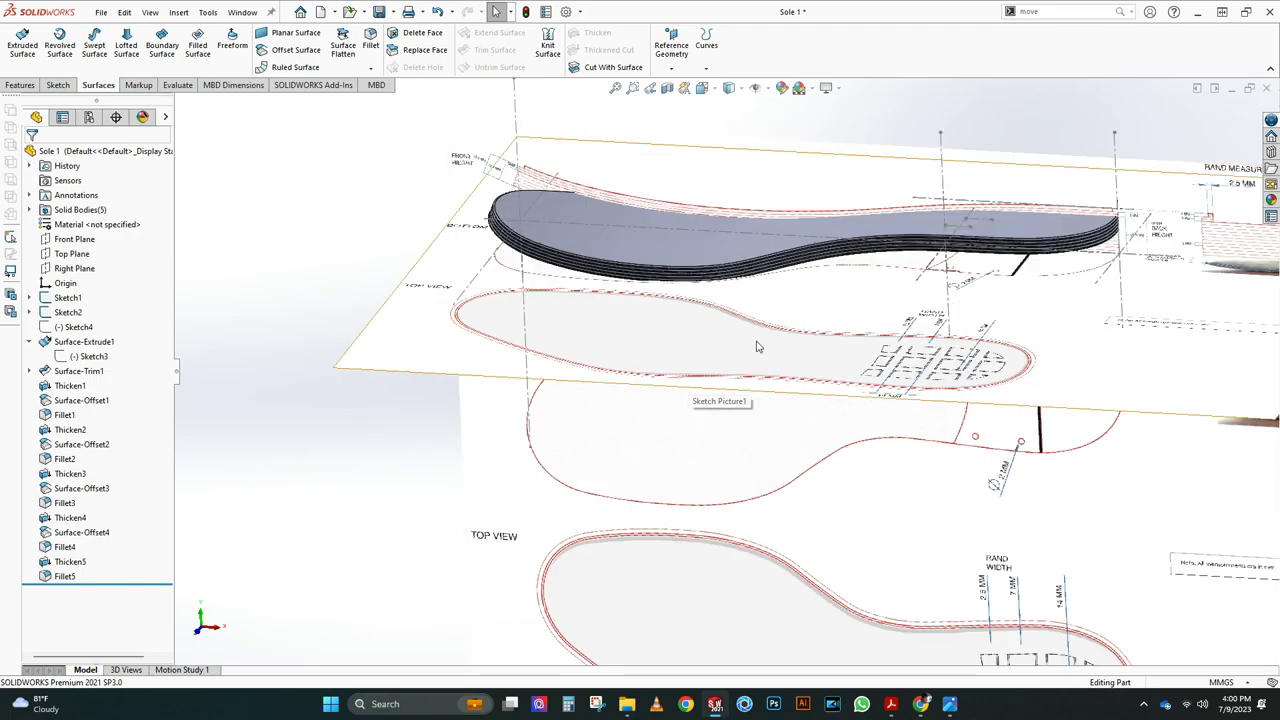
key("ctrl+1")
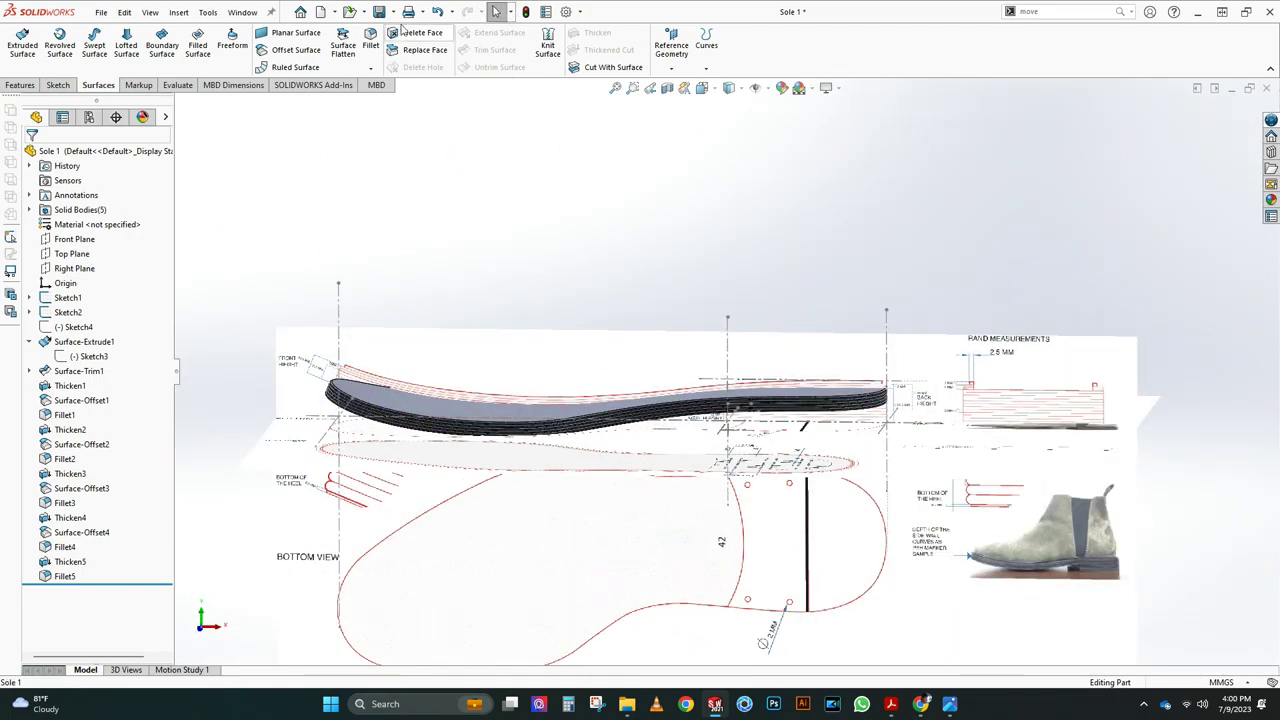
key("ctrl+shift+s")
Save the part as Sole 2 and return to the front view.
key("Return")
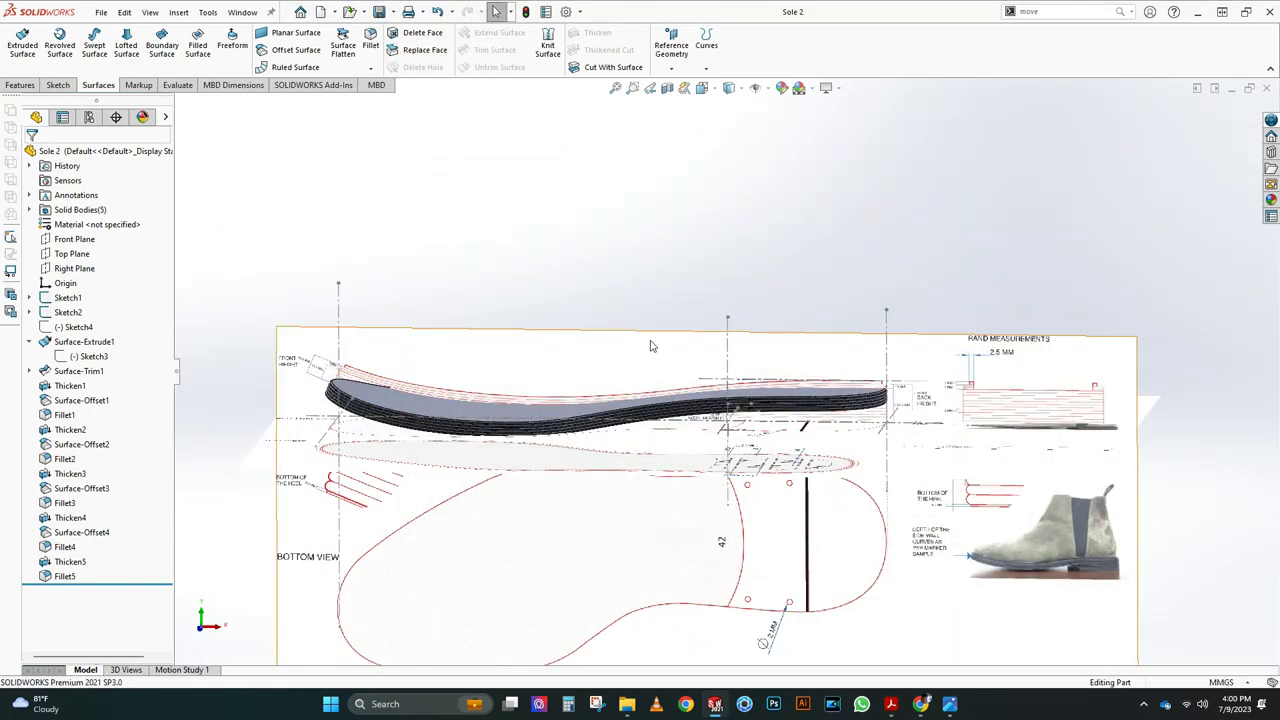
key("ctrl+1")
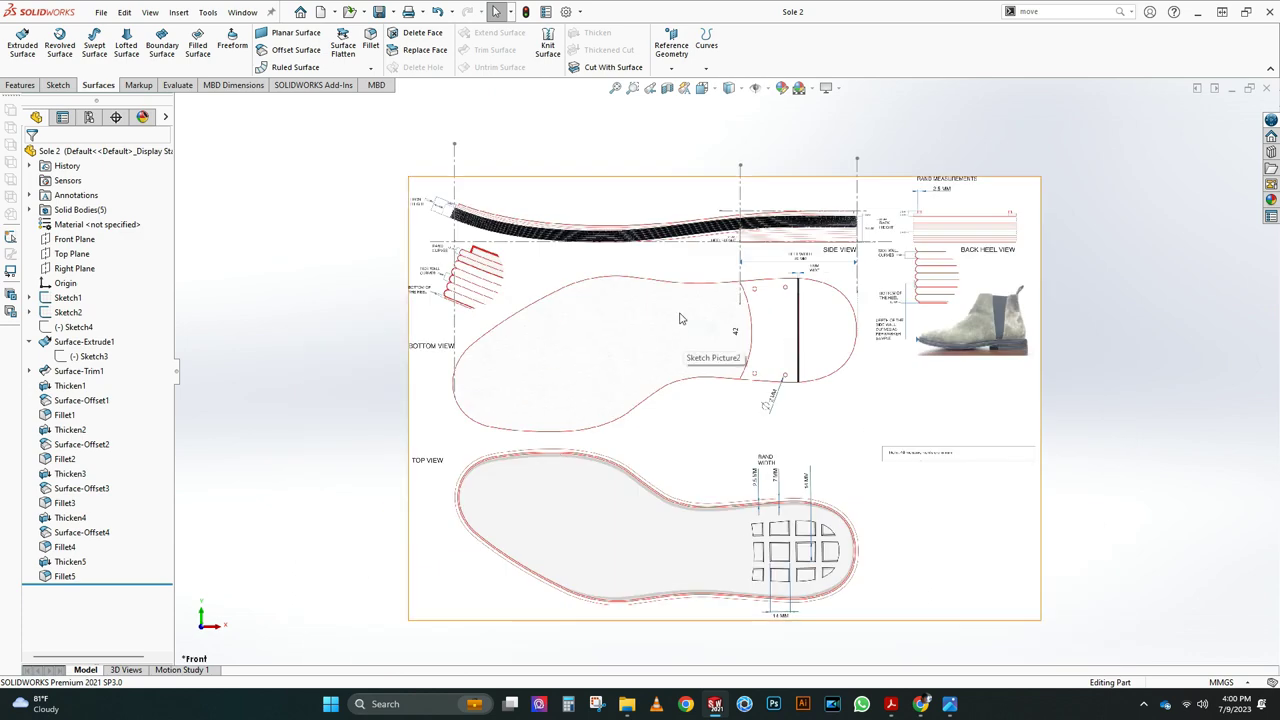
scroll(845, 228, "down", 8)
Combine all stacked layer bodies with Add into Combine1, then roll history back after Thicken1.
type("om")
key("Return")
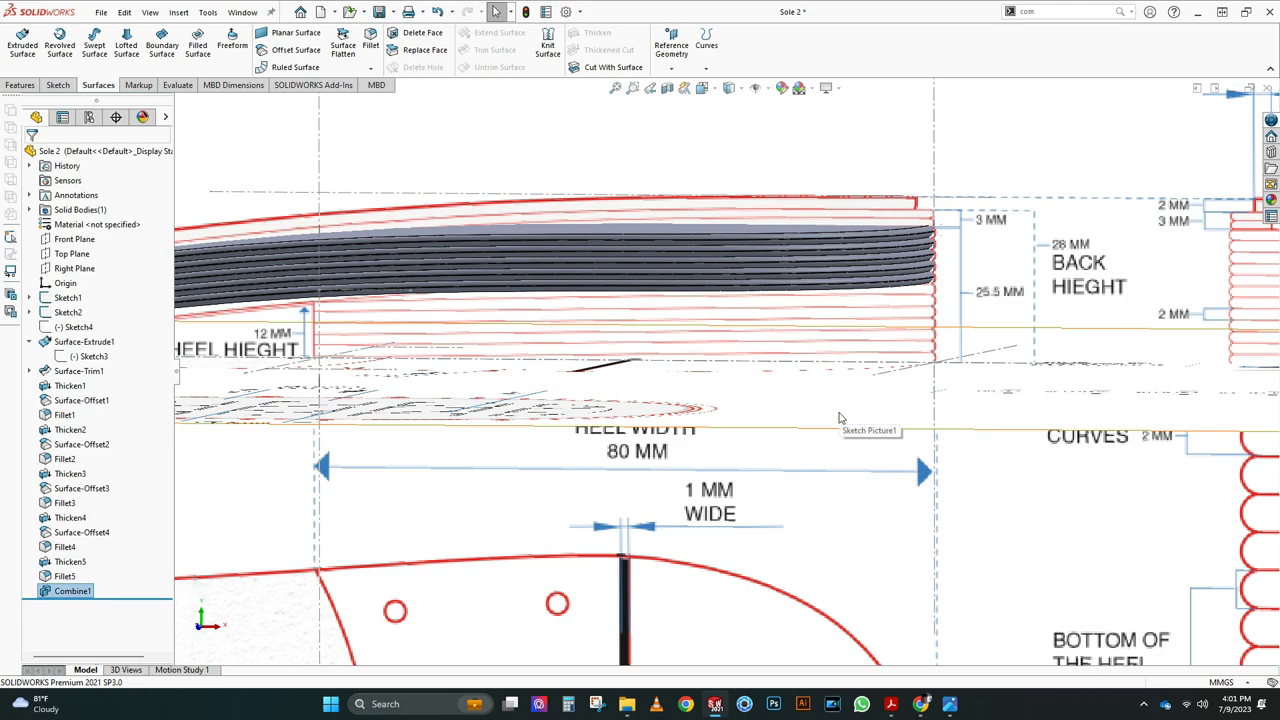
scroll(857, 423, "up", 5)
middle_click_drag(857, 423, 618, 453)
scroll(500, 309, "down", 6)
middle_click_drag(500, 309, 503, 331)
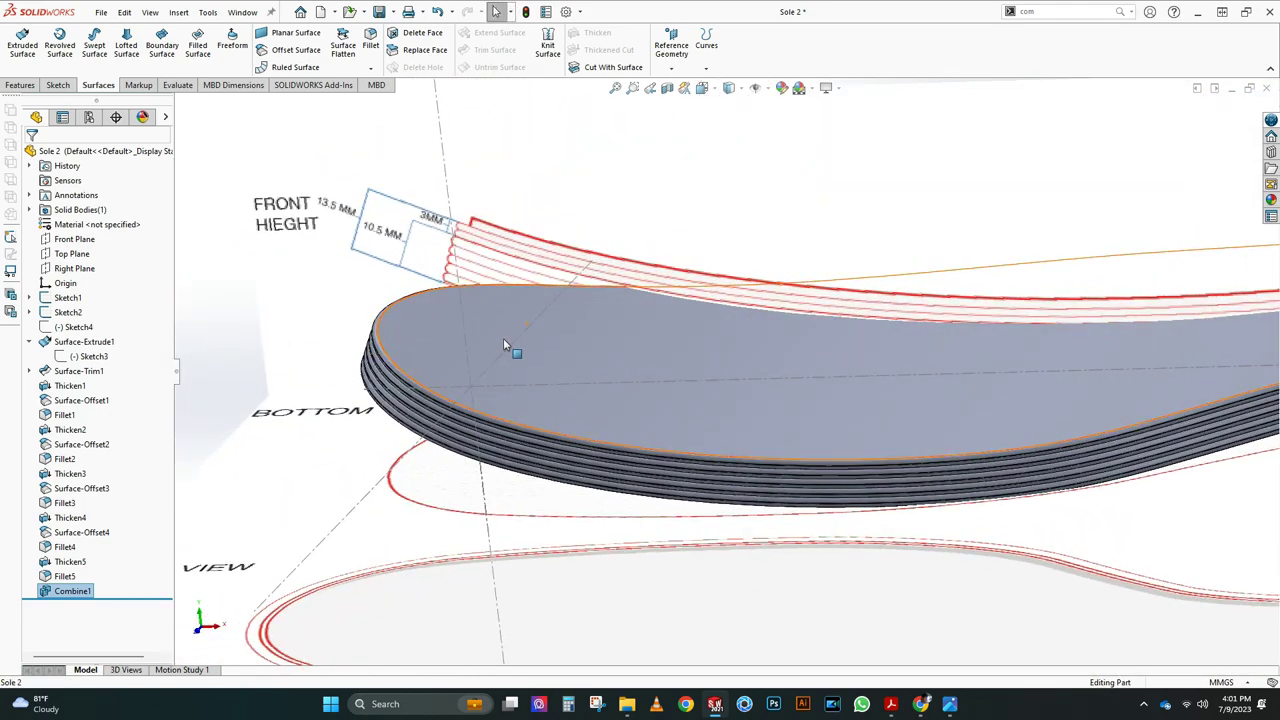
left_click_drag(144, 435, 144, 393)
left_click(543, 349)
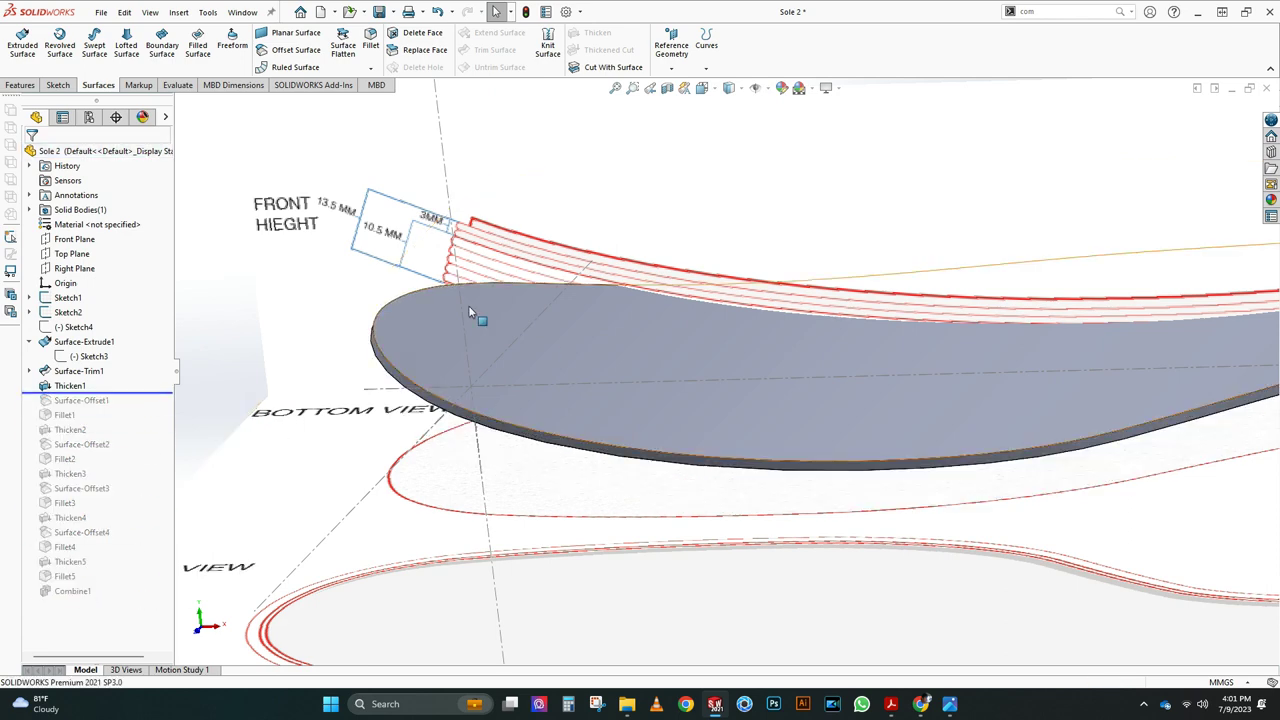
Insert Surface-Offset5 at the rollback point, then roll history forward to the end.
left_click(296, 49)
key("Return")
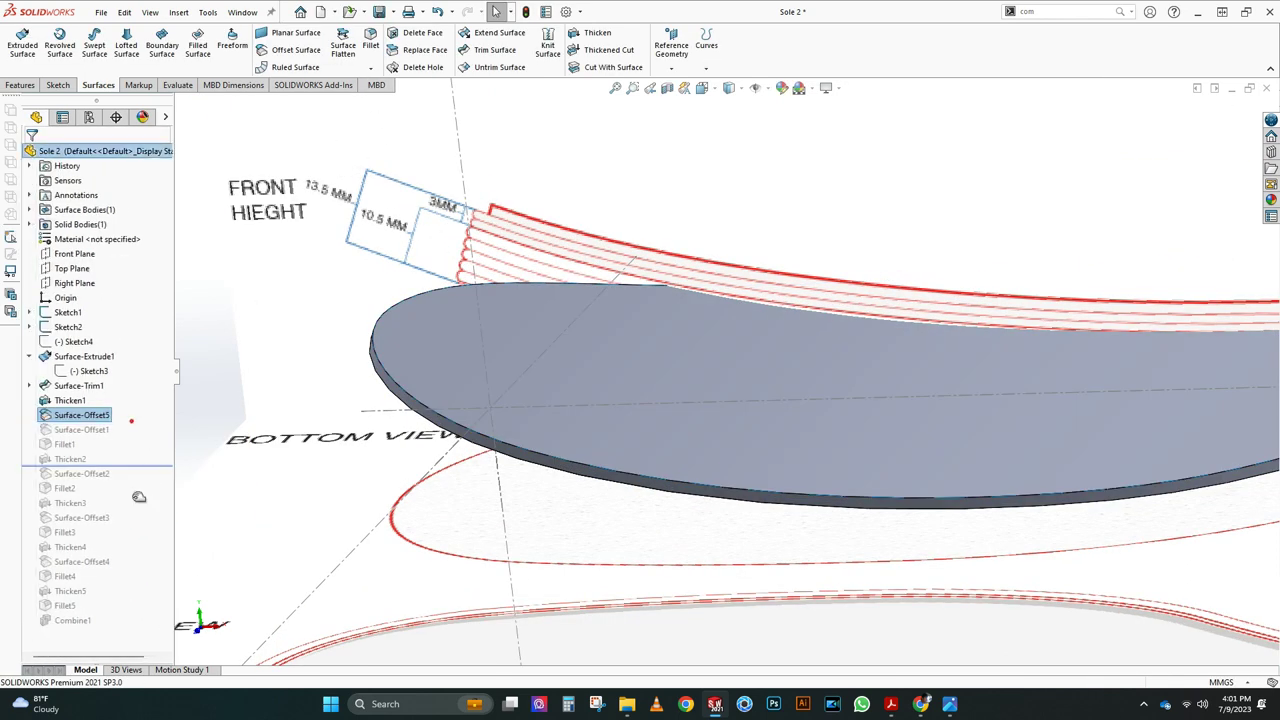
left_click_drag(137, 421, 137, 628)
Thicken Surface-Offset5 into a new layer and round its top edge with 0.7 mm fillet.
left_click(597, 32)
left_click(391, 330)
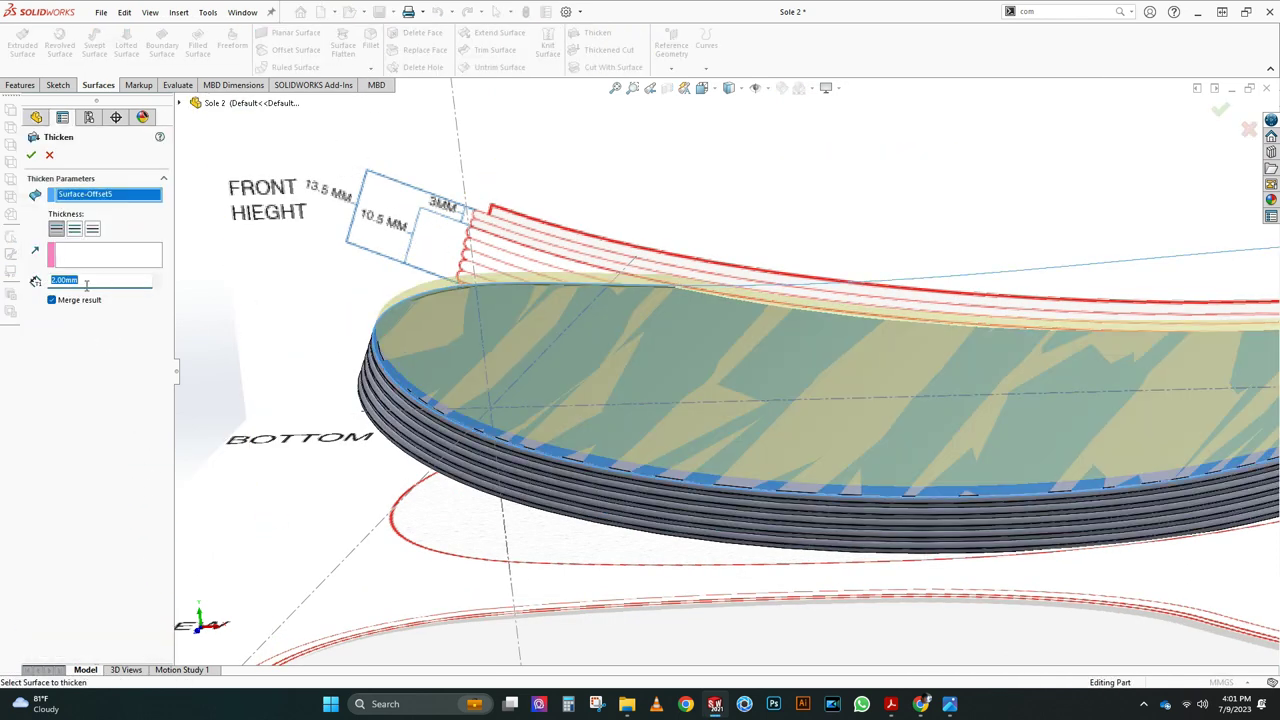
left_click(33, 156)
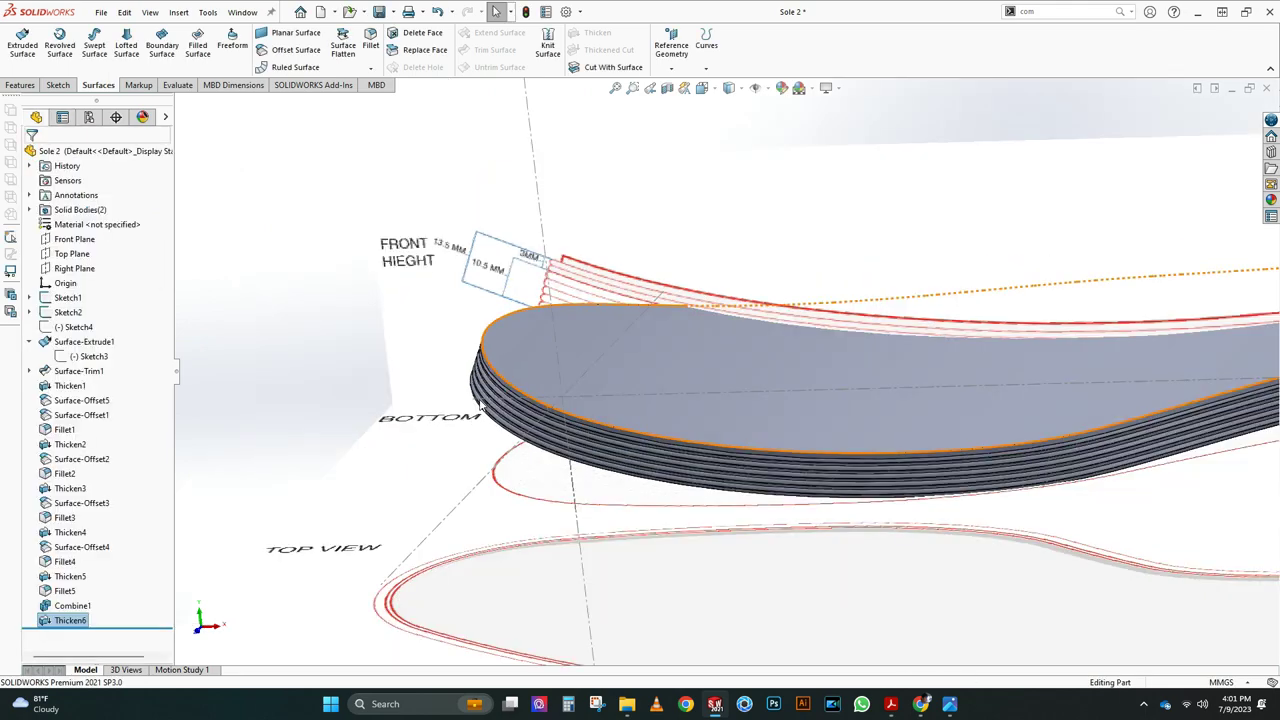
scroll(660, 321, "down", 5)
left_click(455, 289)
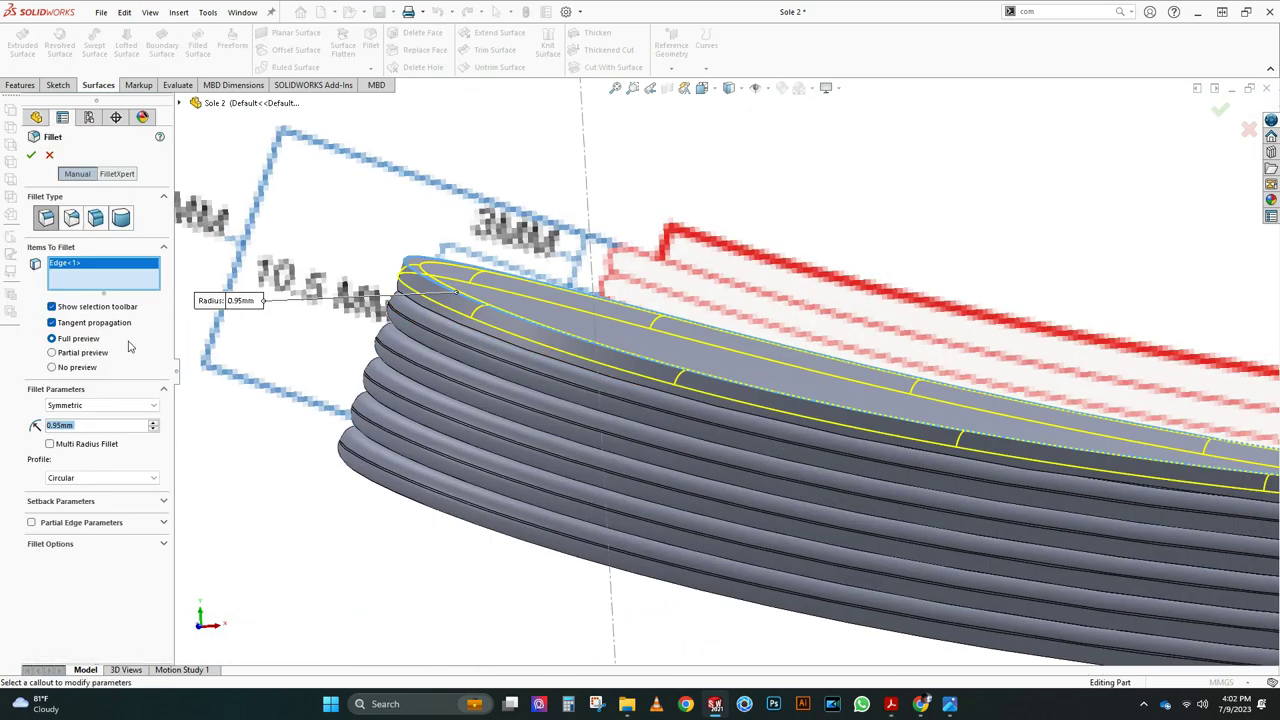
right_click(437, 316)
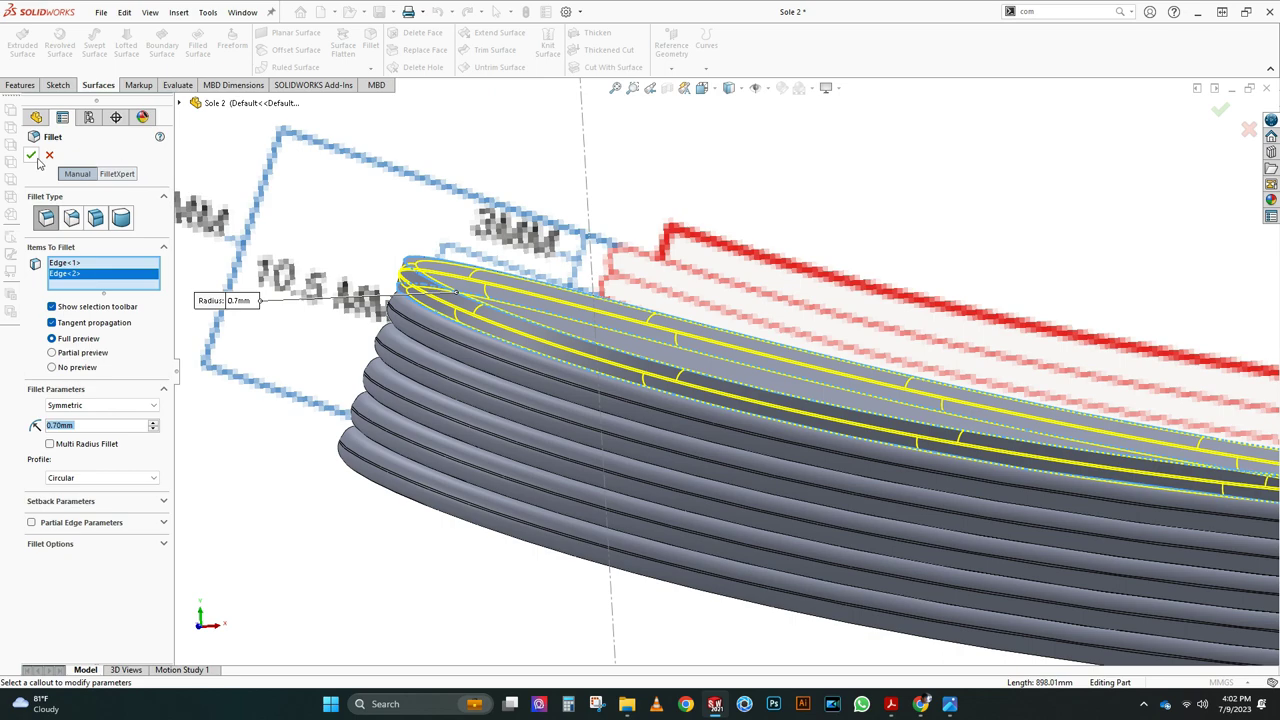
middle_click_drag(501, 323, 560, 420)
Copy the new top face as an offset surface and thicken it into another layer.
left_click(296, 49)
left_click(22, 140)
left_click_drag(90, 628, 90, 641)
left_click(597, 32)
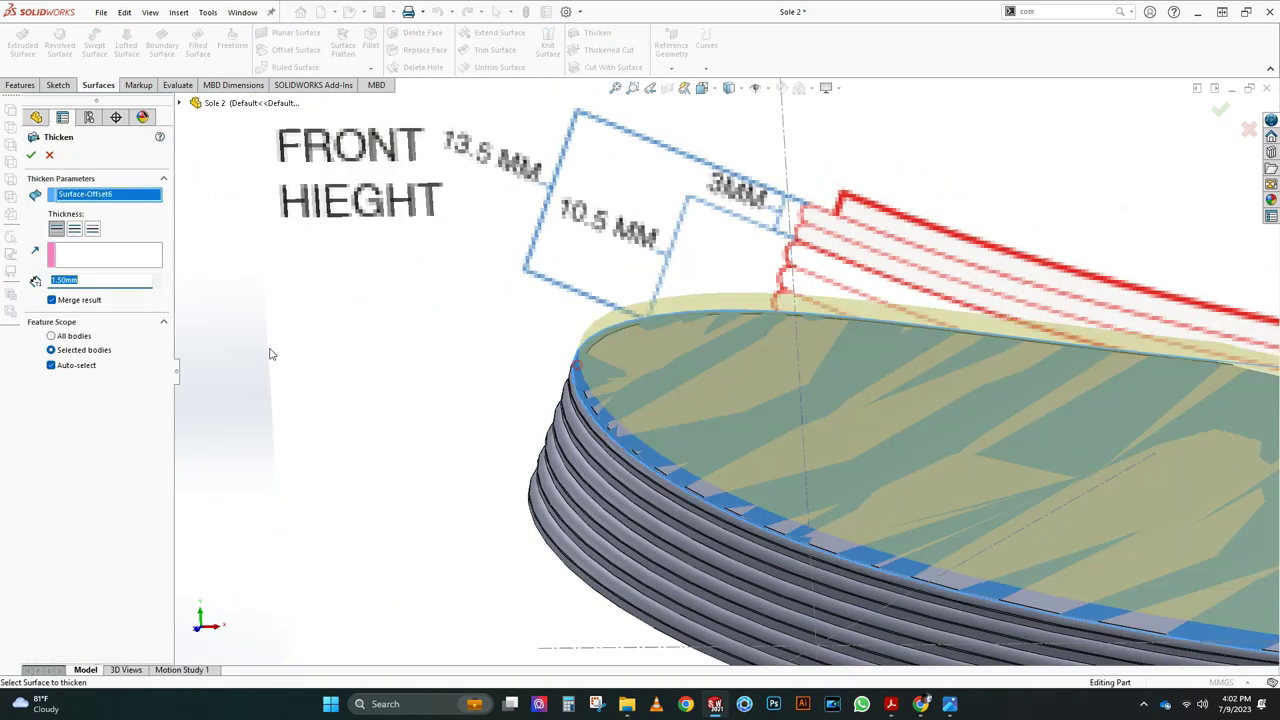
right_click(363, 426)
Copy the newest top face and fillet the top edges at 0.7 mm.
left_click(296, 49)
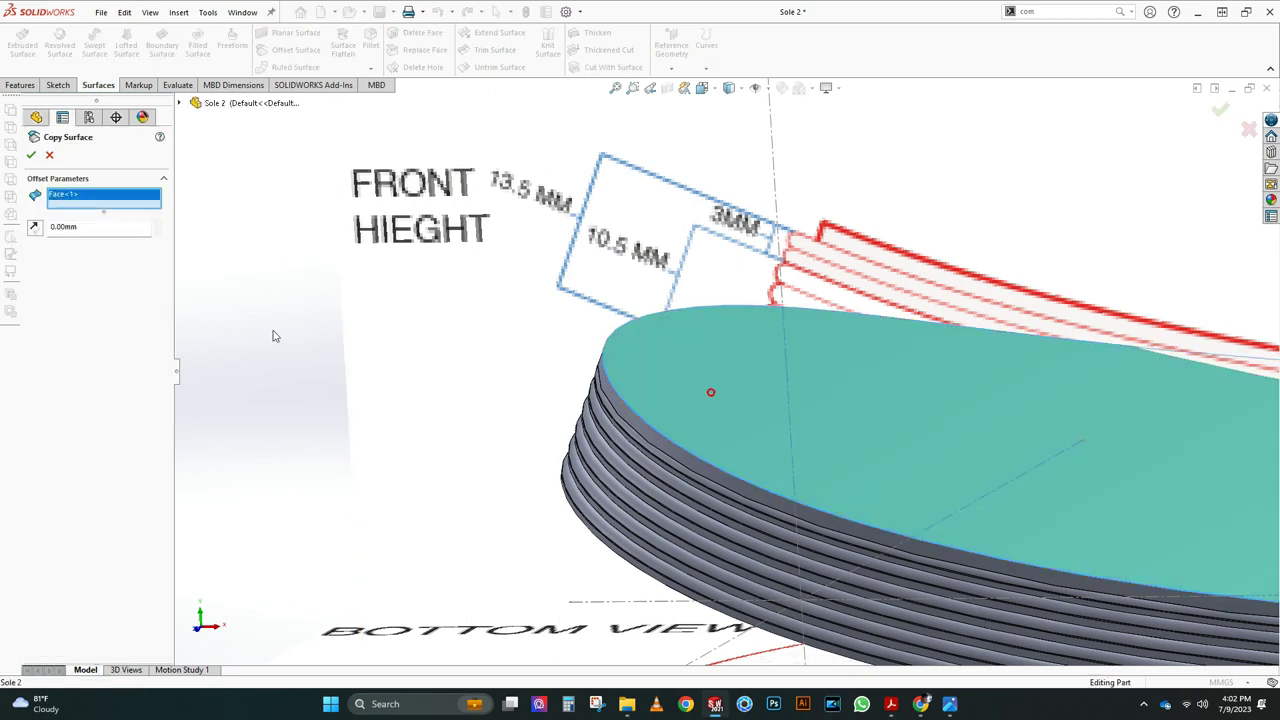
left_click(24, 153)
left_click(370, 45)
left_click(640, 434)
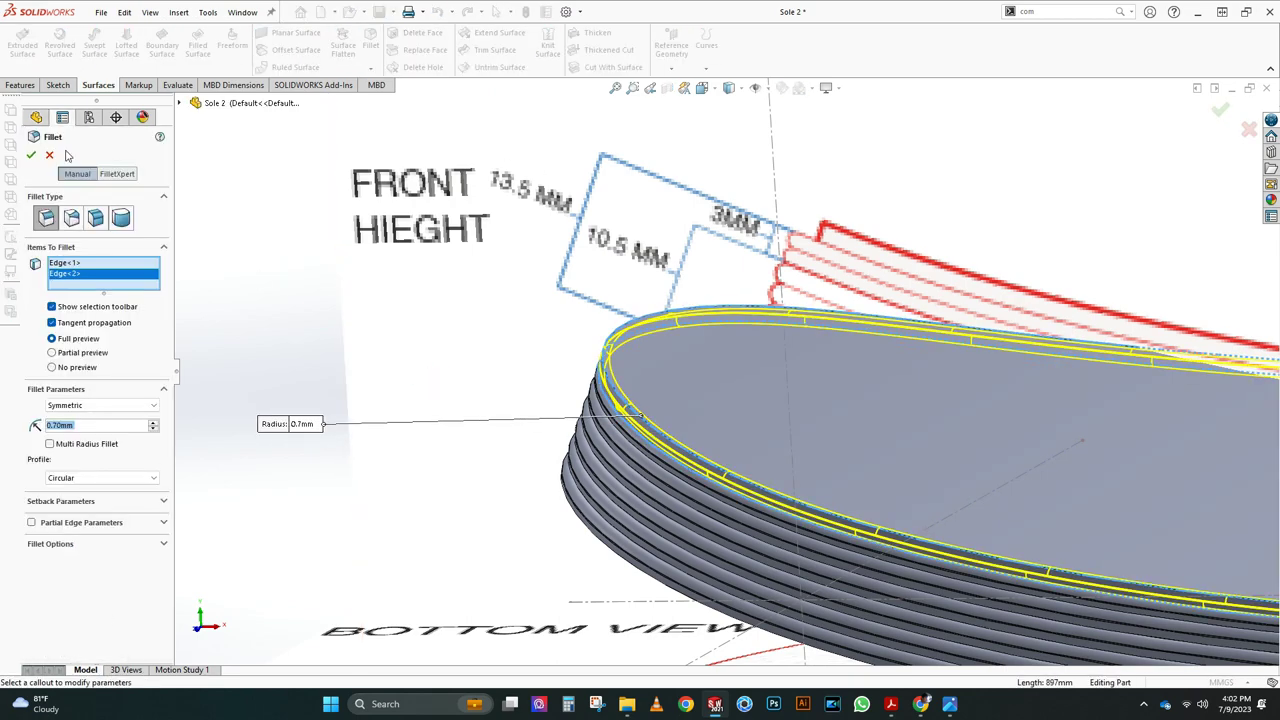
key("Return")
middle_click_drag(640, 434, 920, 387)
key("ctrl+1")
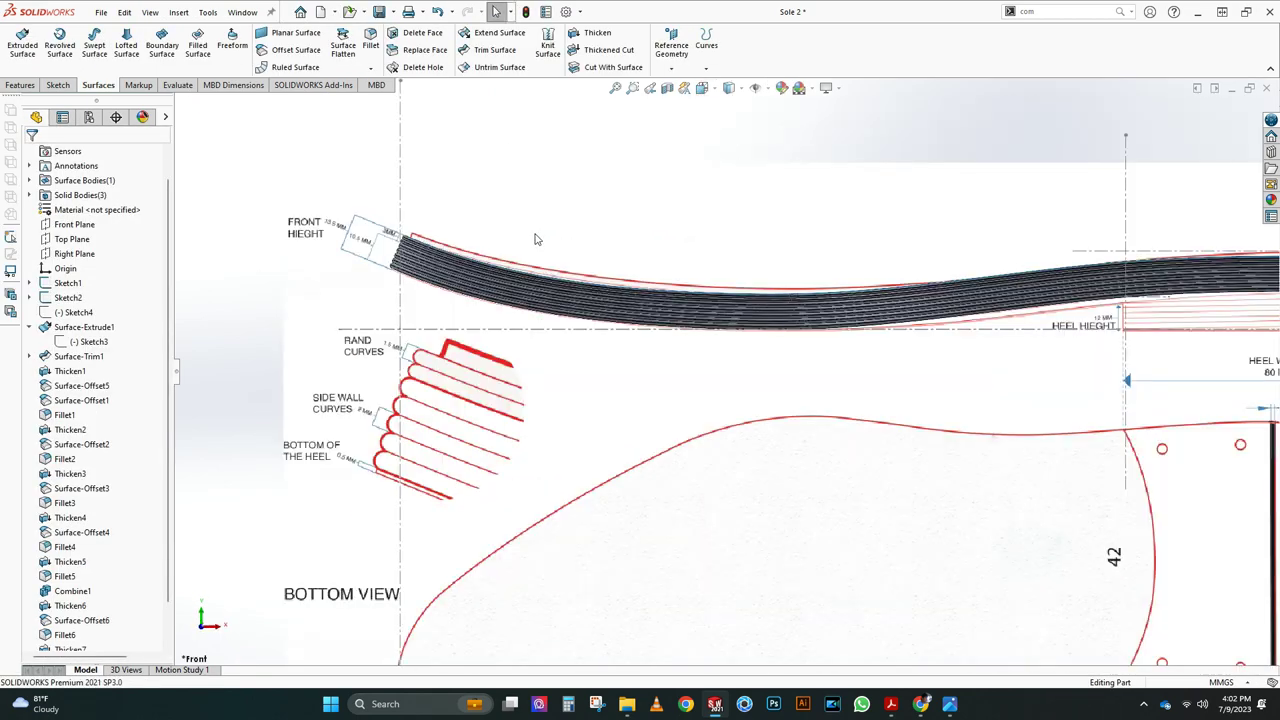
mouse_move(998, 381)
middle_mouse_down()
mouse_move(622, 432)
mouse_move(614, 286)
mouse_move(616, 360)
middle_mouse_up()
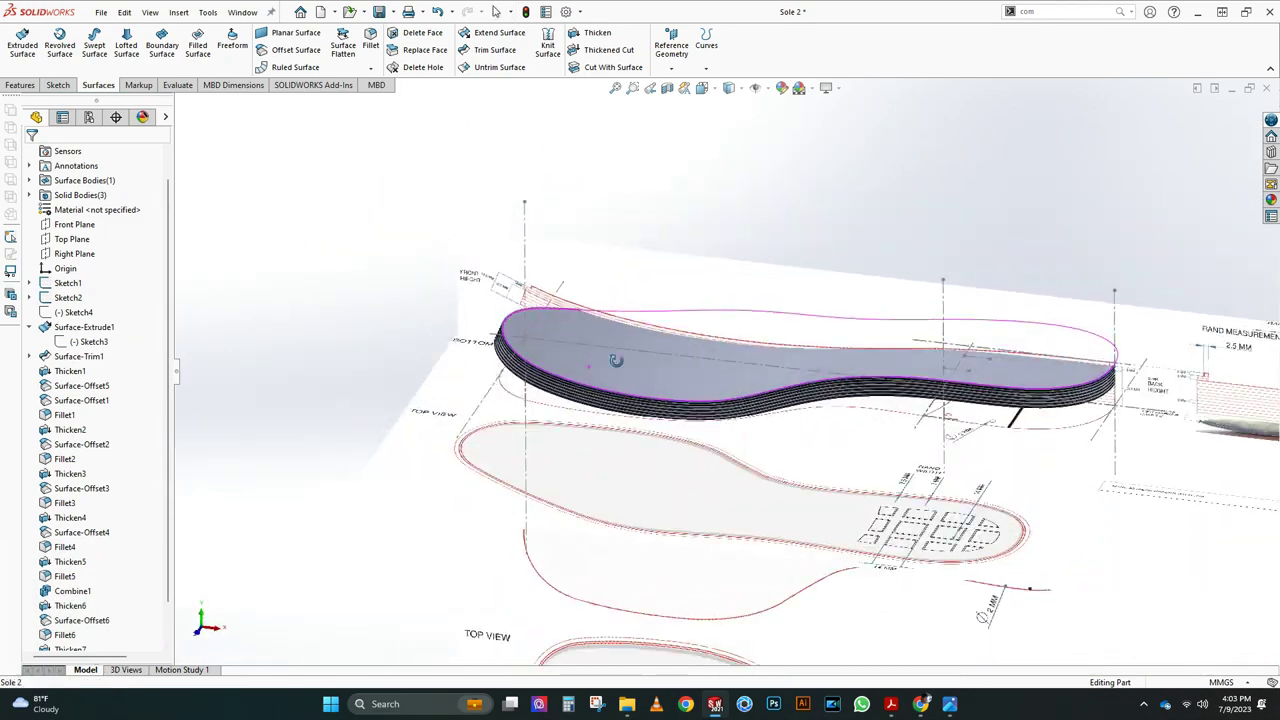
Combine all sole bodies with Add into one solid as Combine2.
key("Return")
scroll(582, 330, "down", 5)
scroll(582, 330, "down", 3)
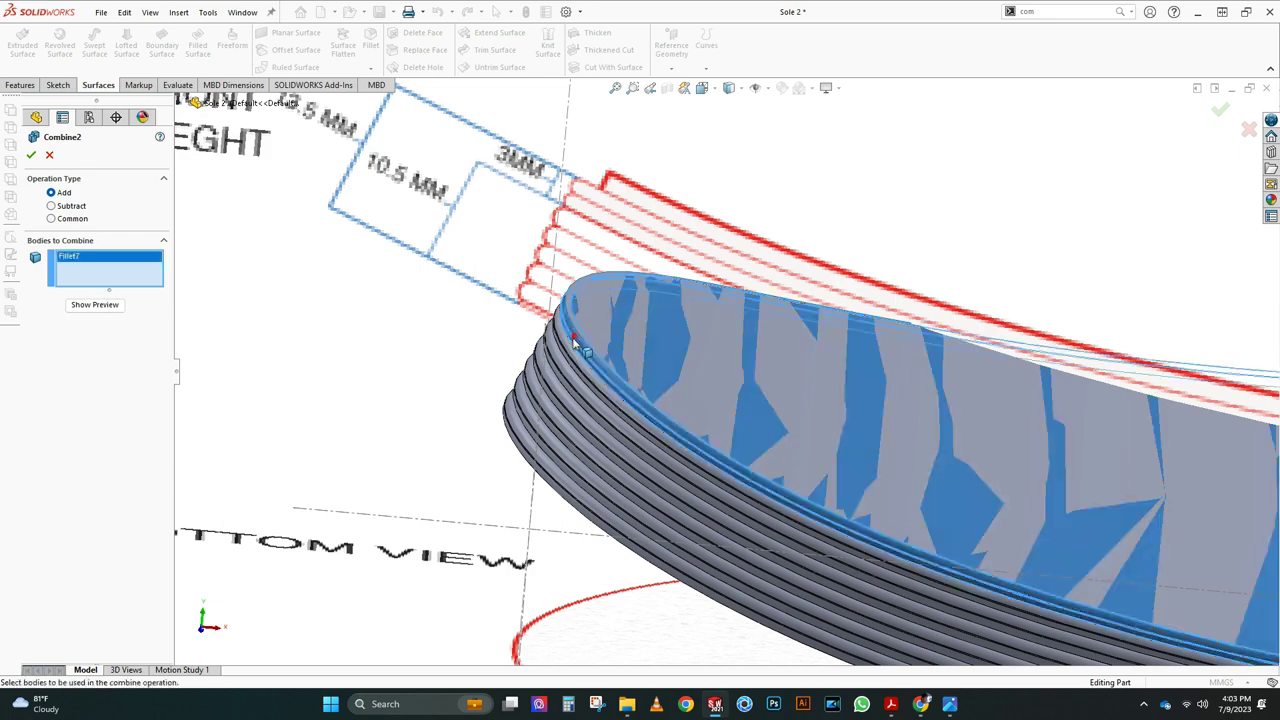
key("ctrl+7")
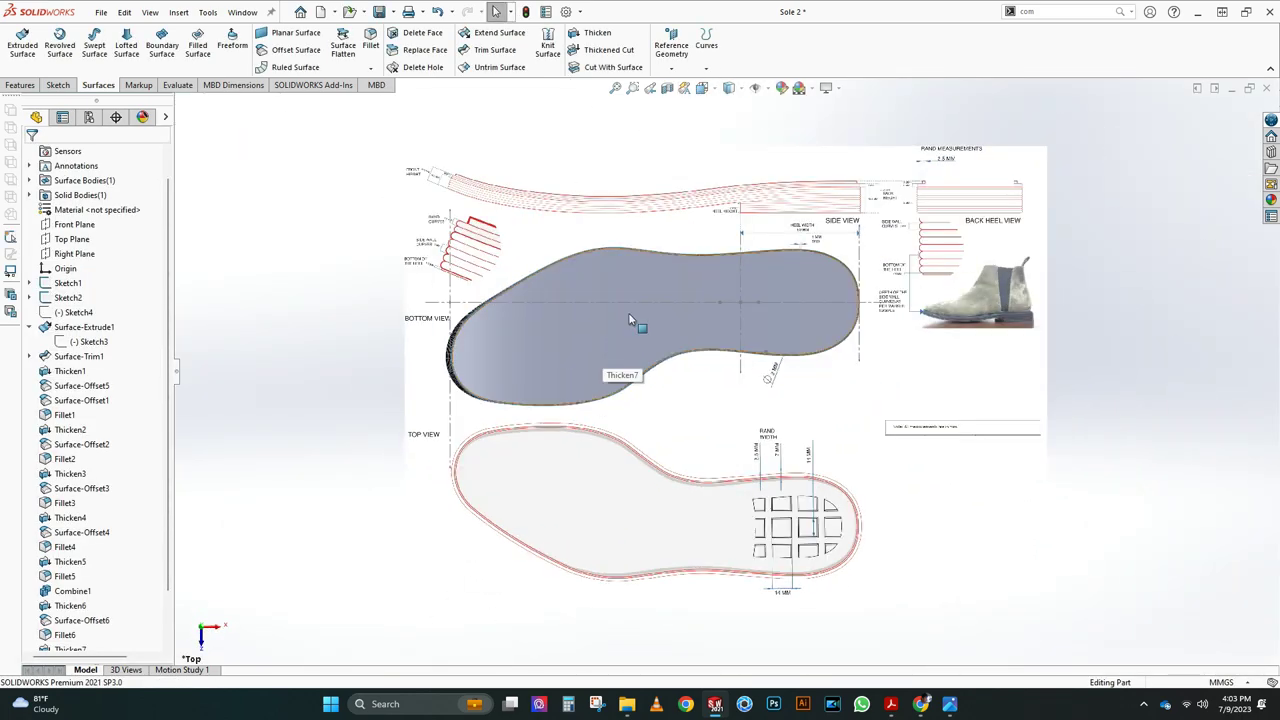
Offset the sole outline in Sketch6 and trim the surface to it as Surface-Trim2.
scroll(489, 325, "down", 2)
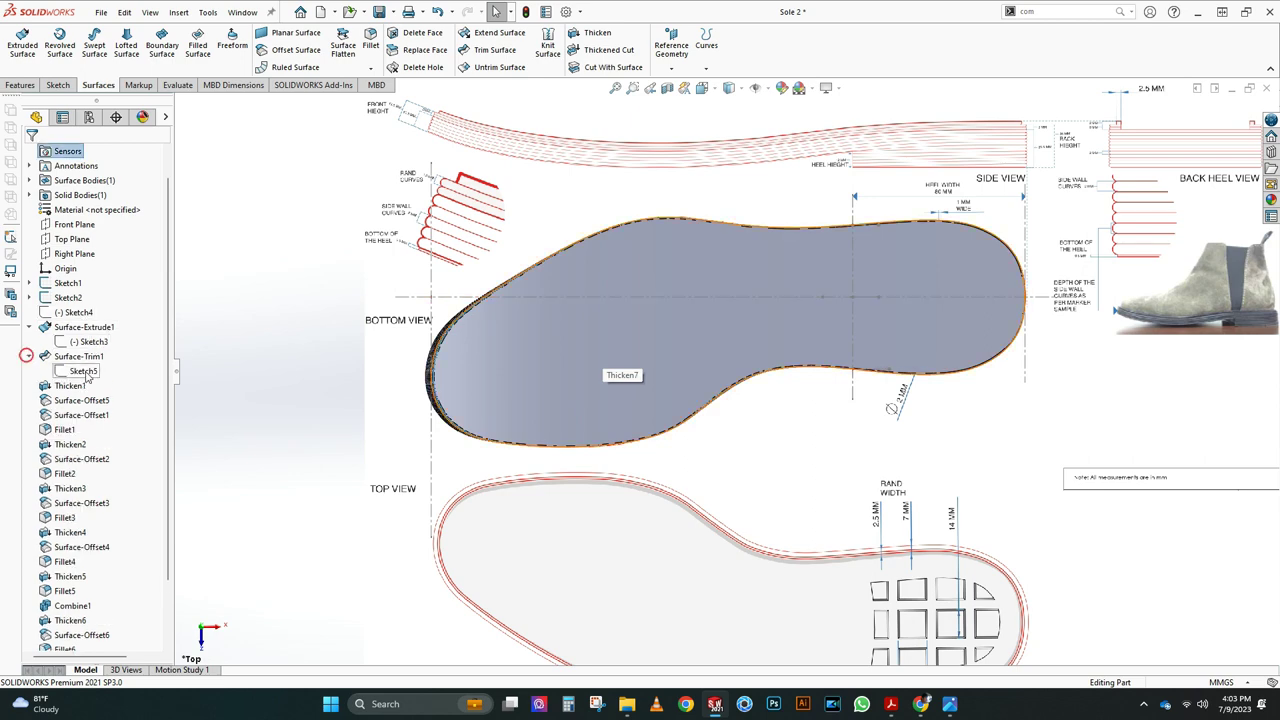
left_click(259, 47)
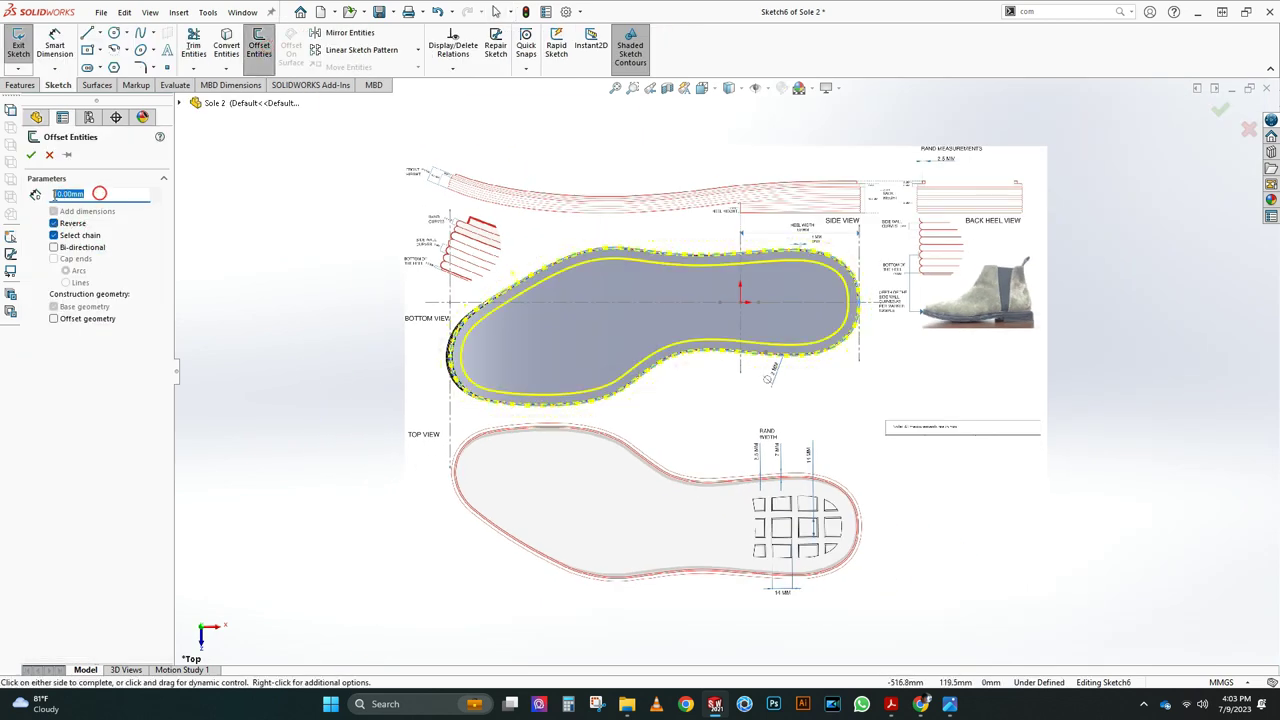
left_click(31, 155)
scroll(429, 334, "up", 3)
scroll(429, 334, "up", 3)
left_click(97, 85)
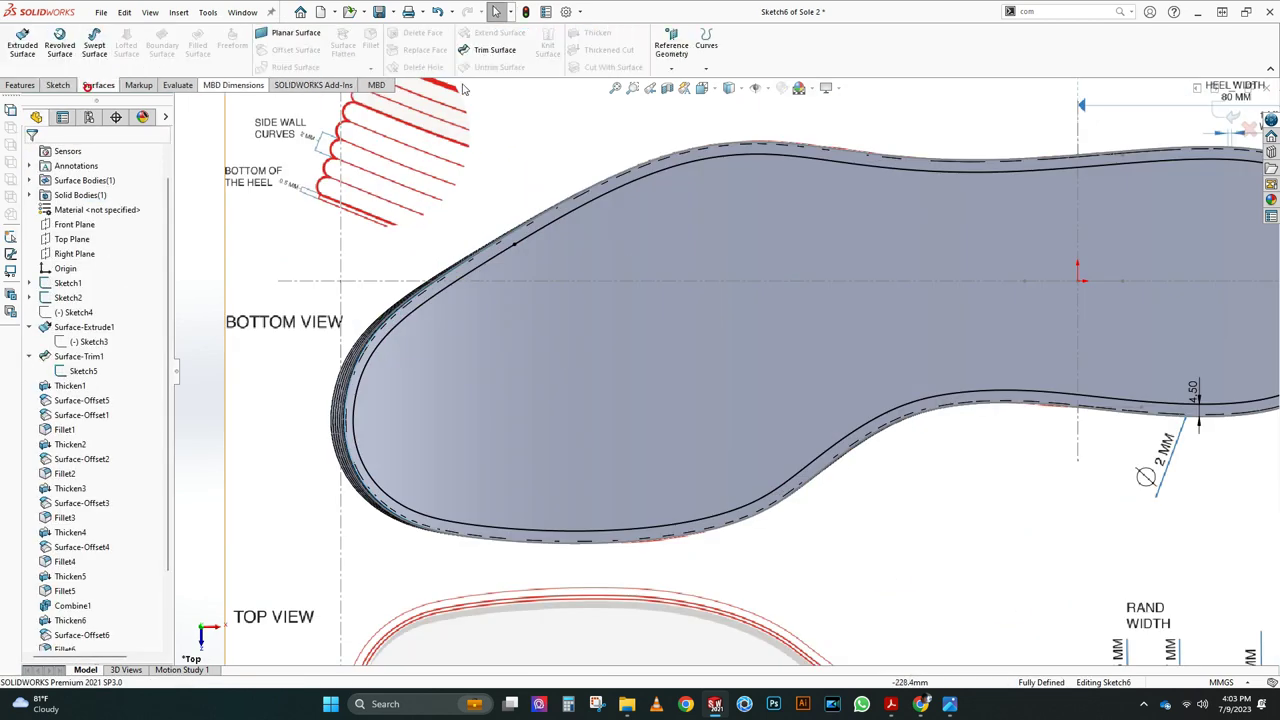
left_click(495, 50)
left_click(444, 393)
key("Return")
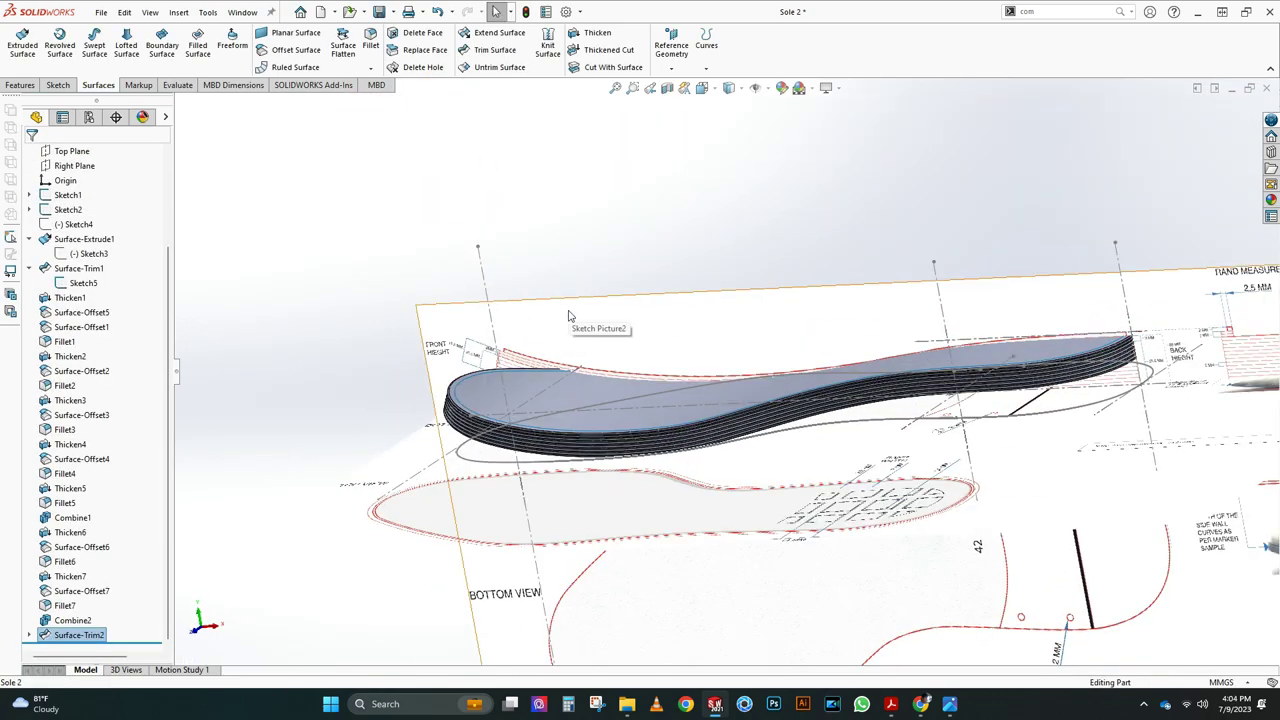
Thicken Surface-Trim2 into the new Thicken8 layer.
scroll(597, 333, "down", 3)
scroll(900, 350, "up", 3)
scroll(900, 350, "up", 2)
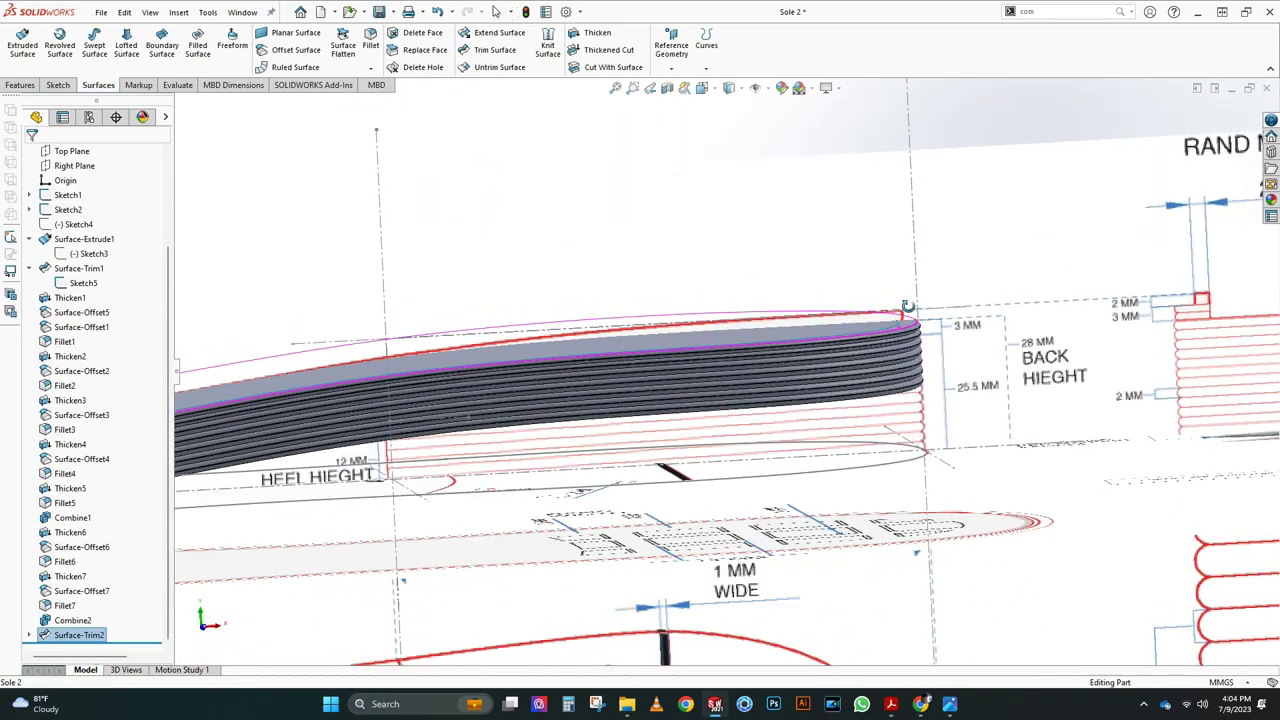
scroll(388, 367, "down", 5)
scroll(388, 367, "up", 5)
left_click(597, 32)
type("2")
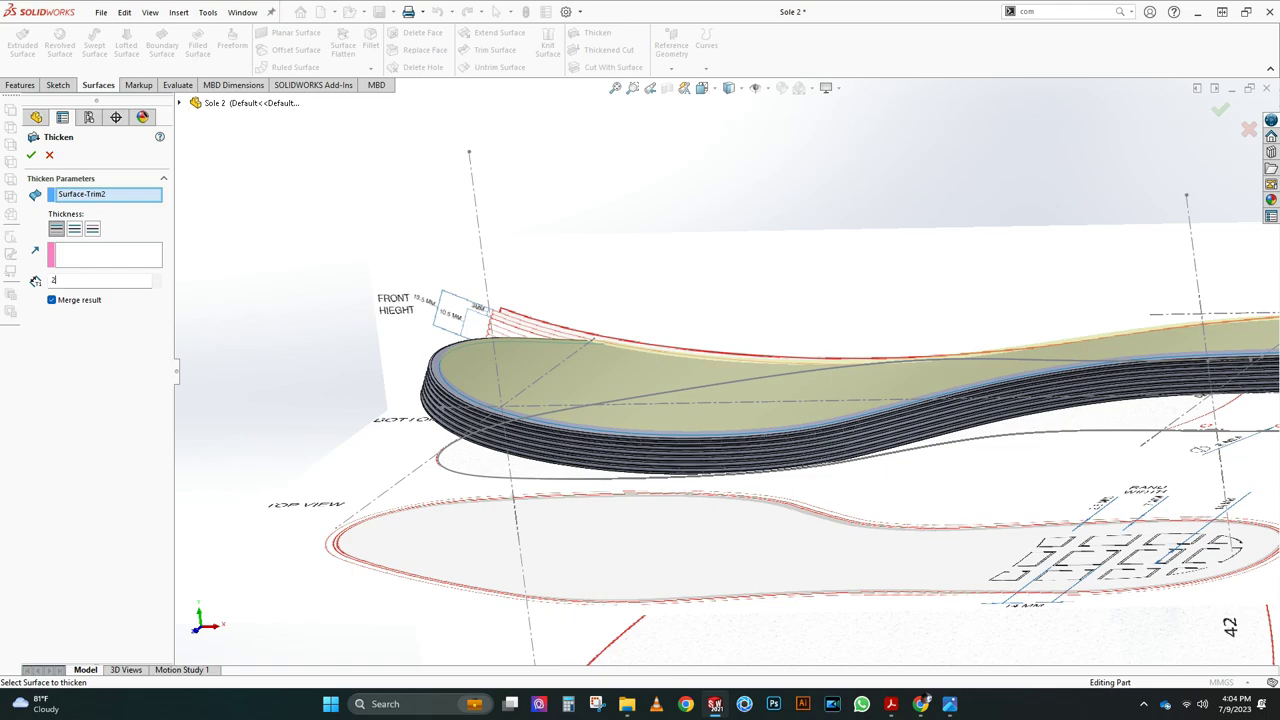
key("Return")
Copy the sole's top face as a 0.00 mm offset surface and view from the top.
scroll(546, 423, "down", 3)
scroll(546, 423, "up", 5)
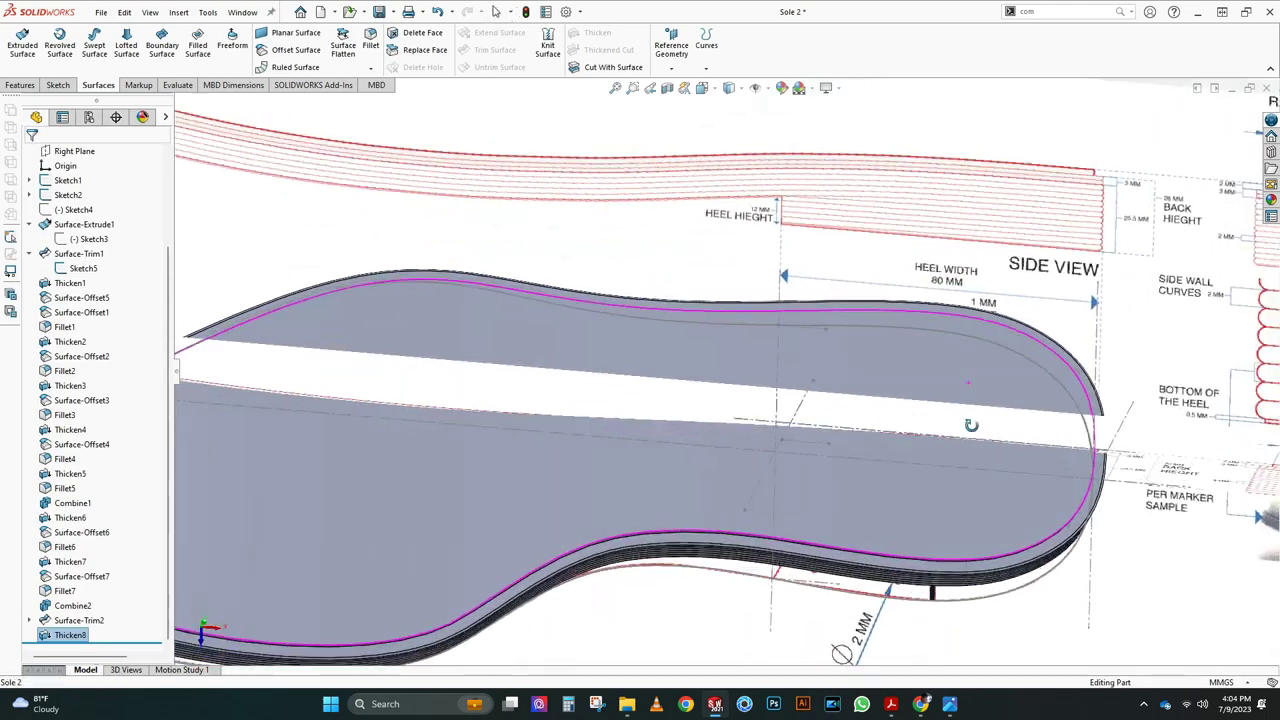
scroll(546, 423, "down", 4)
scroll(546, 423, "up", 4)
scroll(306, 249, "up", 3)
left_click(296, 49)
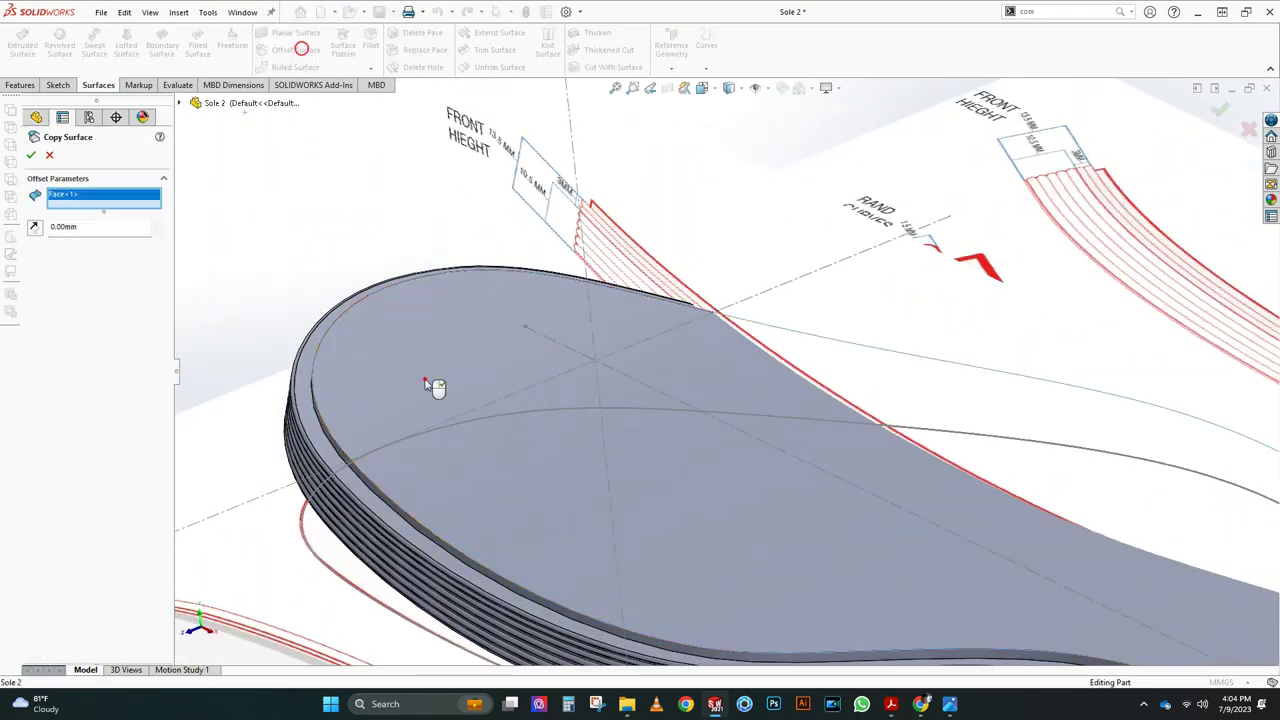
scroll(910, 455, "down", 5)
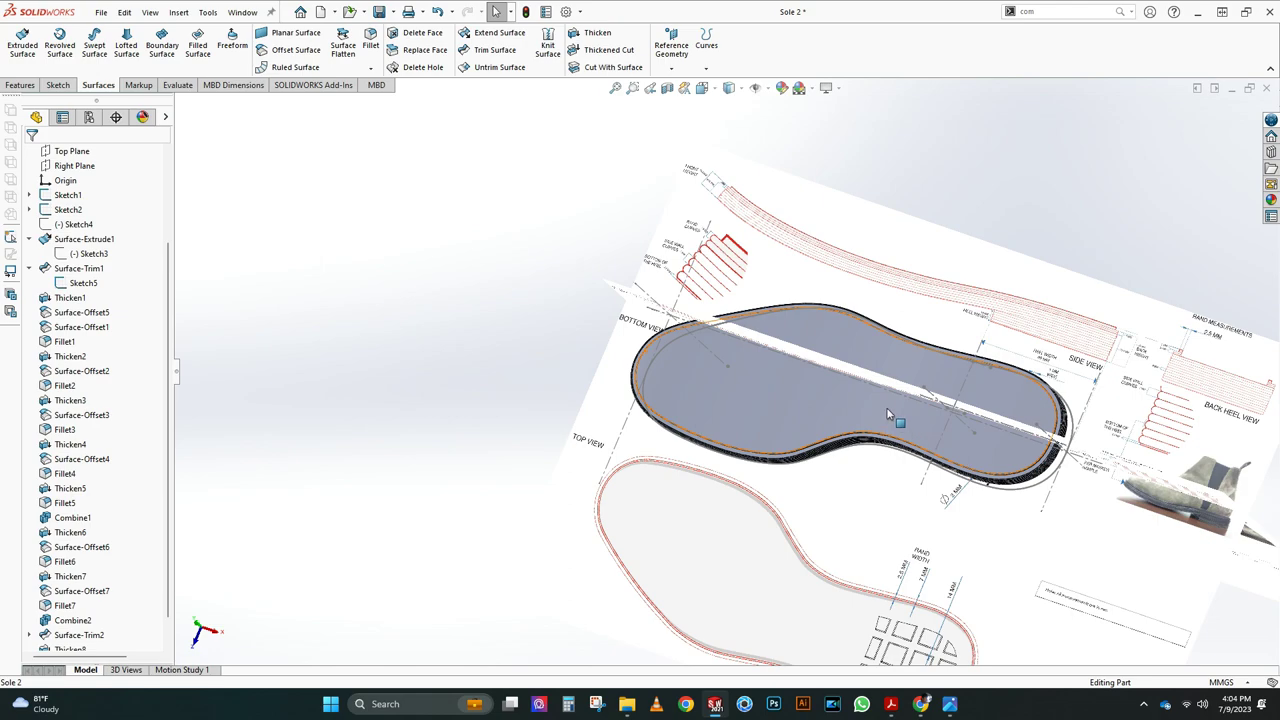
middle_click_drag(886, 407, 885, 421)
key("ctrl+5")
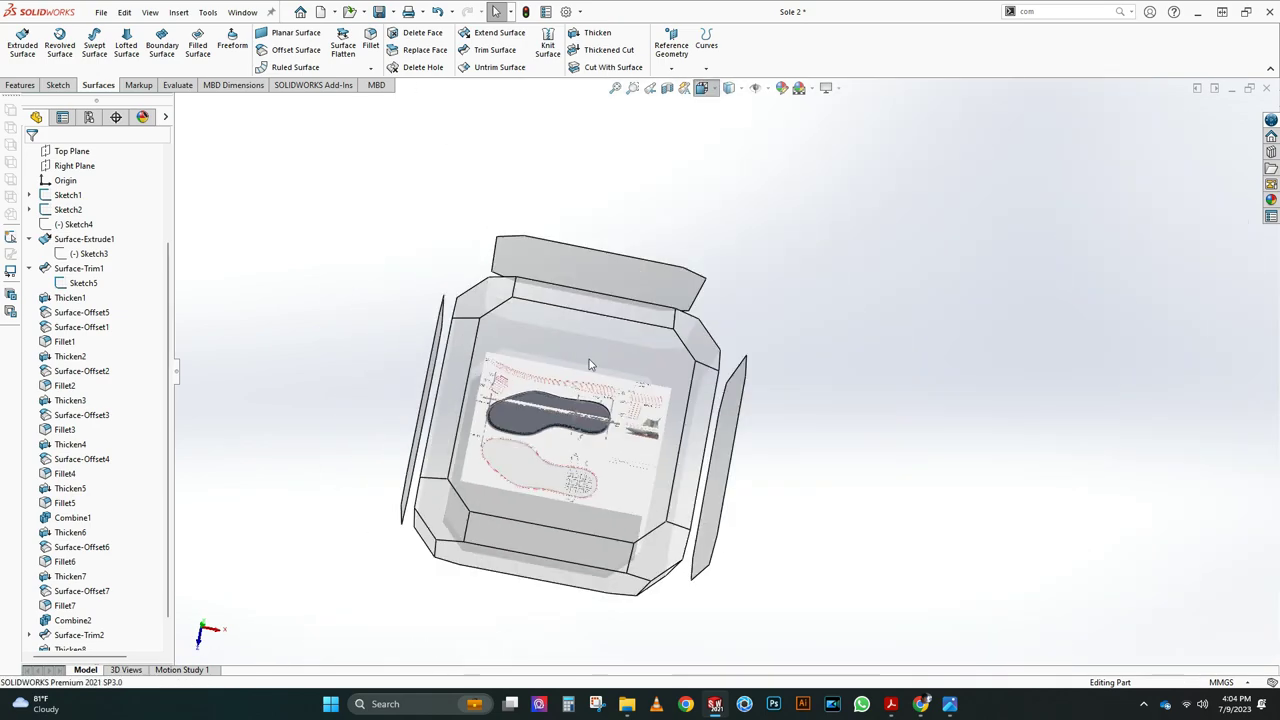
Sketch an inward offset of the sole outline on Top Plane and trim the copied surface to it.
left_click(92, 221)
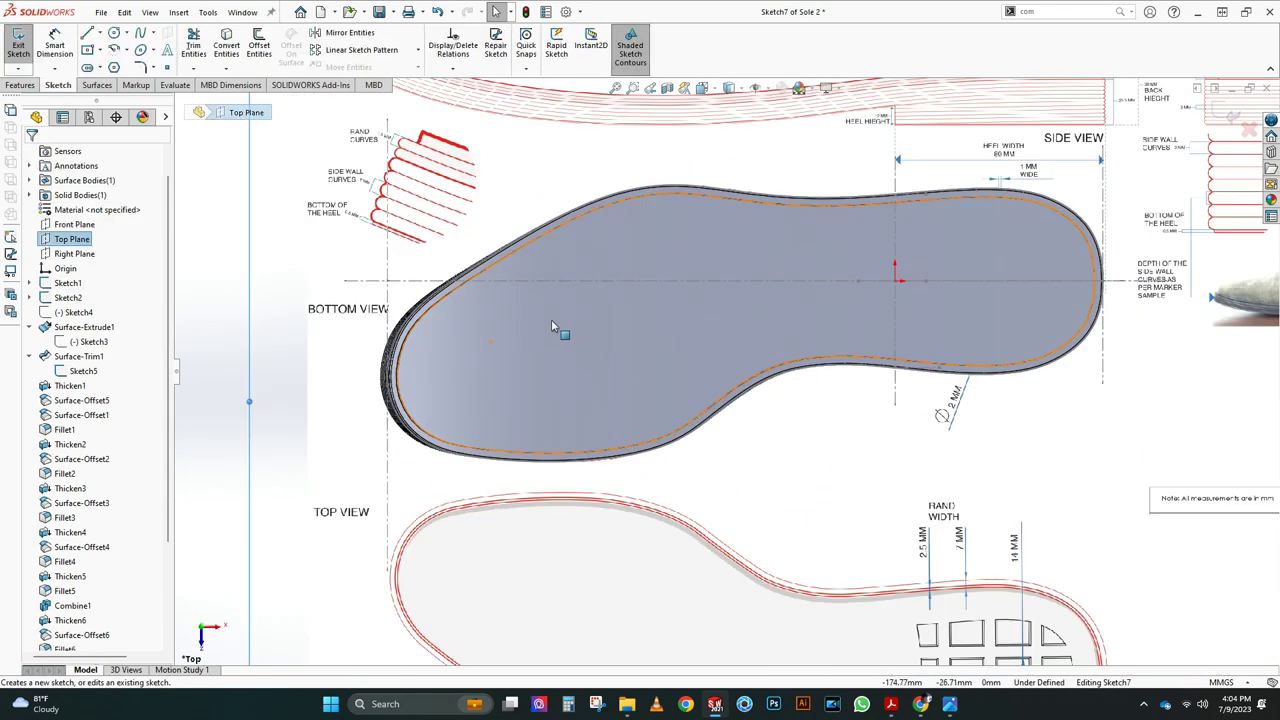
left_click(258, 47)
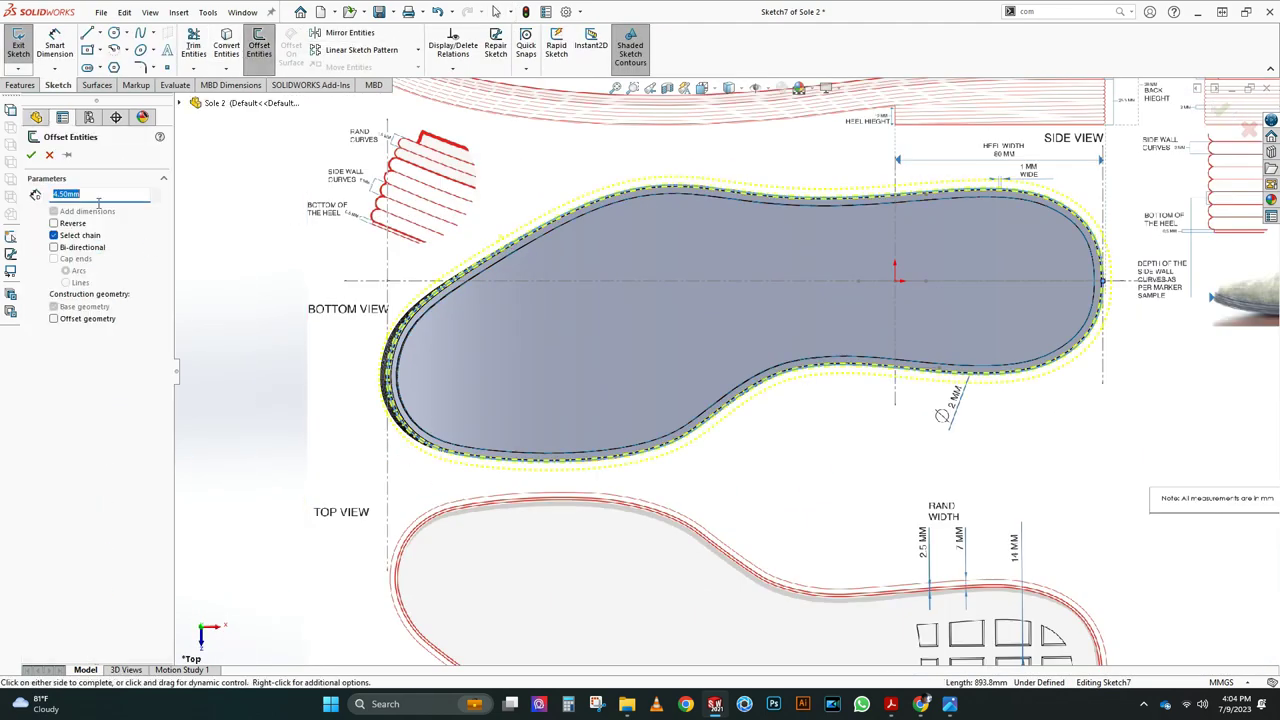
left_click(33, 154)
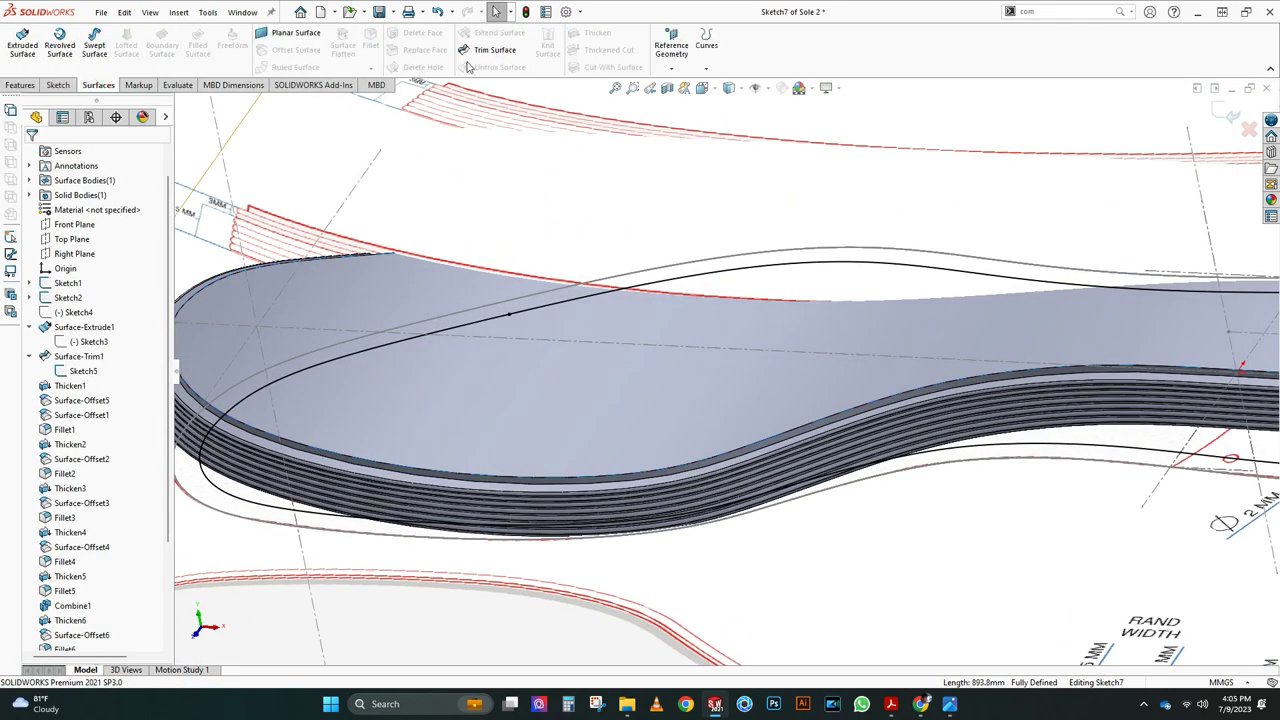
left_click(472, 50)
left_click(206, 292)
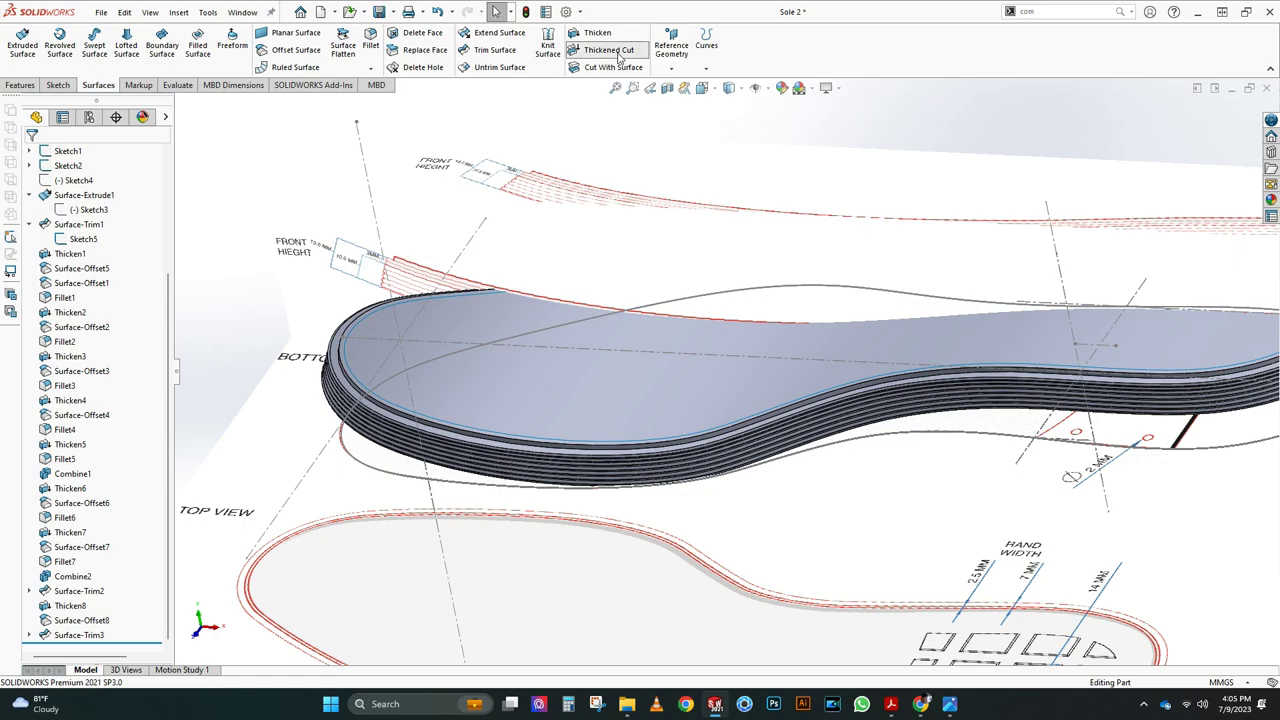
Cut into the sole with a thickened cut from Surface-Trim3 and save as Sole 3.
left_click(609, 49)
scroll(363, 290, "down", 3)
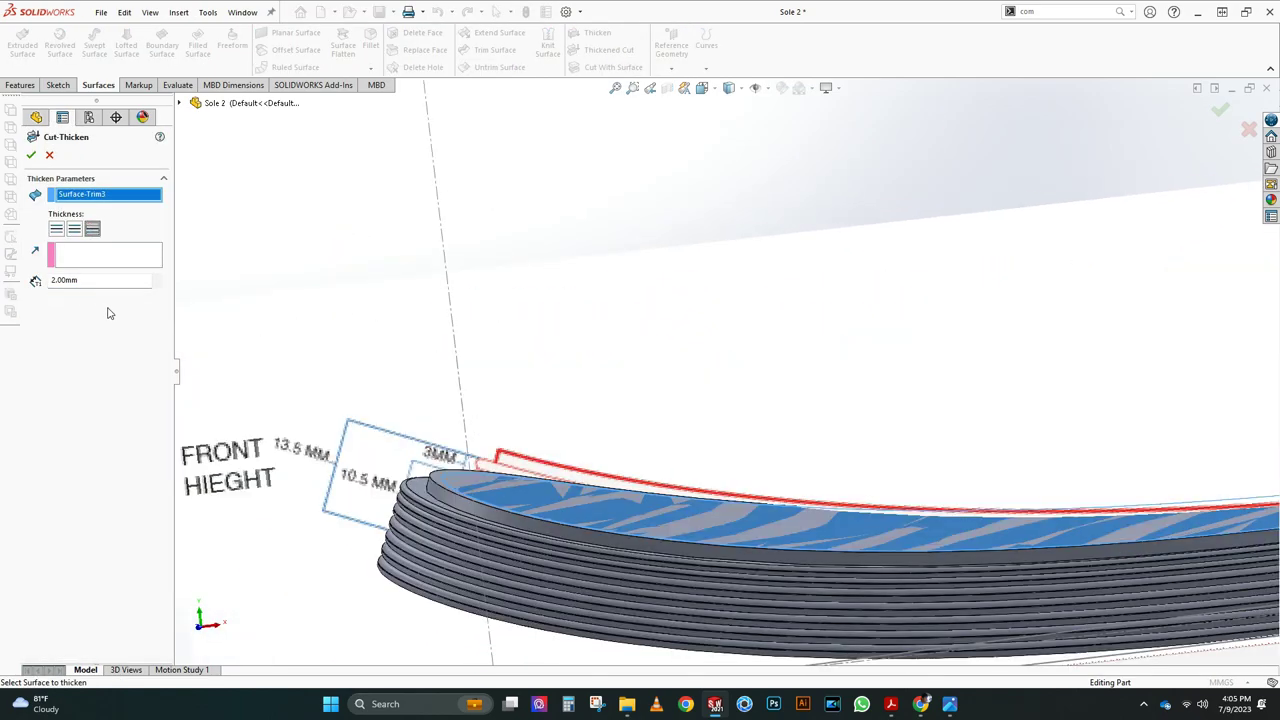
scroll(320, 310, "up", 3)
scroll(279, 335, "down", 3)
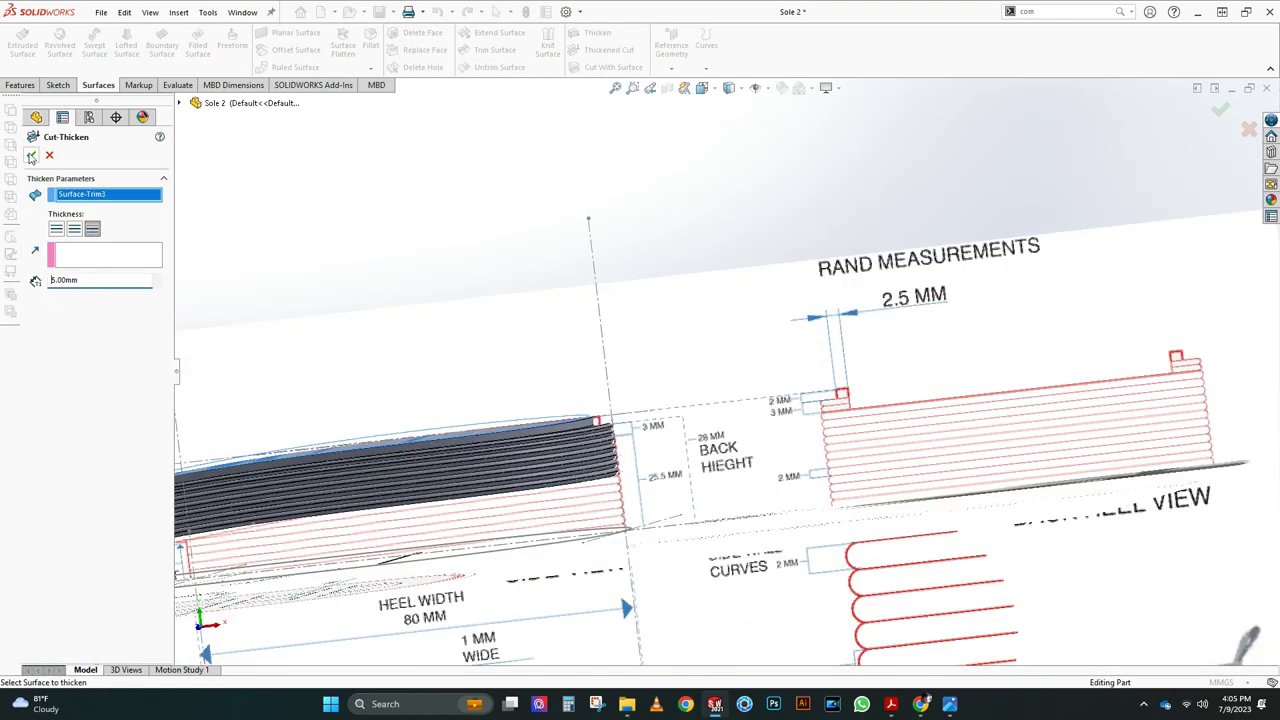
key("Return")
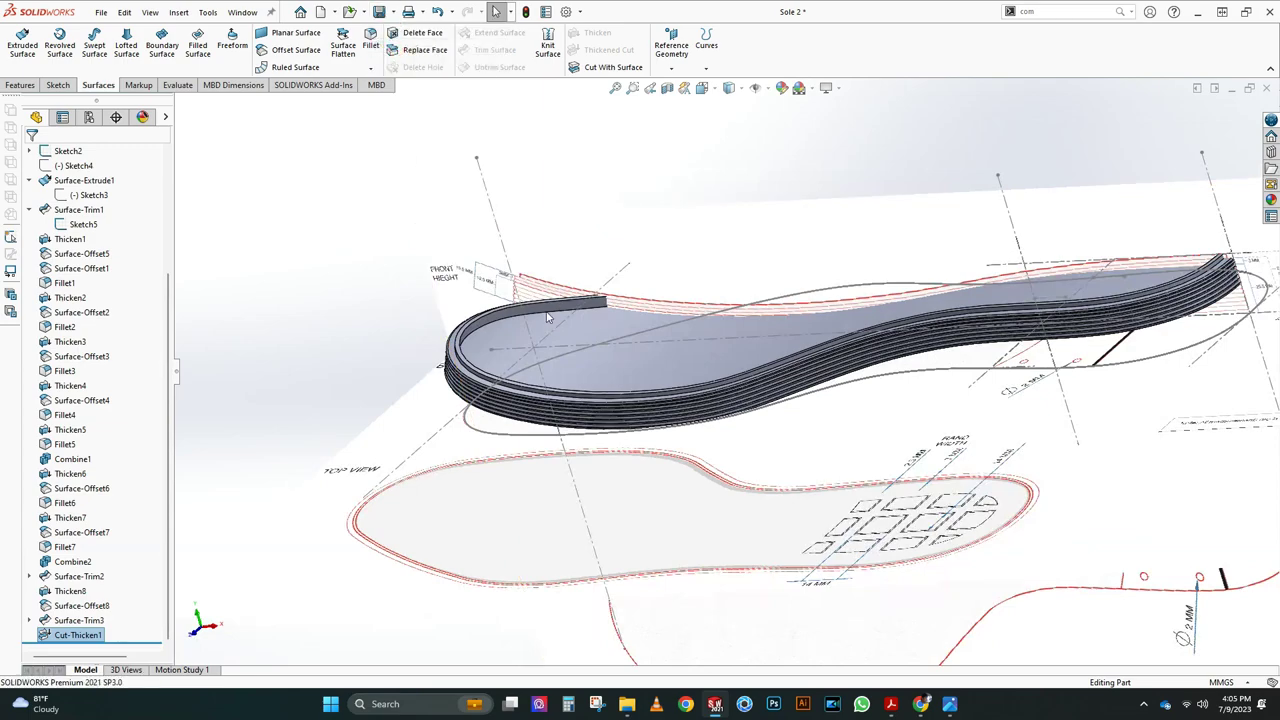
key("ctrl+shift+s")
key("Return")
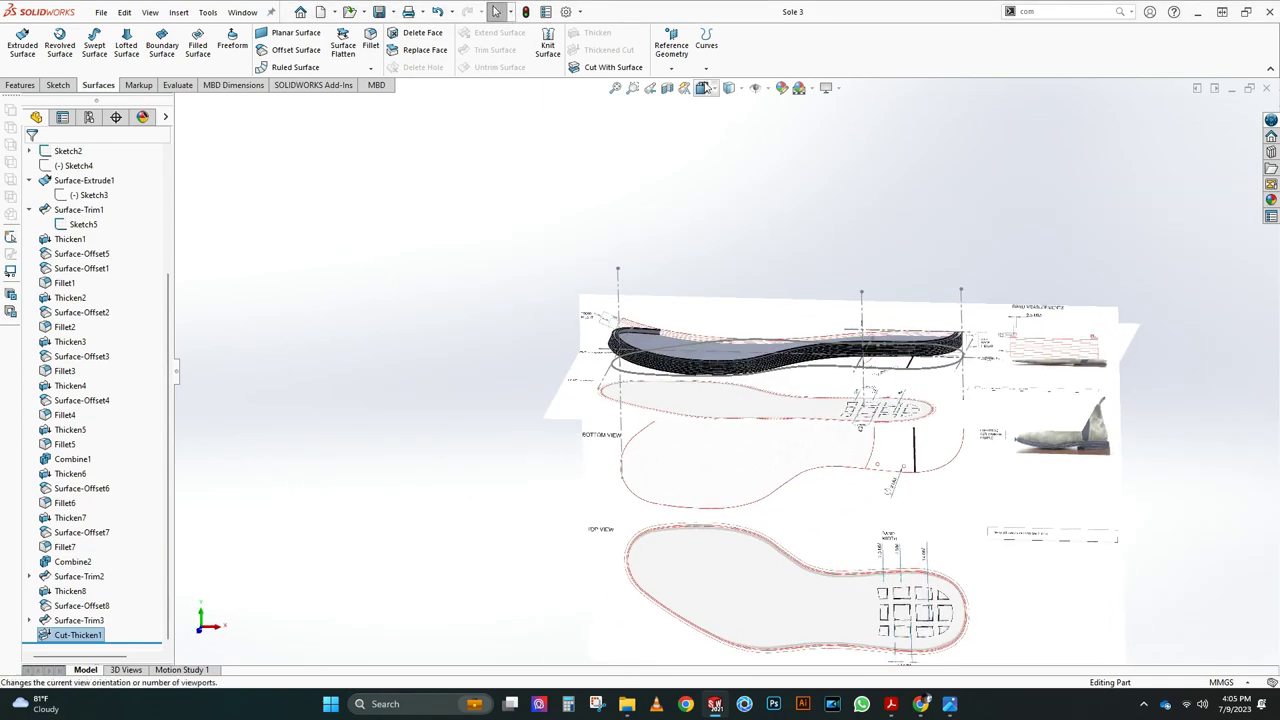
left_click(705, 90)
left_click(655, 392)
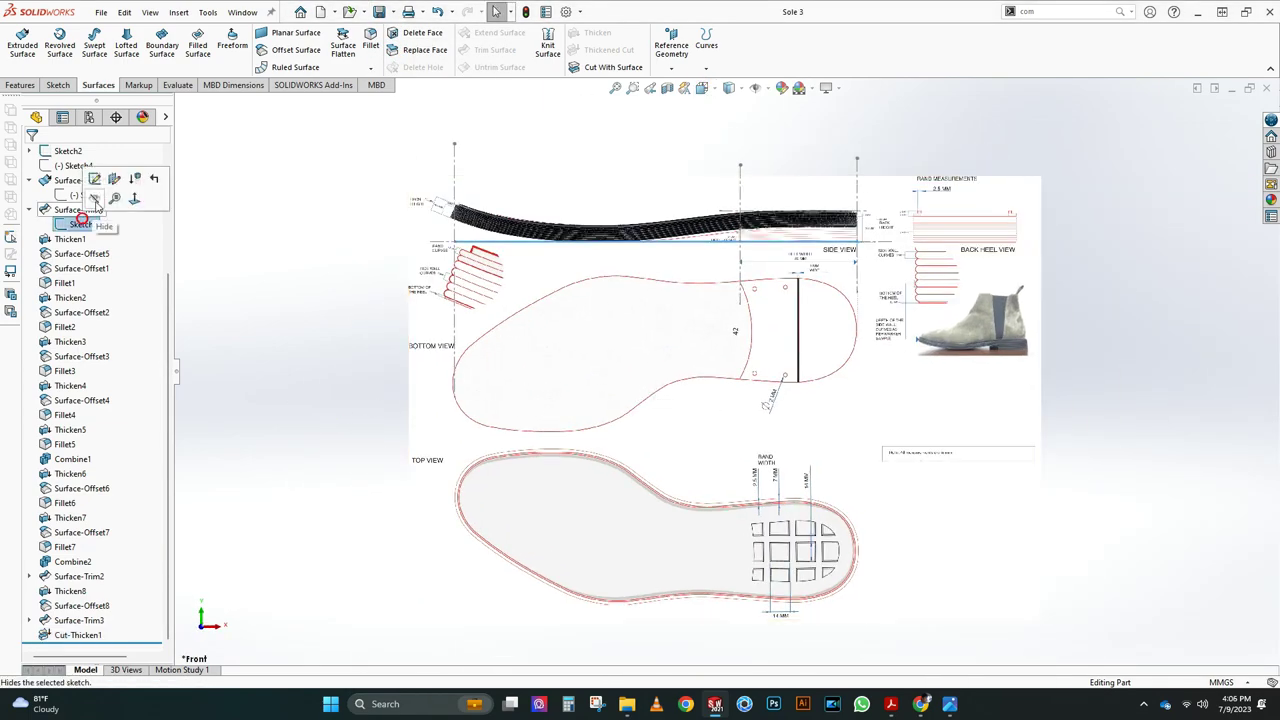
scroll(700, 240, "down", 3)
scroll(720, 300, "up", 3)
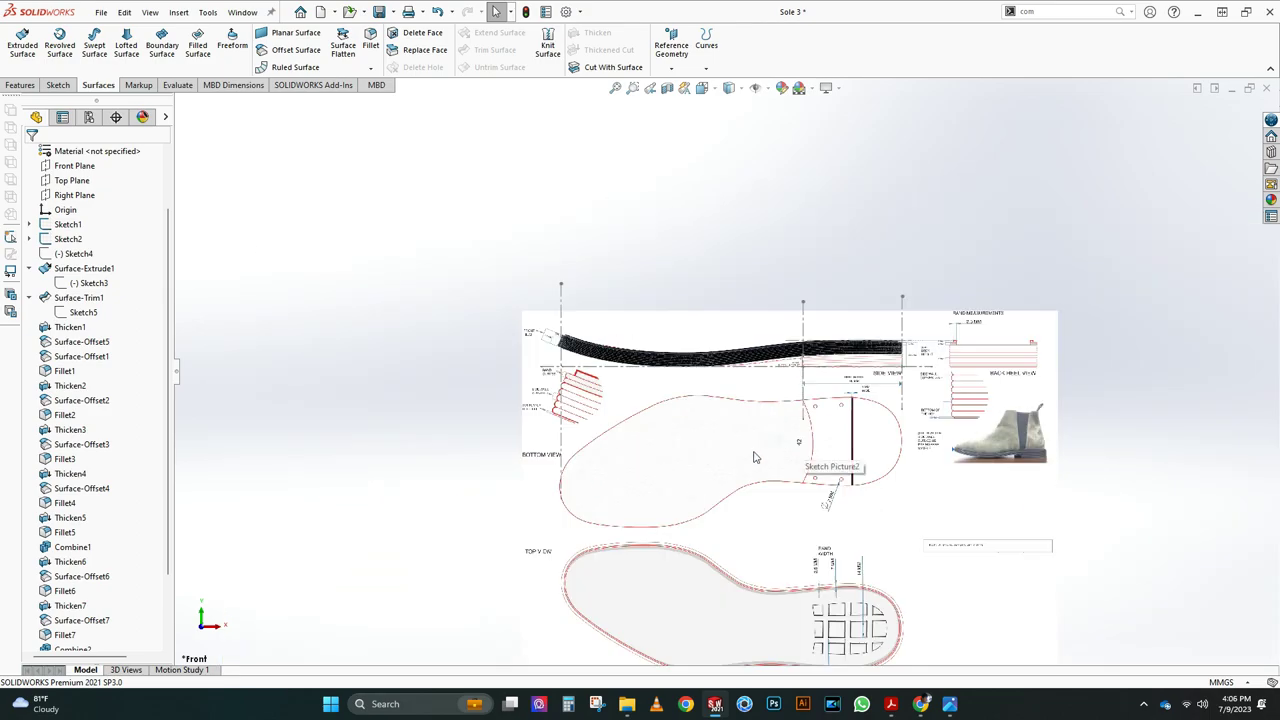
scroll(799, 370, "down", 4)
scroll(799, 370, "up", 2)
mouse_move(799, 370)
middle_mouse_down()
mouse_move(700, 423)
mouse_move(706, 371)
mouse_move(472, 314)
mouse_move(461, 394)
middle_mouse_up()
left_click(461, 394)
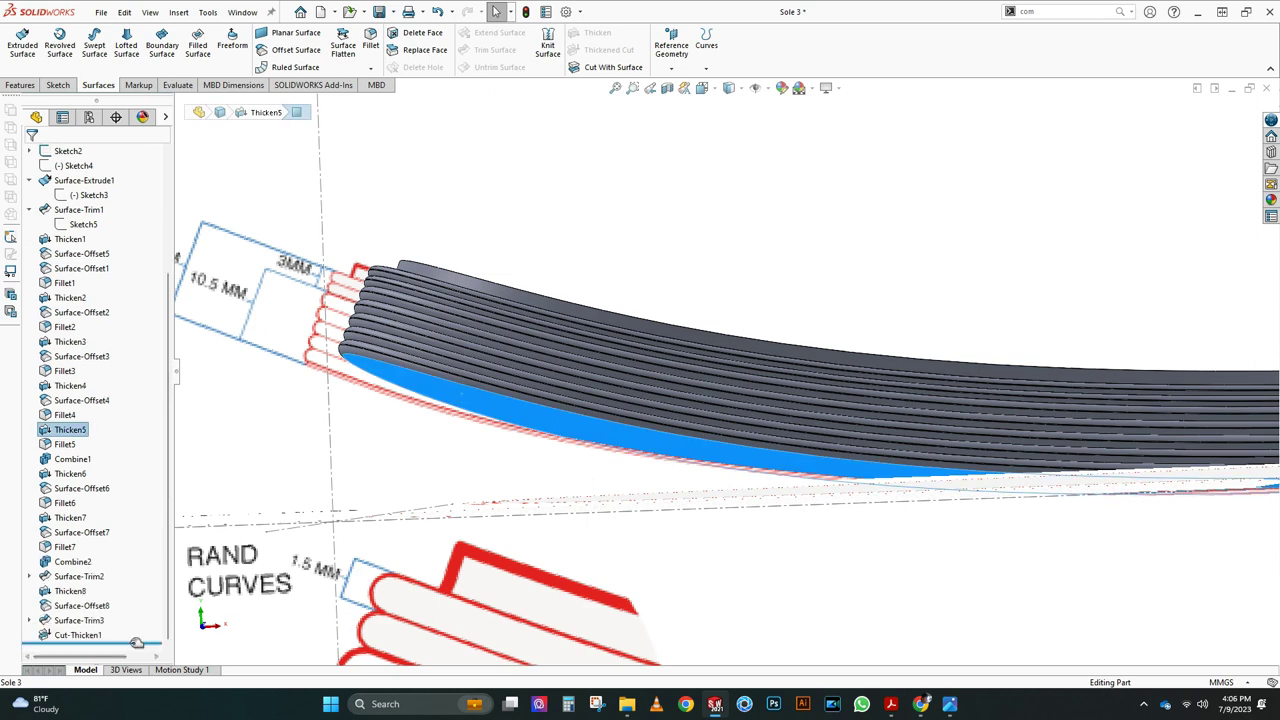
left_click(303, 50)
Confirm the offset copy of the face and thicken it into a 2 mm layer.
key("Return")
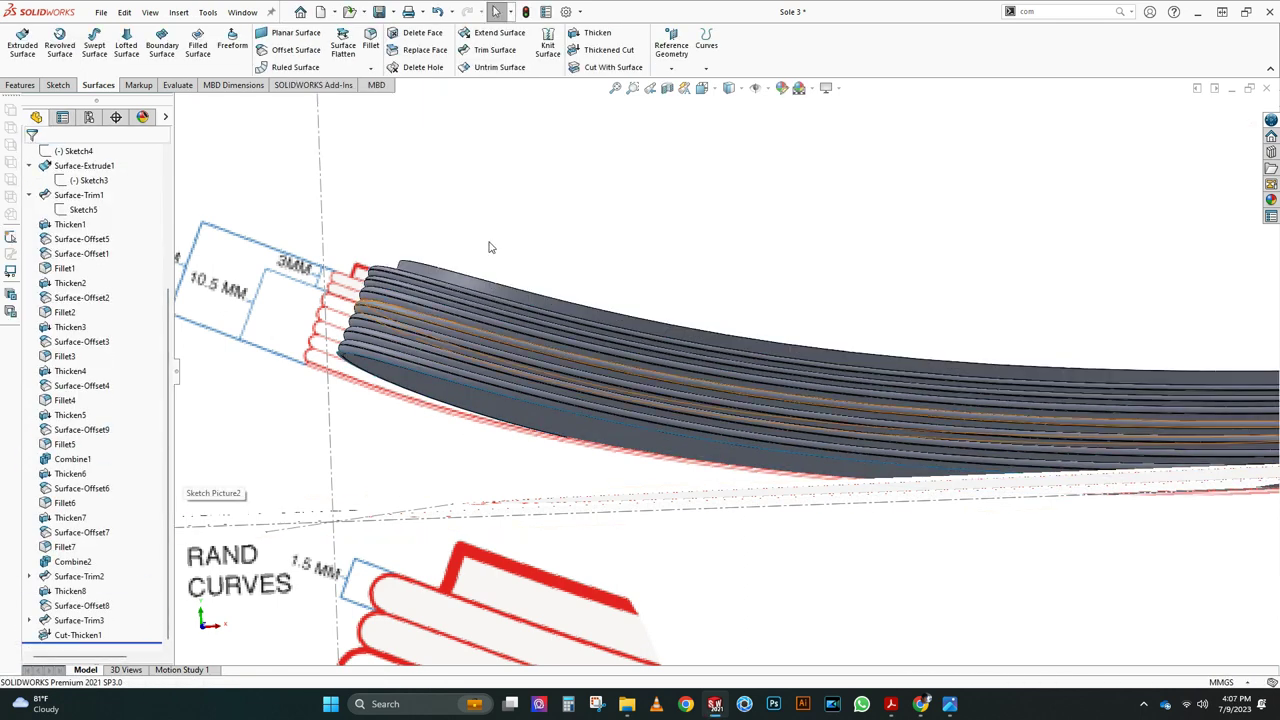
key("t")
type("2")
key("Return")
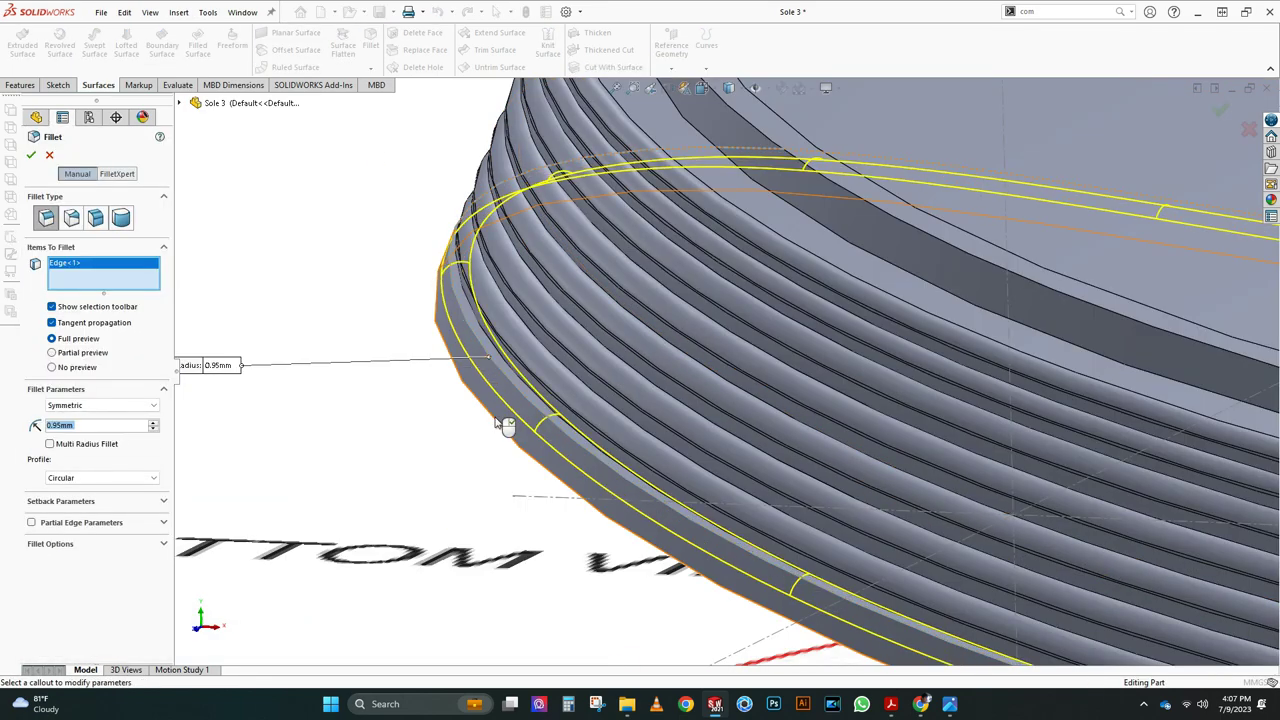
scroll(517, 426, "up", 3)
Apply the 0.95 mm edge fillet and view the whole sole from the top.
left_click(32, 156)
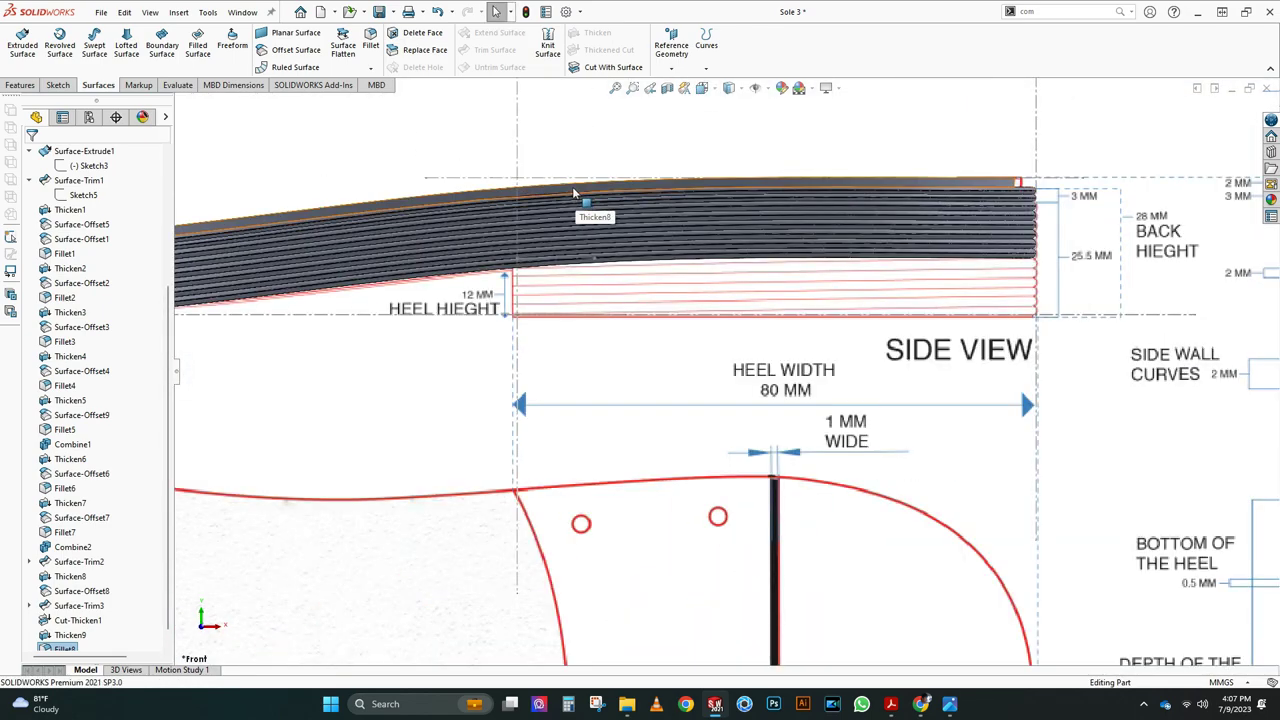
scroll(1138, 250, "down", 2)
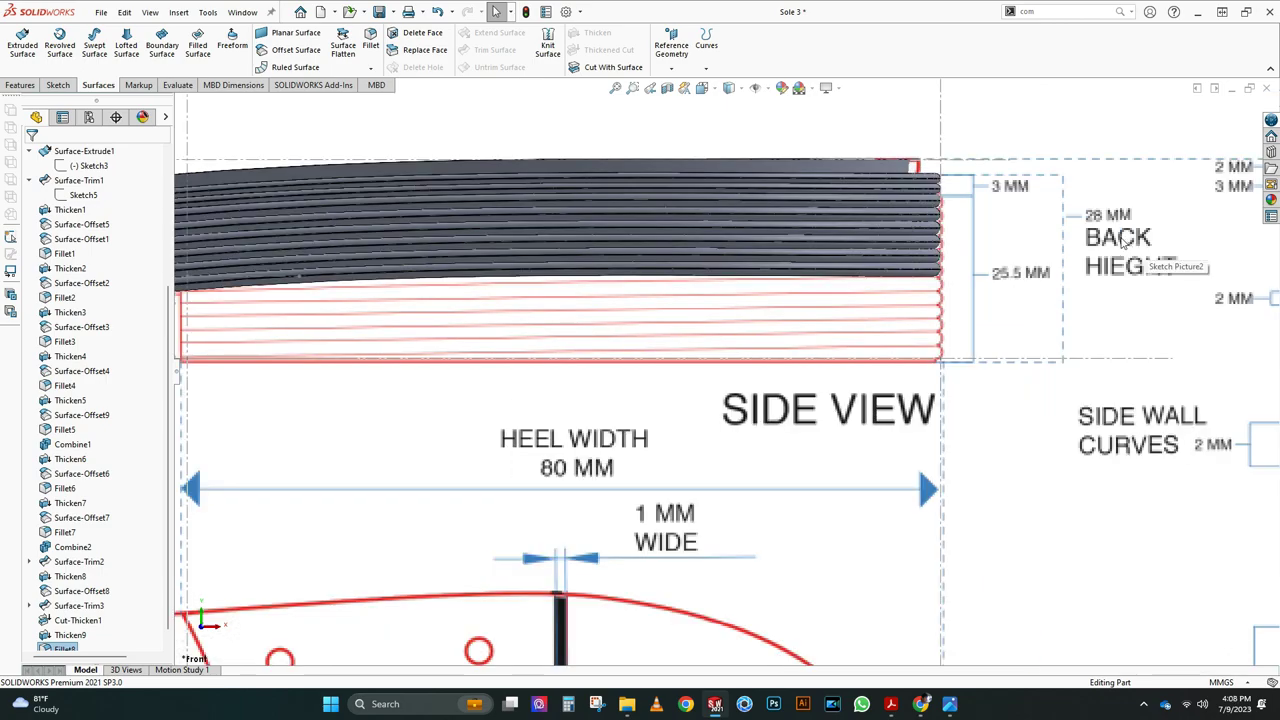
scroll(1122, 243, "up", 3)
left_click(702, 88)
left_click(728, 97)
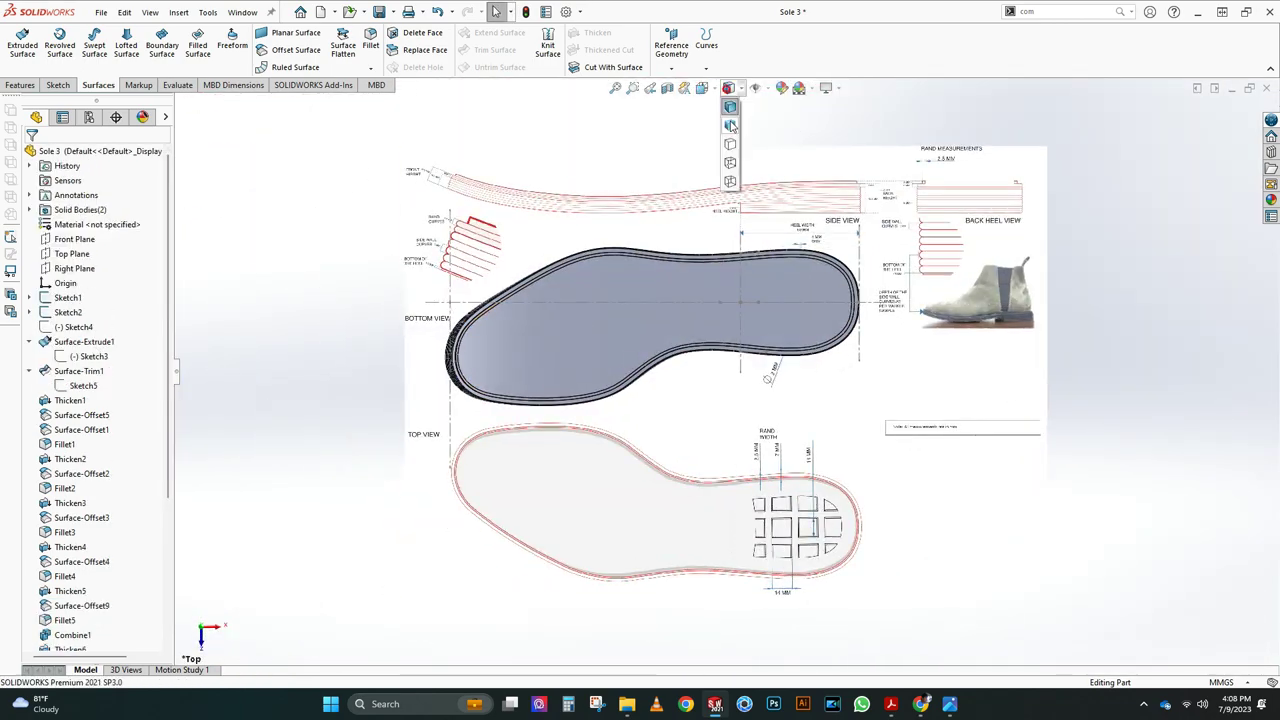
Show hidden lines and begin a new sketch on the Top Plane.
left_click(730, 137)
left_click(72, 253)
left_click(96, 230)
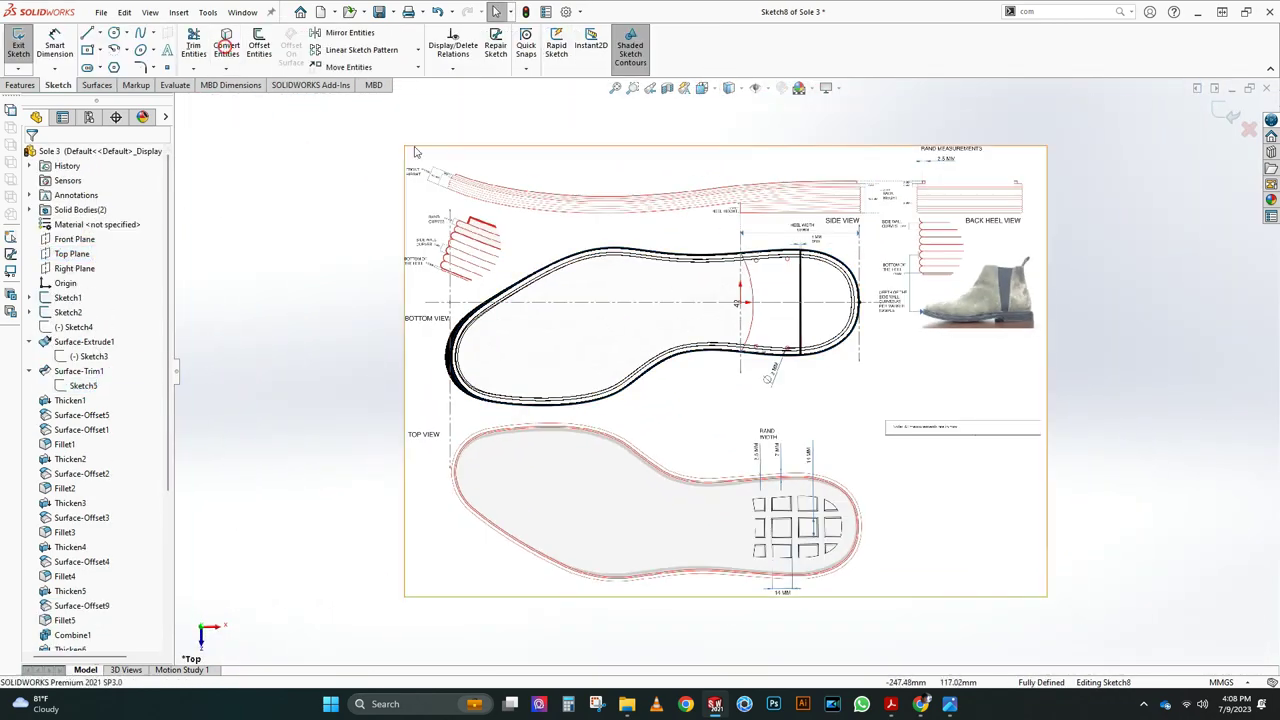
Draw a centrepoint arc across the heel of the sole.
key("a")
scroll(676, 297, "down", 3)
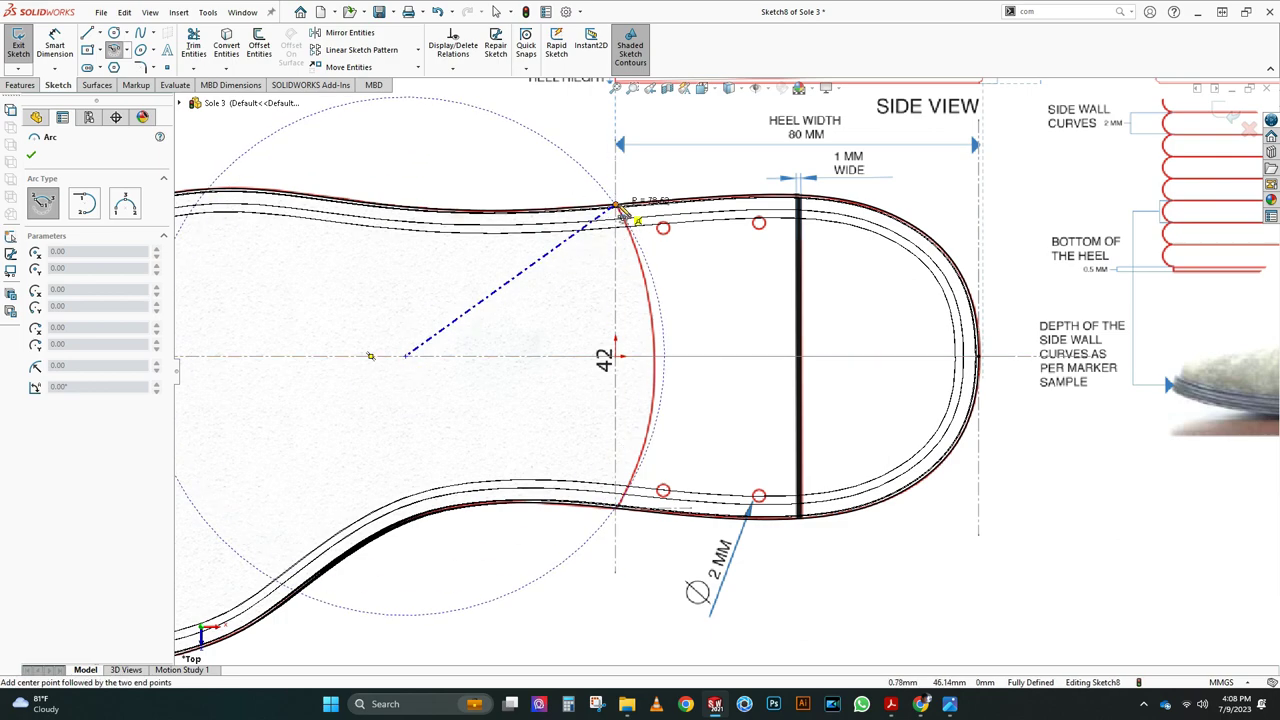
scroll(624, 214, "down", 3)
left_click(609, 308)
scroll(609, 308, "up", 6)
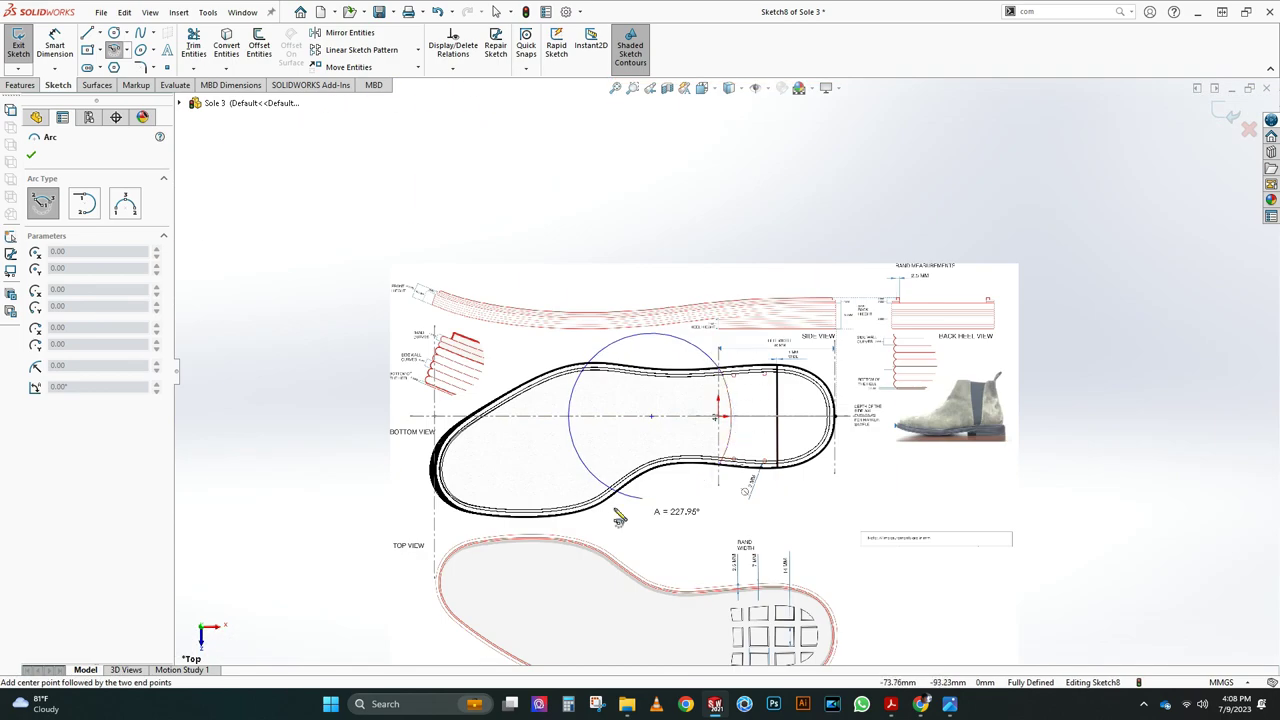
scroll(708, 500, "down", 3)
scroll(670, 520, "down", 3)
left_click(676, 515)
scroll(640, 470, "down", 3)
scroll(582, 355, "up", 5)
scroll(449, 289, "up", 3)
left_click(366, 283)
Dimension the arc radius to 93 mm and orbit to see the sole in 3D.
left_click(54, 45)
left_click(822, 270)
left_click(898, 263)
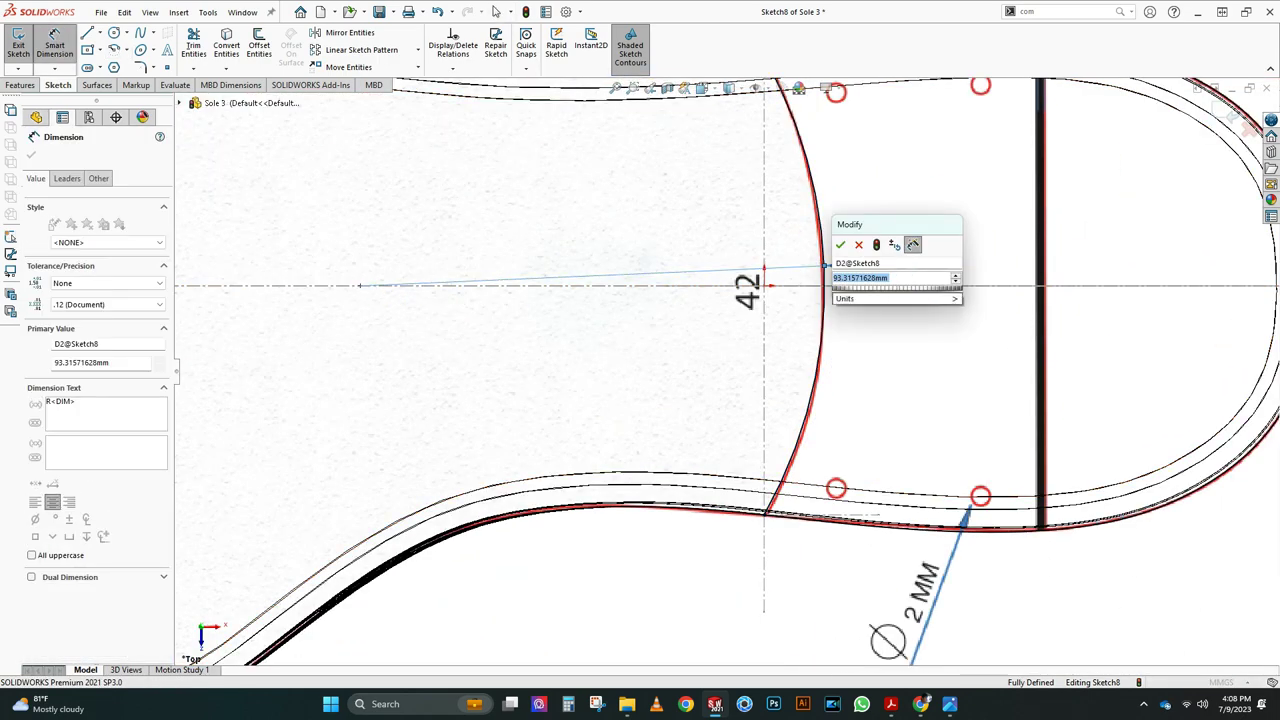
key("Return")
scroll(908, 268, "up", 5)
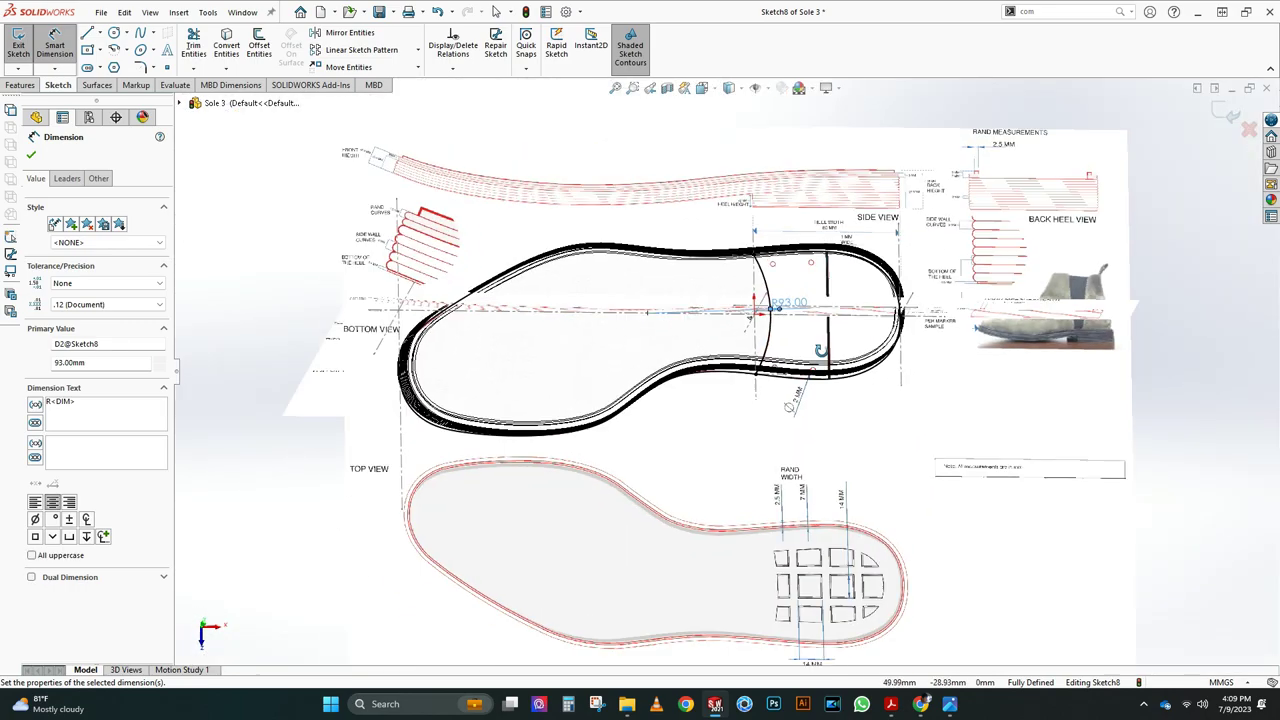
middle_click_drag(908, 268, 880, 480)
scroll(893, 572, "down", 5)
scroll(893, 572, "down", 5)
left_click(20, 84)
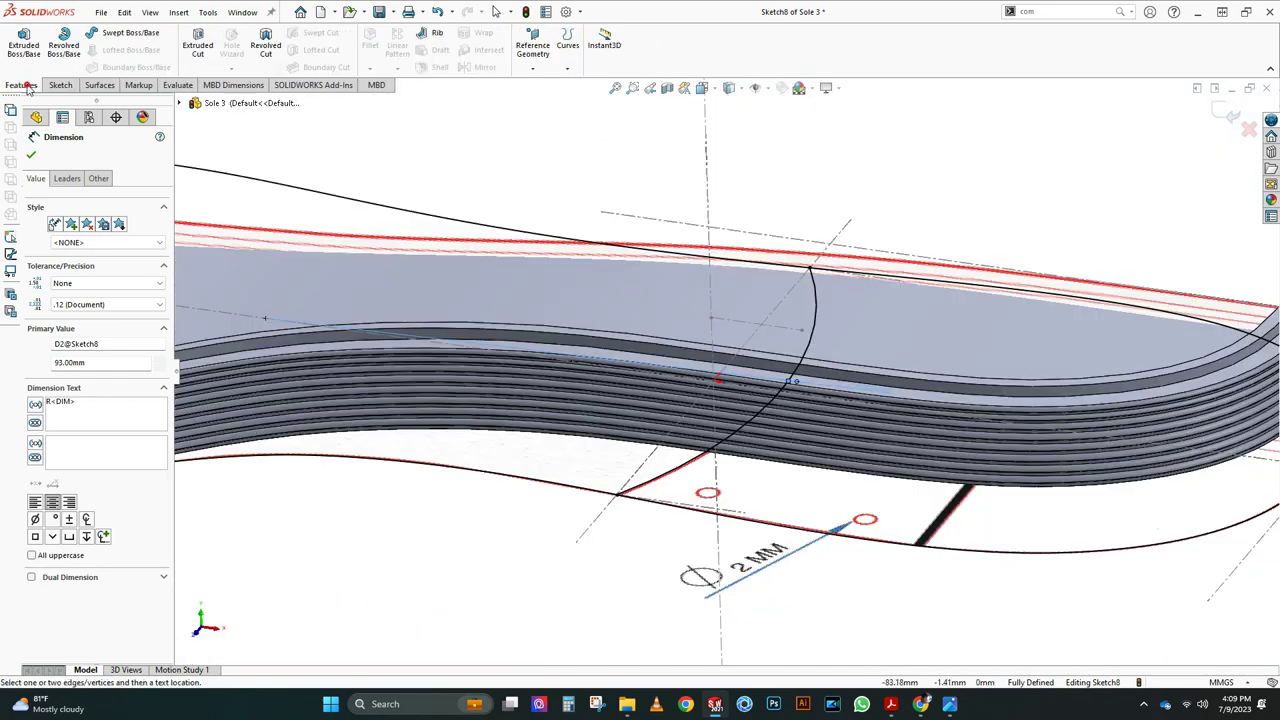
Extrude the sketched heel region 3 mm to form a thin heel layer.
left_click(23, 45)
type("3")
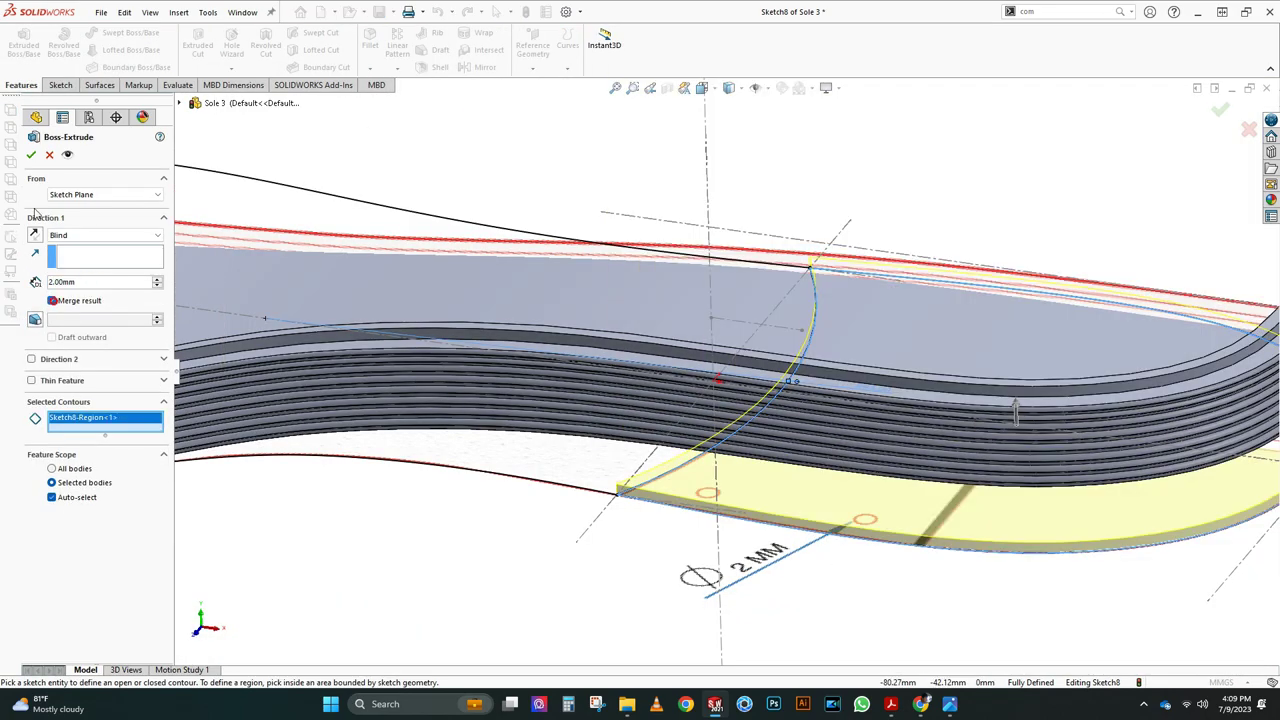
key("Return")
scroll(600, 460, "down", 2)
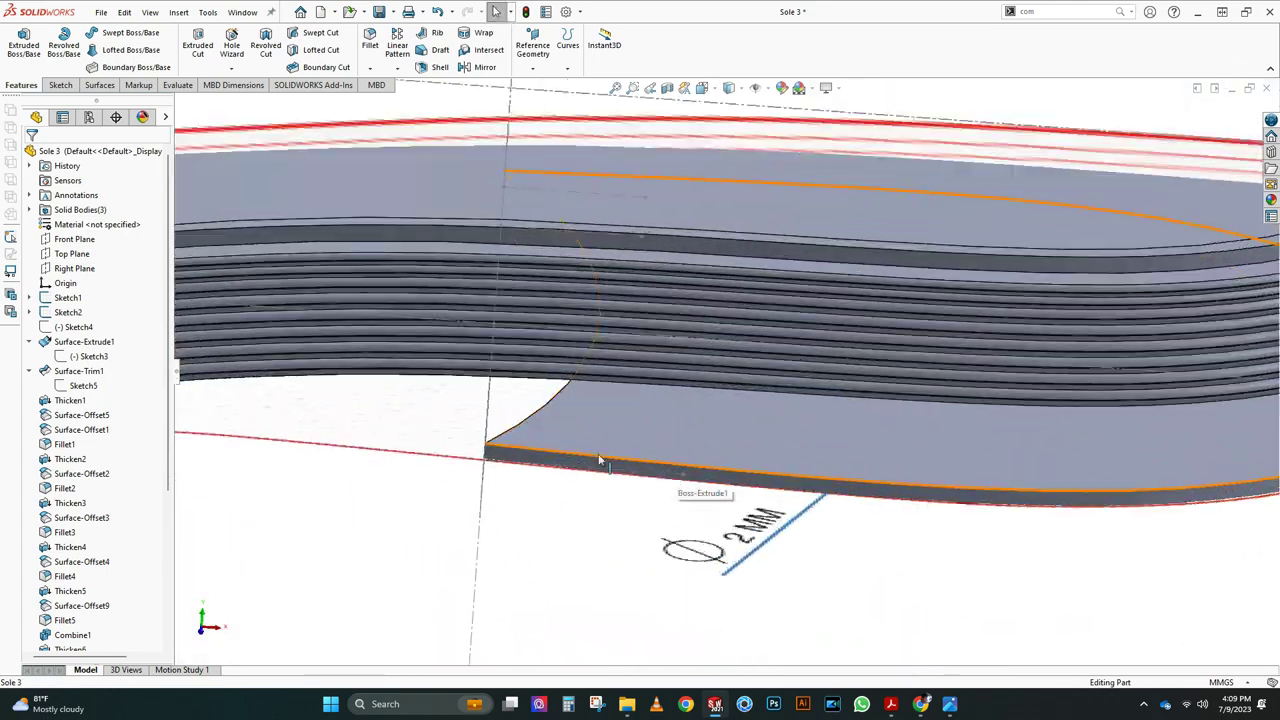
left_click(629, 465)
key("Escape")
scroll(760, 352, "up", 3)
middle_click_drag(760, 352, 563, 363)
Linear-pattern the Fillet9 body along the sketch line, 6 instances at 2 mm, then view from Front.
left_click(397, 40)
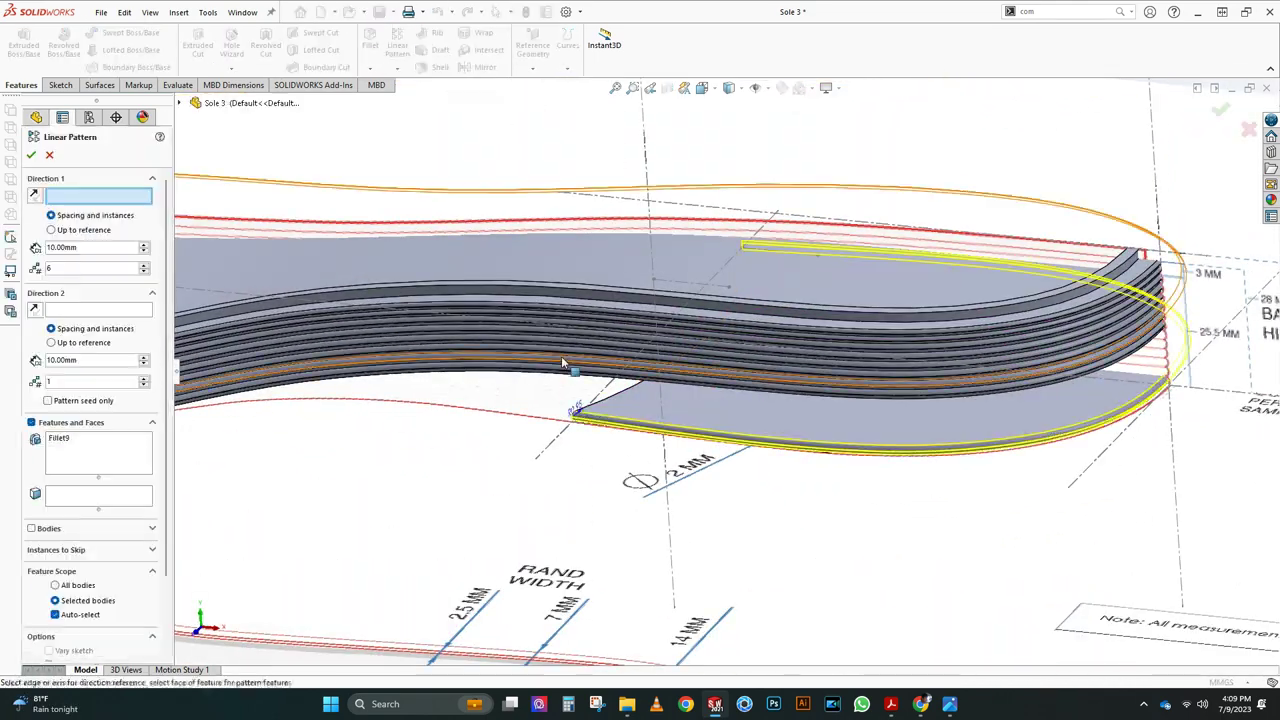
left_click(634, 168)
left_click(31, 528)
left_click(62, 247)
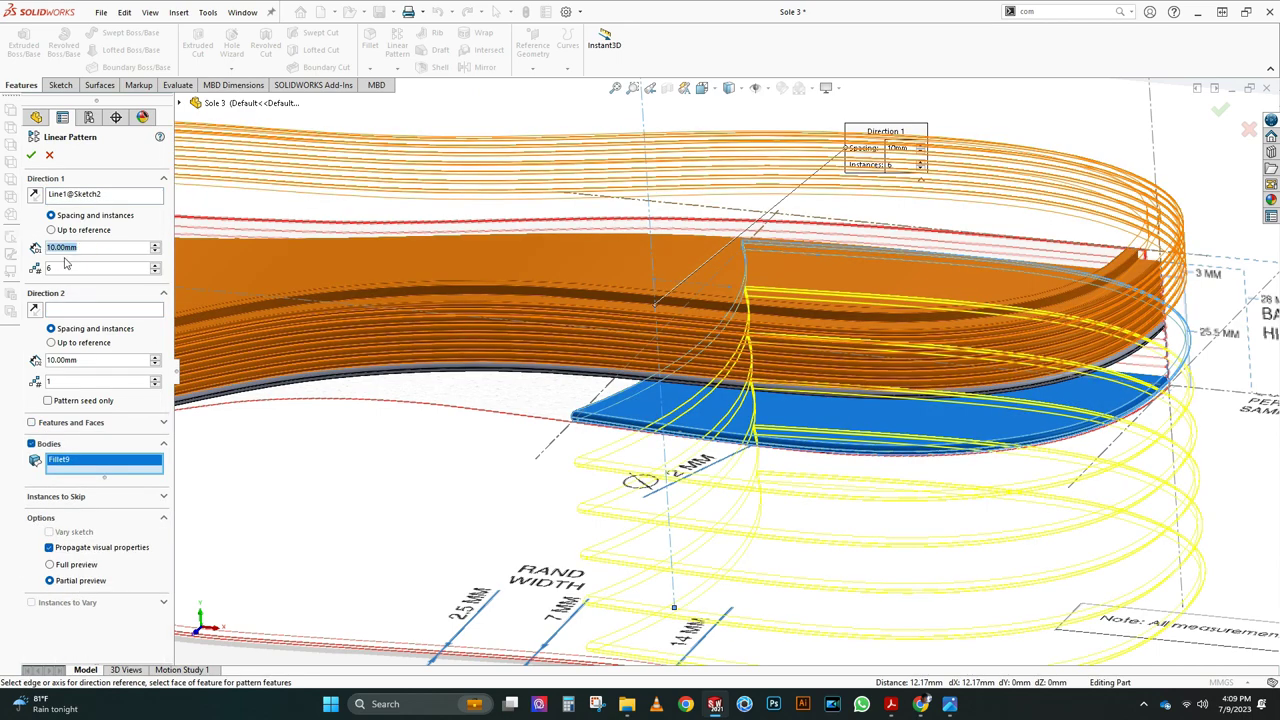
type("29mm")
left_click(33, 197)
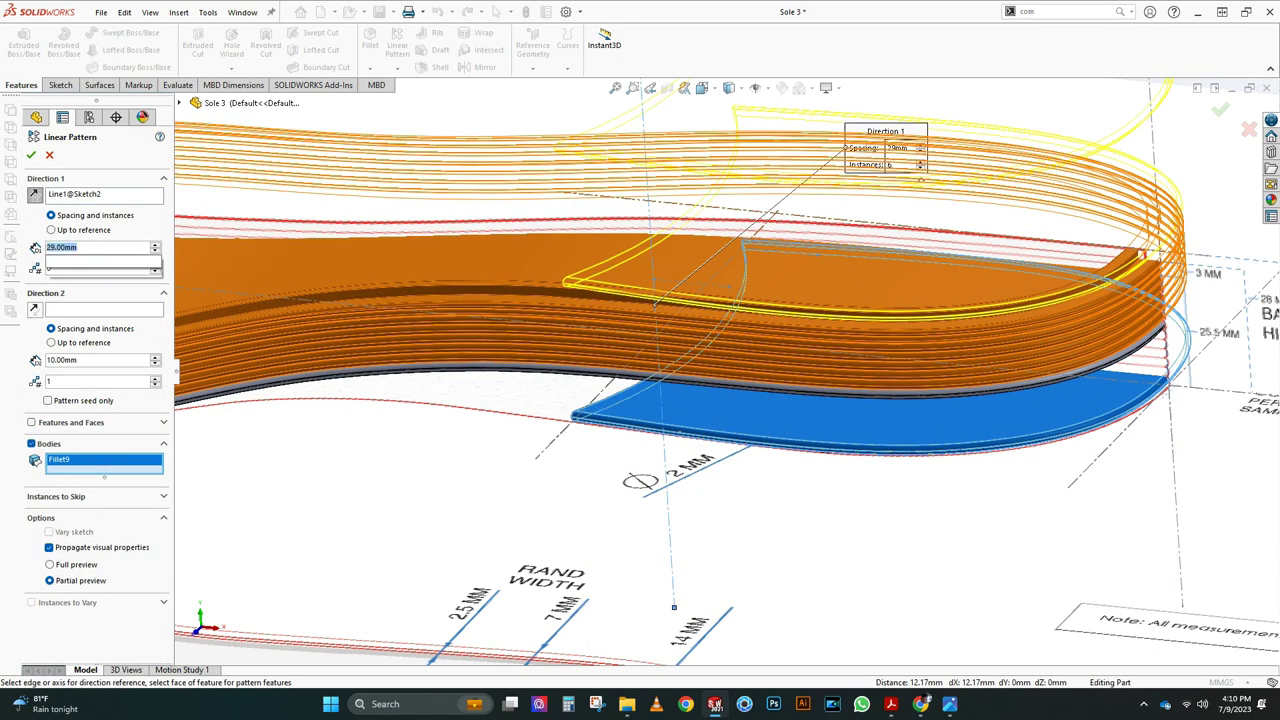
type("2")
key("Return")
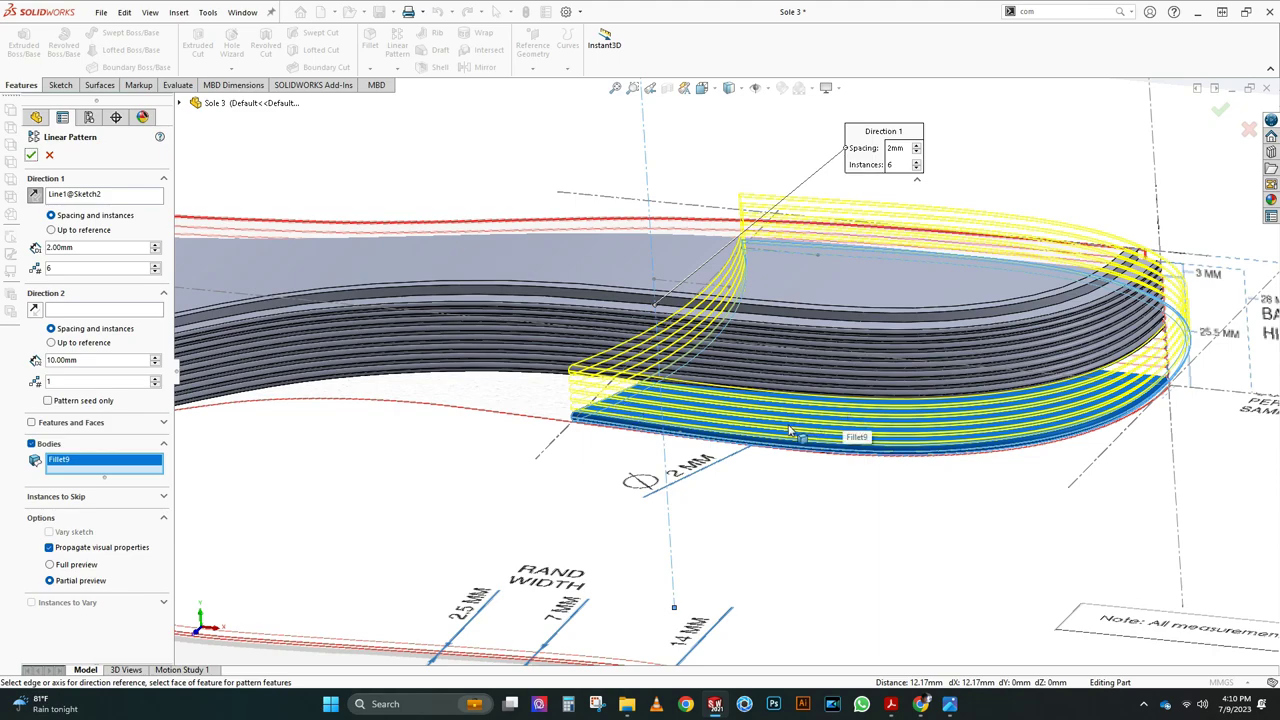
key("Return")
left_click(701, 87)
key("ctrl+1")
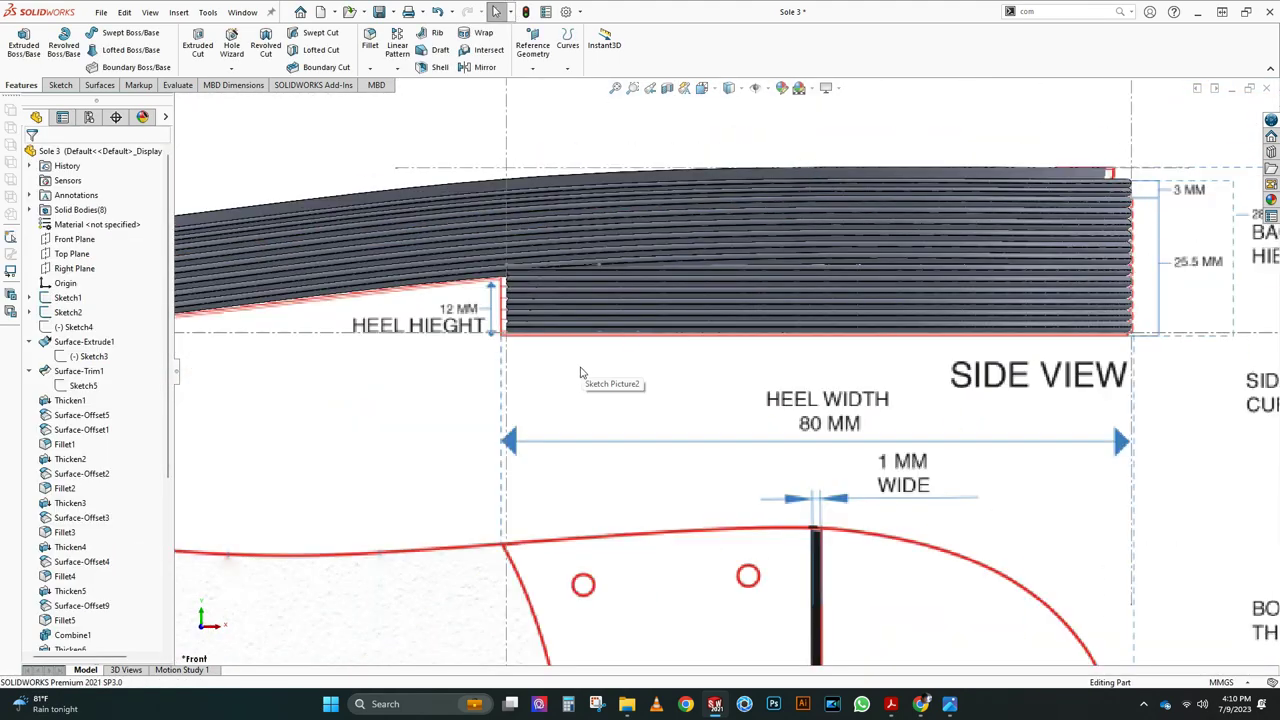
Add-combine the Fillet9 and LPattern1 heel bodies into one body.
mouse_move(580, 373)
middle_mouse_down()
mouse_move(689, 417)
mouse_move(1058, 291)
mouse_move(928, 456)
middle_mouse_up()
left_click(1060, 10)
left_click(1050, 40)
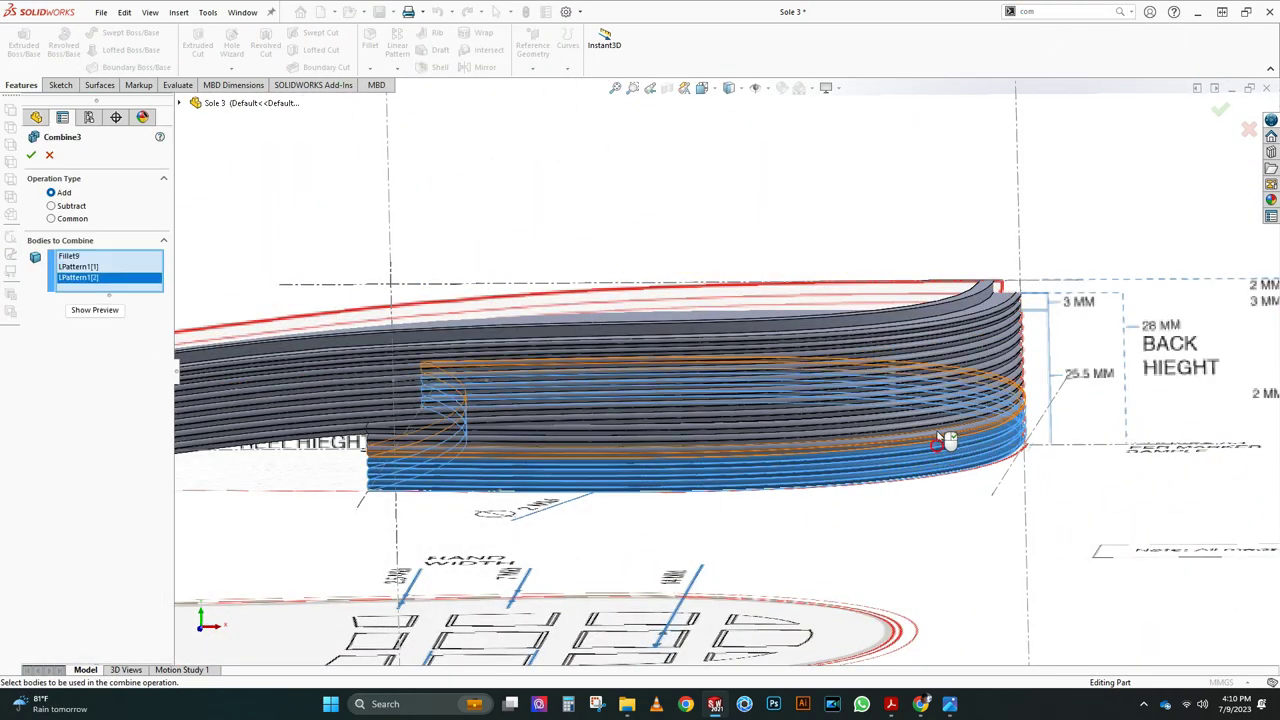
mouse_move(548, 242)
middle_mouse_down()
mouse_move(572, 332)
mouse_move(379, 274)
mouse_move(591, 482)
mouse_move(603, 462)
mouse_move(681, 541)
middle_mouse_up()
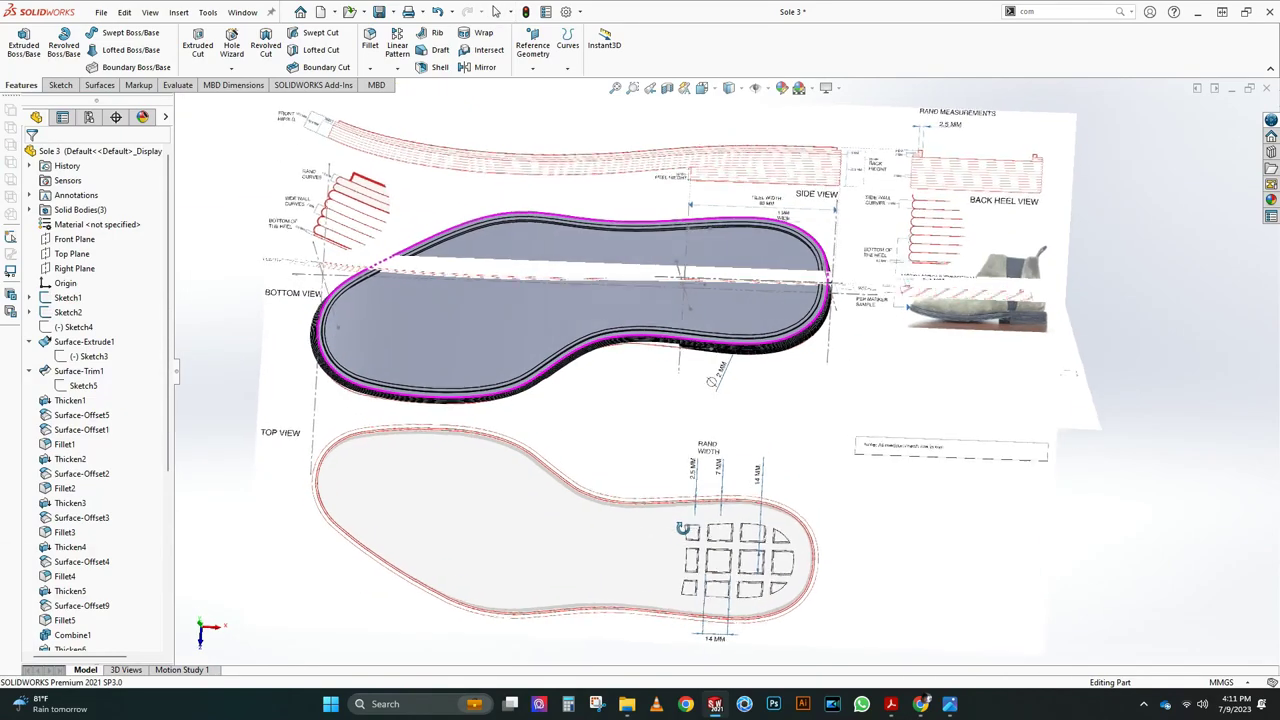
middle_click_drag(681, 541, 700, 450)
Abandon a second Combine and begin a new sketch on the Top Plane.
left_click(1060, 11)
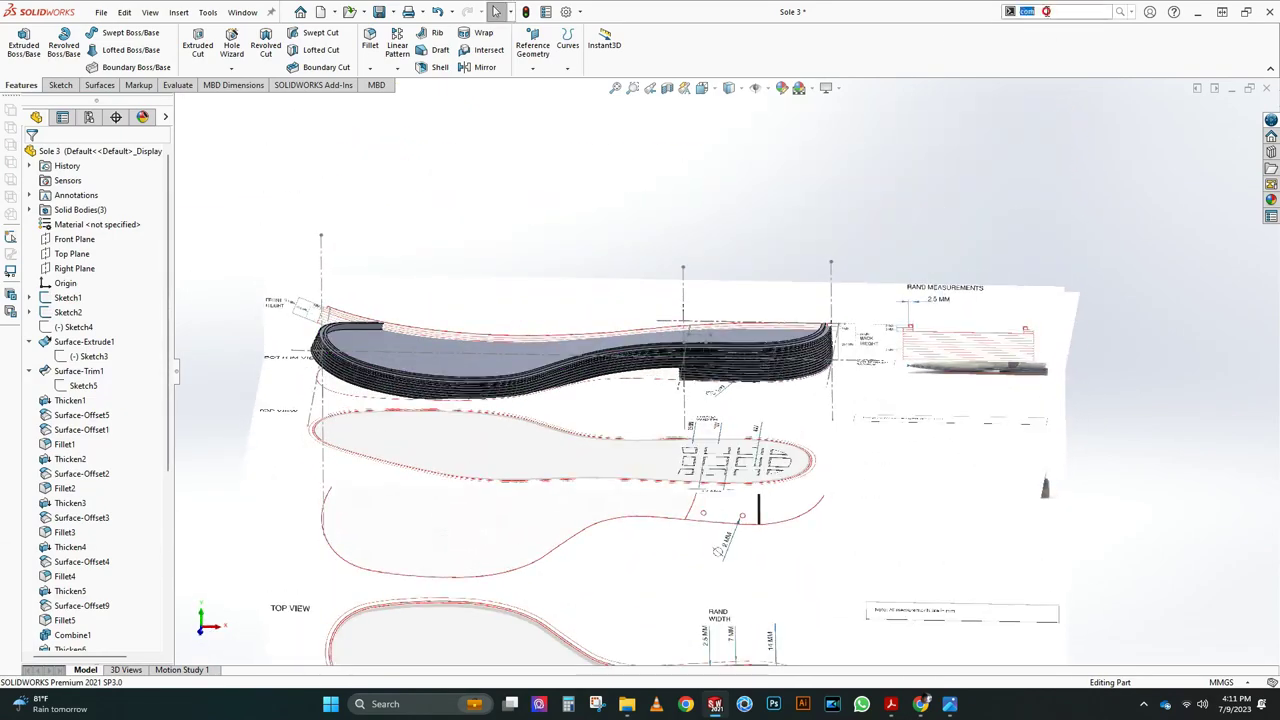
left_click(1080, 45)
scroll(758, 383, "down", 3)
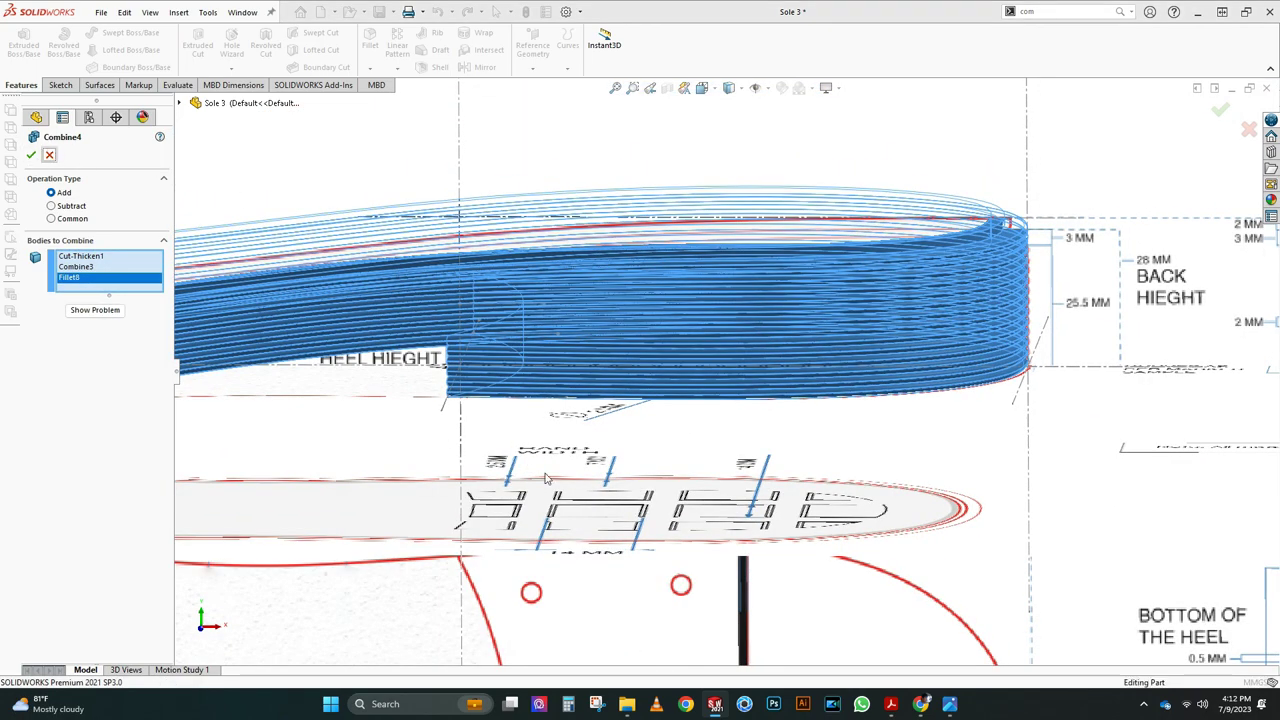
key("Escape")
scroll(603, 378, "up", 2)
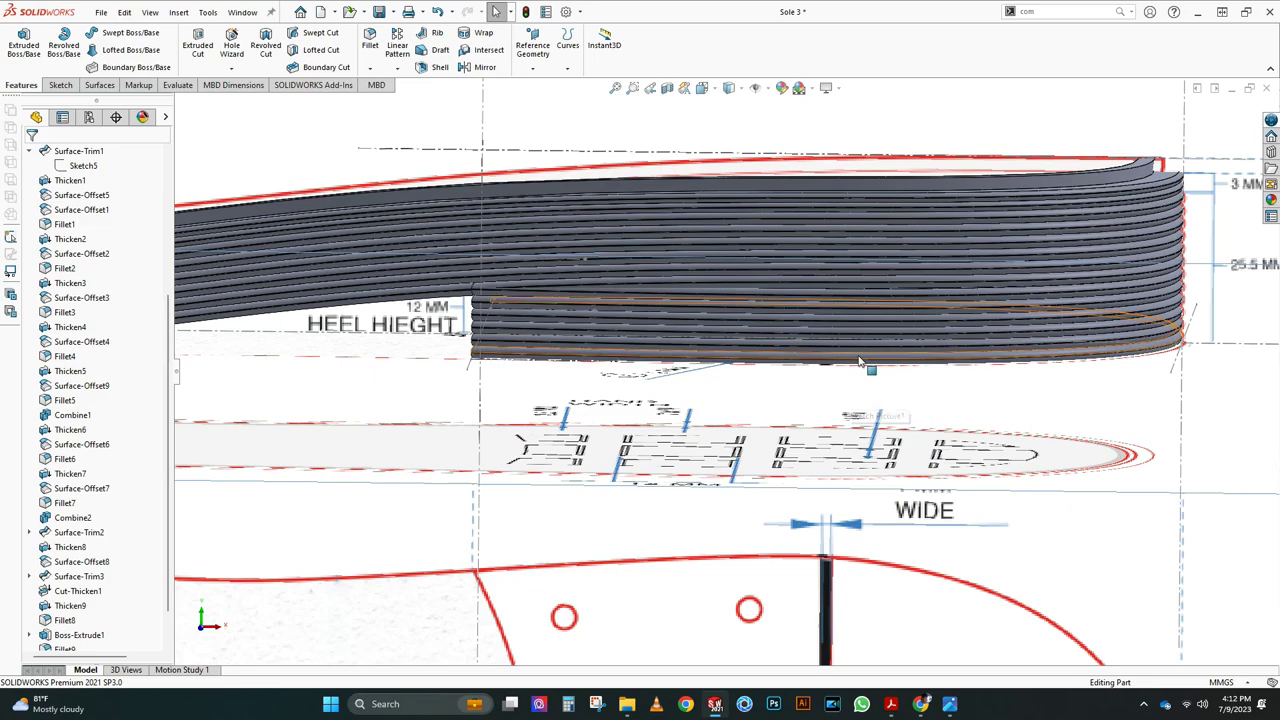
left_click(919, 318)
scroll(604, 390, "up", 5)
middle_click_drag(604, 390, 425, 494)
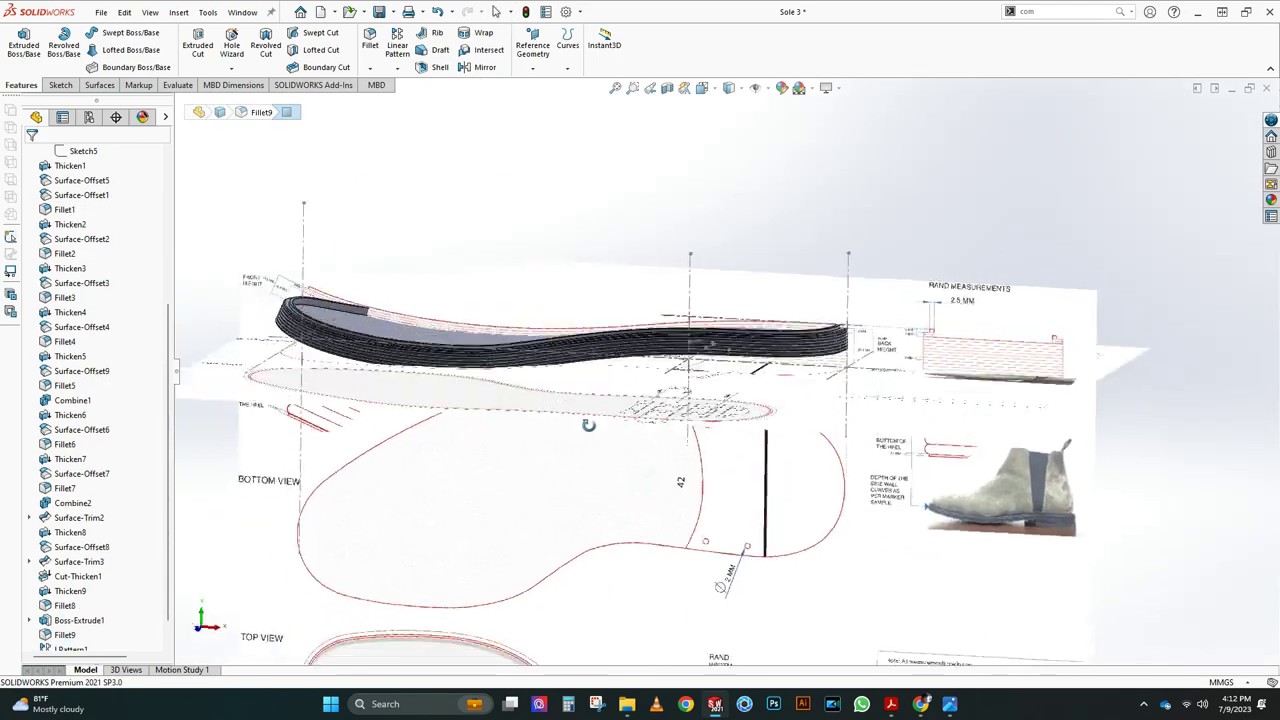
scroll(425, 494, "down", 3)
left_click(72, 253)
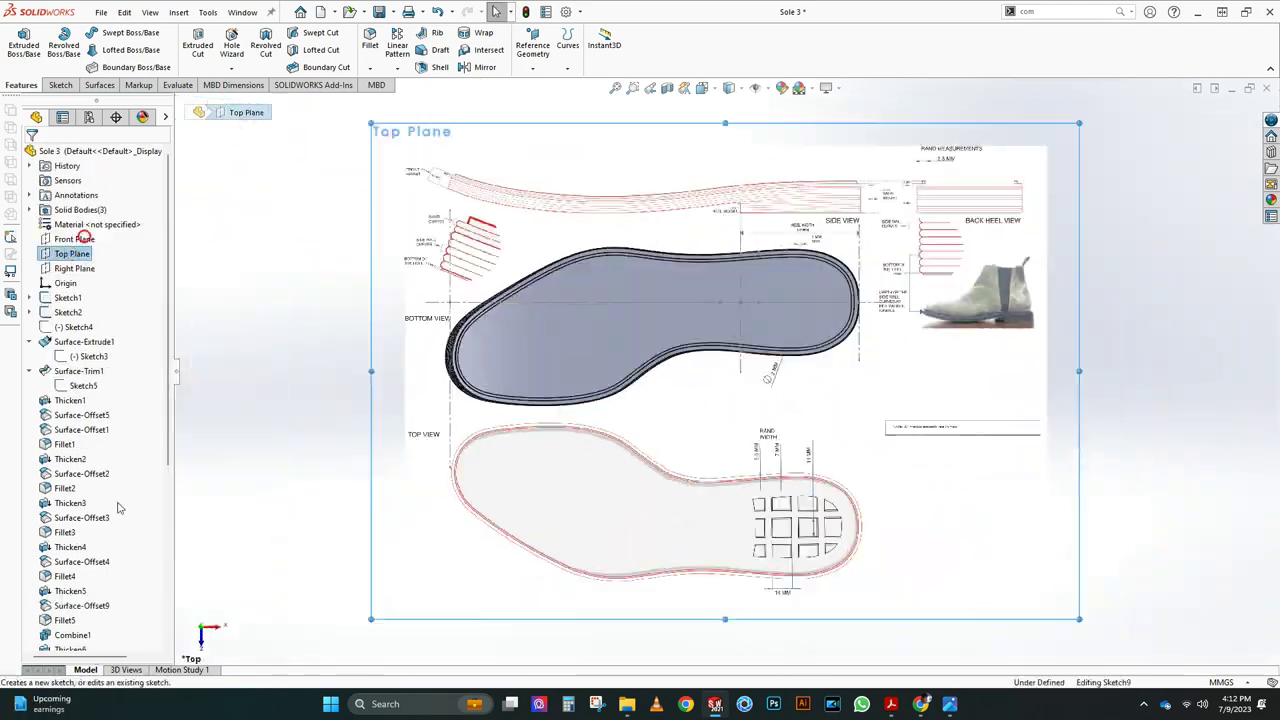
Sketch a circle over the heel and trim it to the cut profile.
scroll(782, 313, "down", 3)
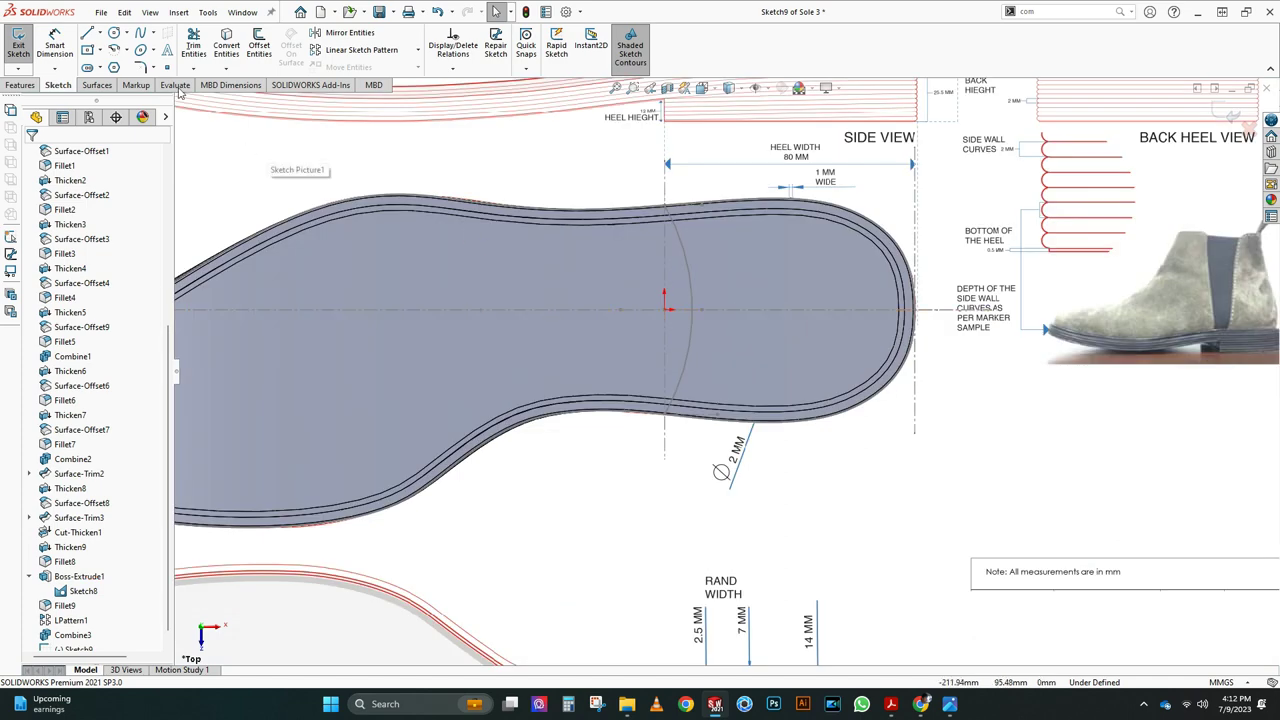
left_click(665, 208)
right_click(784, 213)
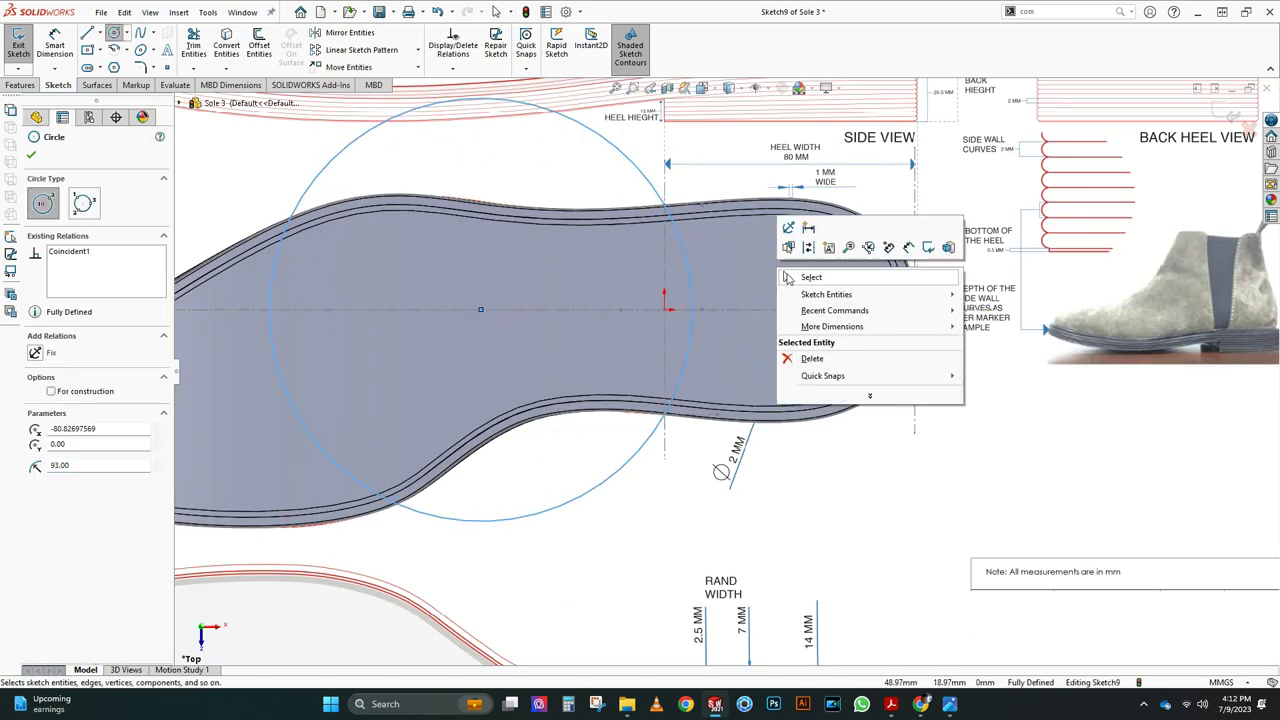
left_click(810, 237)
scroll(700, 360, "up", 3)
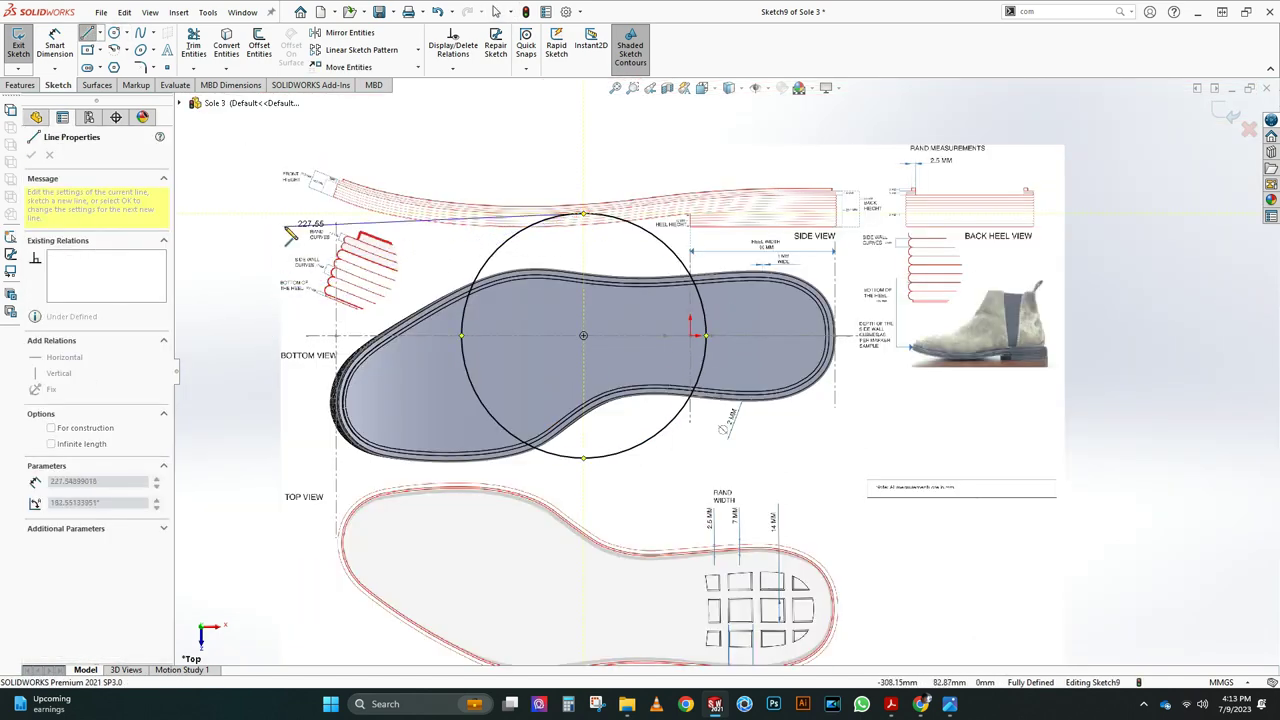
key("t")
left_click_drag(455, 330, 504, 395)
Extrude-cut the profile 12 mm blind, with 42 mm in the second direction.
left_click(200, 48)
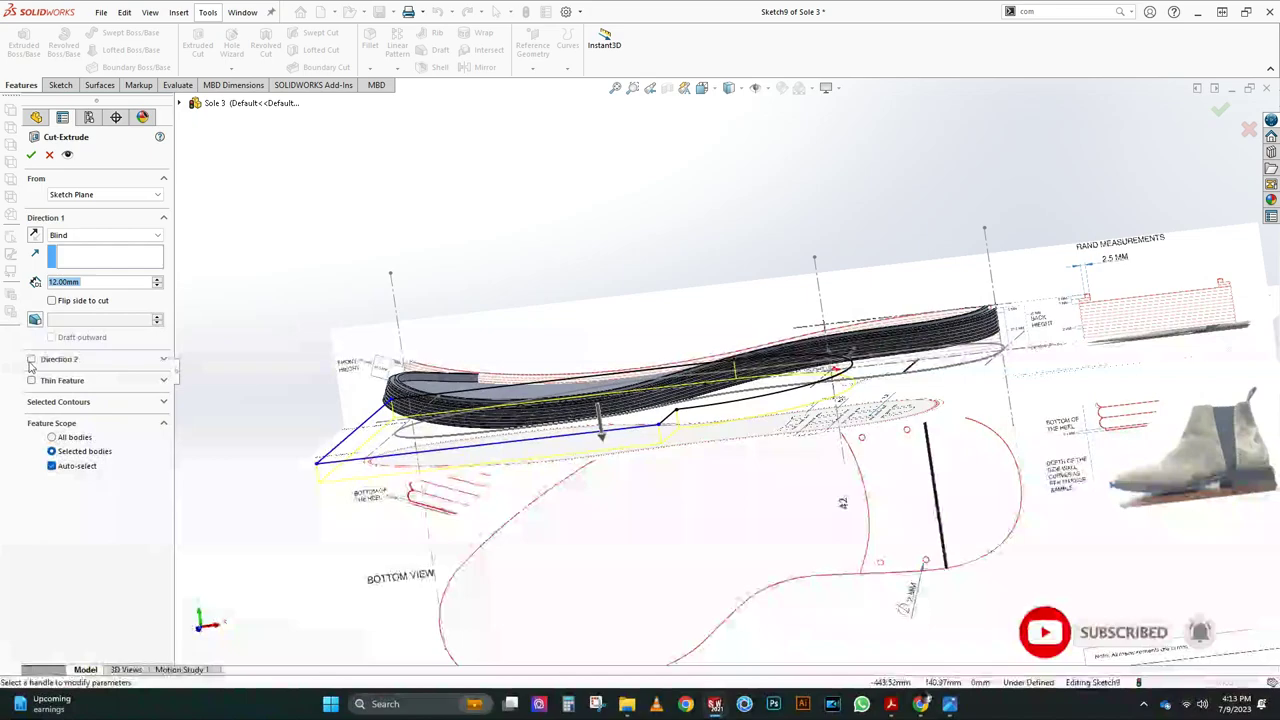
left_click(163, 359)
left_click(158, 393)
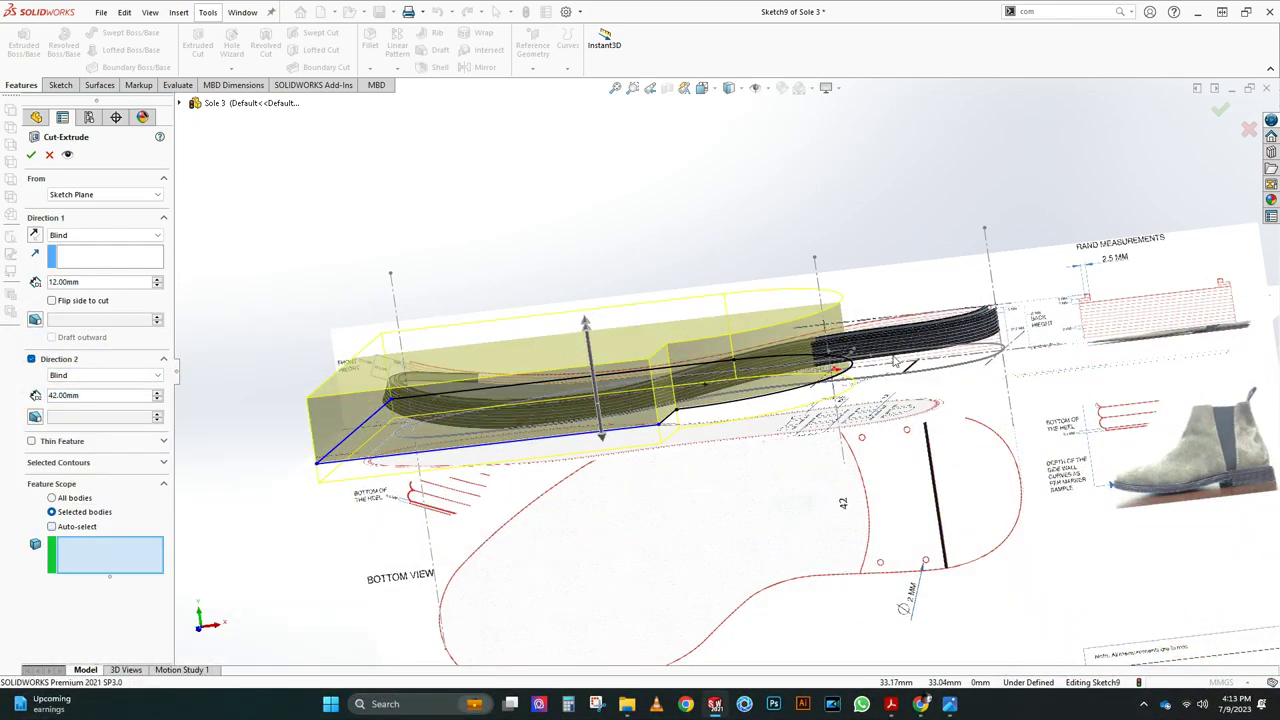
scroll(895, 362, "down", 3)
left_click(31, 154)
scroll(932, 318, "up", 3)
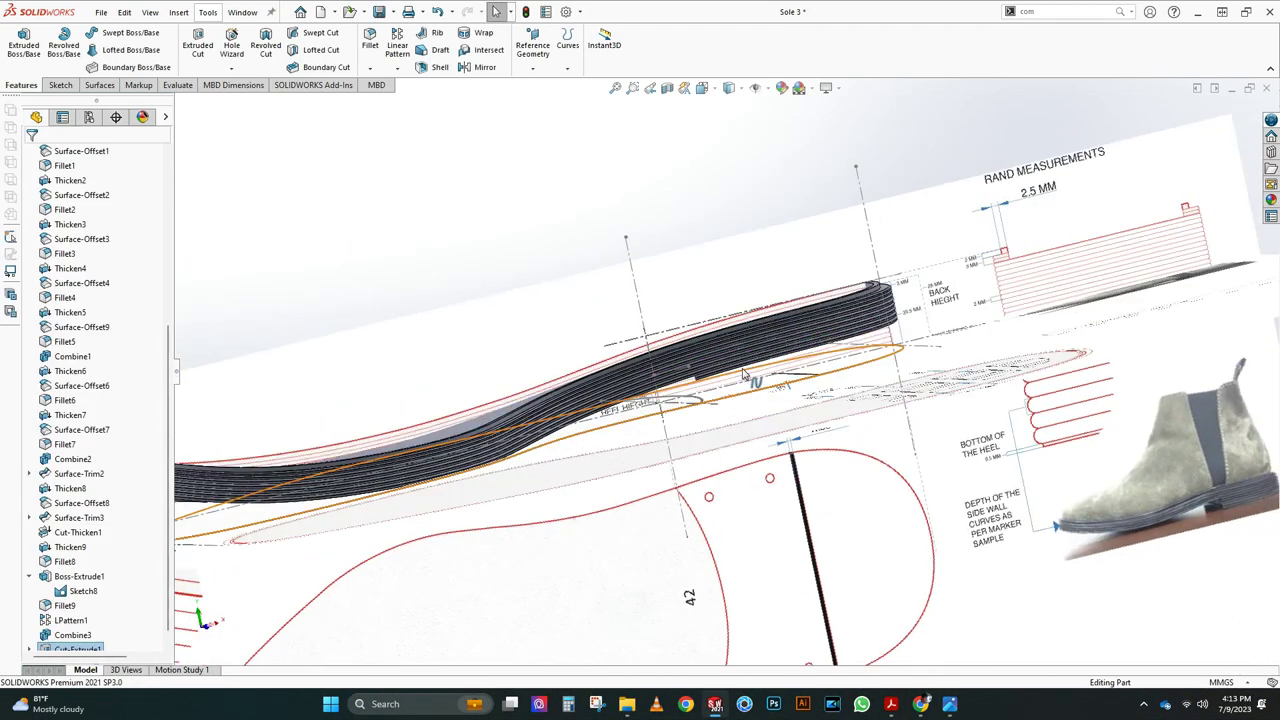
scroll(932, 318, "down", 5)
scroll(932, 318, "down", 2)
scroll(932, 318, "up", 5)
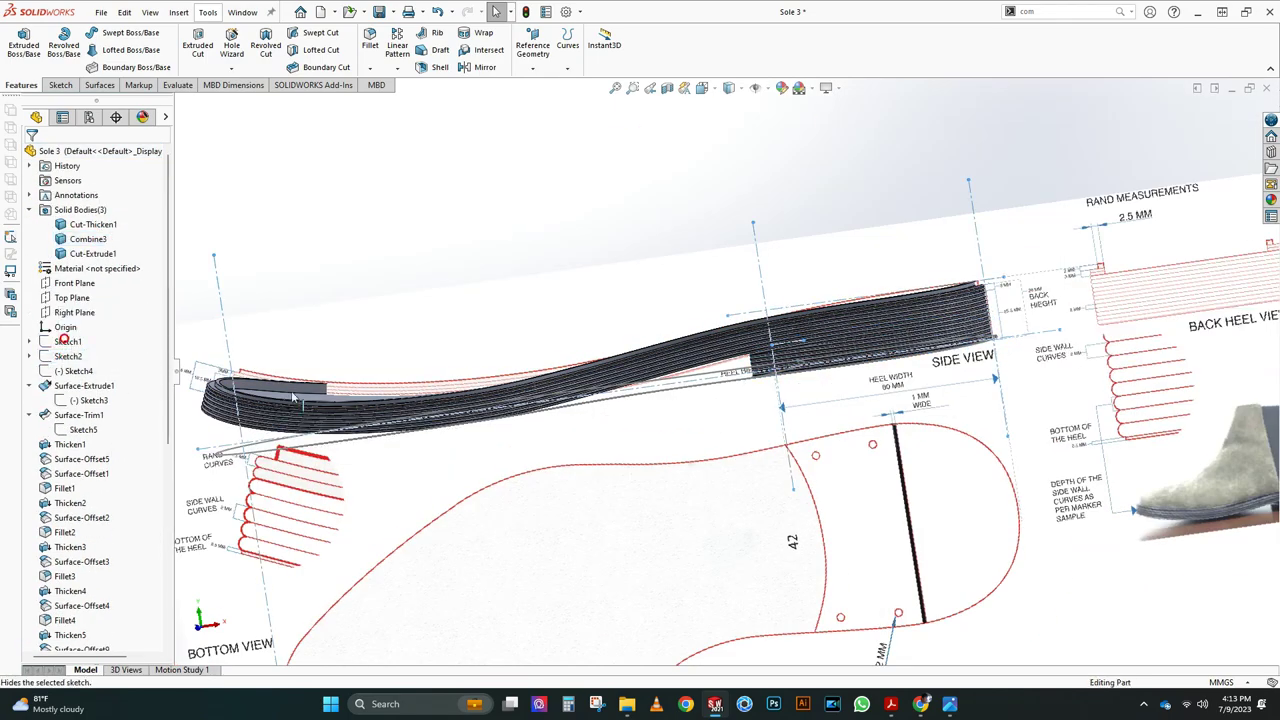
Combine the Combine3 and Cut-Extrude1 bodies.
scroll(293, 397, "down", 3)
middle_click_drag(293, 397, 789, 446)
key("Return")
left_click(789, 452)
left_click(971, 366)
scroll(971, 366, "down", 3)
key("Return")
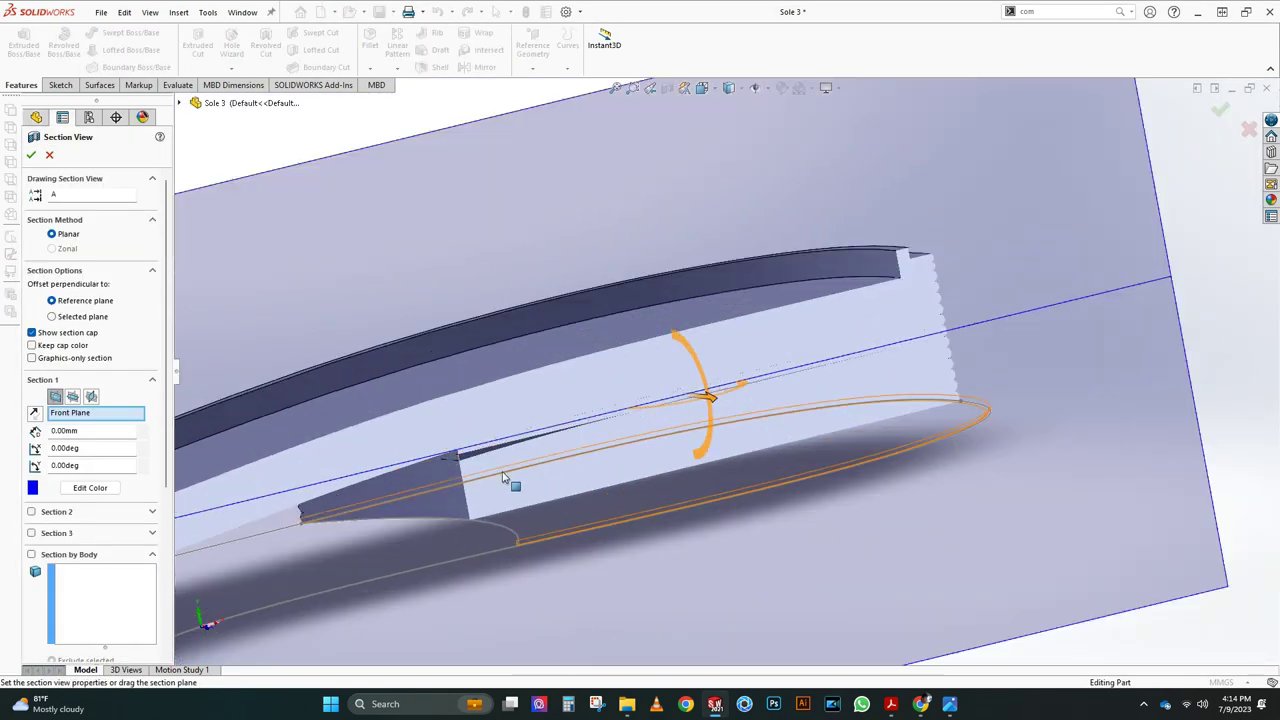
Isolate the patterned LPattern1 heel body.
scroll(1003, 320, "down", 3)
middle_click_drag(886, 291, 529, 380)
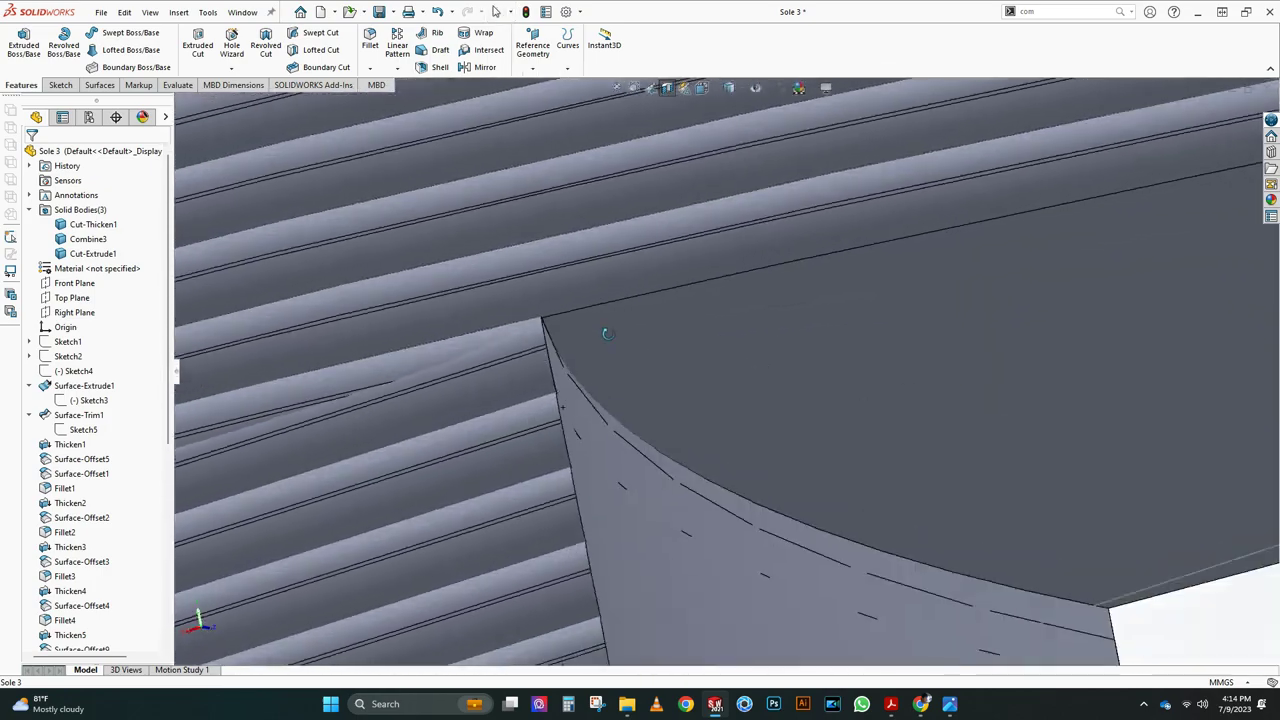
middle_click_drag(529, 380, 336, 297)
scroll(336, 297, "up", 5)
scroll(390, 298, "down", 5)
middle_click_drag(722, 388, 373, 378)
left_click(368, 378)
right_click(368, 377)
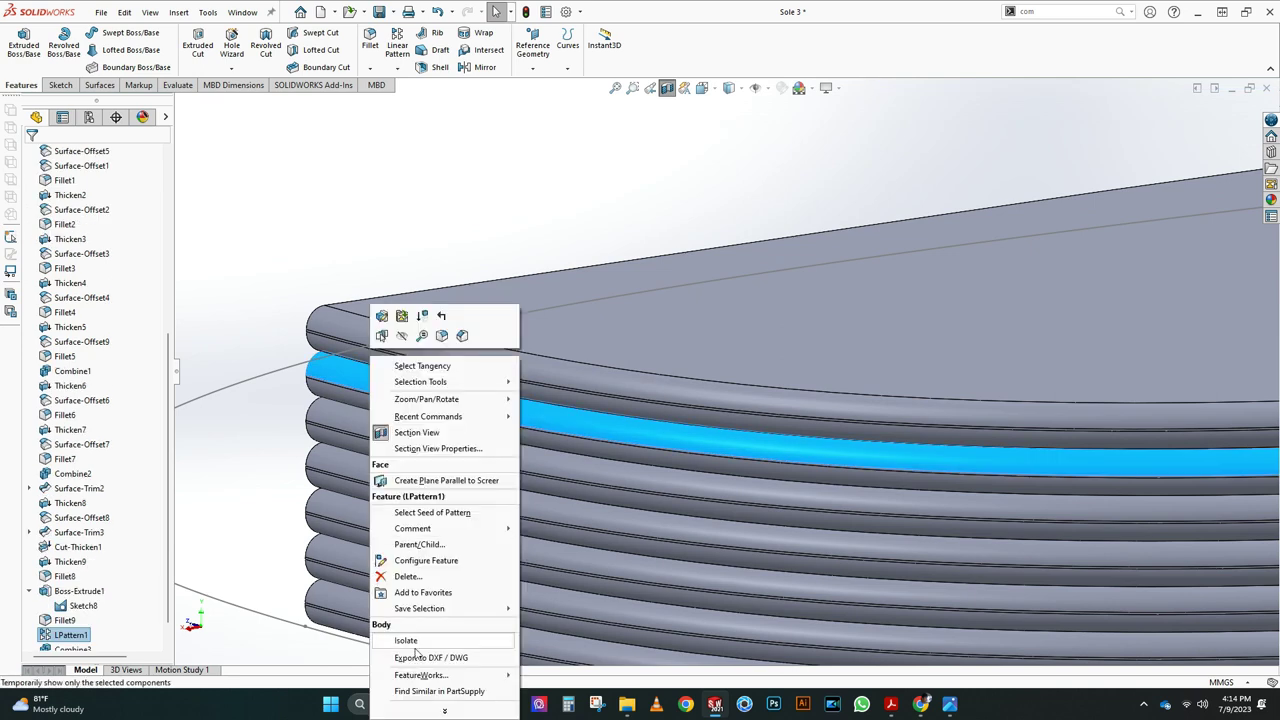
left_click(440, 620)
Sketch on the isolated body's top face and start an Extruded Boss/Base from it.
left_click(845, 410)
left_click(847, 400)
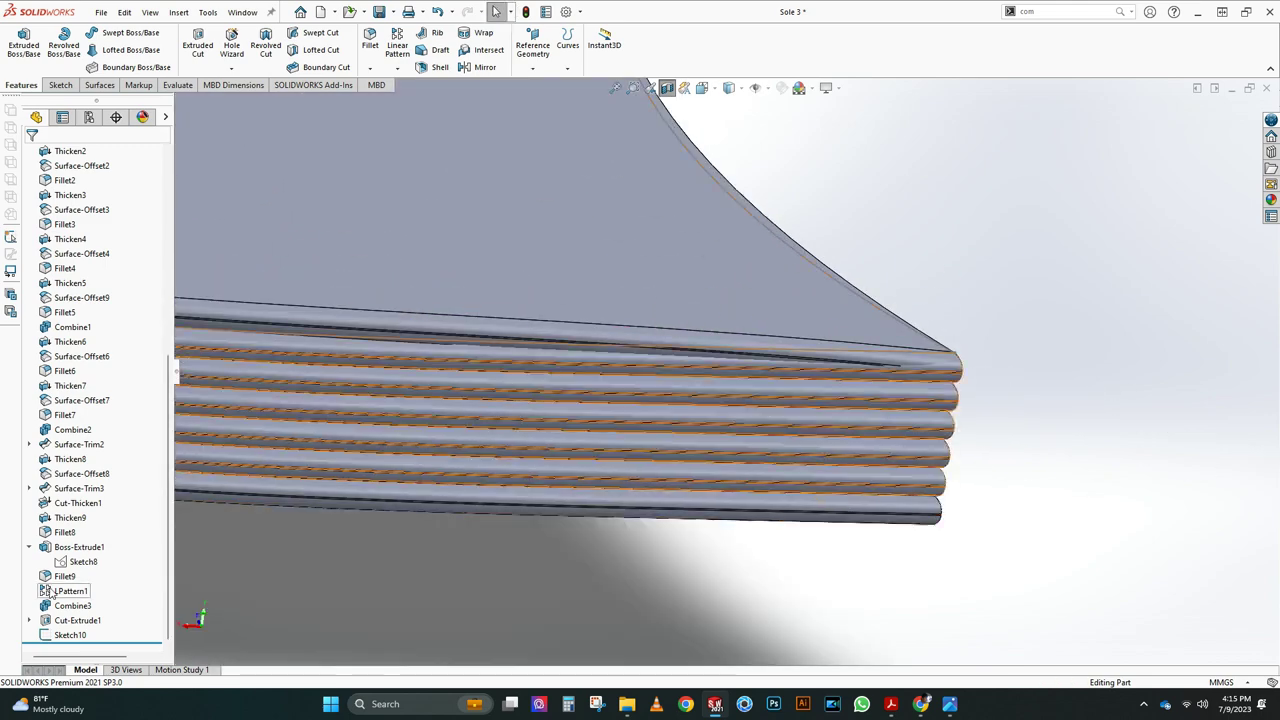
left_click(30, 48)
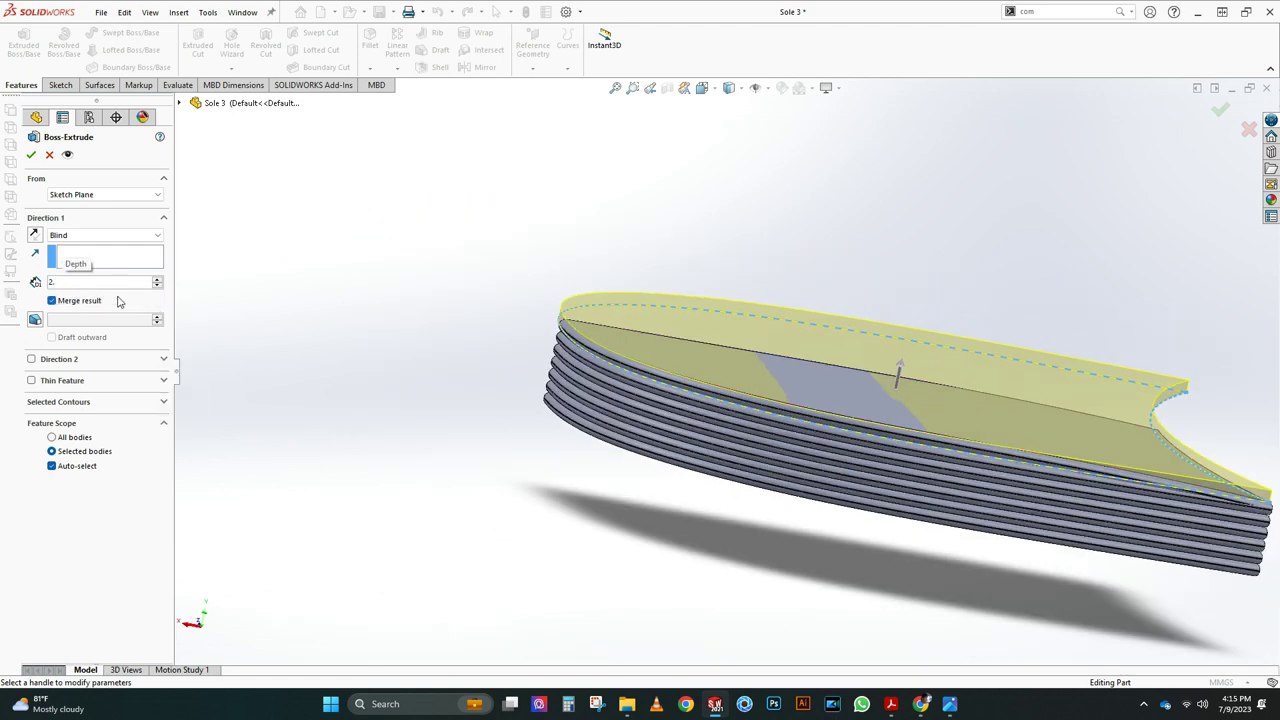
Extrude the heel sketch 2.20 mm, limited to selected bodies.
left_click(754, 402)
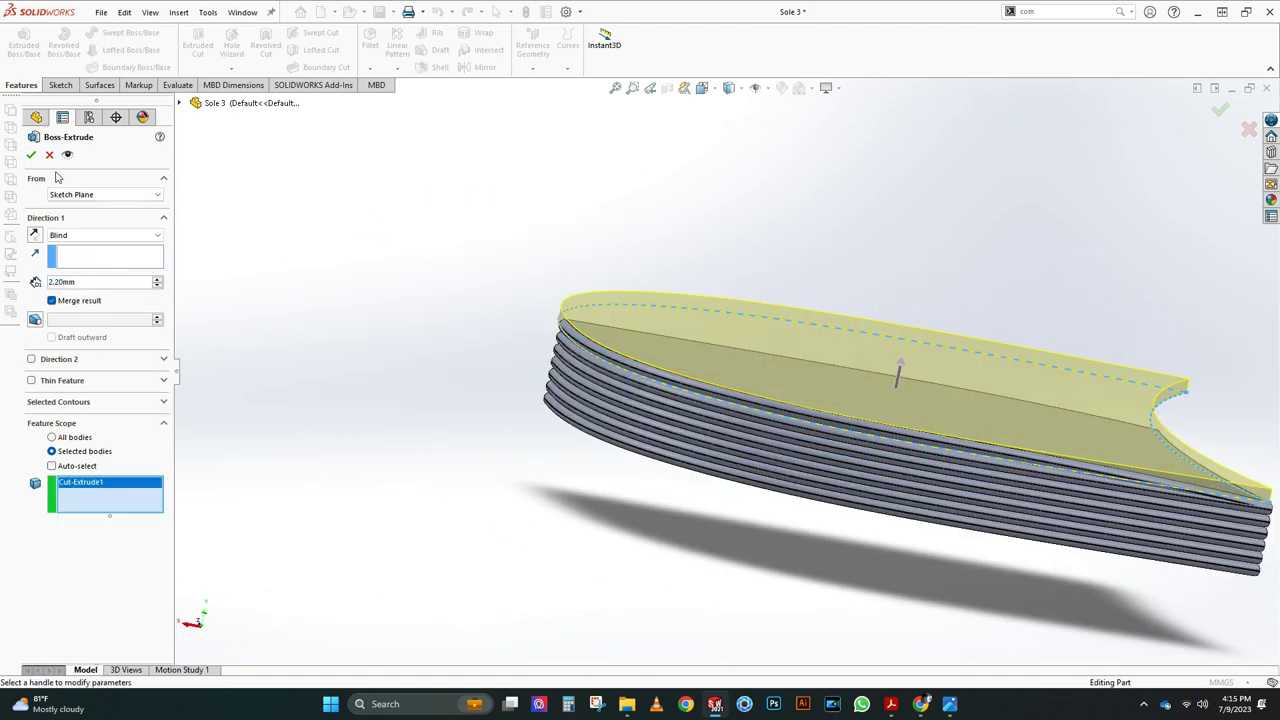
scroll(1142, 480, "down", 5)
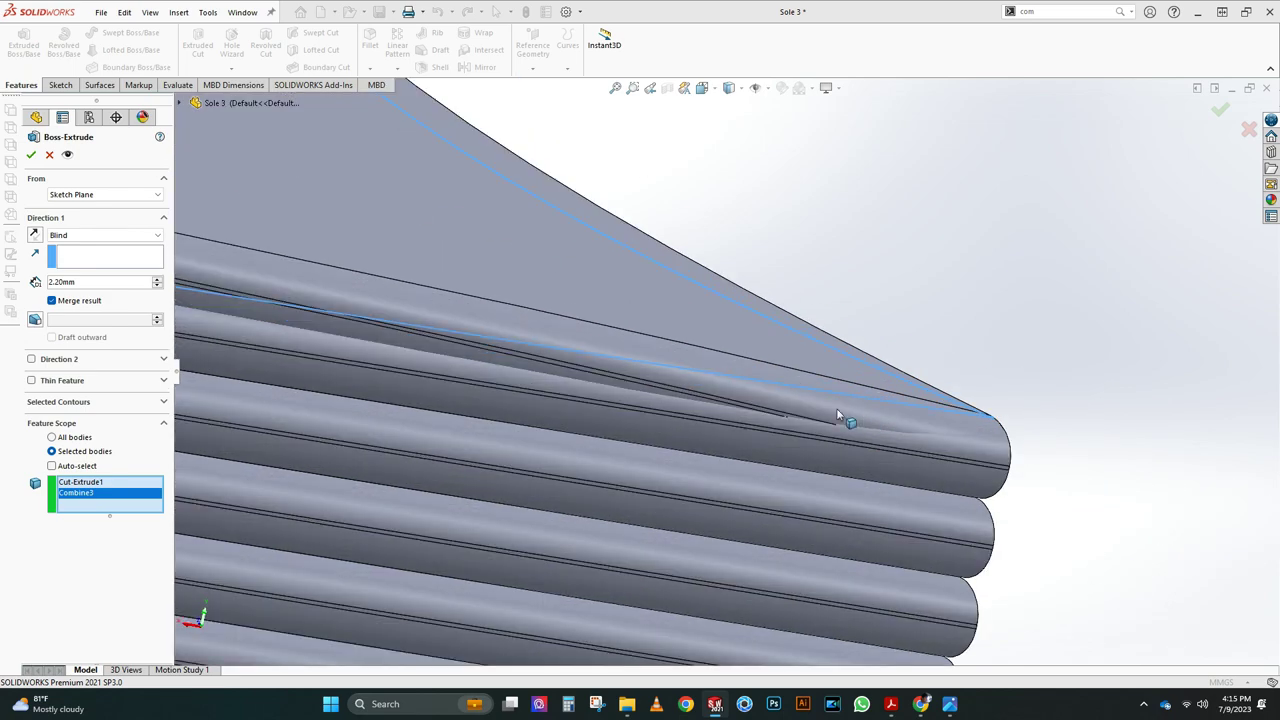
scroll(857, 423, "down", 3)
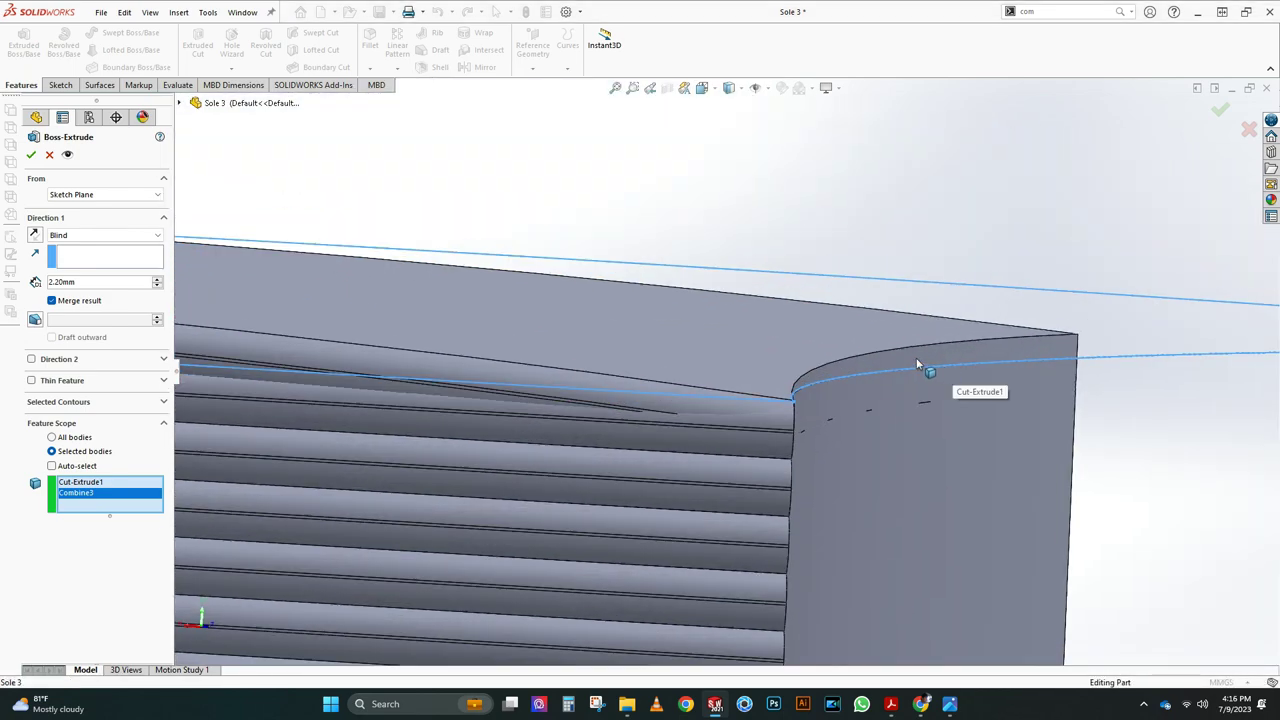
scroll(917, 364, "down", 2)
key("Escape")
left_click(829, 300)
Fillet the heel layer's top edge at 0.95 mm and orbit to inspect the rounded rim.
right_click(697, 270)
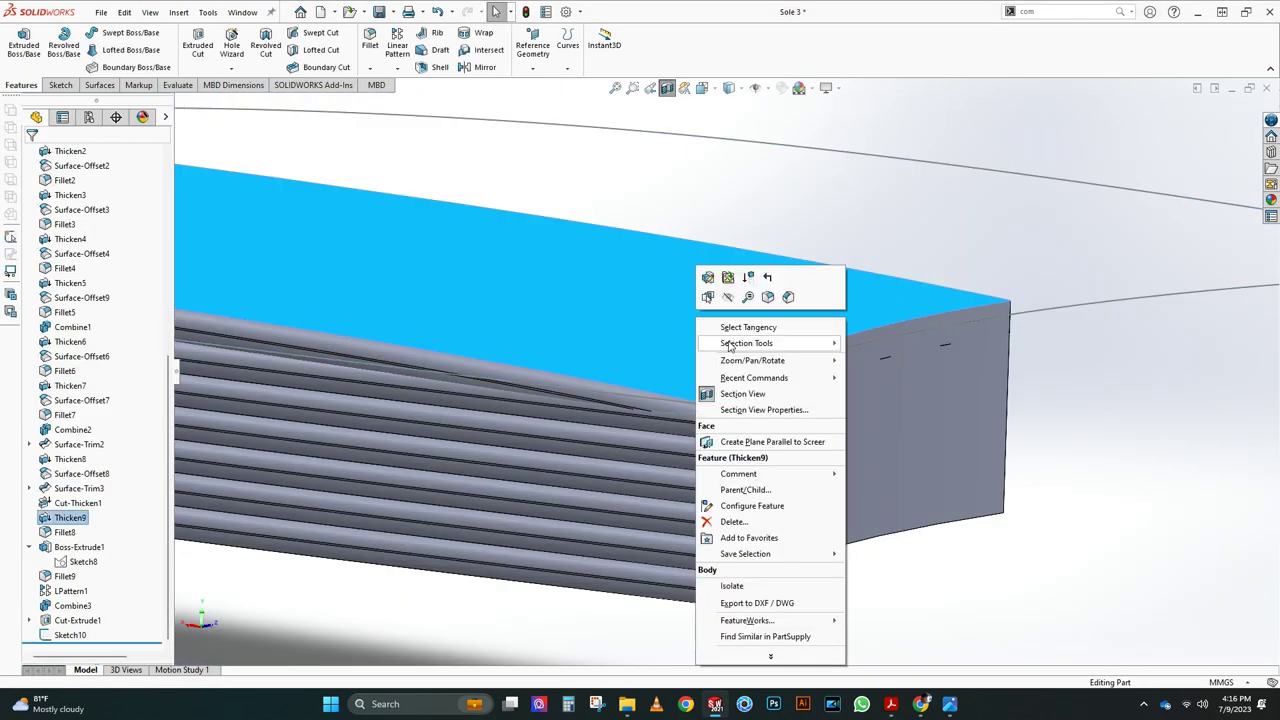
key("Escape")
left_click(370, 40)
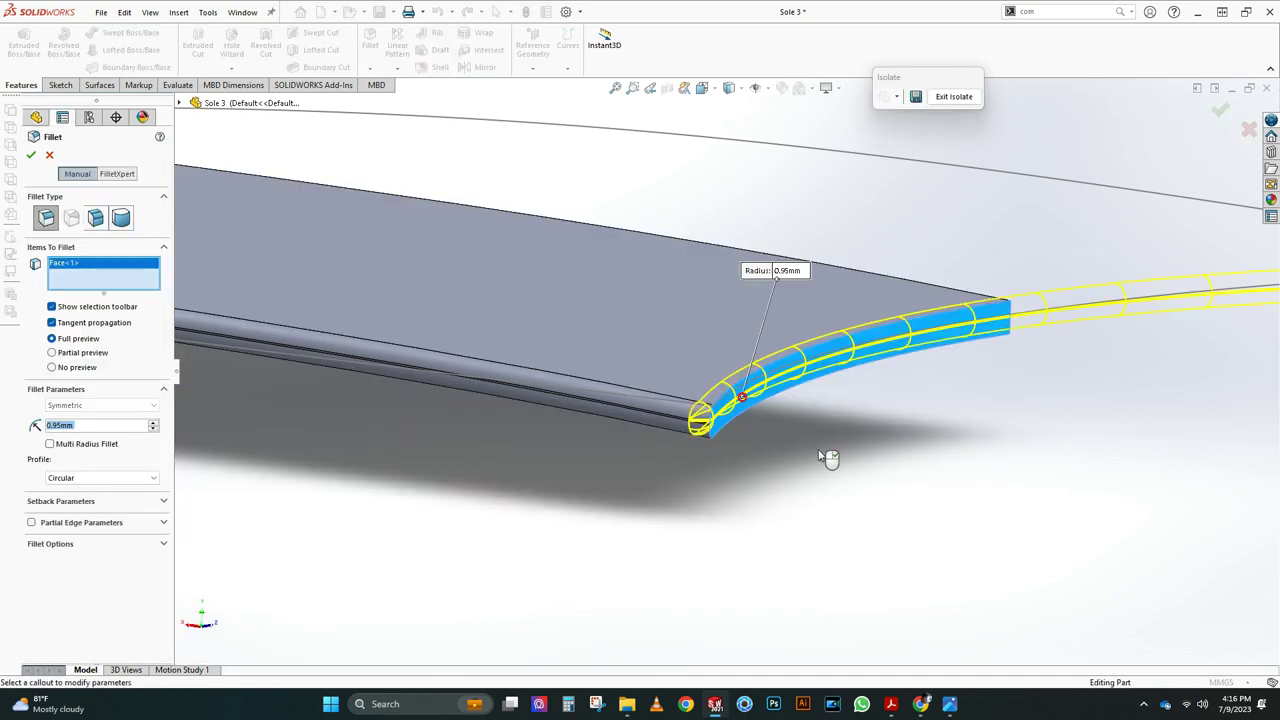
left_click(32, 156)
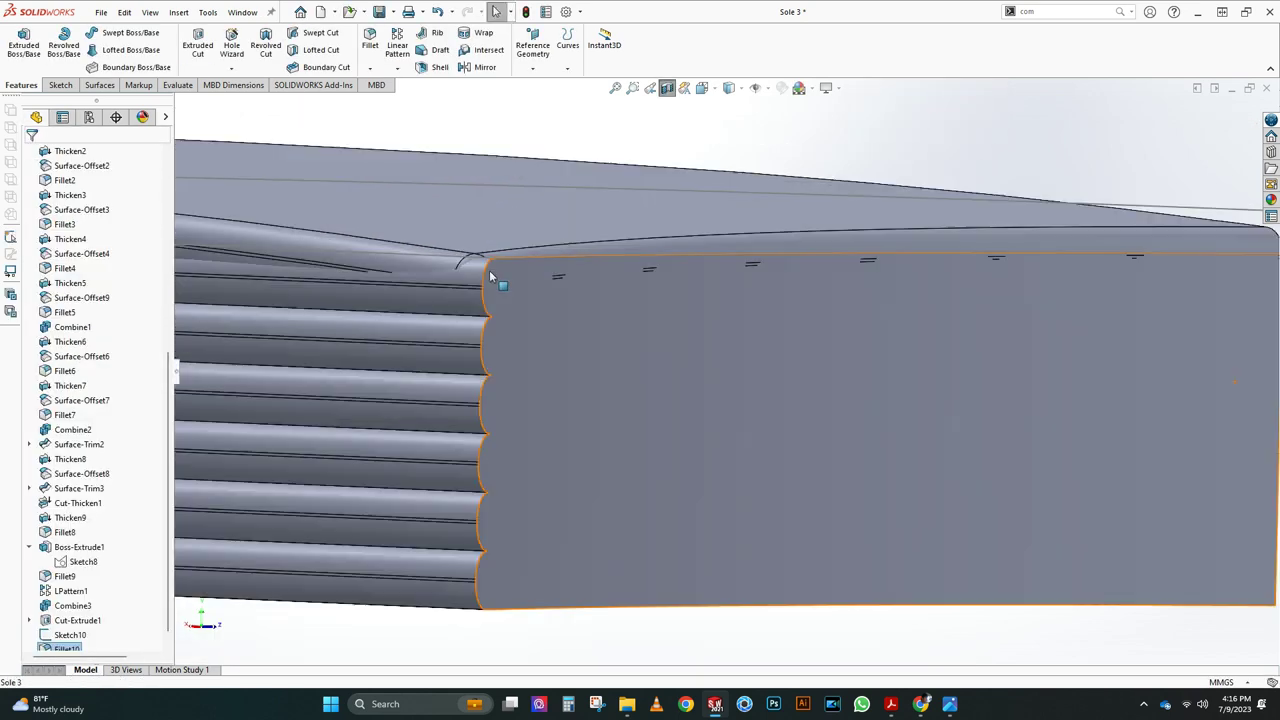
mouse_move(878, 355)
middle_mouse_down()
mouse_move(571, 292)
mouse_move(768, 144)
middle_mouse_up()
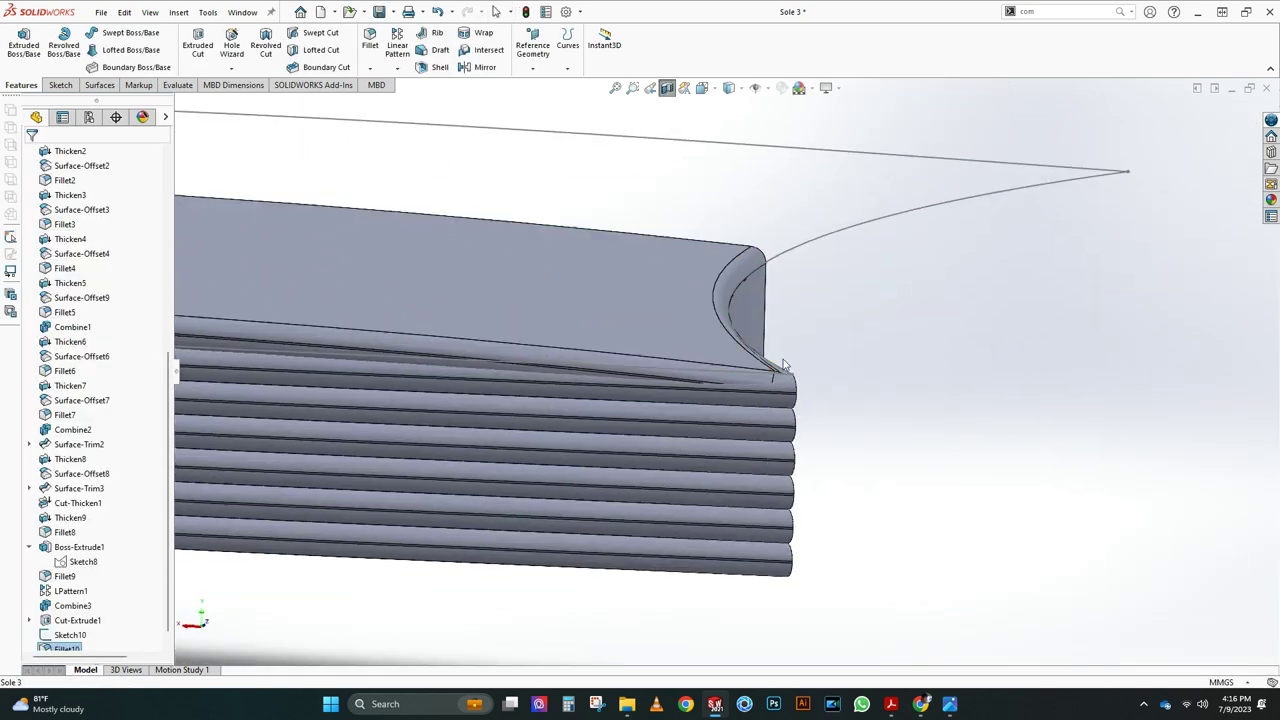
mouse_move(708, 335)
middle_mouse_down()
mouse_move(629, 294)
mouse_move(557, 294)
mouse_move(409, 449)
mouse_move(410, 583)
mouse_move(789, 474)
mouse_move(809, 320)
mouse_move(728, 370)
middle_mouse_up()
scroll(728, 370, "down", 5)
mouse_move(851, 420)
middle_mouse_down()
mouse_move(794, 400)
mouse_move(665, 263)
middle_mouse_up()
scroll(794, 400, "up", 5)
scroll(767, 199, "down", 2)
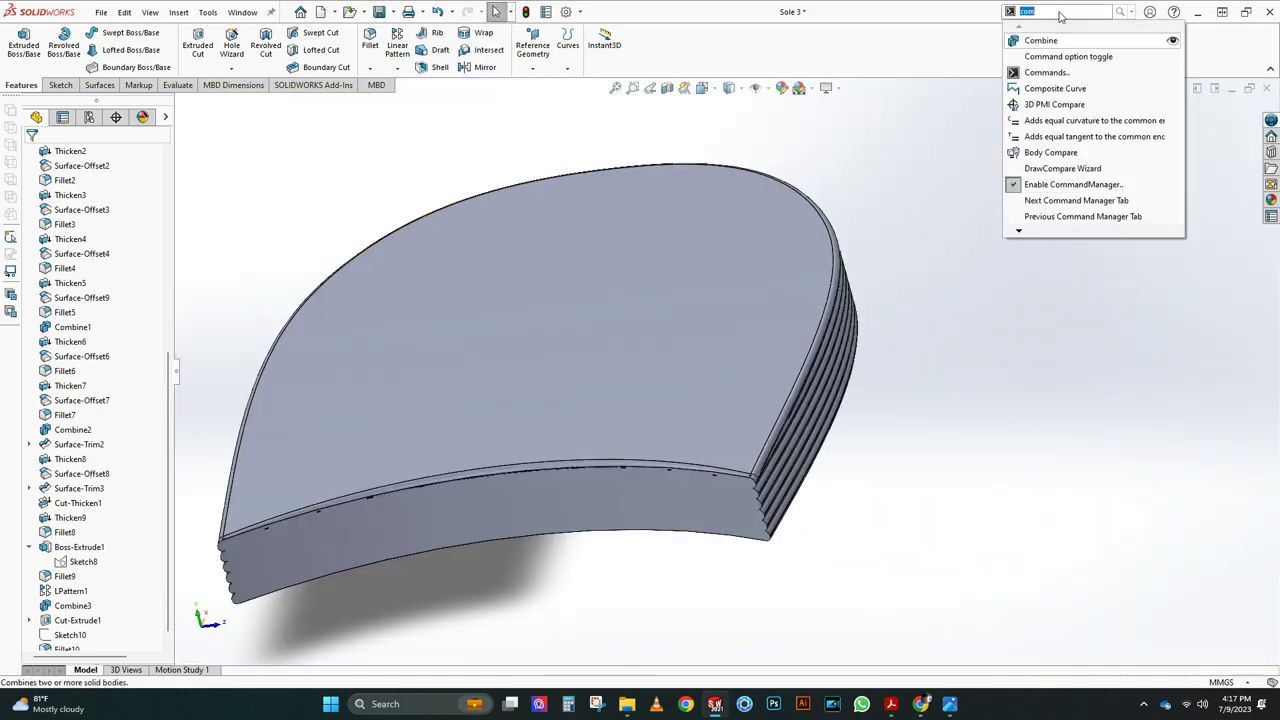
Start a Combine of the Fillet10 and Combine3 bodies, then cancel it.
key("Return")
left_click(770, 323)
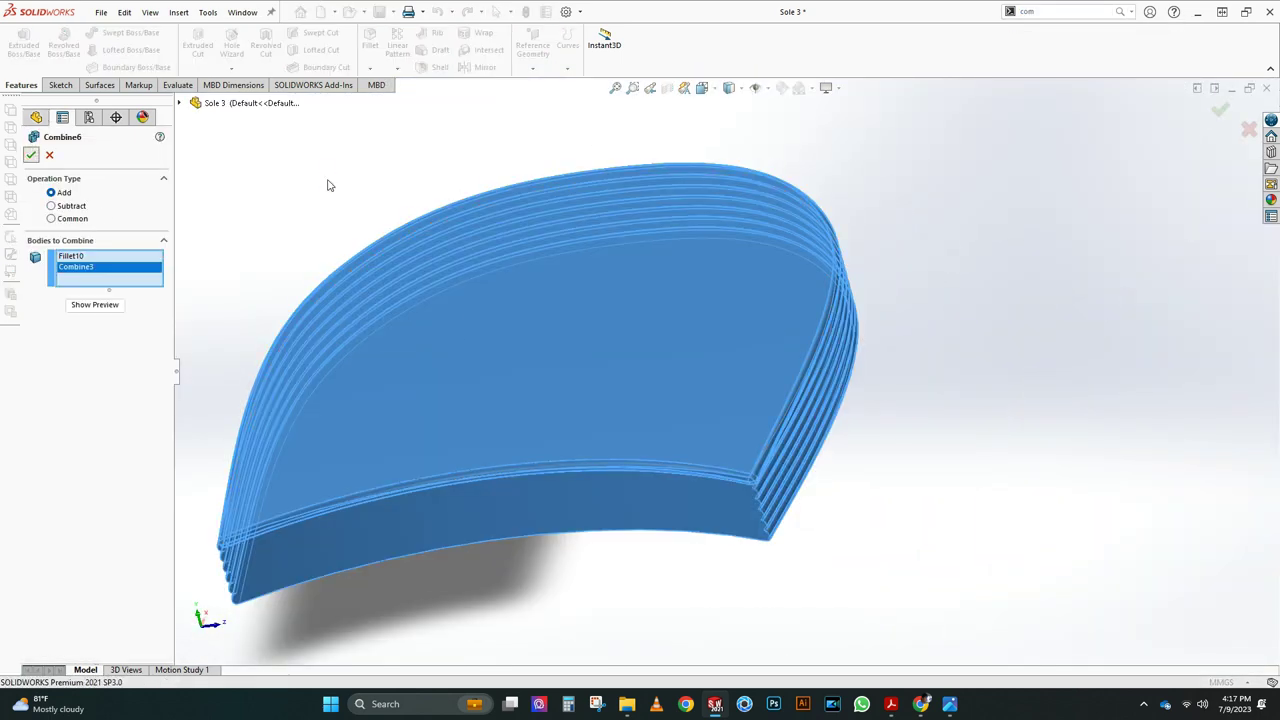
key("Escape")
middle_click_drag(646, 450, 646, 351)
scroll(646, 351, "down", 3)
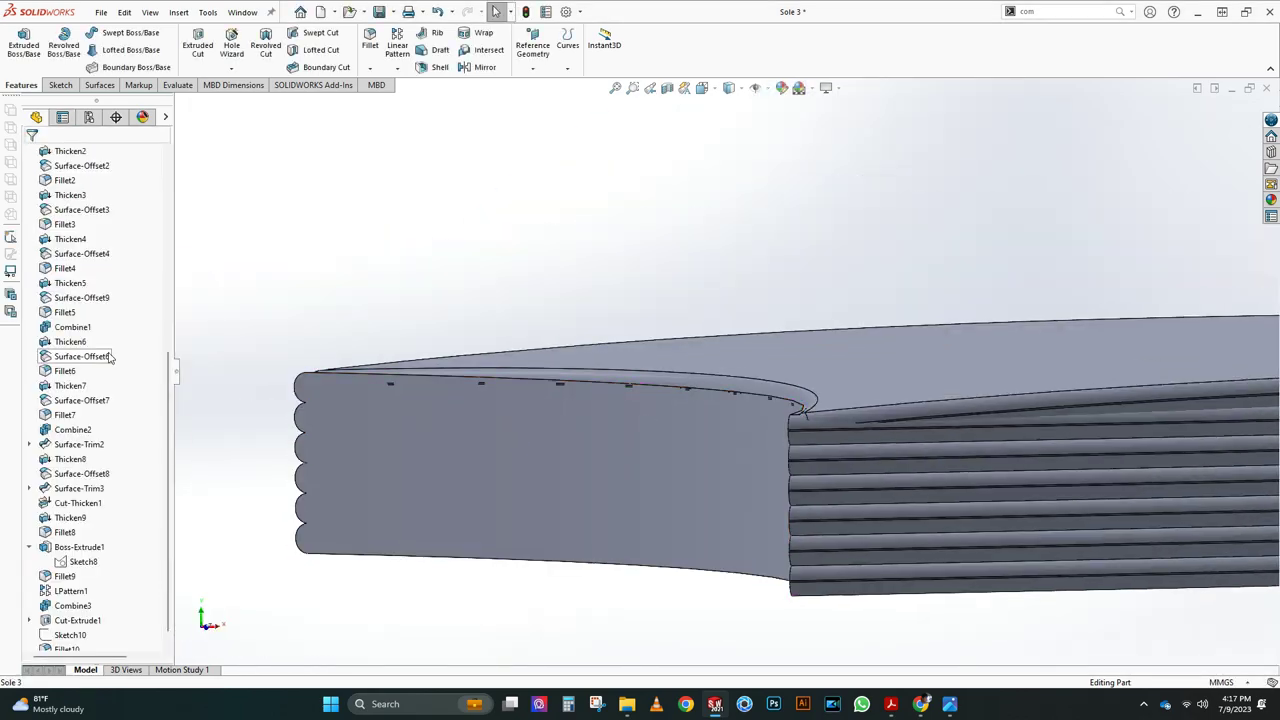
left_click(85, 224)
scroll(860, 512, "up", 2)
key("Escape")
scroll(743, 366, "down", 3)
scroll(670, 421, "down", 3)
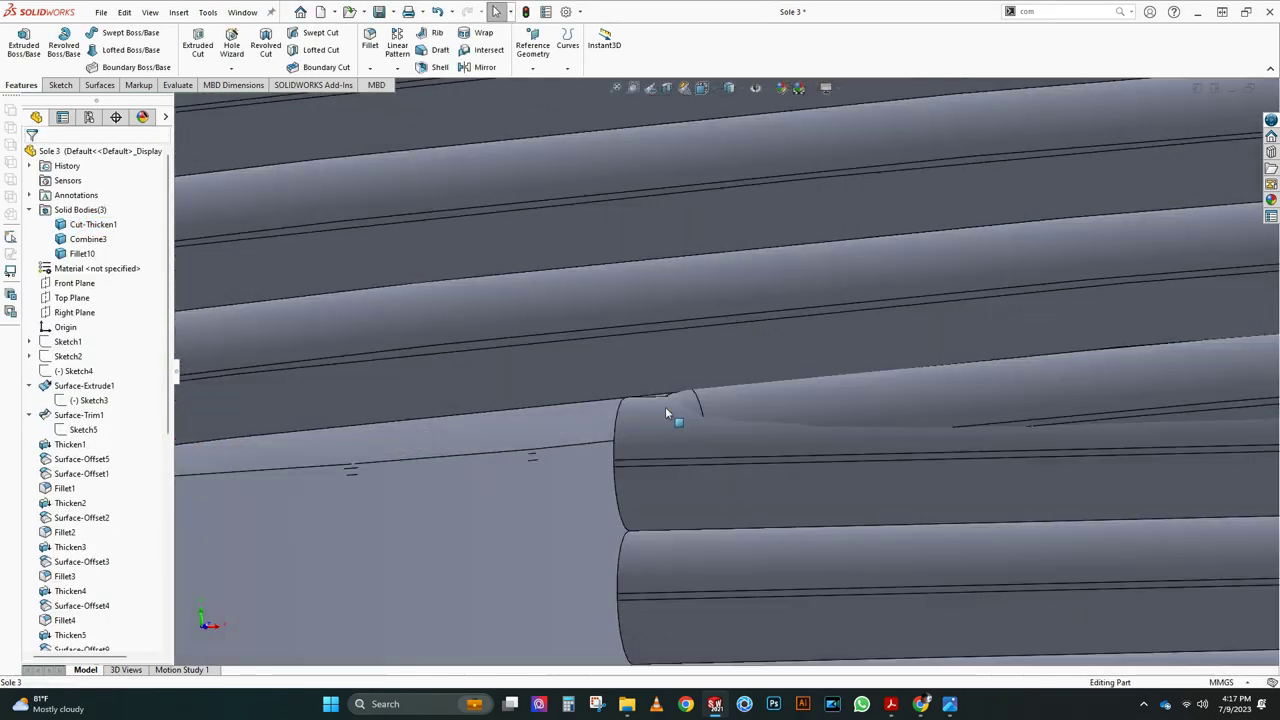
scroll(655, 409, "down", 2)
Delete Fillet10 from the feature tree and inspect the heel from several angles.
left_click(80, 226)
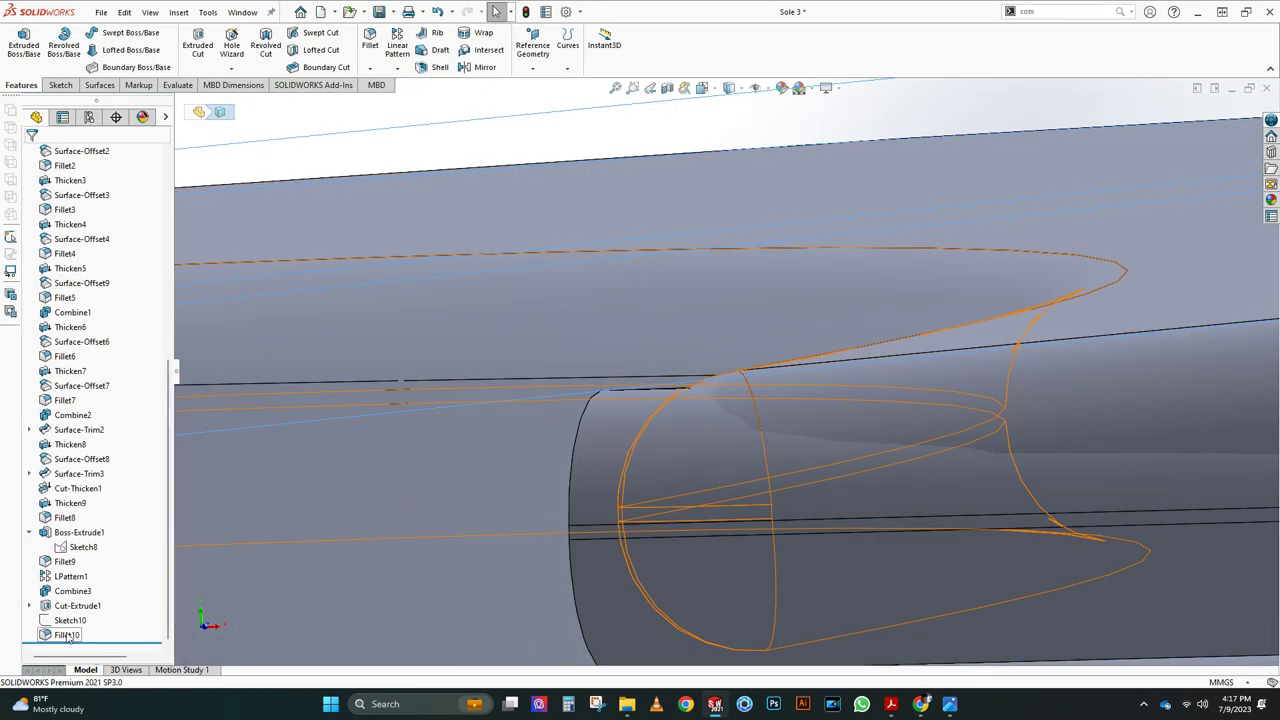
left_click(101, 514)
mouse_move(700, 420)
middle_mouse_down()
mouse_move(823, 438)
mouse_move(616, 378)
middle_mouse_up()
scroll(600, 370, "up", 3)
scroll(560, 360, "down", 3)
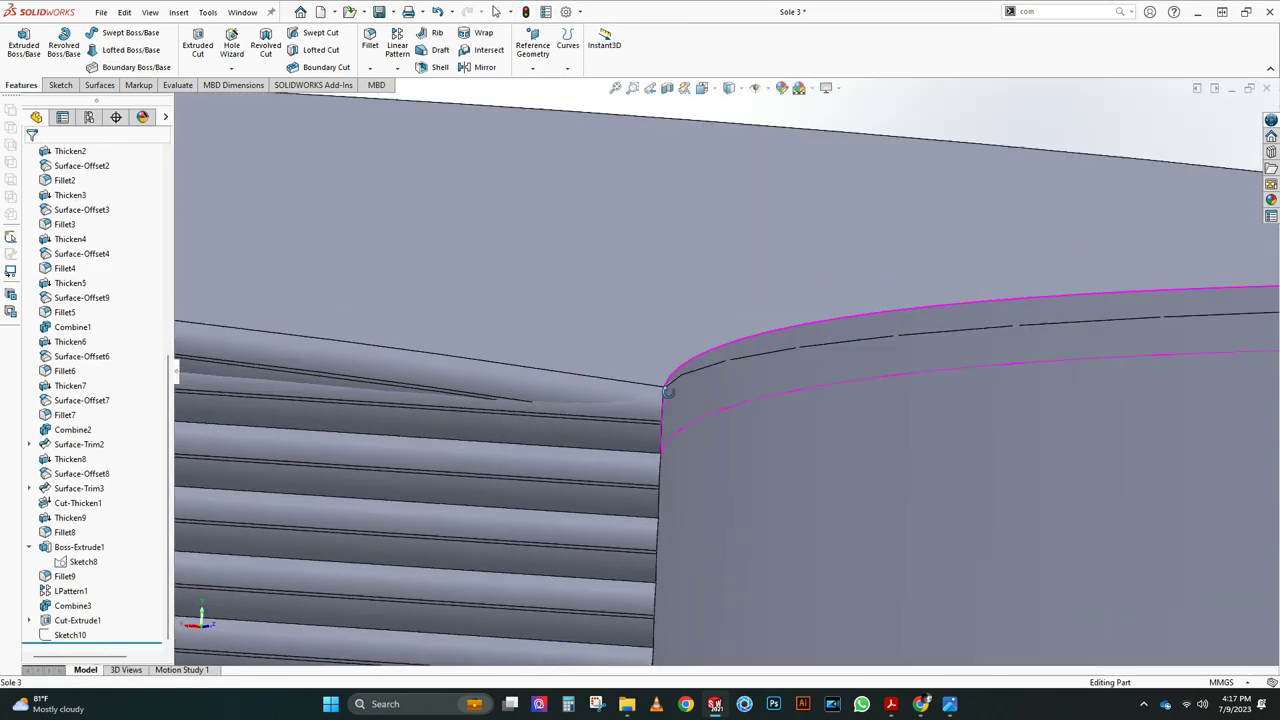
scroll(663, 394, "up", 5)
middle_click_drag(729, 366, 565, 344)
scroll(352, 297, "down", 3)
middle_click_drag(352, 297, 700, 385)
scroll(552, 354, "down", 3)
scroll(745, 386, "up", 3)
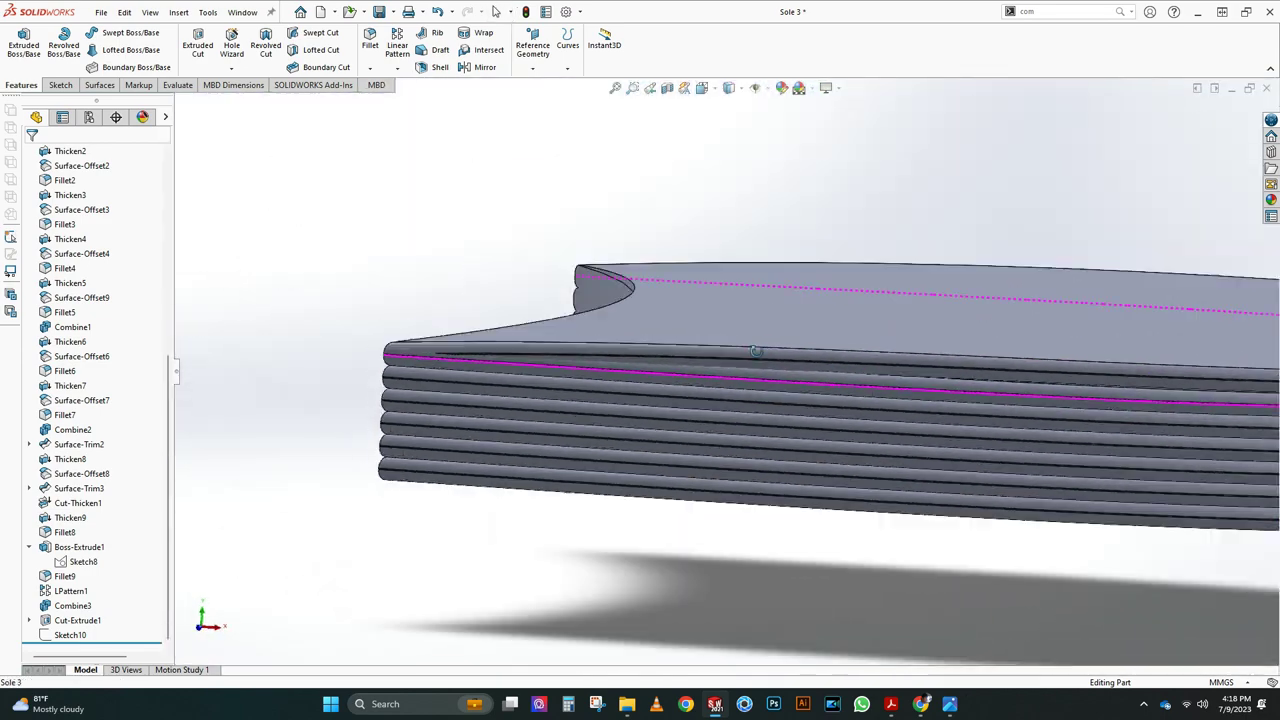
scroll(745, 386, "up", 3)
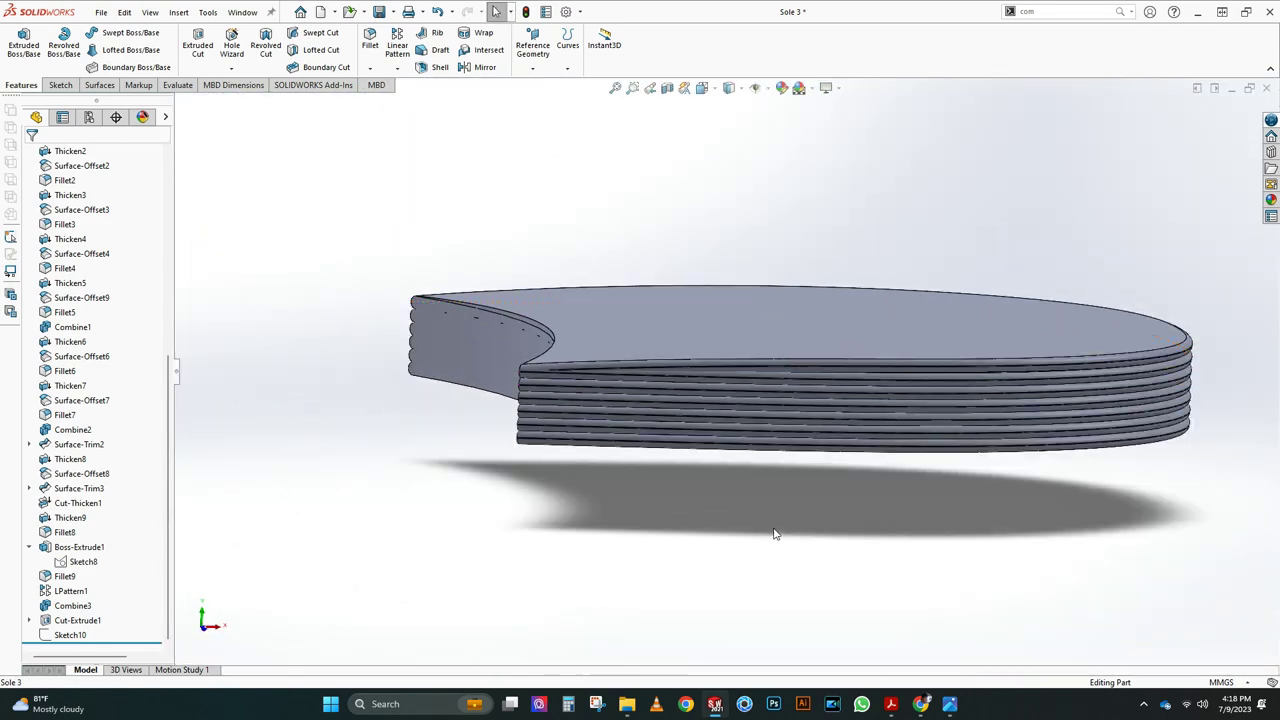
middle_click_drag(773, 533, 743, 523)
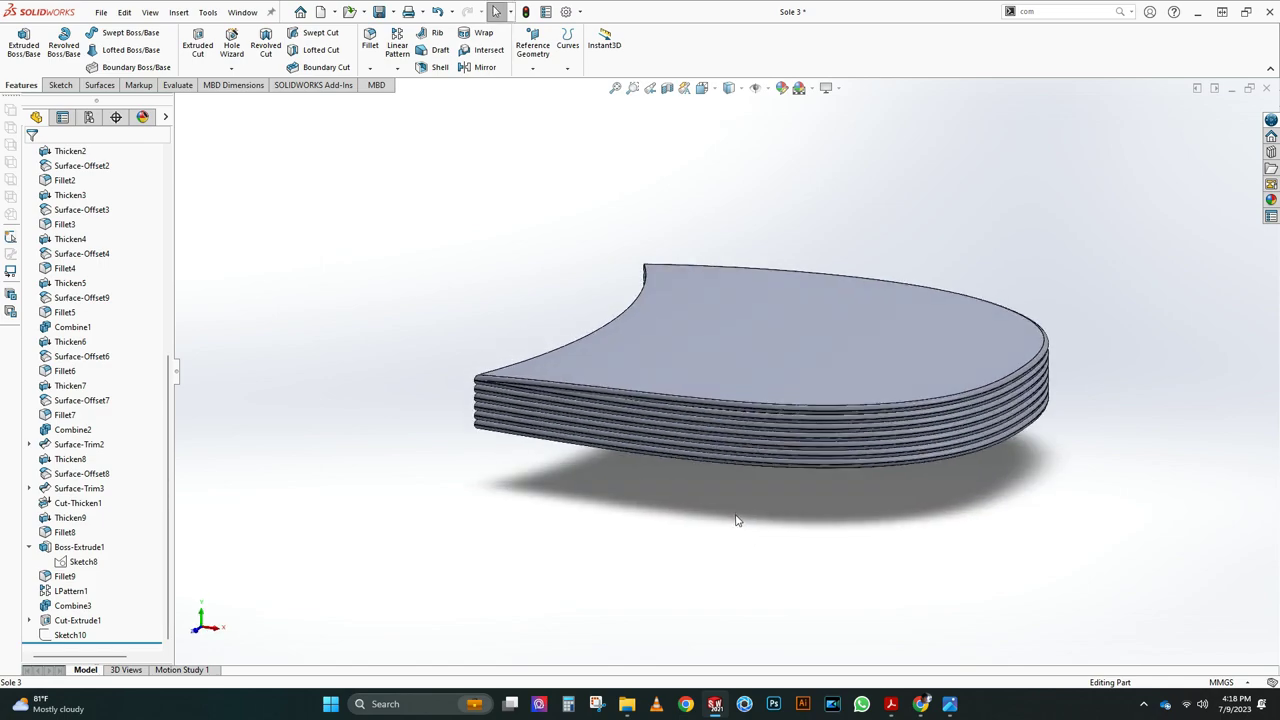
scroll(725, 315, "down", 2)
mouse_move(526, 275)
middle_mouse_down()
mouse_move(643, 343)
mouse_move(600, 380)
middle_mouse_up()
scroll(90, 300, "up", 8)
scroll(368, 520, "down", 3)
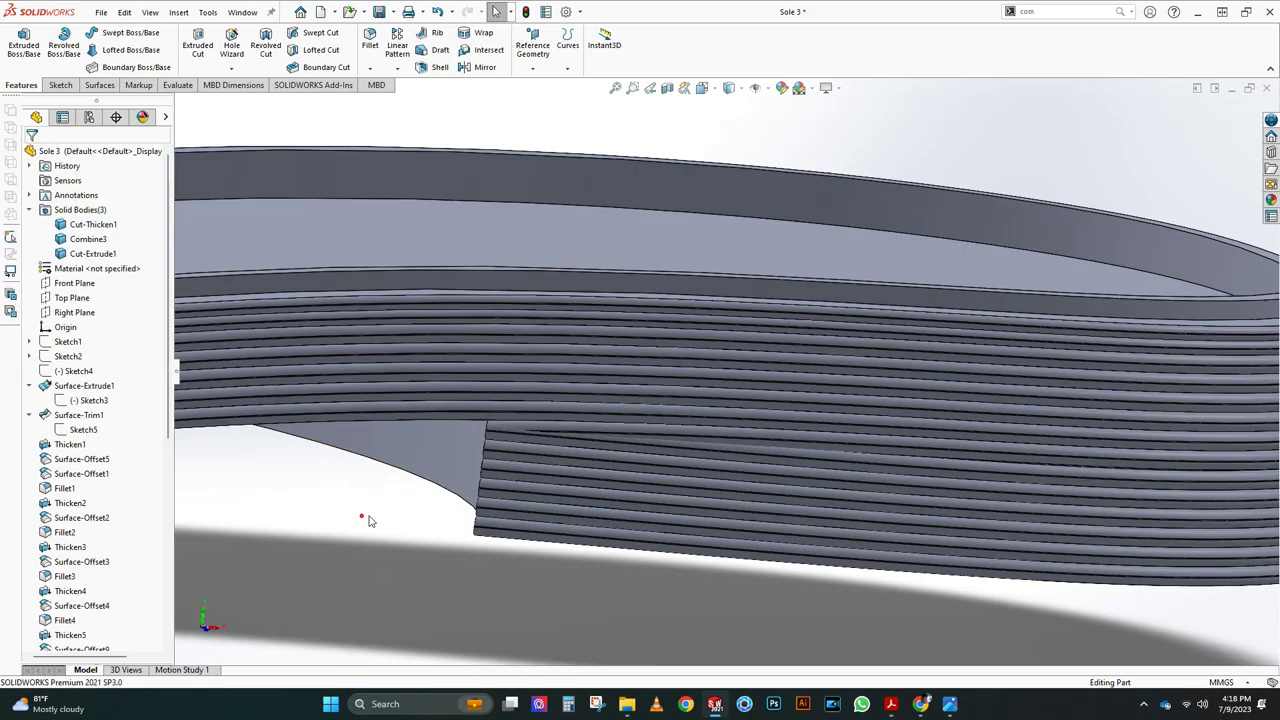
Combine the two selected heel bodies into Combine7.
key("Return")
left_click(586, 443)
left_click(30, 155)
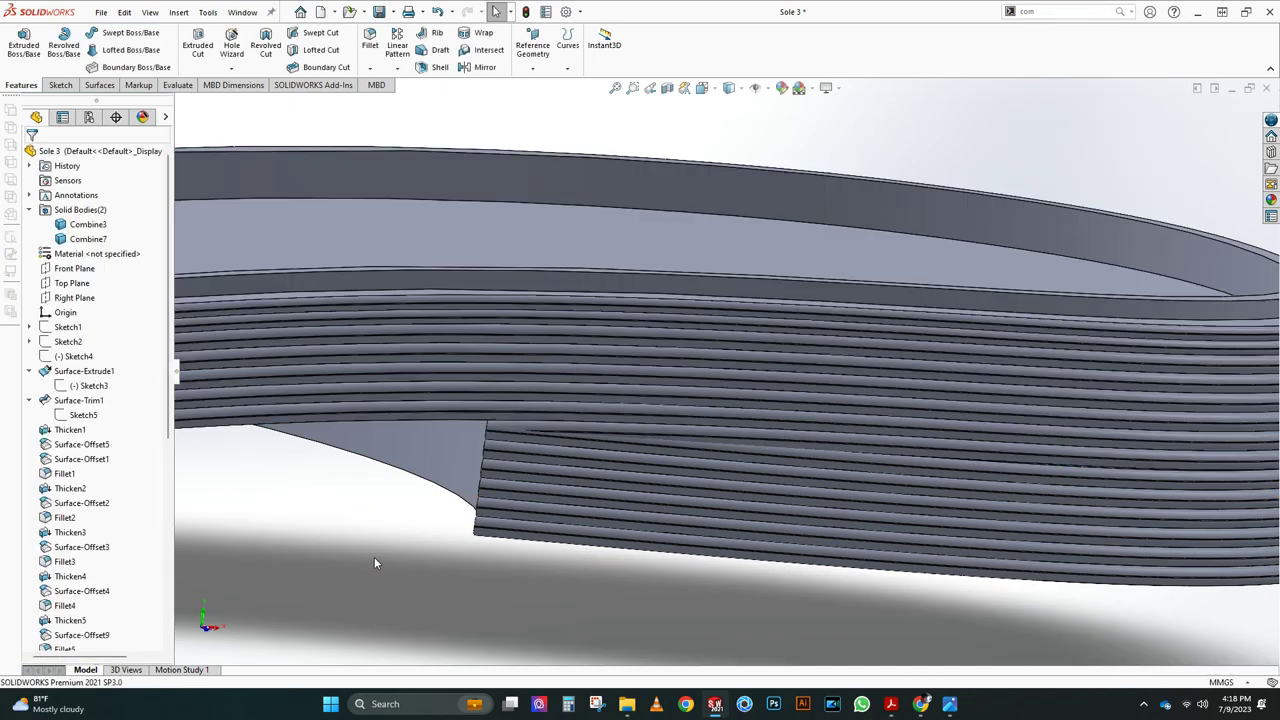
scroll(485, 484, "up", 3)
scroll(485, 484, "down", 3)
scroll(533, 438, "down", 3)
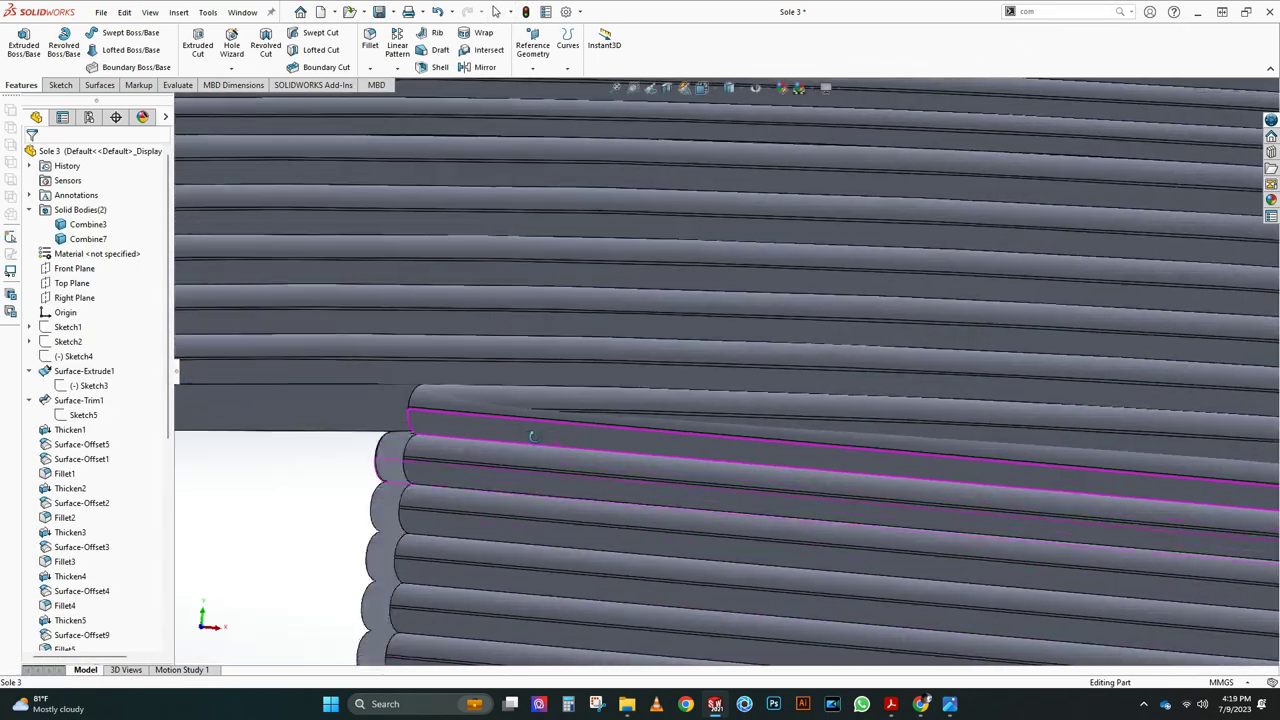
mouse_move(533, 438)
middle_mouse_down()
mouse_move(648, 442)
mouse_move(614, 397)
mouse_move(564, 390)
middle_mouse_up()
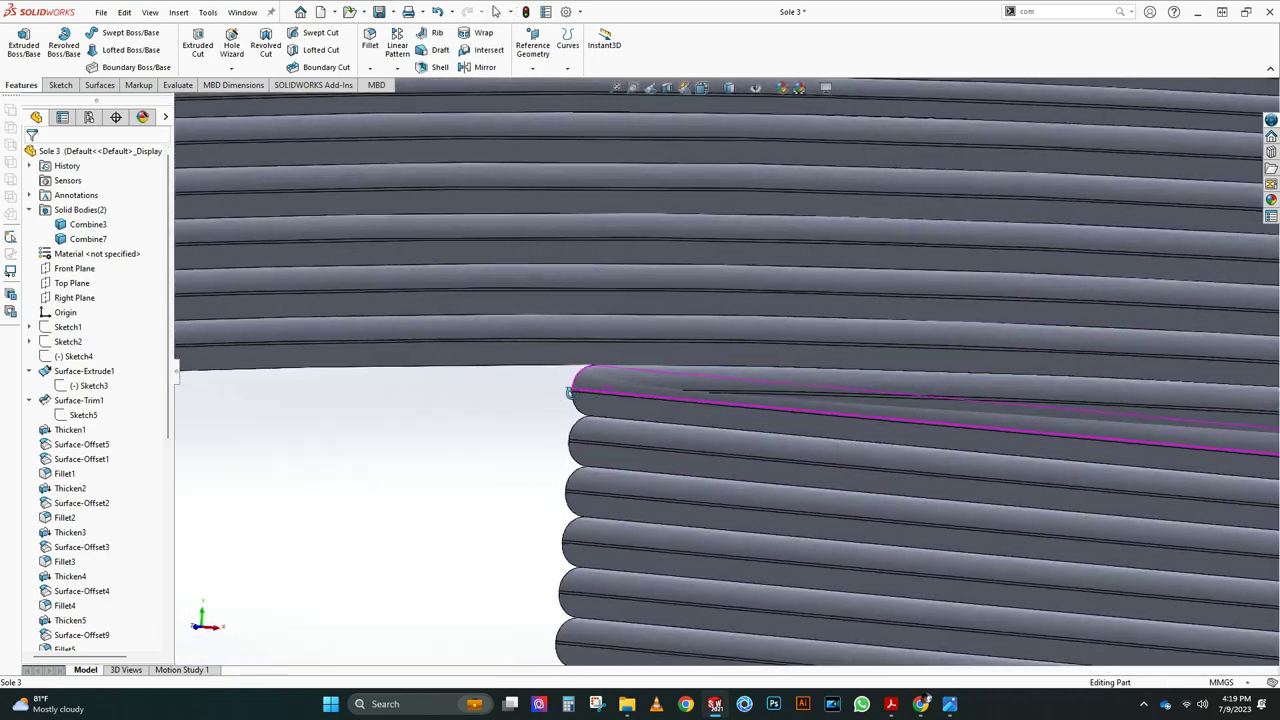
middle_click_drag(633, 393, 694, 394)
Try combining Combine3 with Combine7, then cancel after the geometry error.
left_click(1060, 11)
left_click(1057, 31)
left_click(760, 388)
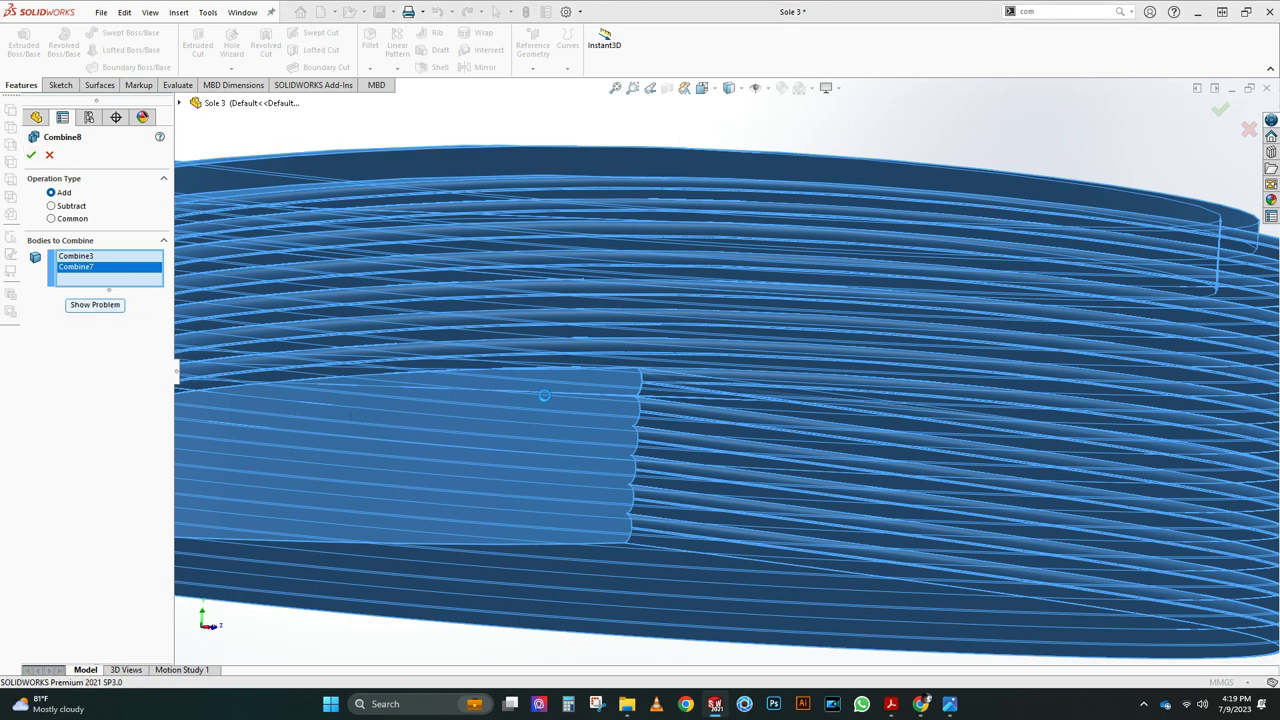
left_click(718, 349)
key("Escape")
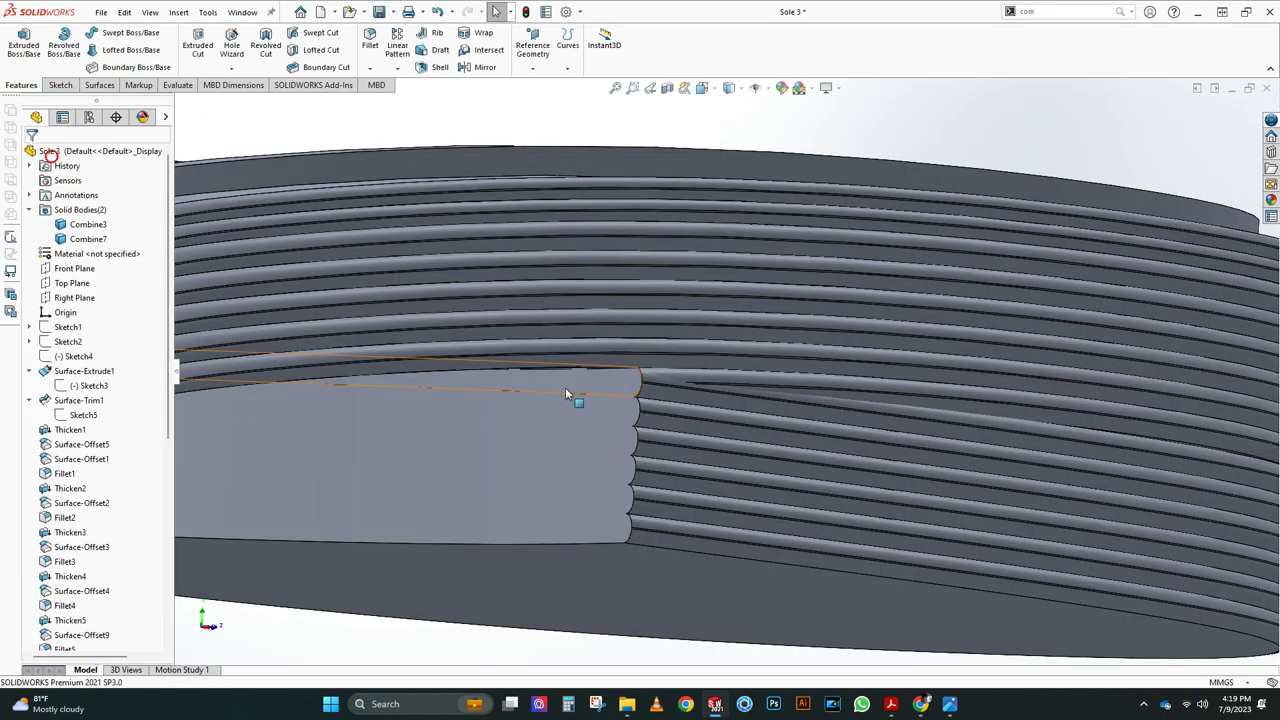
middle_click_drag(564, 386, 533, 181)
Try intersecting Combine3 and Combine7, and cancel when it fails.
left_click(489, 49)
left_click(701, 401)
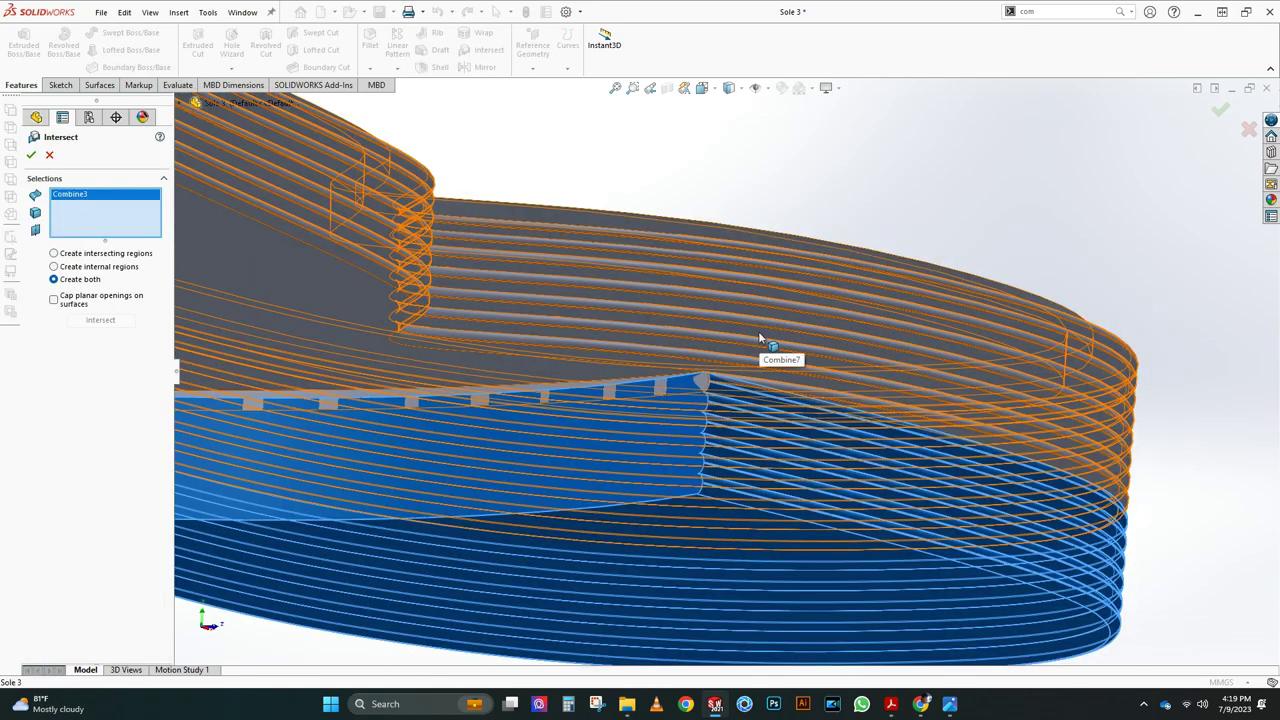
left_click(760, 338)
left_click(111, 325)
left_click(717, 349)
key("Escape")
Switch to the Front view and save the part as a copy named Sole 4.
key("ctrl+1")
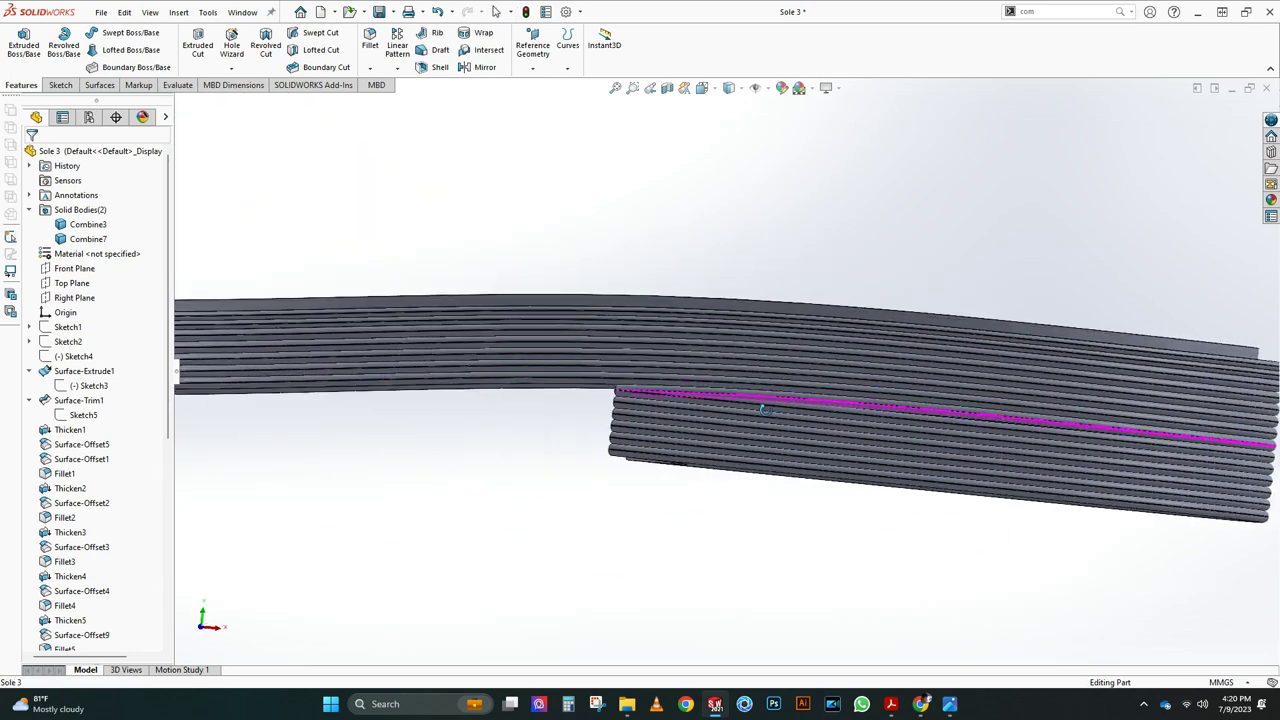
key("space")
left_click(869, 470)
scroll(136, 605, "down", 8)
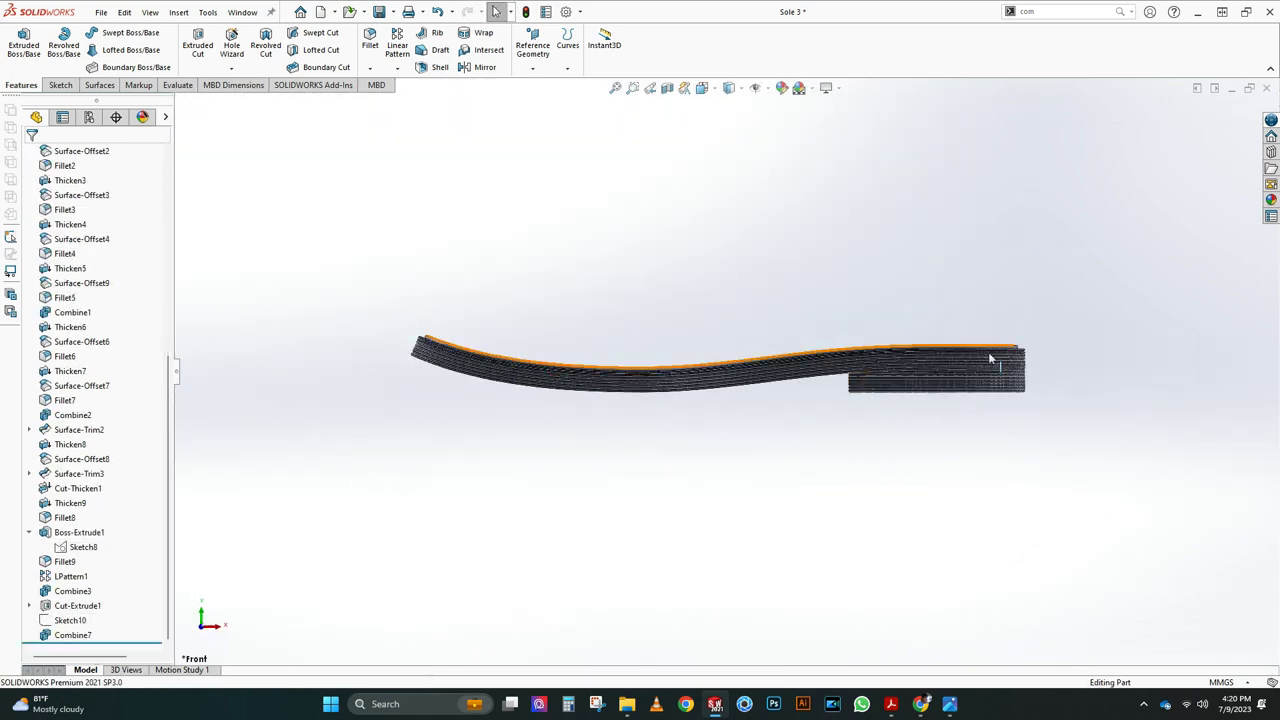
scroll(921, 380, "down", 5)
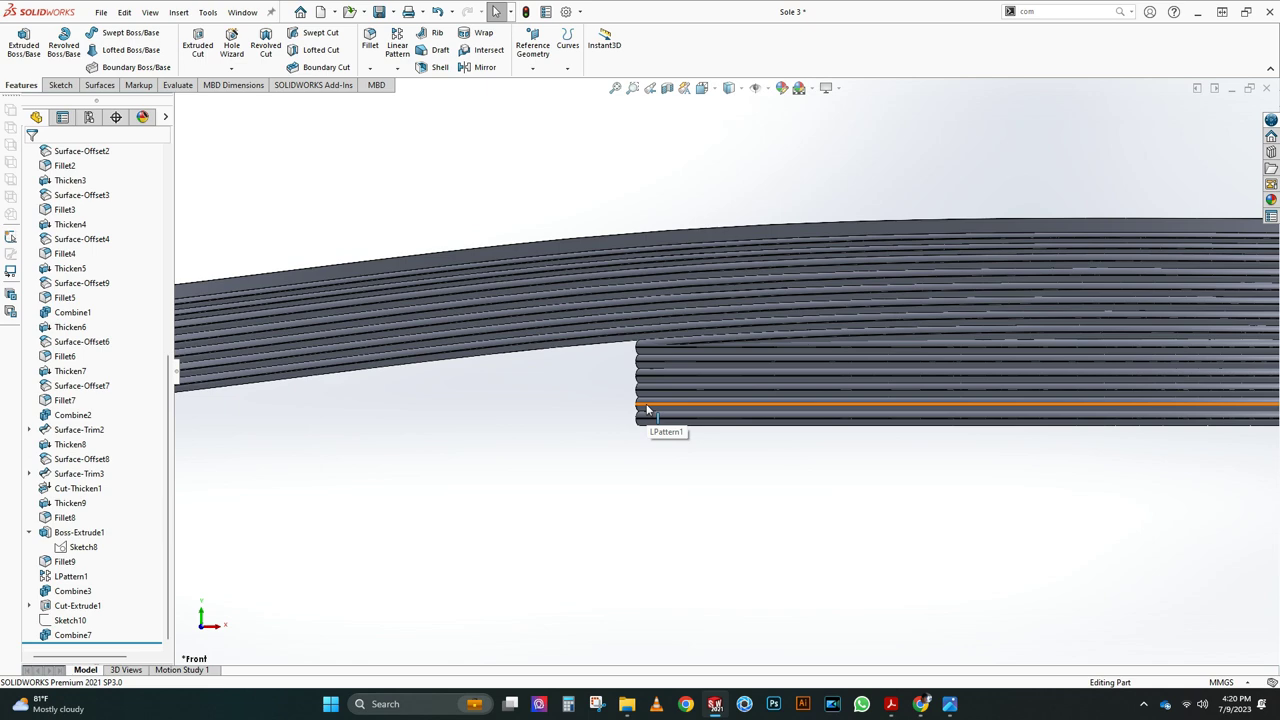
scroll(534, 420, "up", 2)
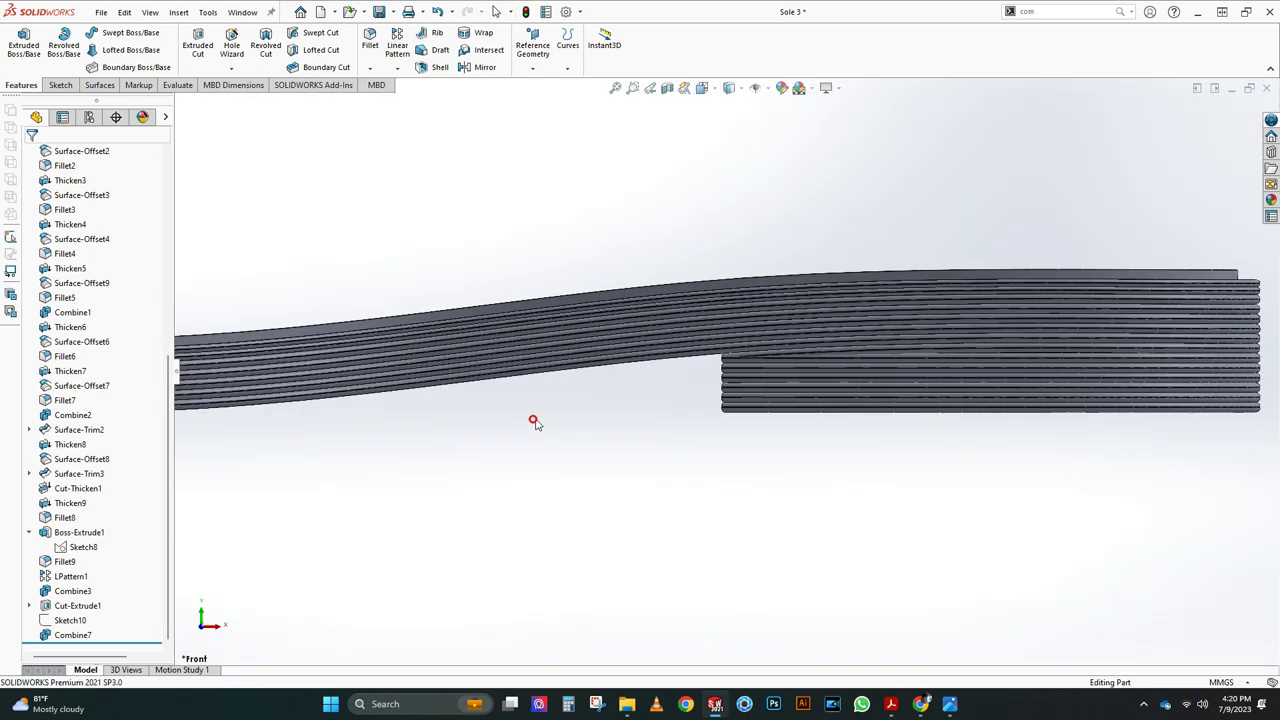
scroll(534, 420, "up", 5)
left_click(390, 11)
left_click(420, 38)
type("4")
key("Return")
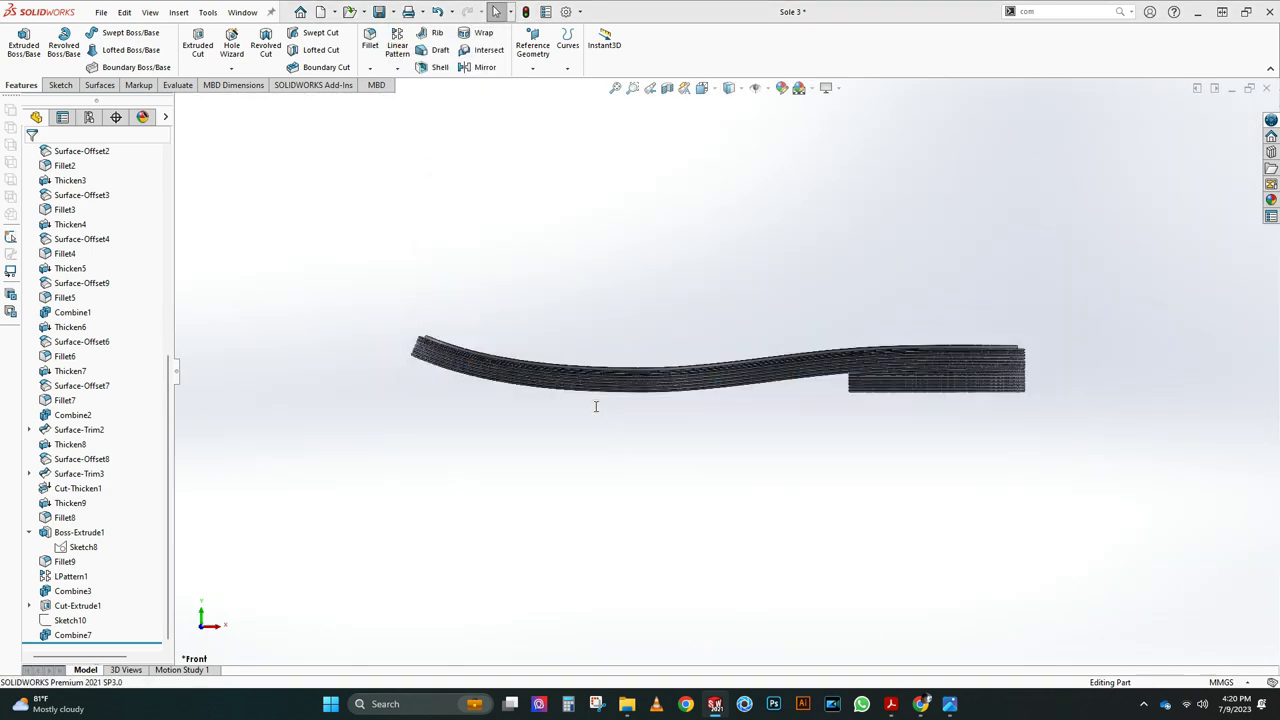
scroll(600, 415, "down", 3)
scroll(672, 424, "down", 3)
scroll(672, 424, "down", 2)
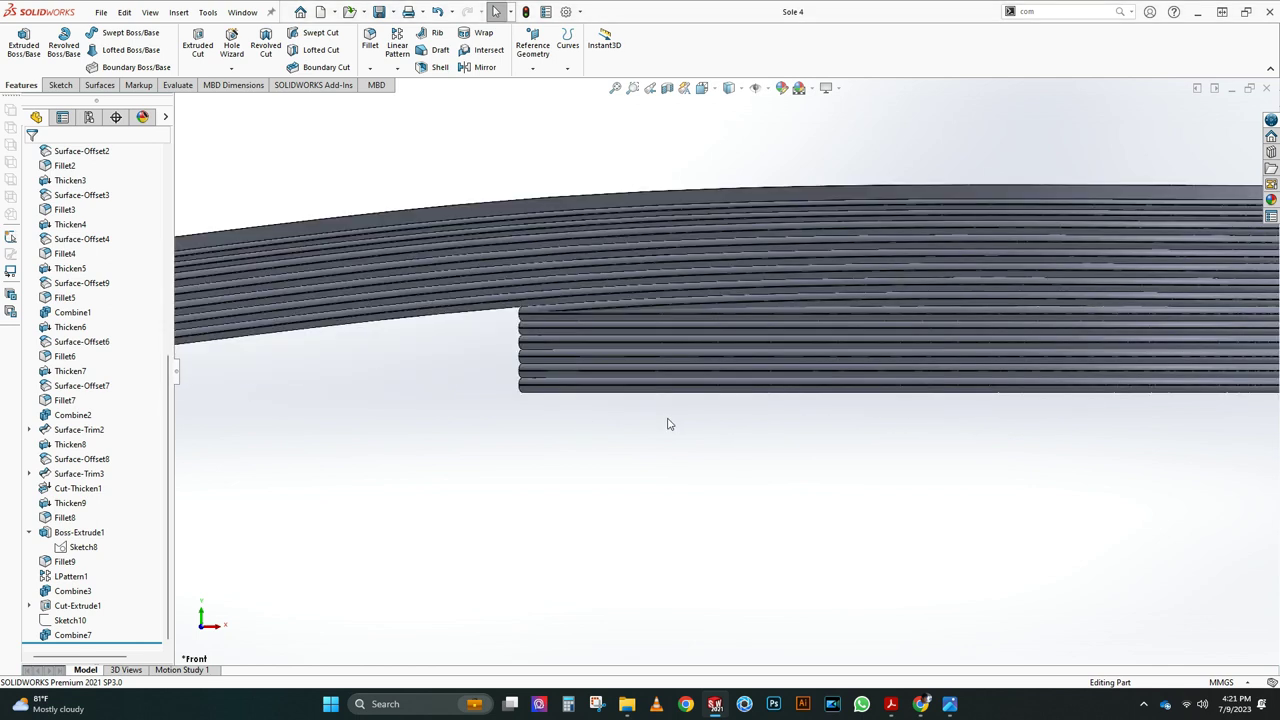
Roll the model back to before Fillet8 and tilt the sole into a 3D view.
left_click(628, 319)
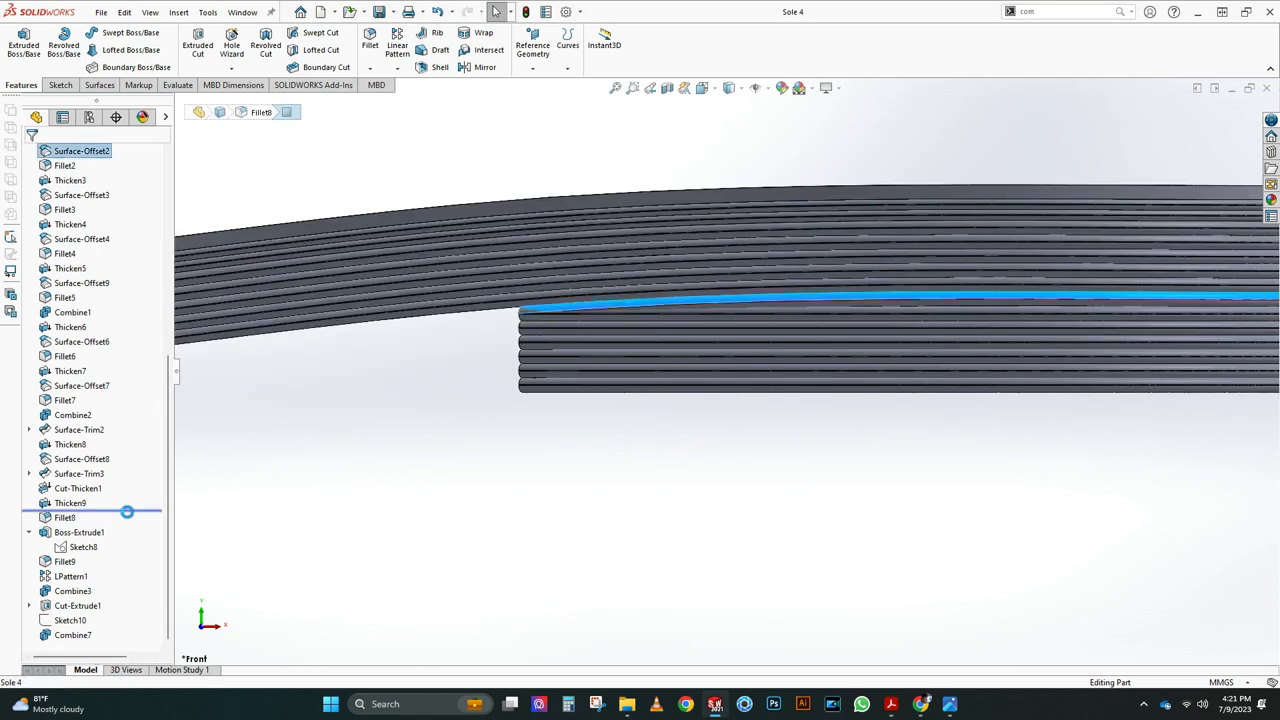
left_click_drag(127, 512, 127, 511)
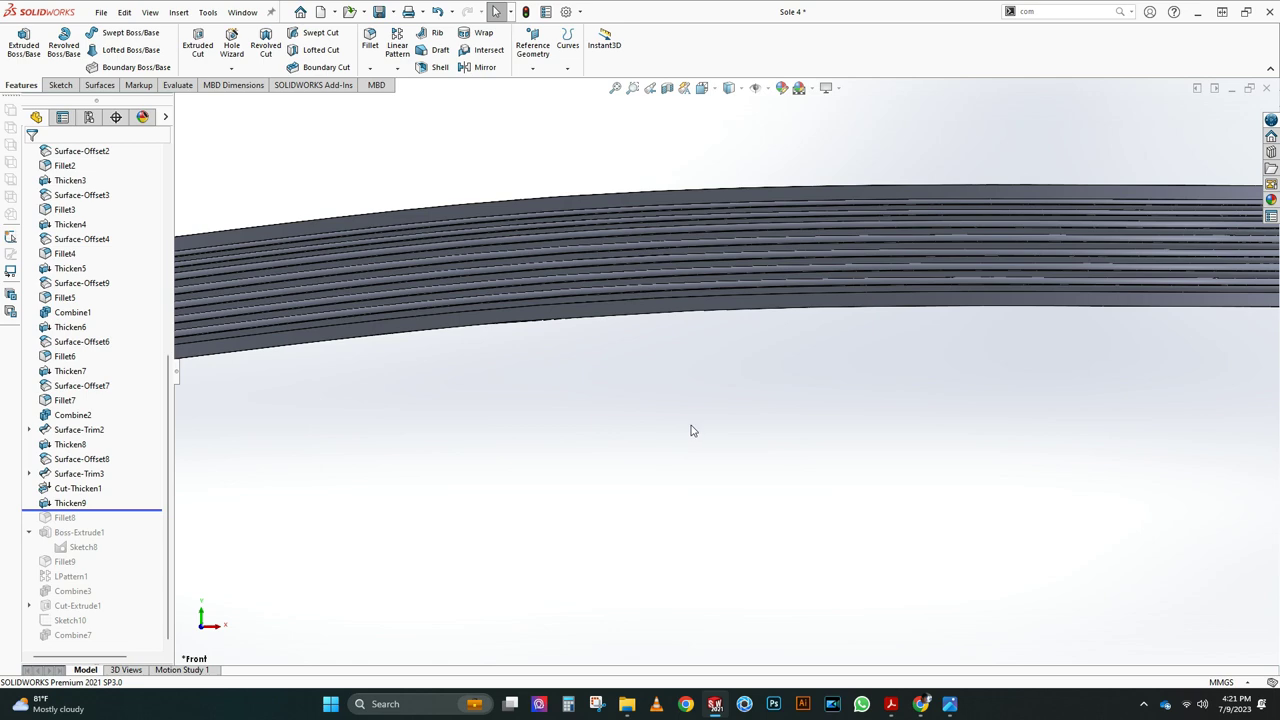
scroll(690, 431, "up", 3)
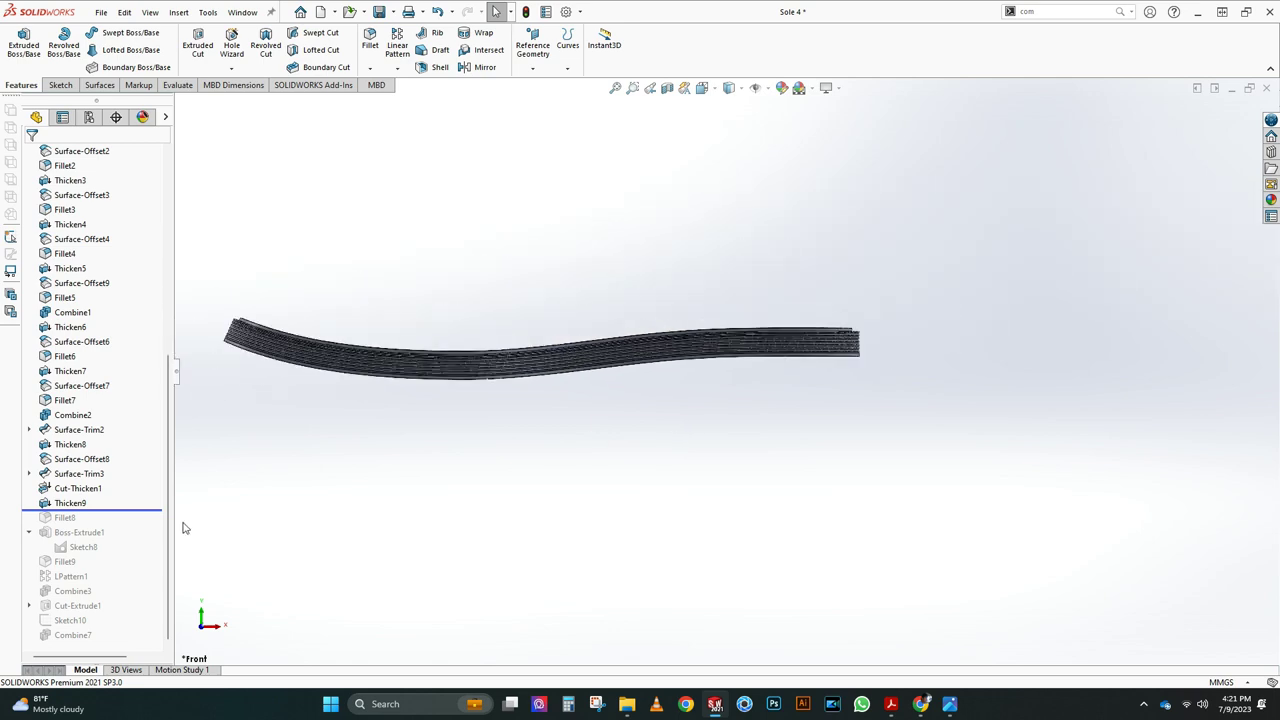
middle_click_drag(577, 425, 560, 443)
scroll(110, 290, "up", 7)
Start a new sketch on the Top Plane with the dimensioned reference drawing shown.
left_click(70, 239)
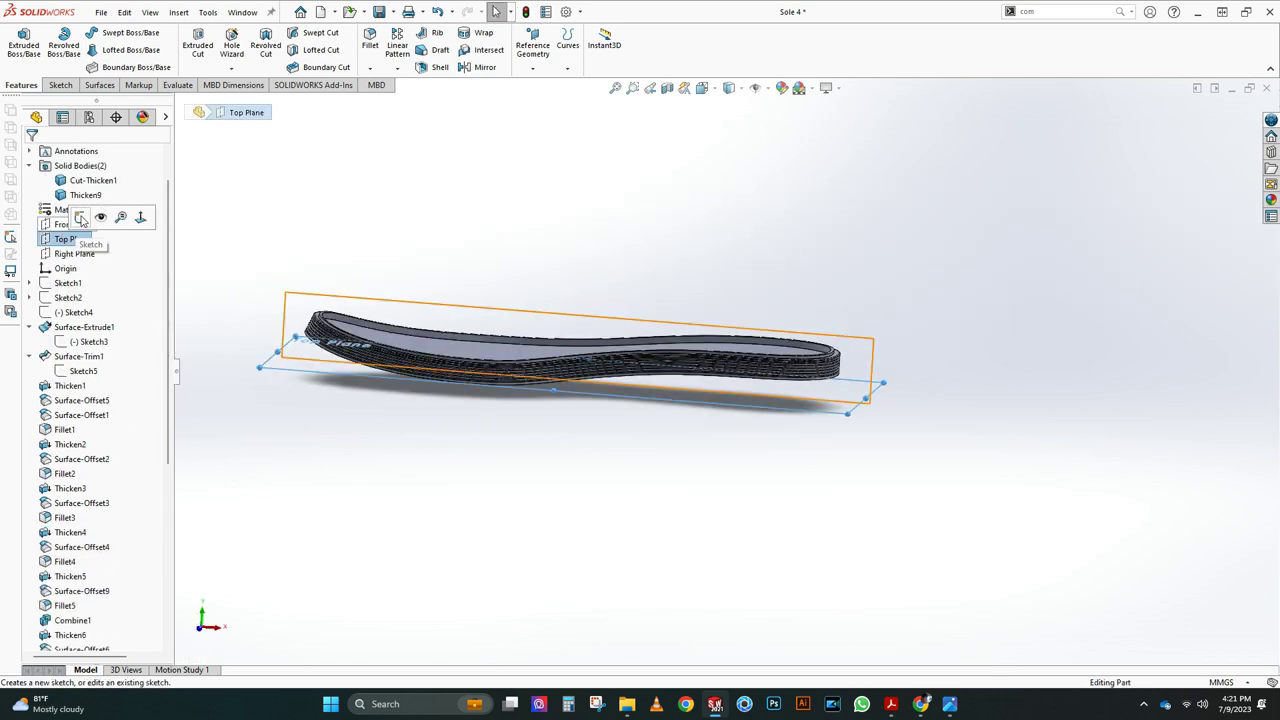
left_click(81, 219)
scroll(85, 480, "down", 6)
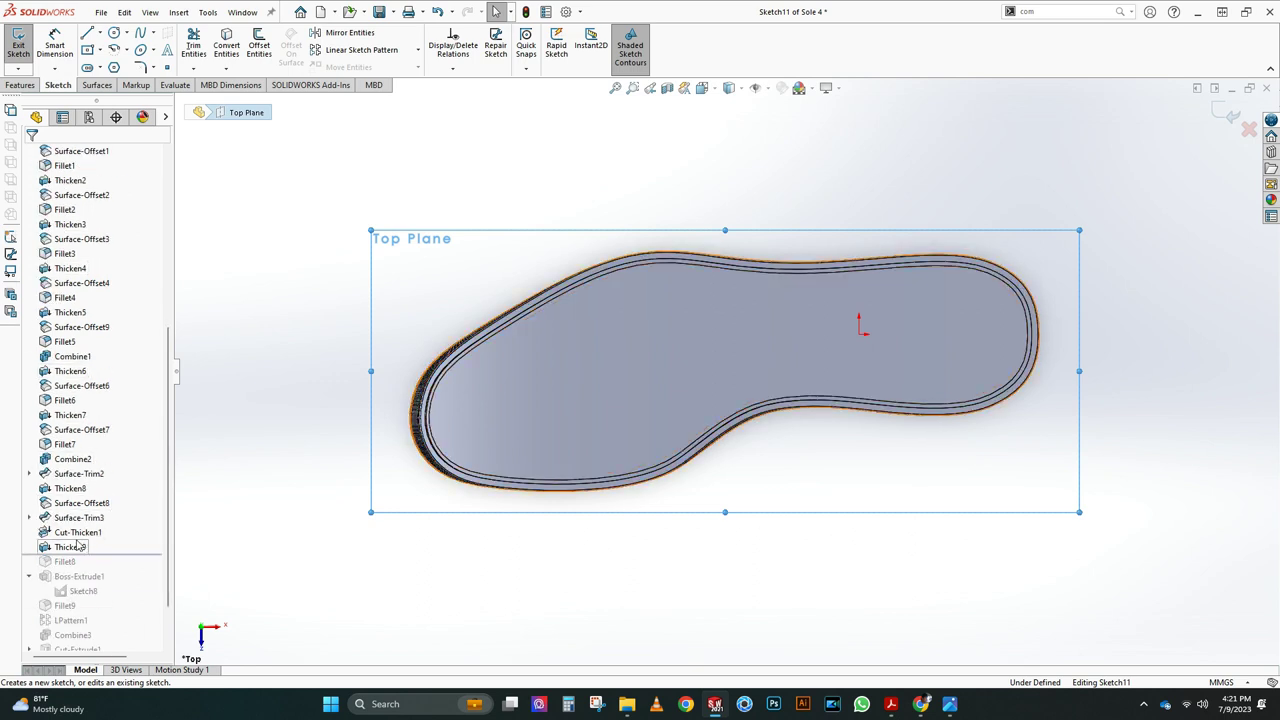
left_click(92, 533)
scroll(70, 400, "up", 6)
left_click(68, 327)
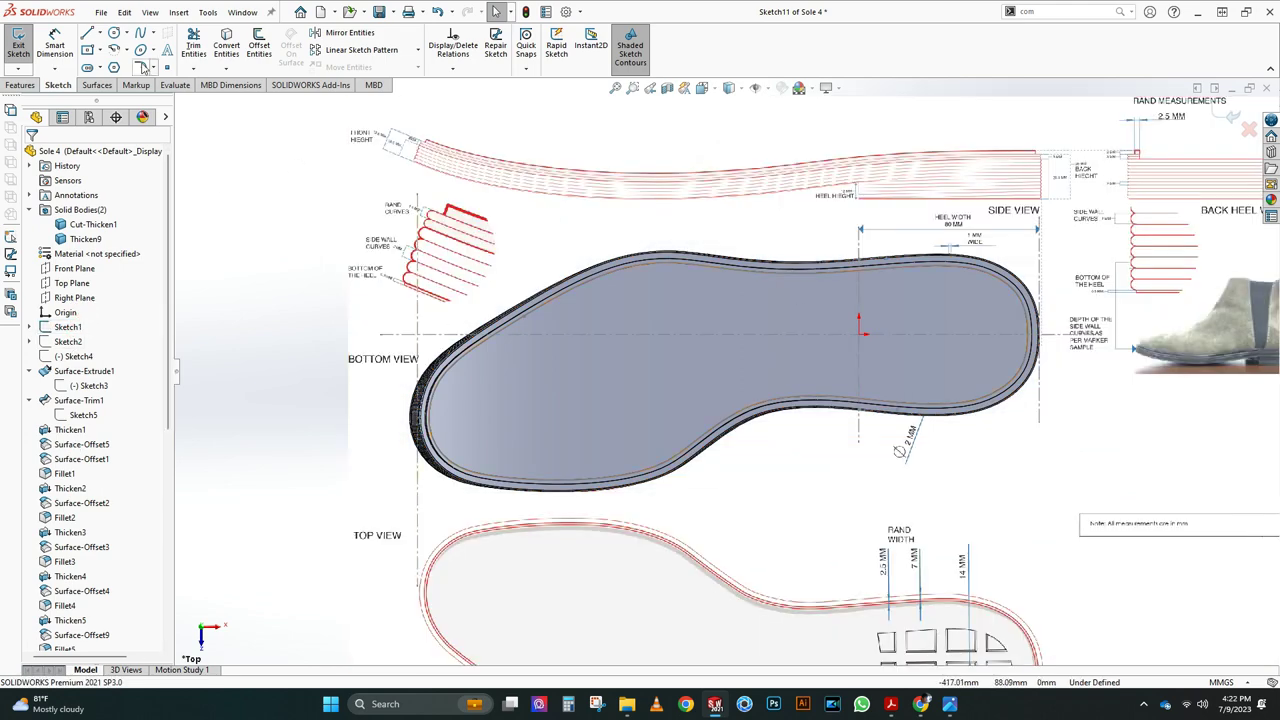
Draw a centrepoint arc across the sole near the heel.
left_click(141, 67)
scroll(860, 330, "up", 3)
left_click(271, 423)
left_click(503, 246)
scroll(597, 568, "up", 3)
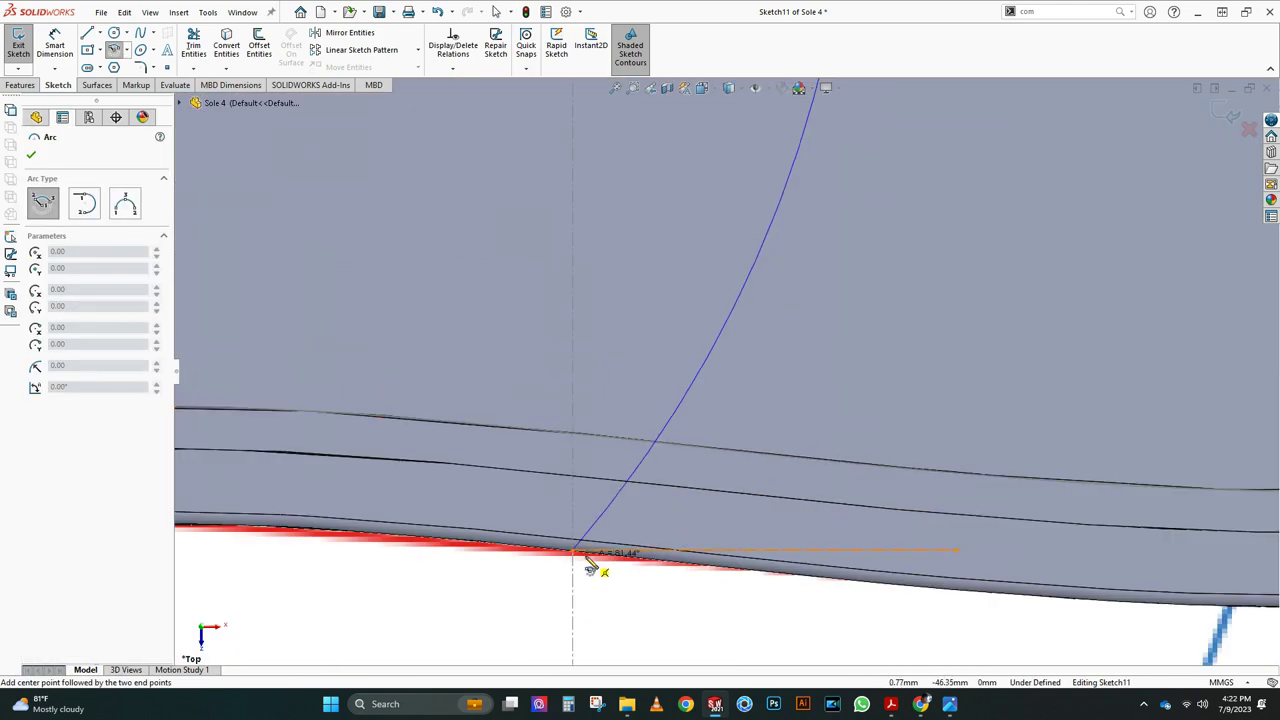
right_click(597, 568)
left_click(514, 563)
scroll(597, 500, "down", 10)
scroll(649, 389, "up", 10)
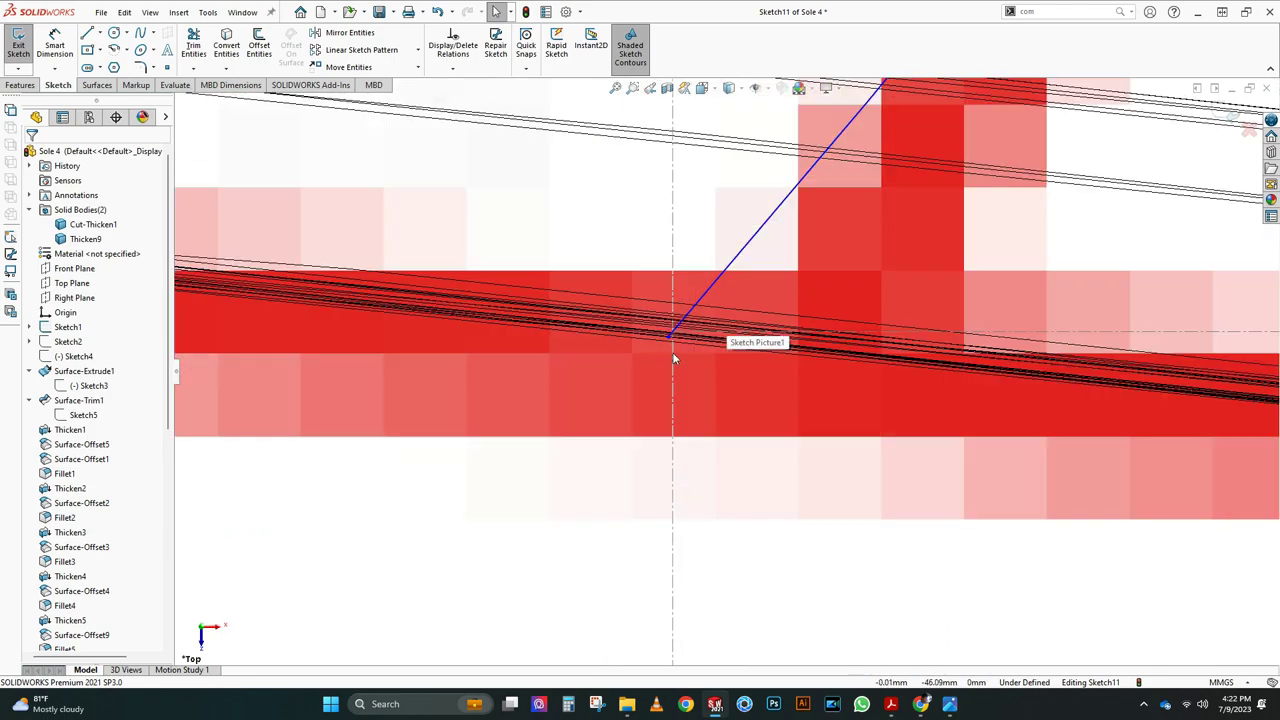
scroll(649, 389, "up", 3)
Make the blue line's end point coincident with the arc's end point.
left_click(558, 421)
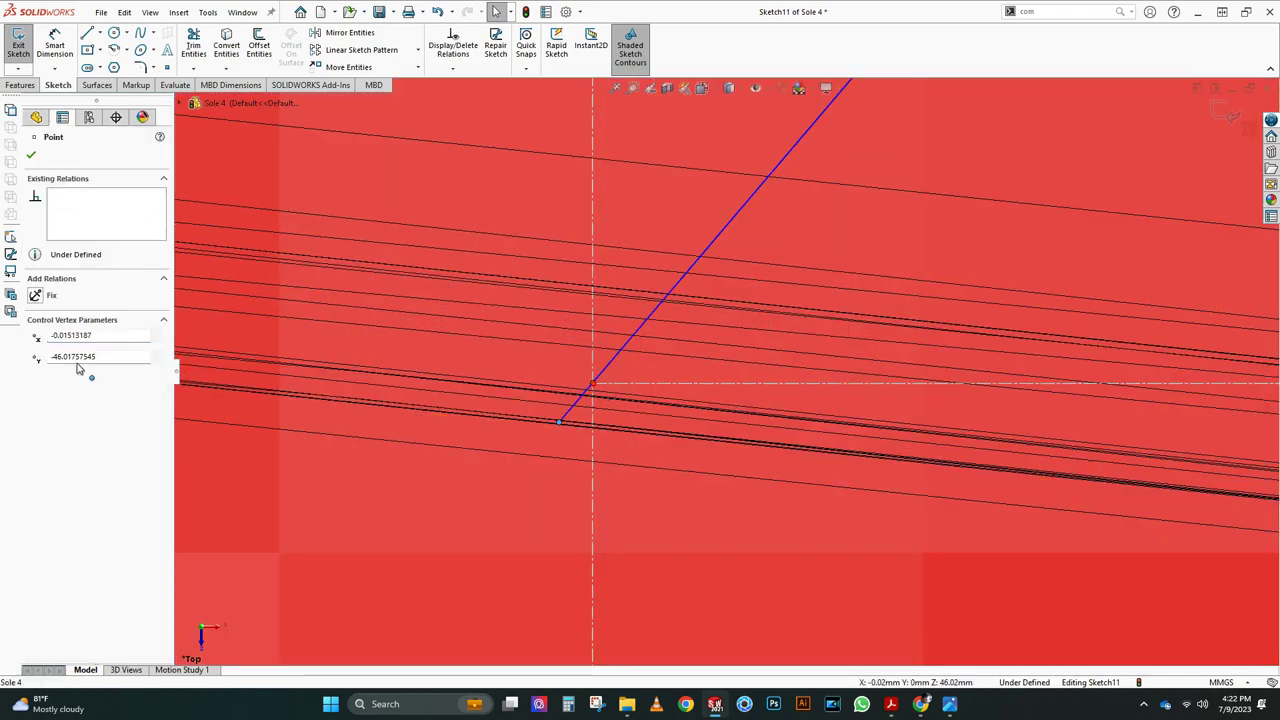
left_click(786, 443, "ctrl")
scroll(786, 400, "down", 5)
Dimension the heel arc to a 94 mm radius and exit Sketch11.
left_click(745, 375)
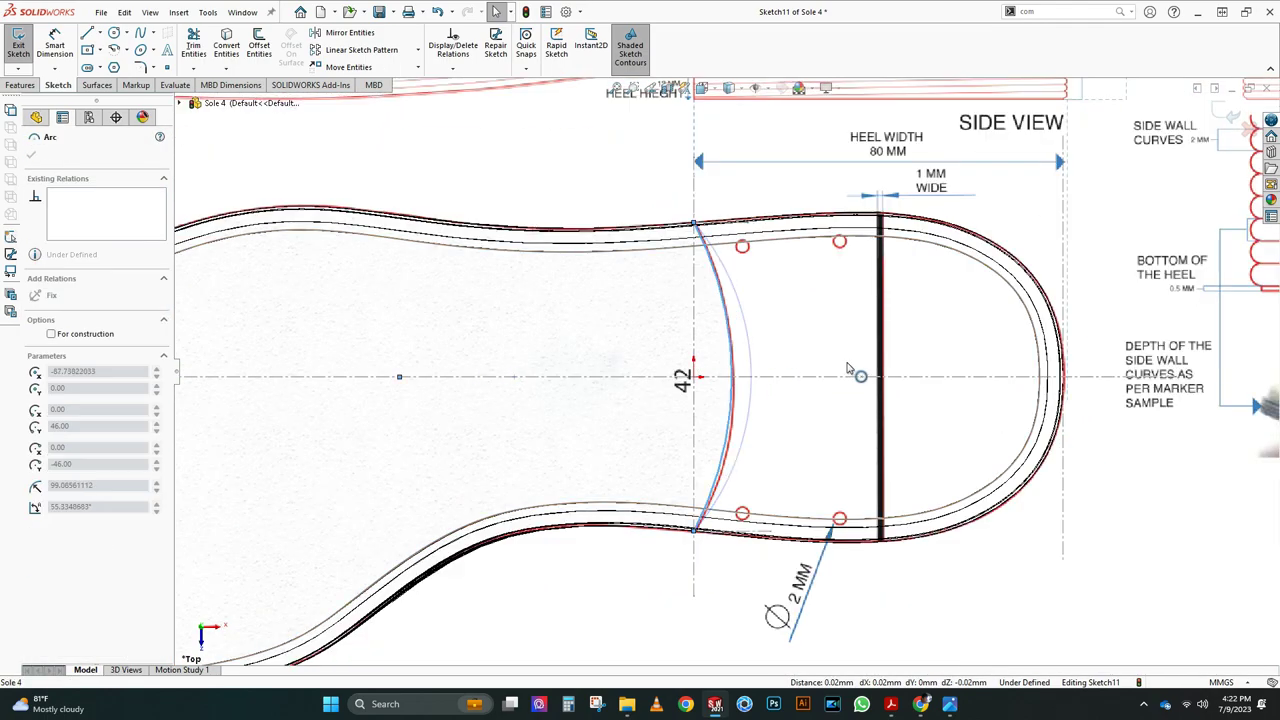
left_click(800, 345)
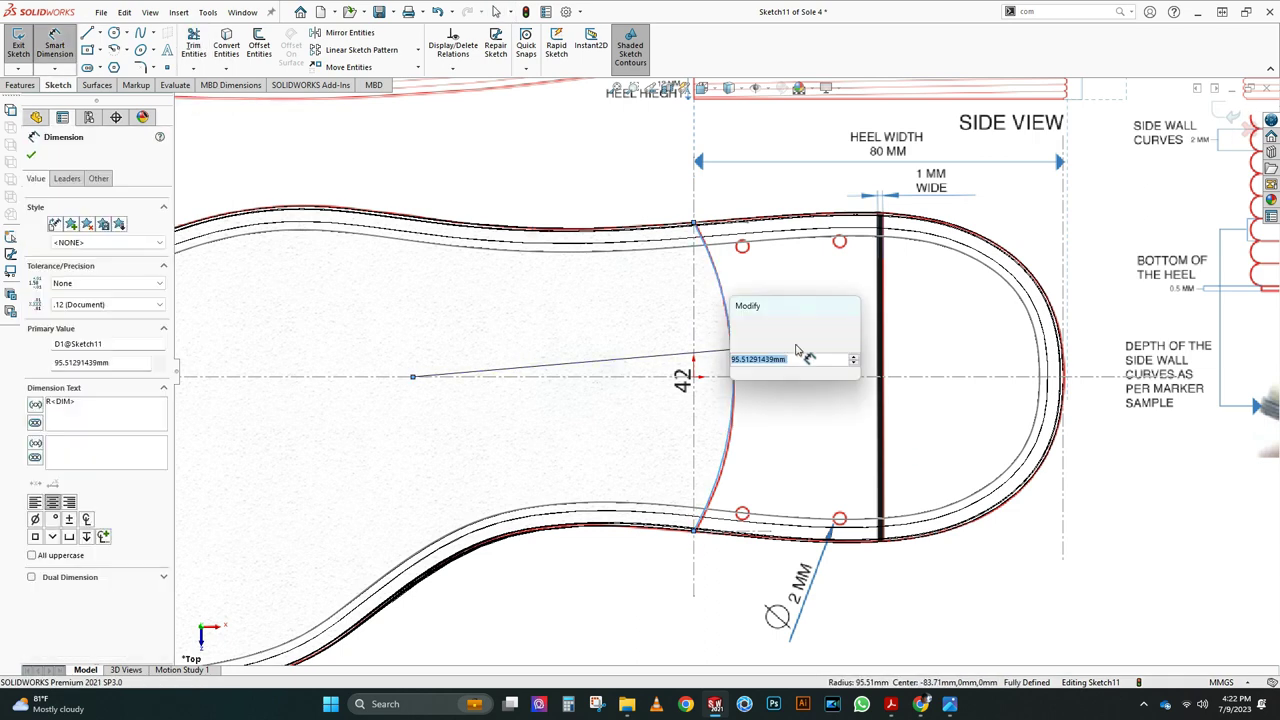
key("Return")
right_click(1160, 242)
left_click(1150, 222)
left_click(1232, 118)
mouse_move(663, 257)
middle_mouse_down()
mouse_move(716, 344)
mouse_move(748, 627)
middle_mouse_up()
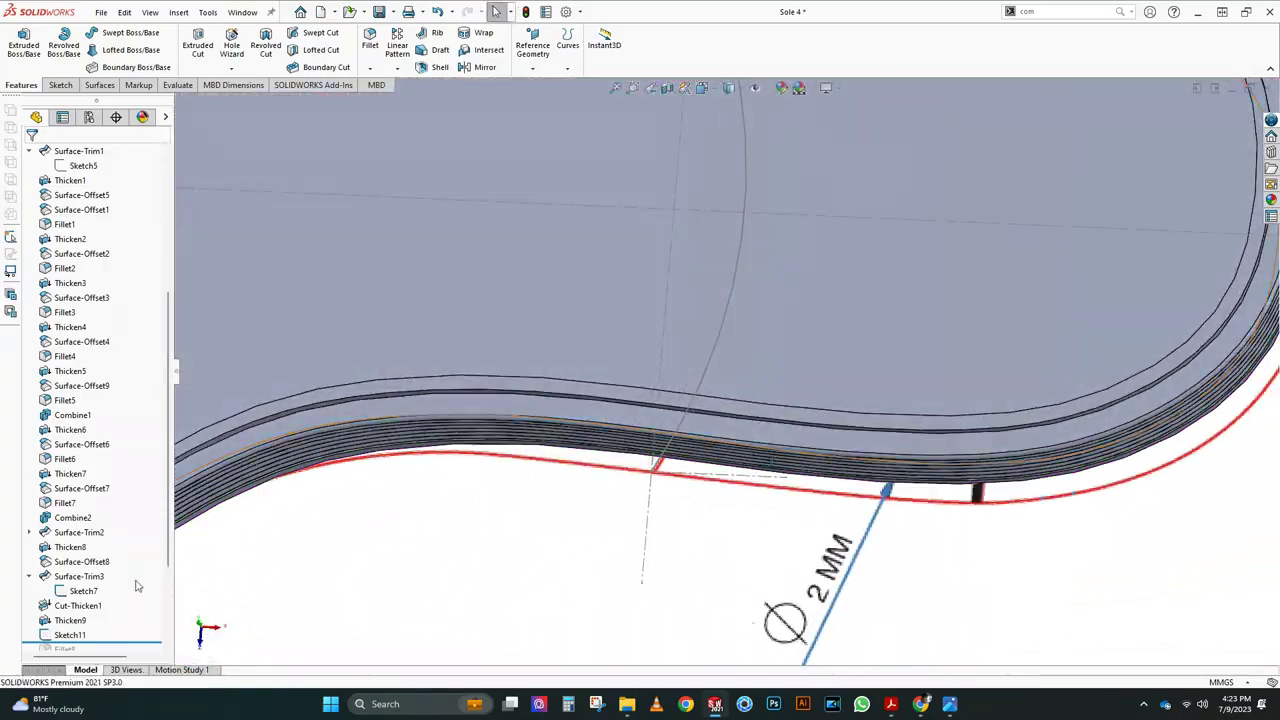
Sketch a circle reaching the heel edge plus closing lines past the toe on the Top Plane.
scroll(90, 400, "up", 10)
left_click(63, 282)
left_click(75, 258)
left_click(113, 32)
left_click(602, 331)
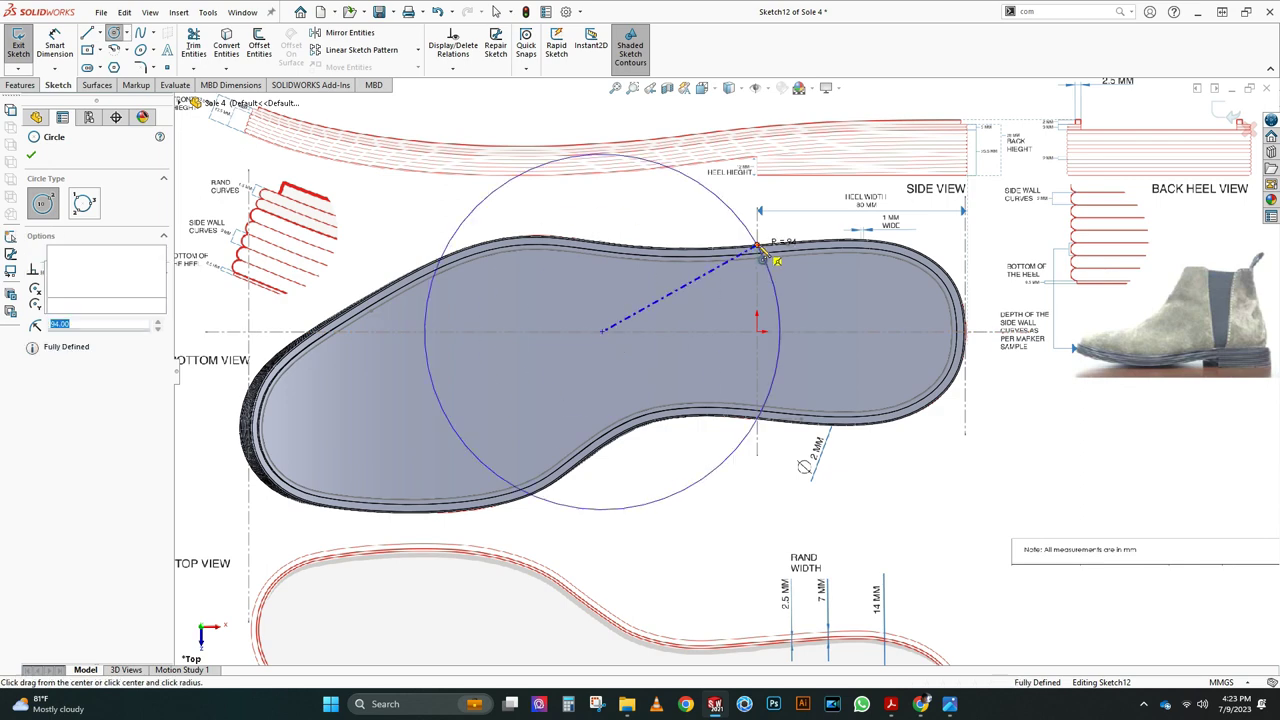
left_click(766, 257)
key("l")
left_click(602, 155)
left_click(215, 598)
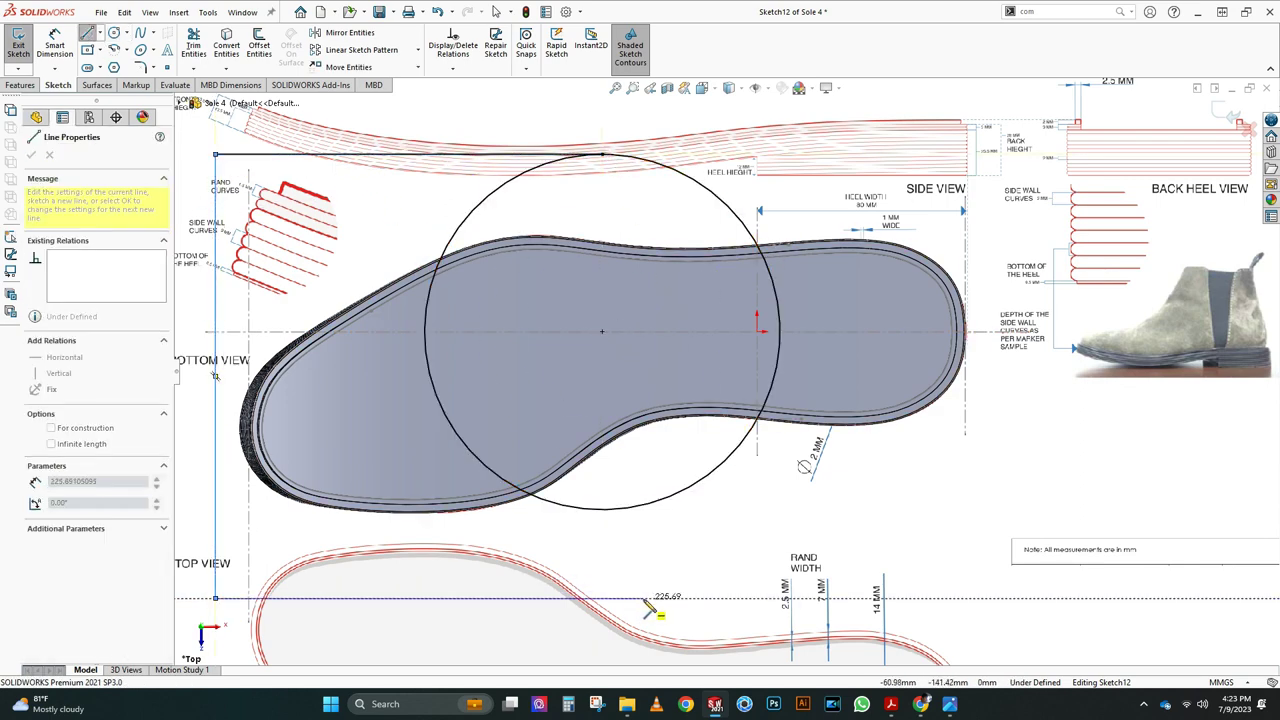
left_click(602, 598)
left_click(602, 508)
Trim away the unwanted circle segments to leave a closed profile.
key("Escape")
scroll(544, 360, "down", 5)
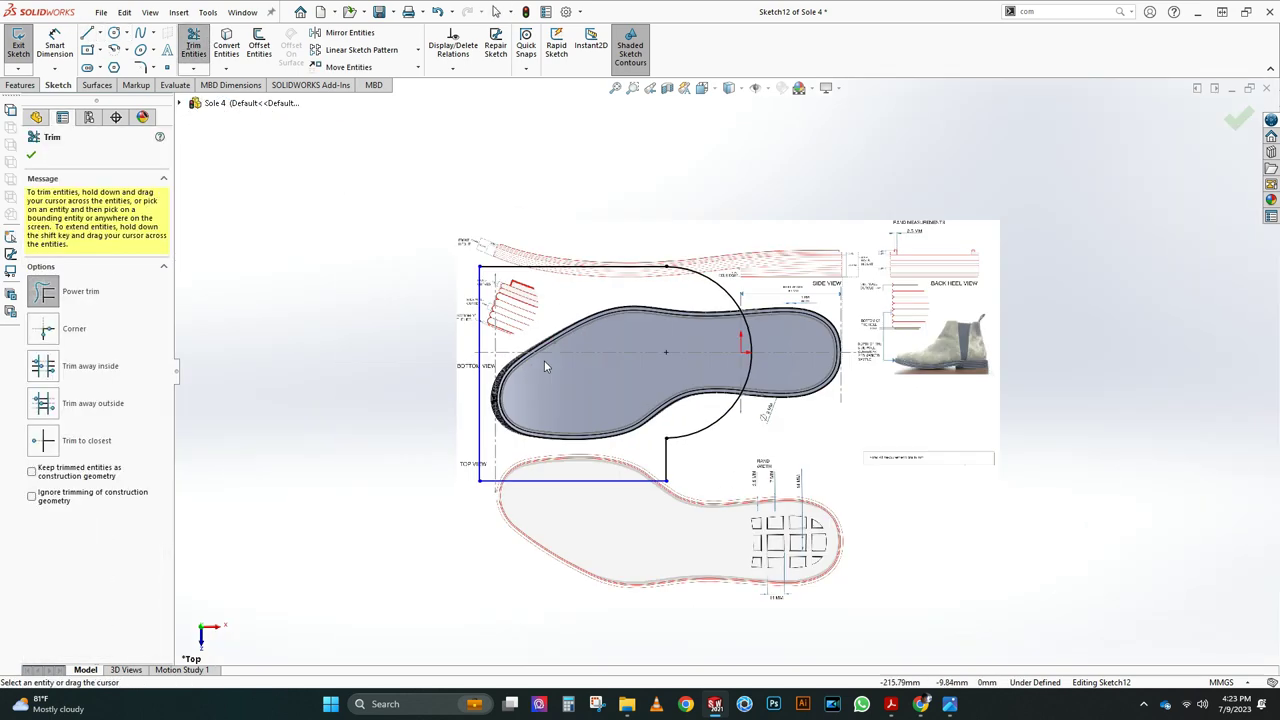
left_click(20, 85)
left_click(24, 45)
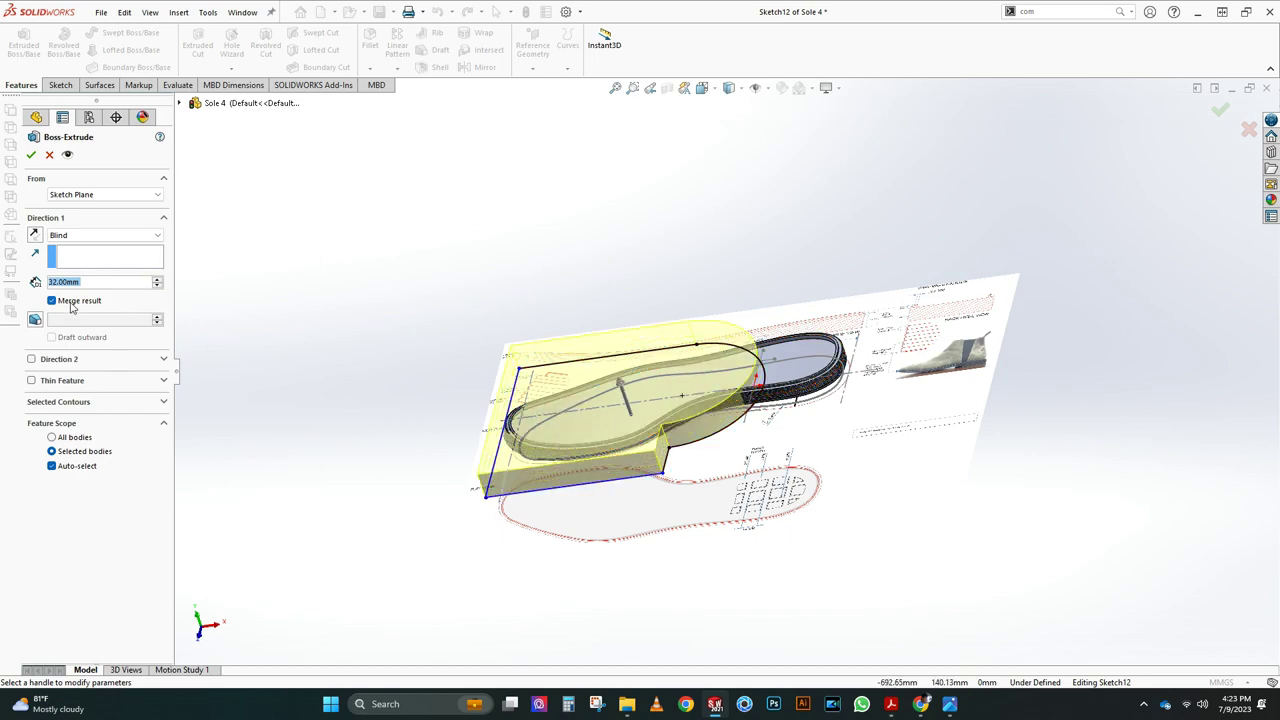
Create a both-direction boss extrusion without automatic body selection, then delete it.
left_click(31, 358)
scroll(760, 400, "down", 6)
scroll(760, 400, "down", 2)
left_click(52, 526)
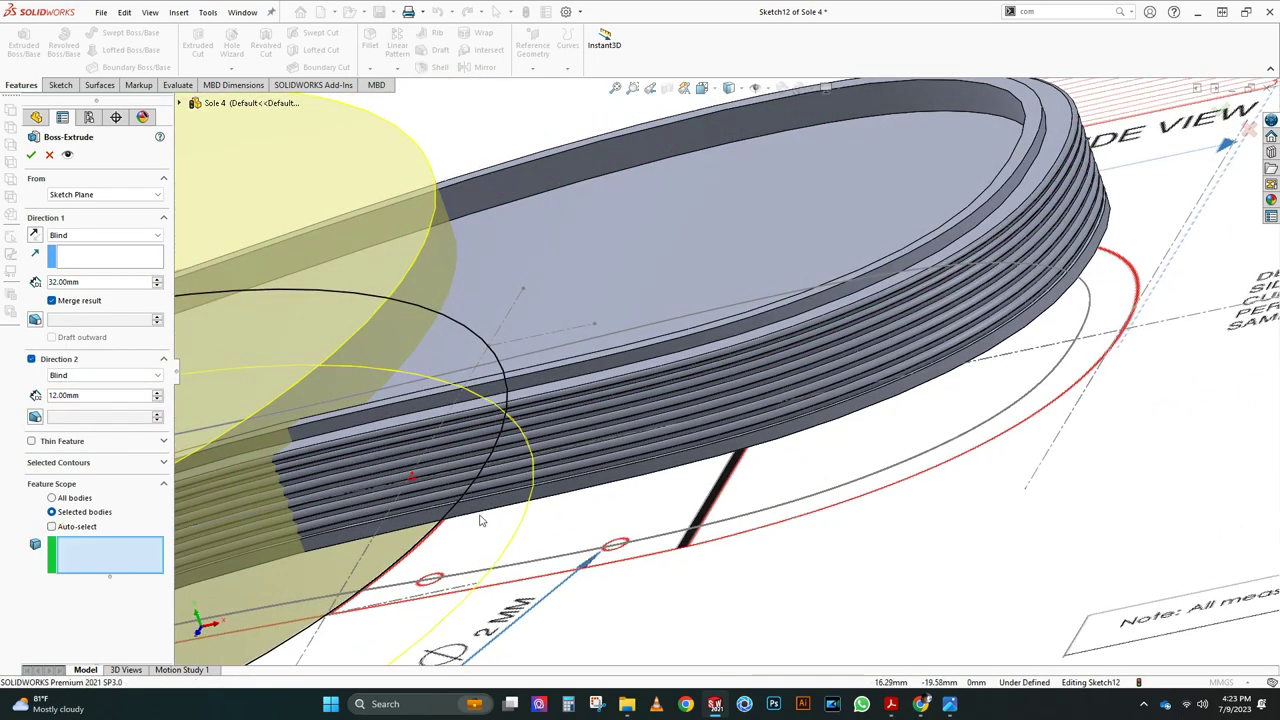
left_click(31, 155)
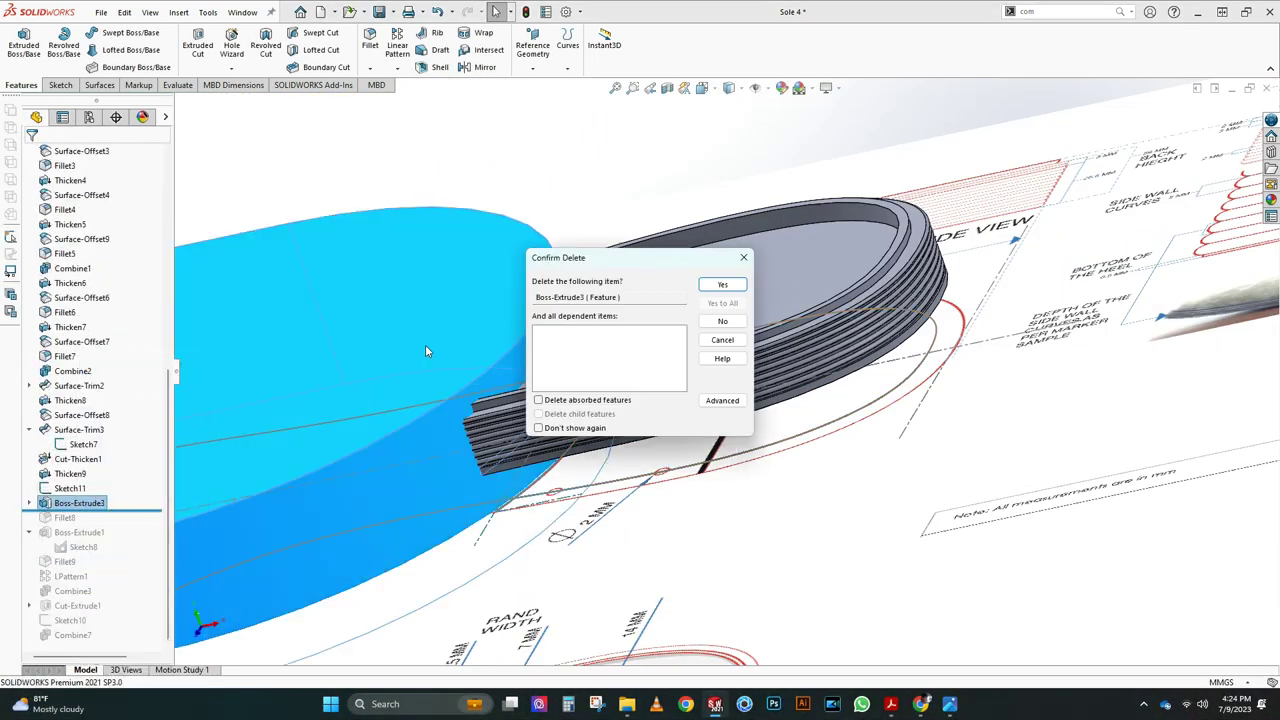
key("Return")
Extrude-cut the same profile 32 mm in both directions to trim the bottom layer.
left_click(422, 560)
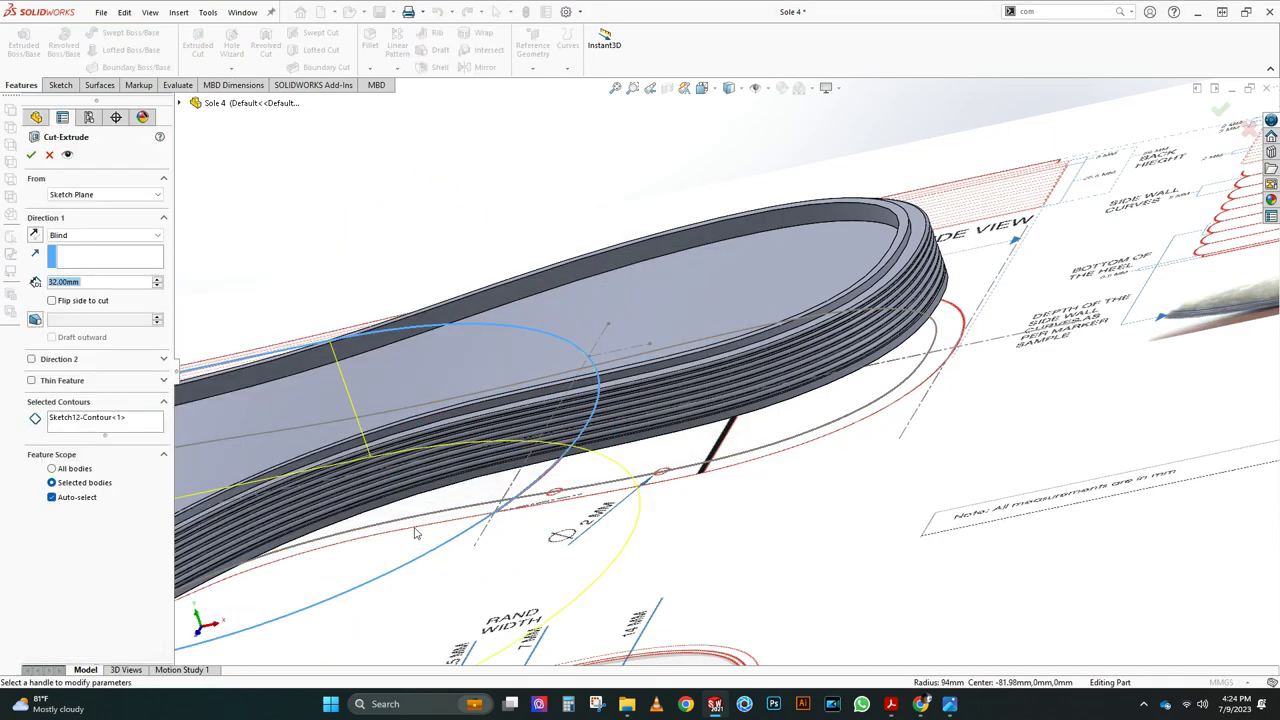
scroll(690, 355, "up", 3)
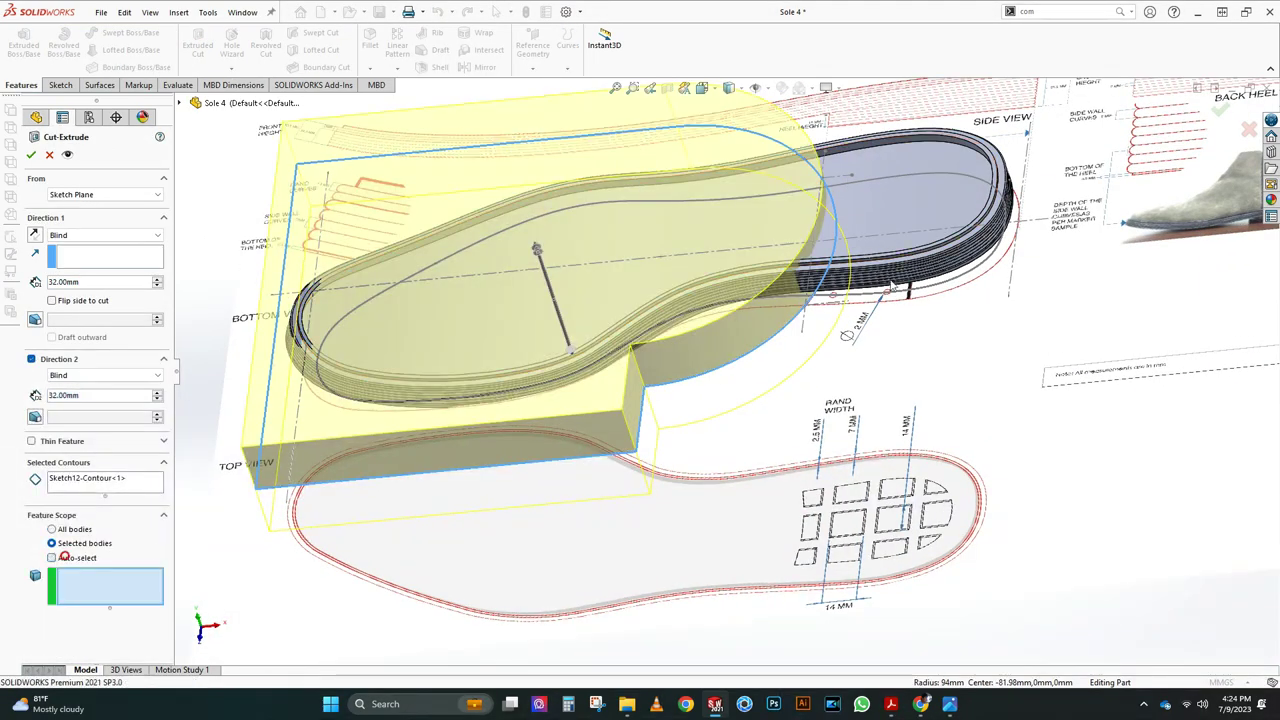
scroll(690, 357, "up", 5)
key("Return")
scroll(574, 412, "up", 5)
key("ctrl+1")
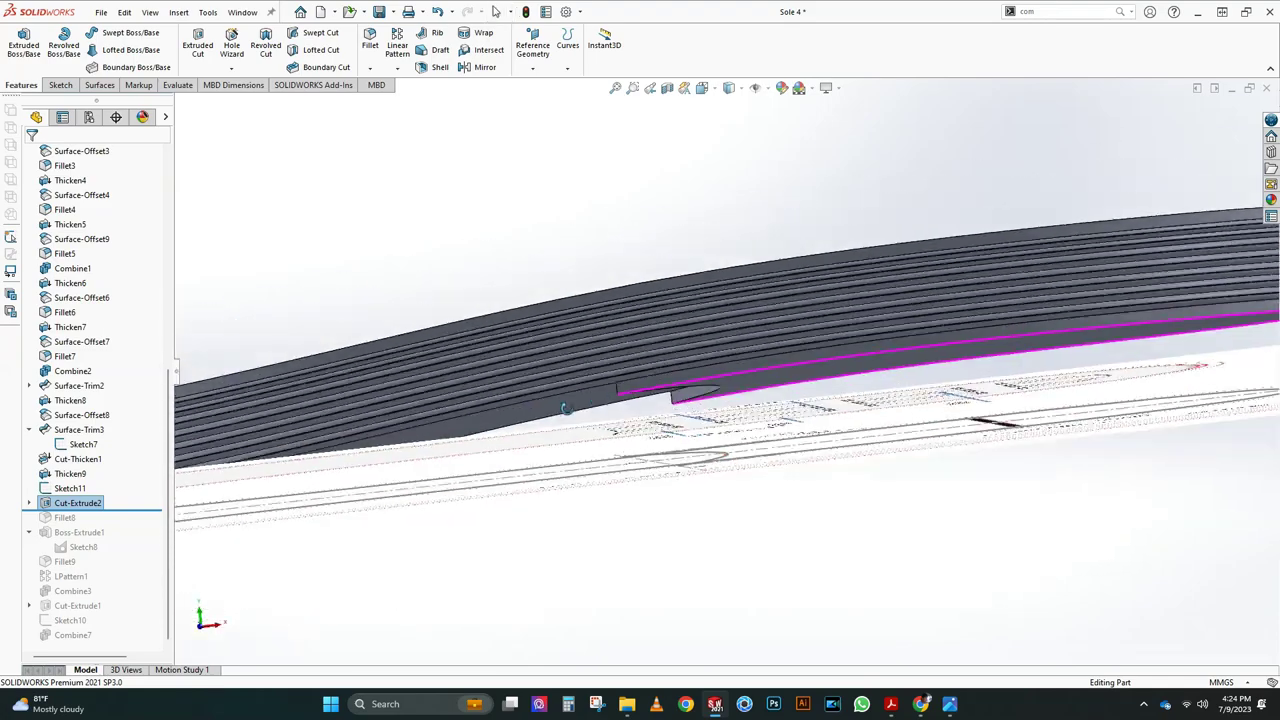
scroll(93, 344, "up", 7)
scroll(93, 344, "up", 2)
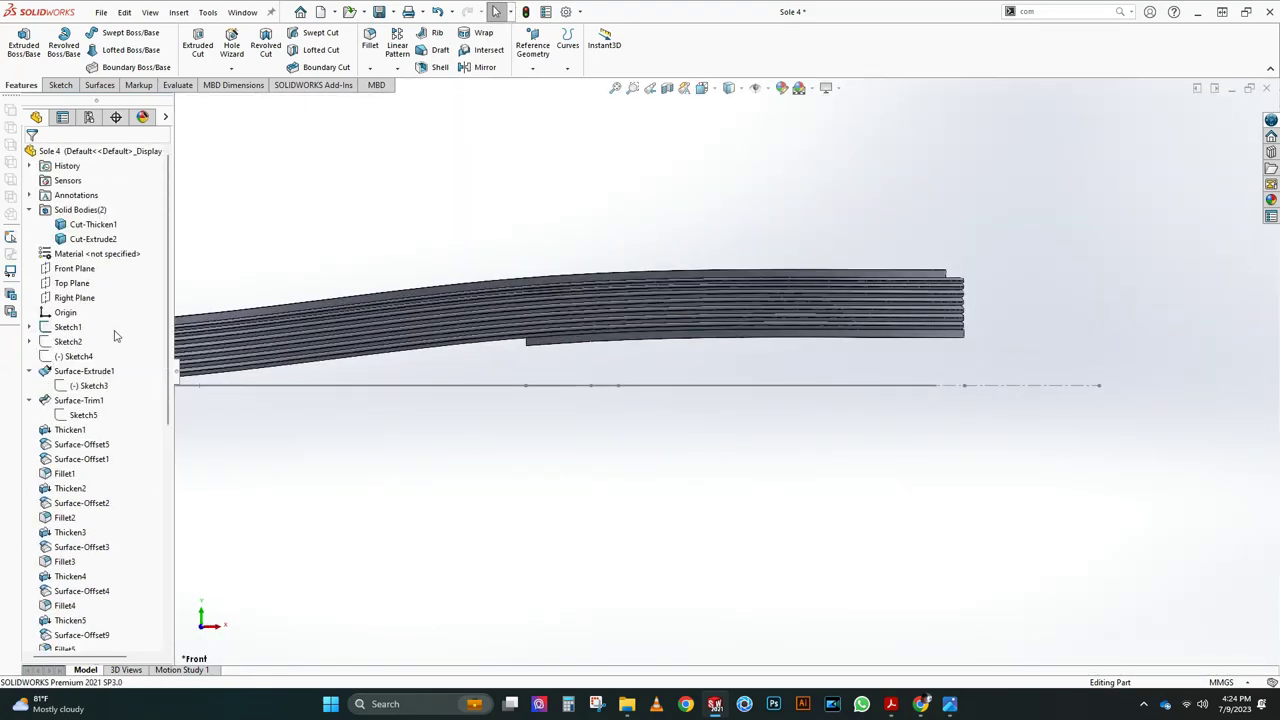
Sketch a corner rectangle on the Front Plane under the heel stack, 12 mm tall.
left_click(72, 269)
left_click(100, 48)
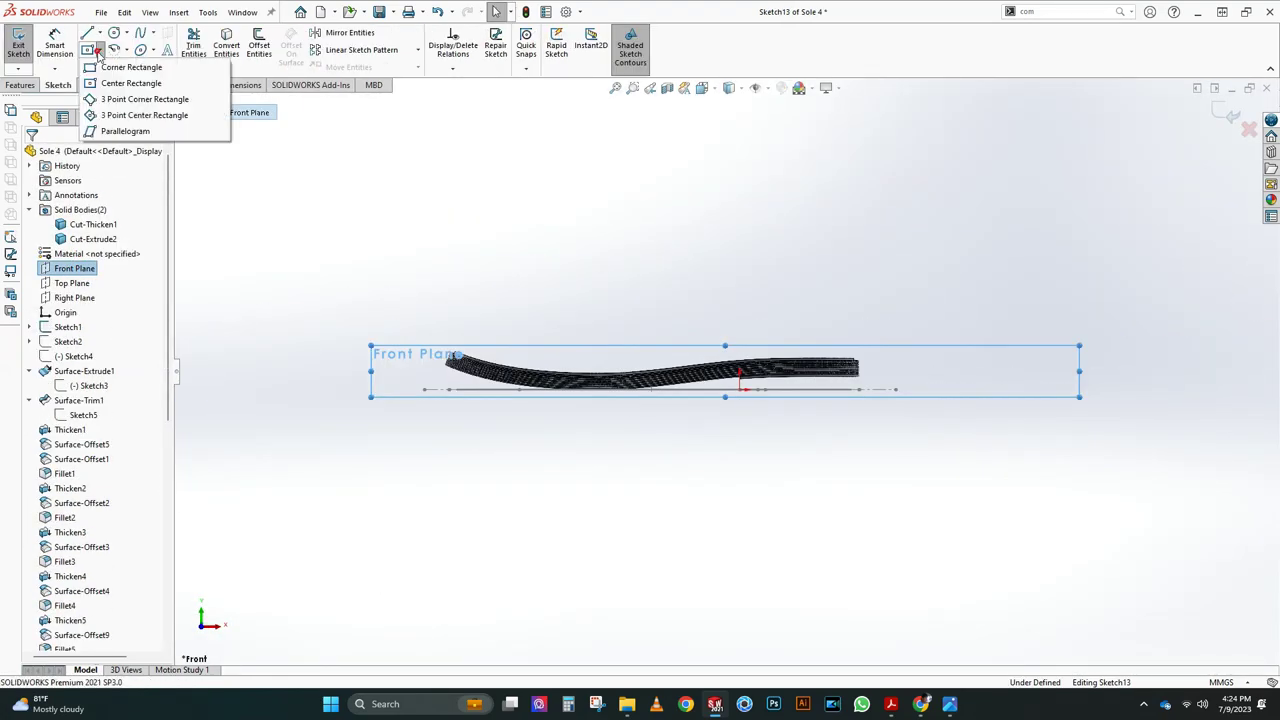
left_click(125, 60)
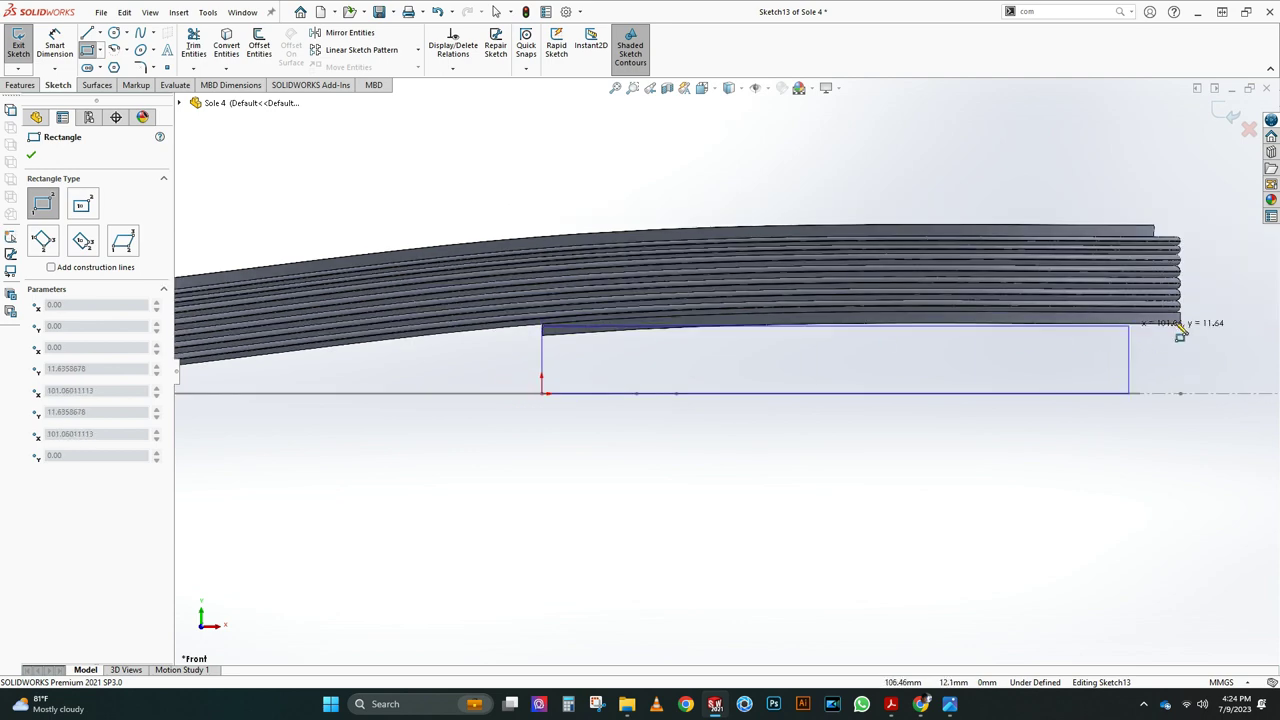
left_click(1171, 323)
scroll(546, 324, "down", 3)
left_click(432, 372)
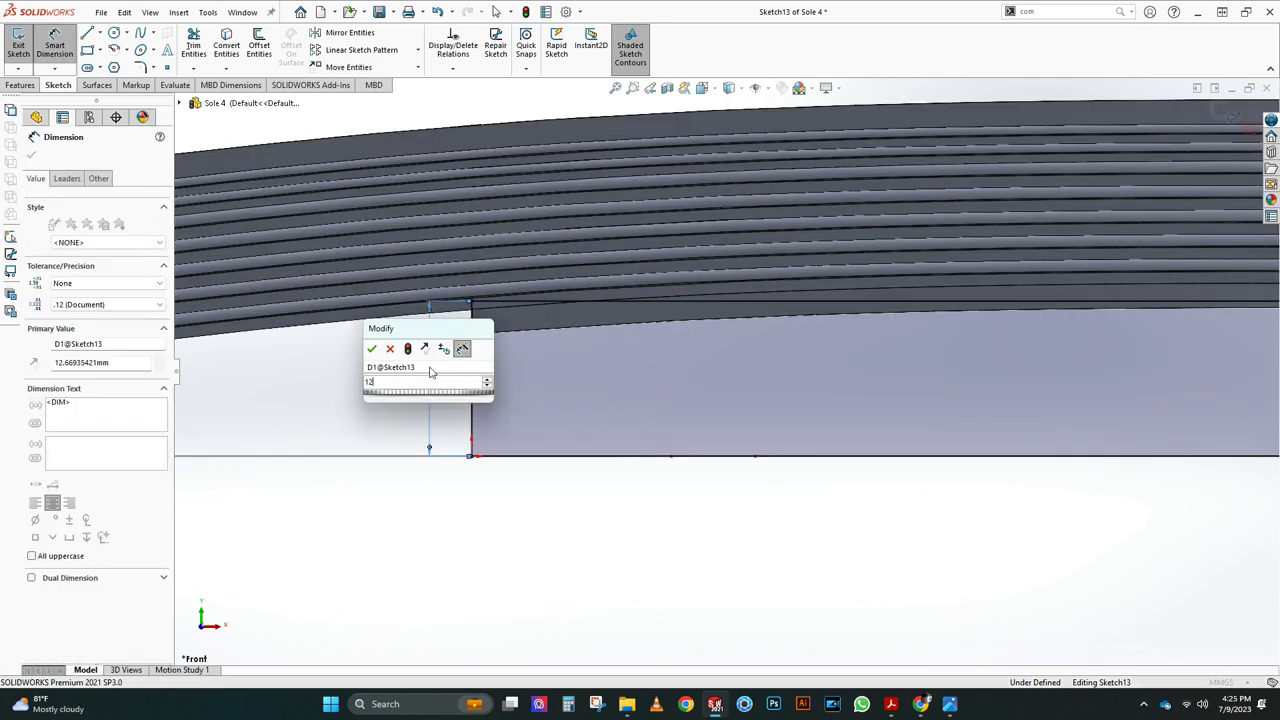
key("Return")
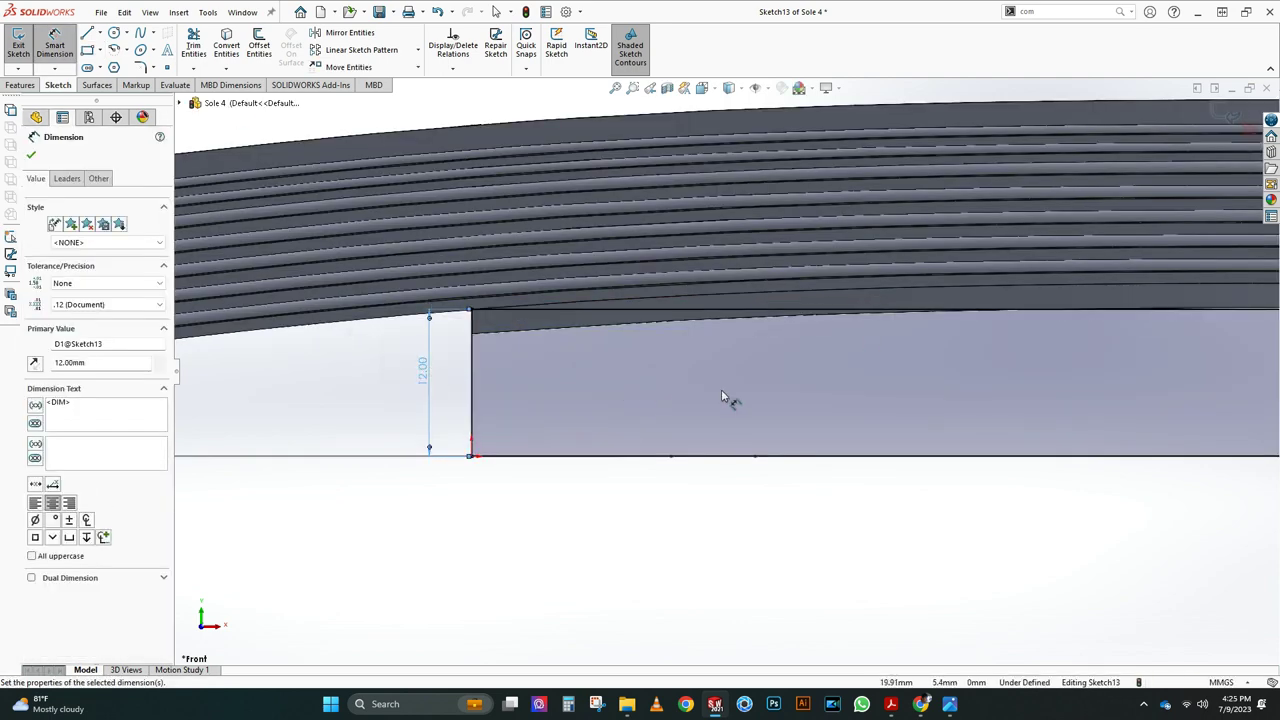
scroll(745, 377, "up", 2)
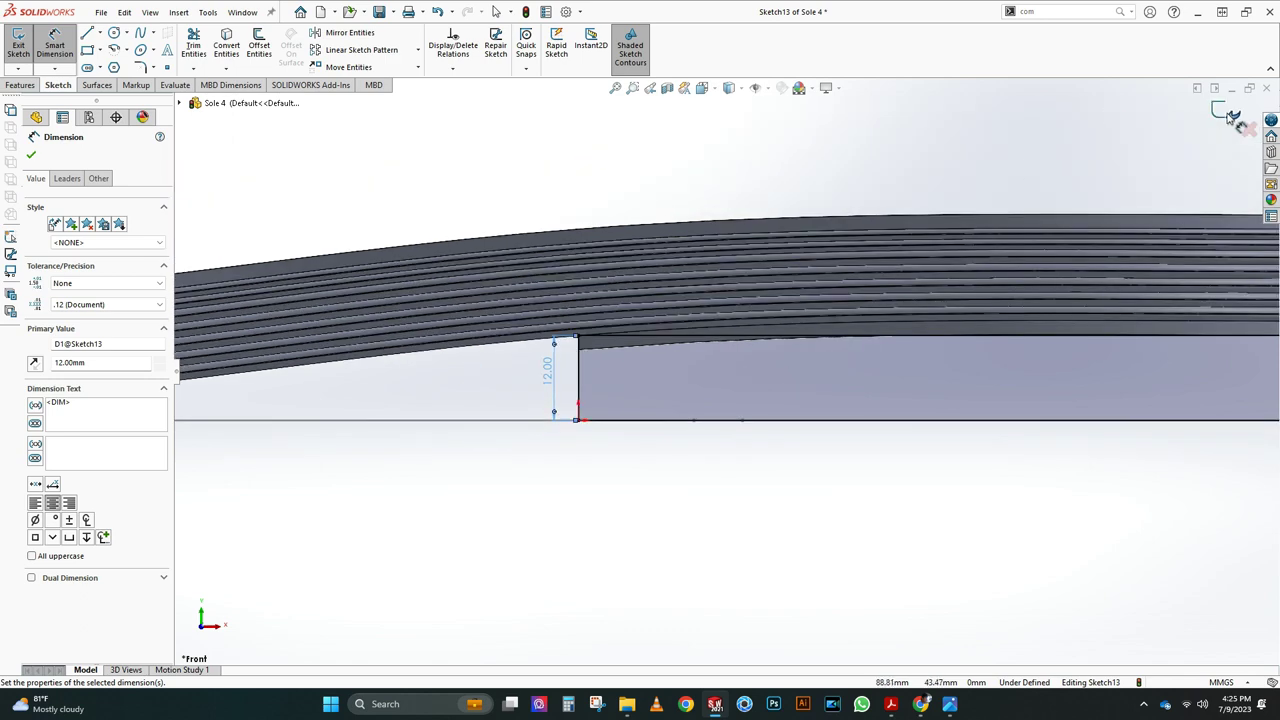
Try a Through All – Both extruded cut from the rectangle, cancel it, and select Thicken9.
left_click(20, 84)
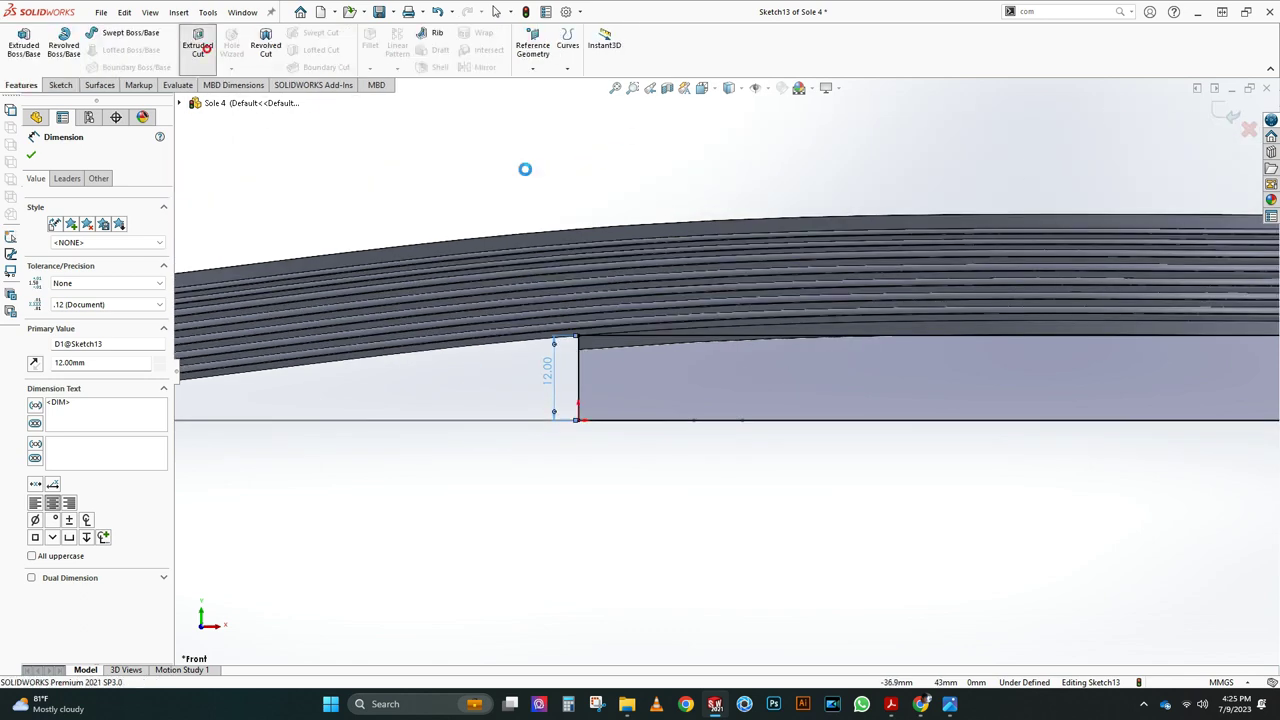
left_click(198, 50)
left_click(105, 235)
left_click(104, 265)
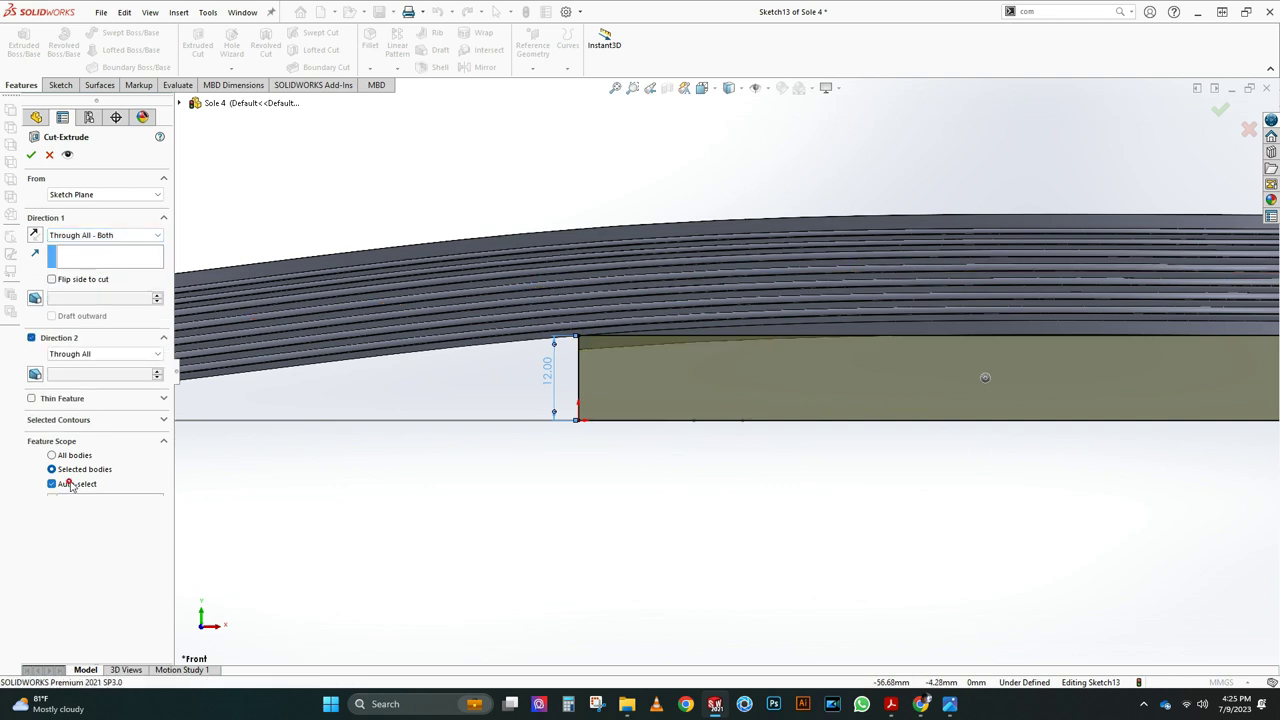
left_click(52, 483)
scroll(620, 345, "down", 5)
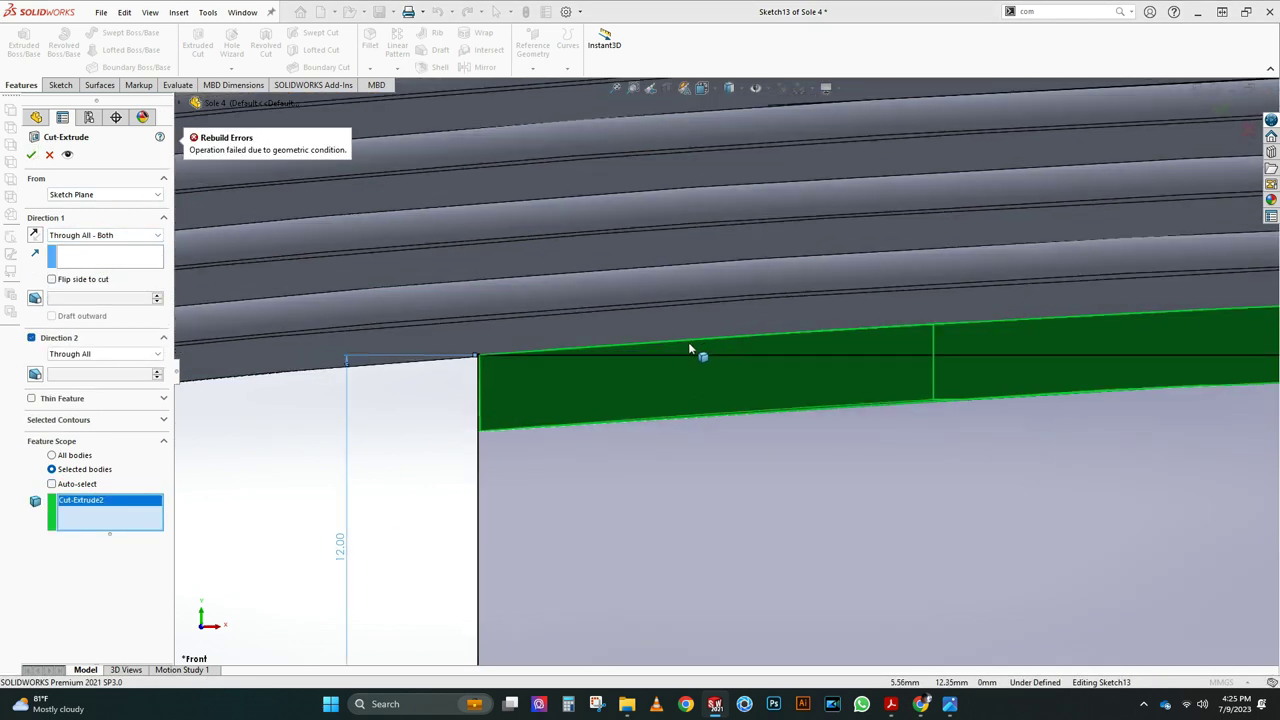
scroll(493, 377, "up", 2)
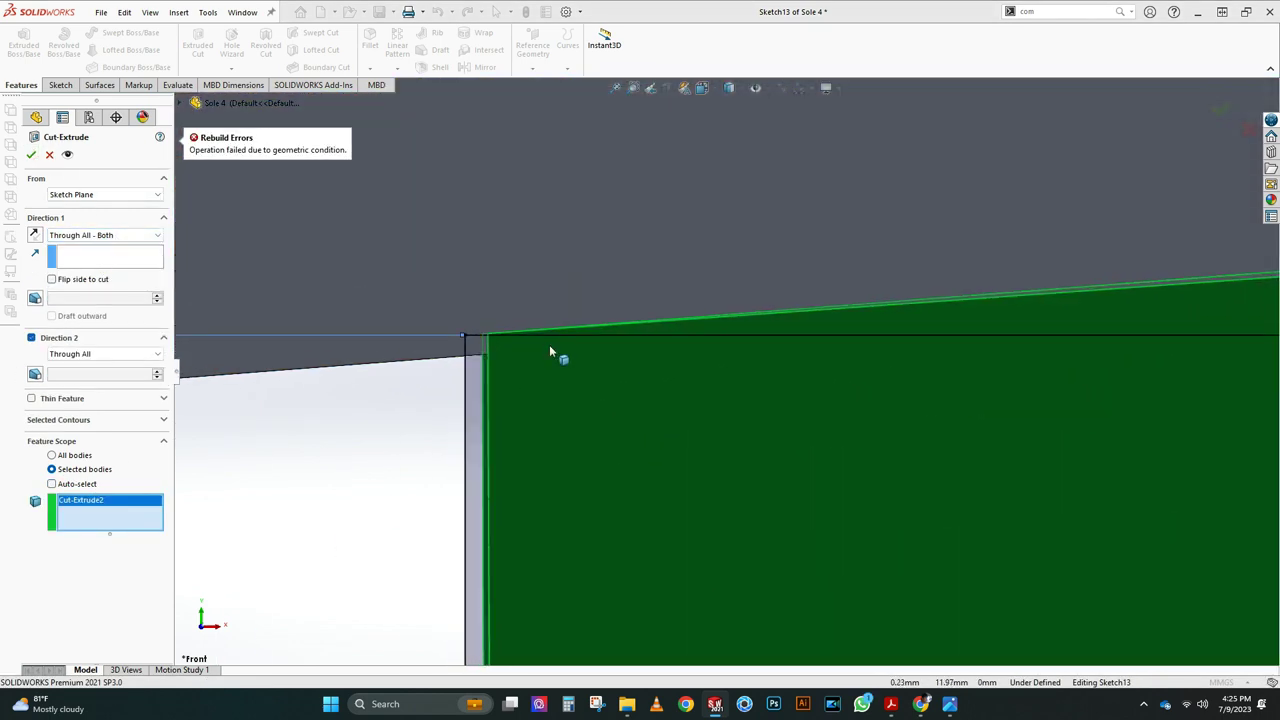
scroll(560, 357, "up", 1)
scroll(703, 403, "up", 2)
scroll(751, 397, "up", 3)
scroll(805, 375, "down", 3)
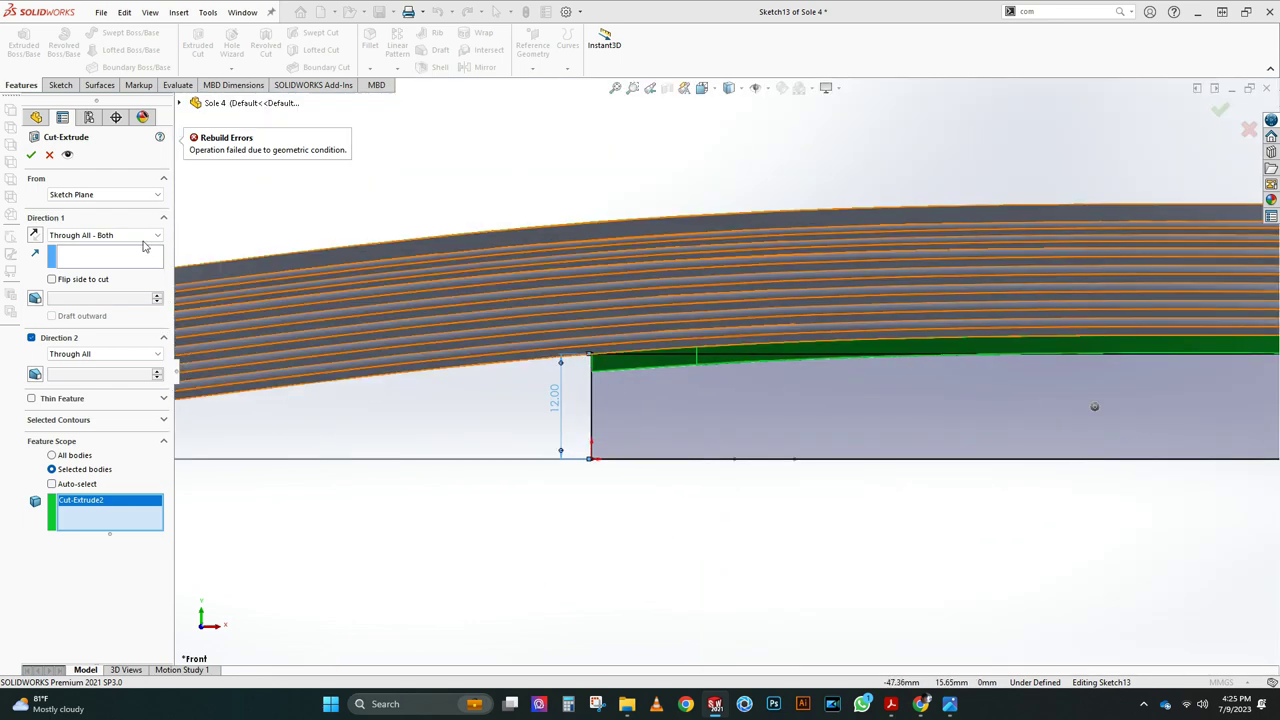
key("Escape")
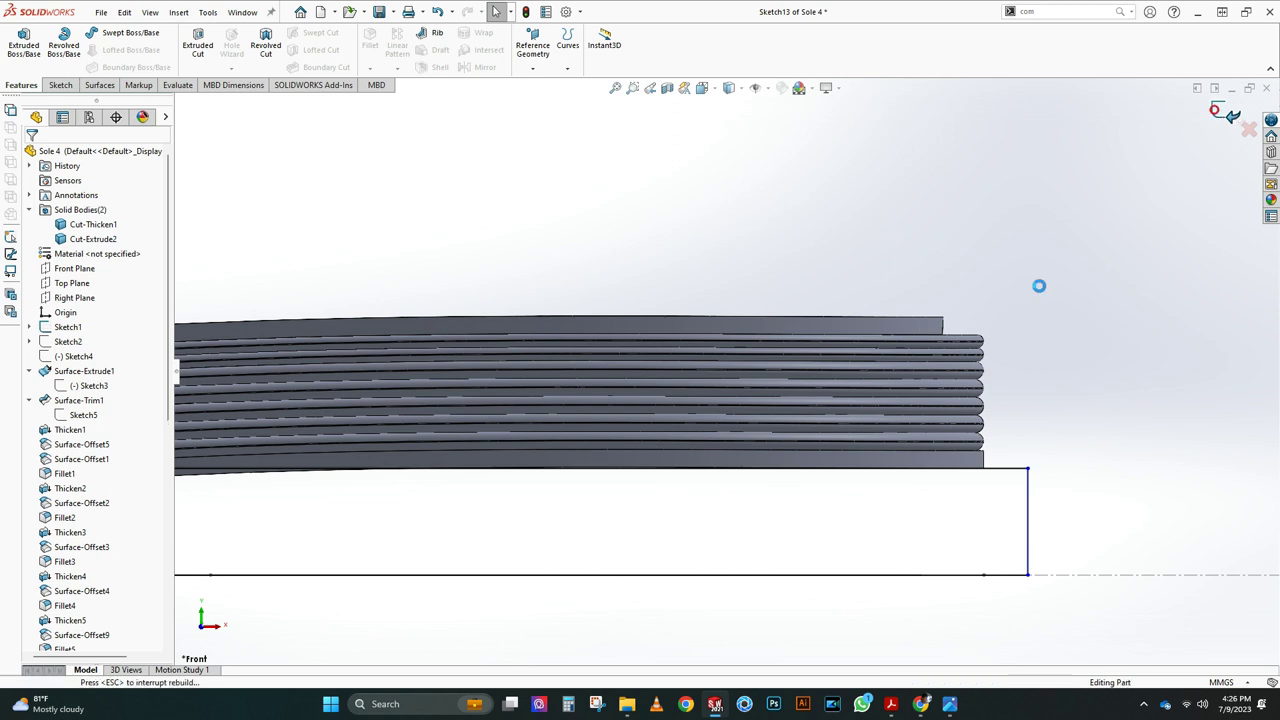
left_click(70, 591)
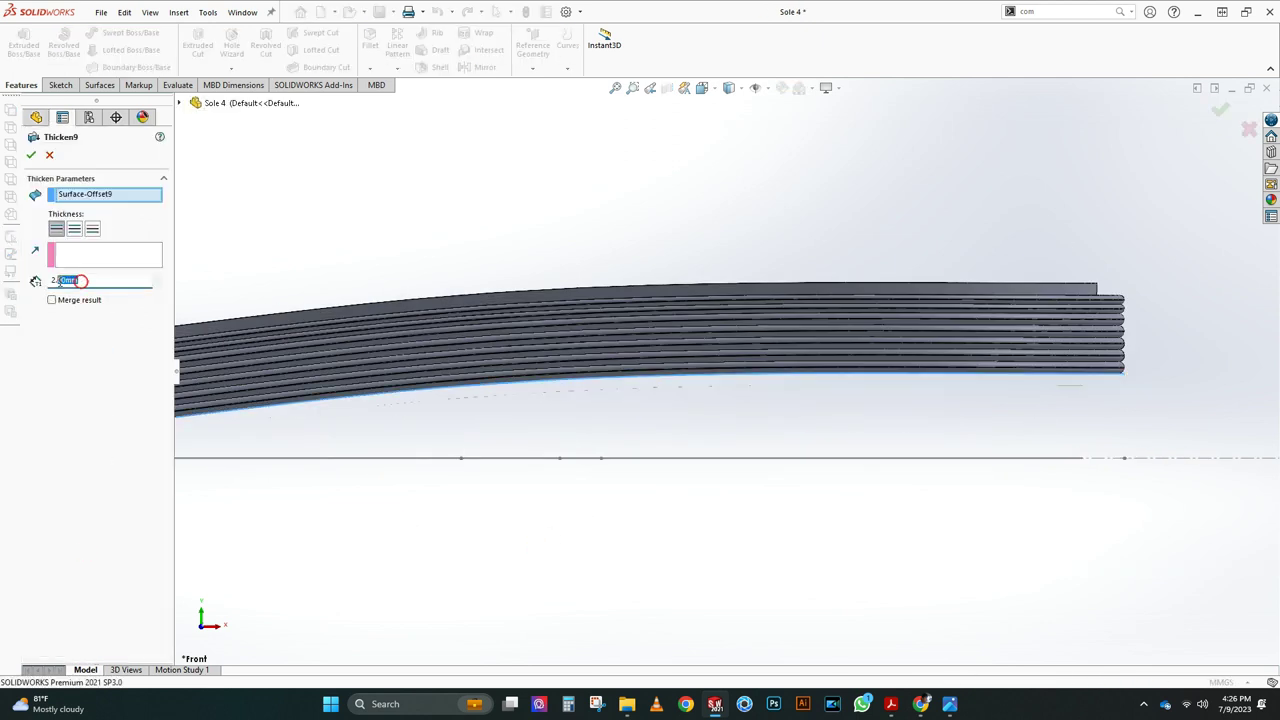
Close the Thicken9 edit and set the Fillet8 radius to 1.20 mm.
key("Return")
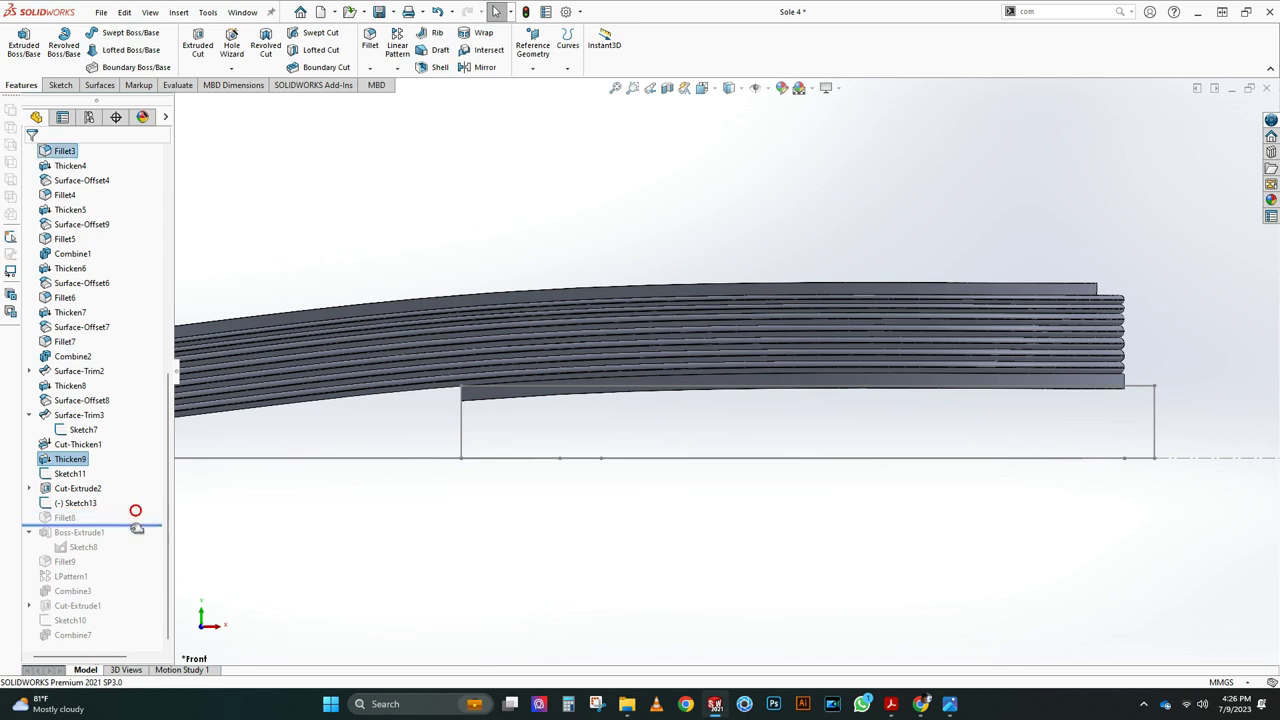
left_click(135, 511)
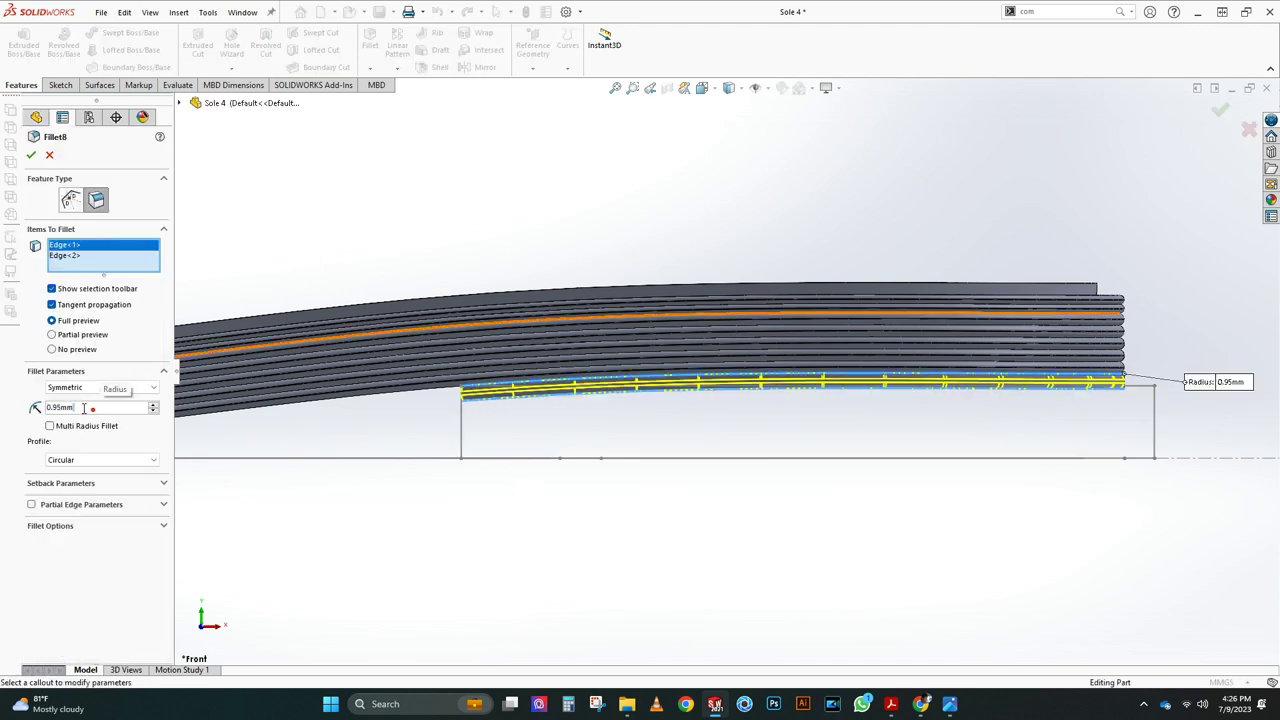
type(".2")
key("Return")
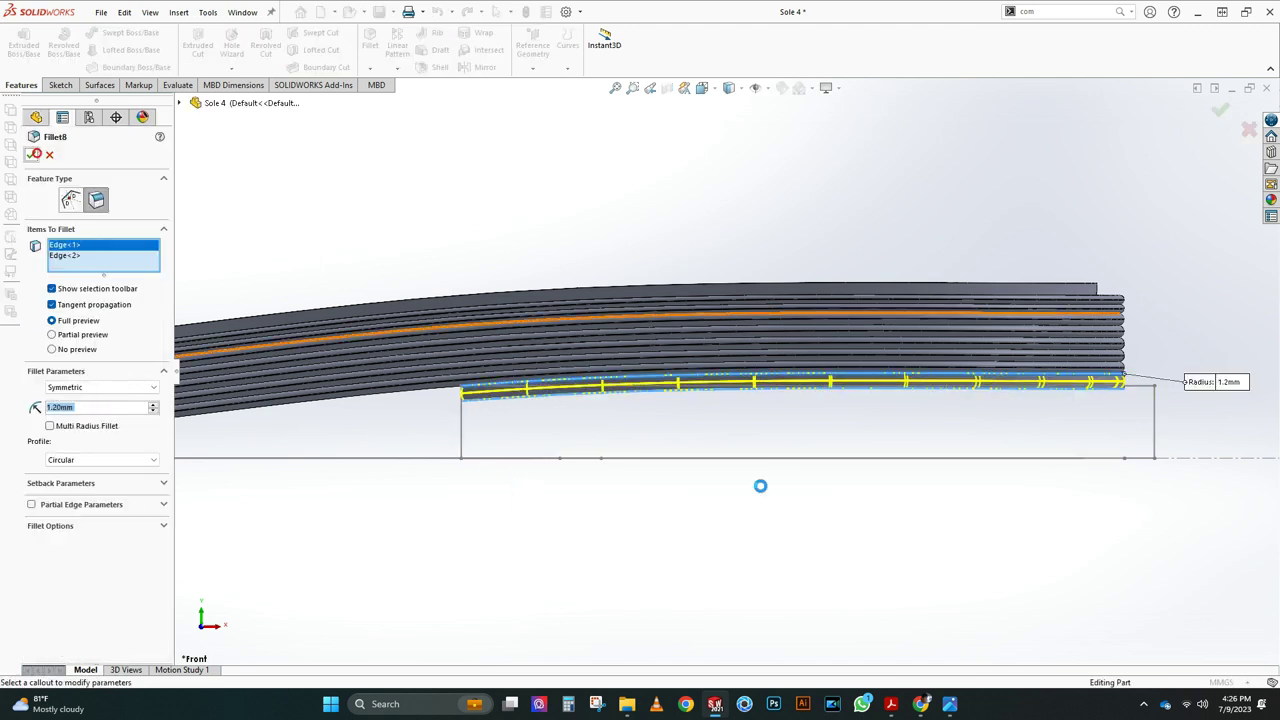
key("Return")
Review the Thicken9 thickness settings and close them without changes.
scroll(1041, 424, "up", 3)
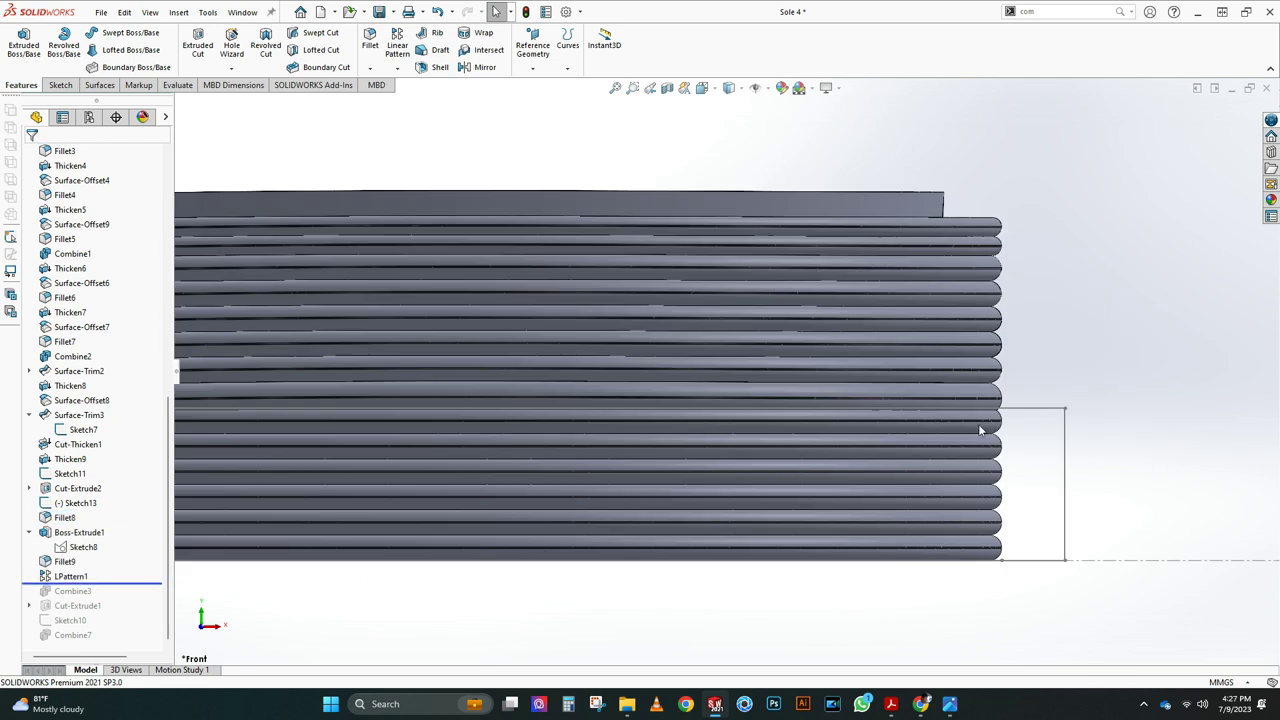
scroll(1041, 424, "up", 5)
left_click(70, 459)
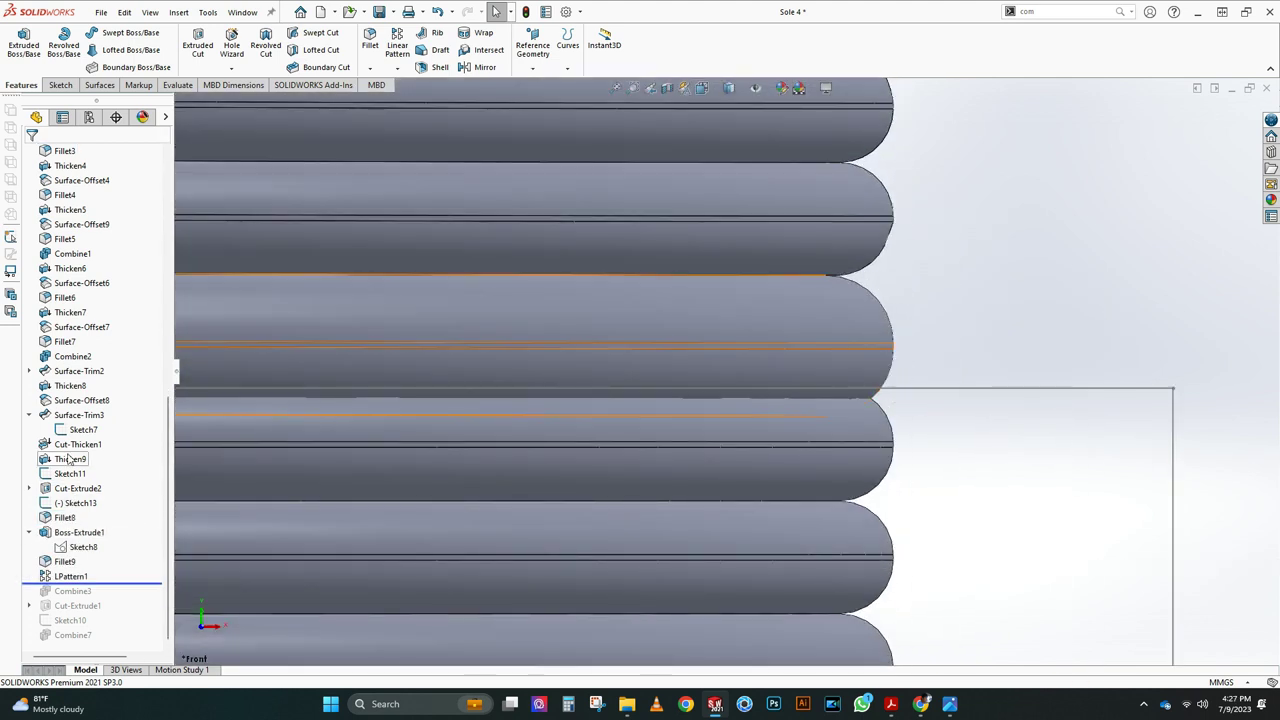
left_click(48, 430)
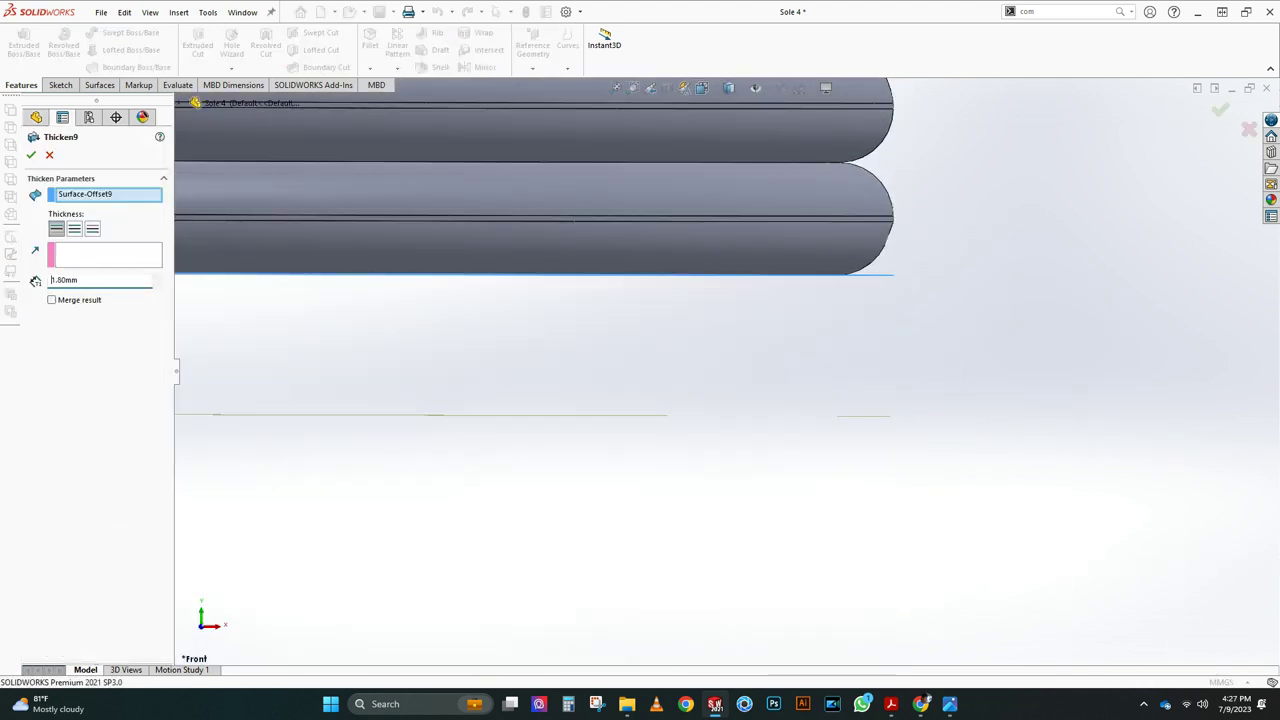
left_click(31, 155)
scroll(590, 445, "down", 3)
scroll(700, 390, "down", 2)
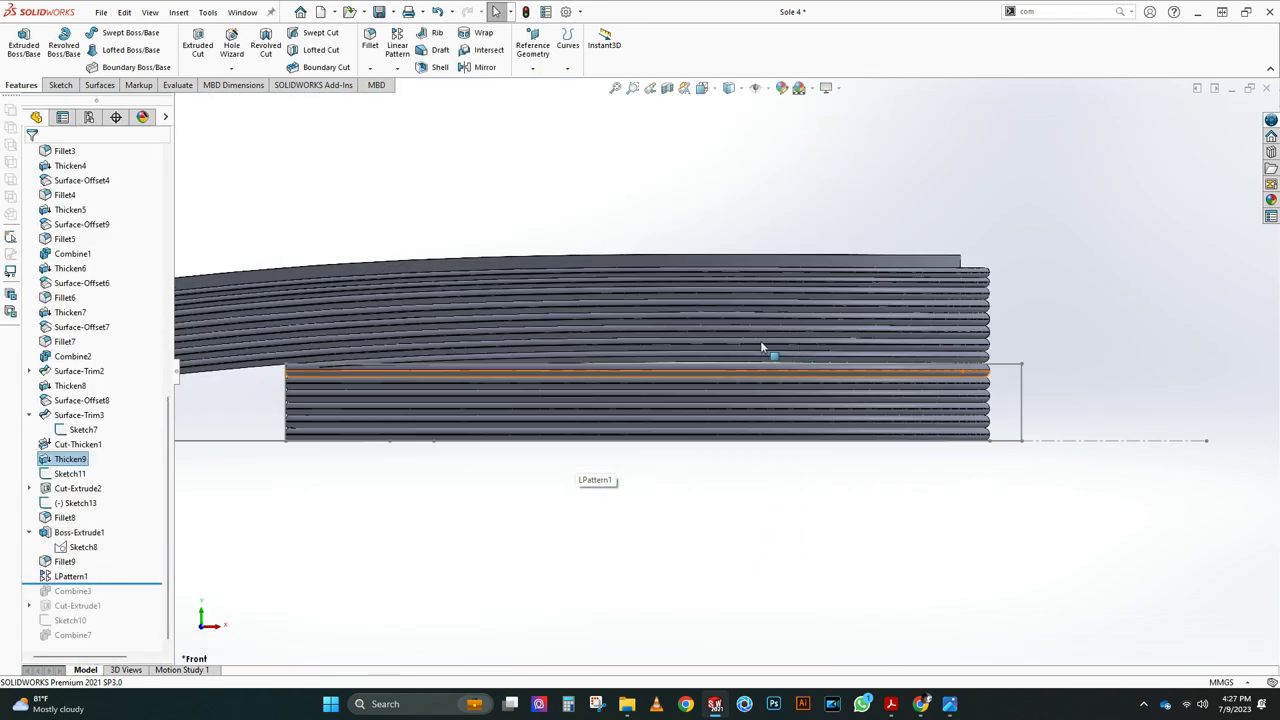
scroll(800, 365, "up", 3)
scroll(1128, 366, "down", 2)
scroll(1128, 366, "up", 3)
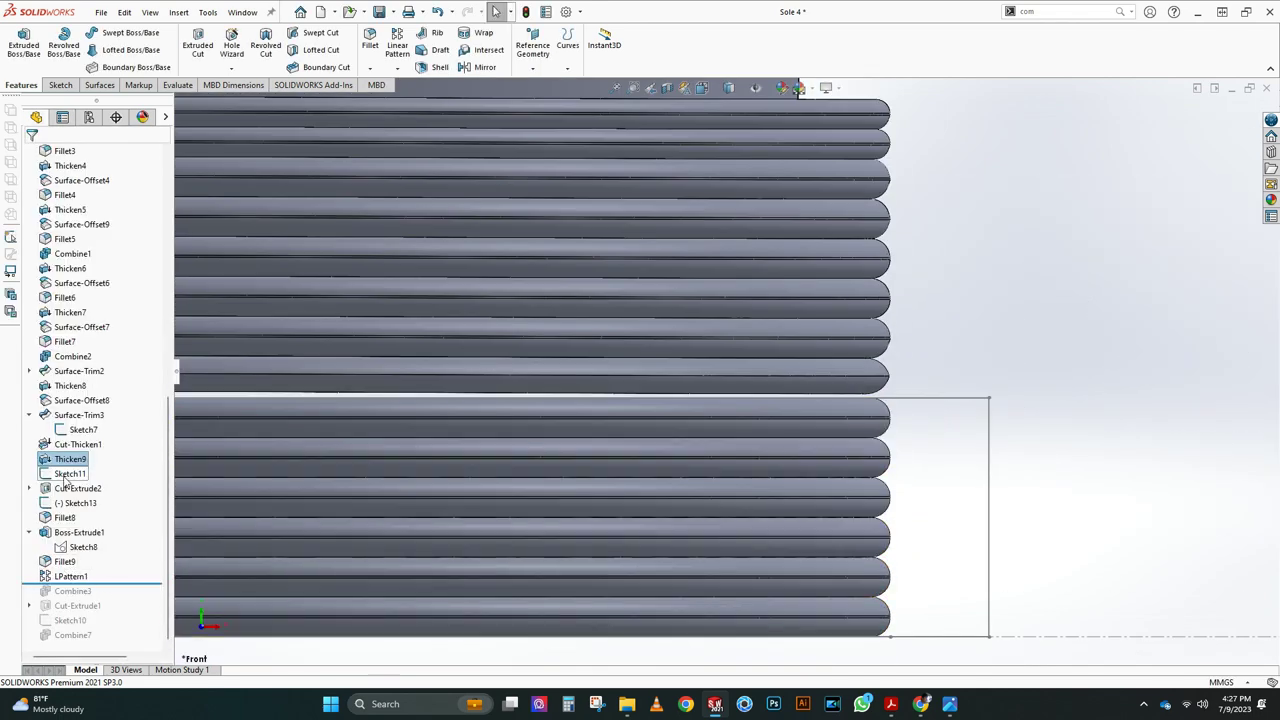
left_click(35, 440)
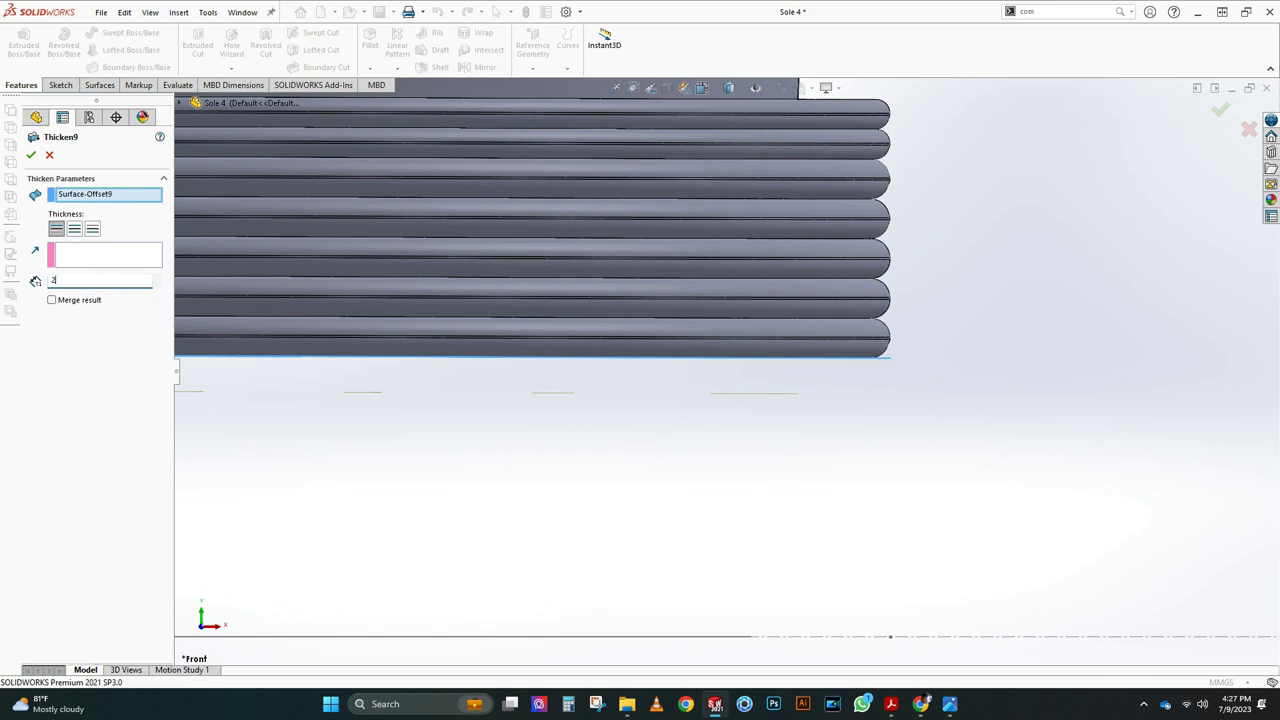
left_click(31, 155)
Check the Fillet9 radius and leave it unchanged.
scroll(871, 449, "down", 2)
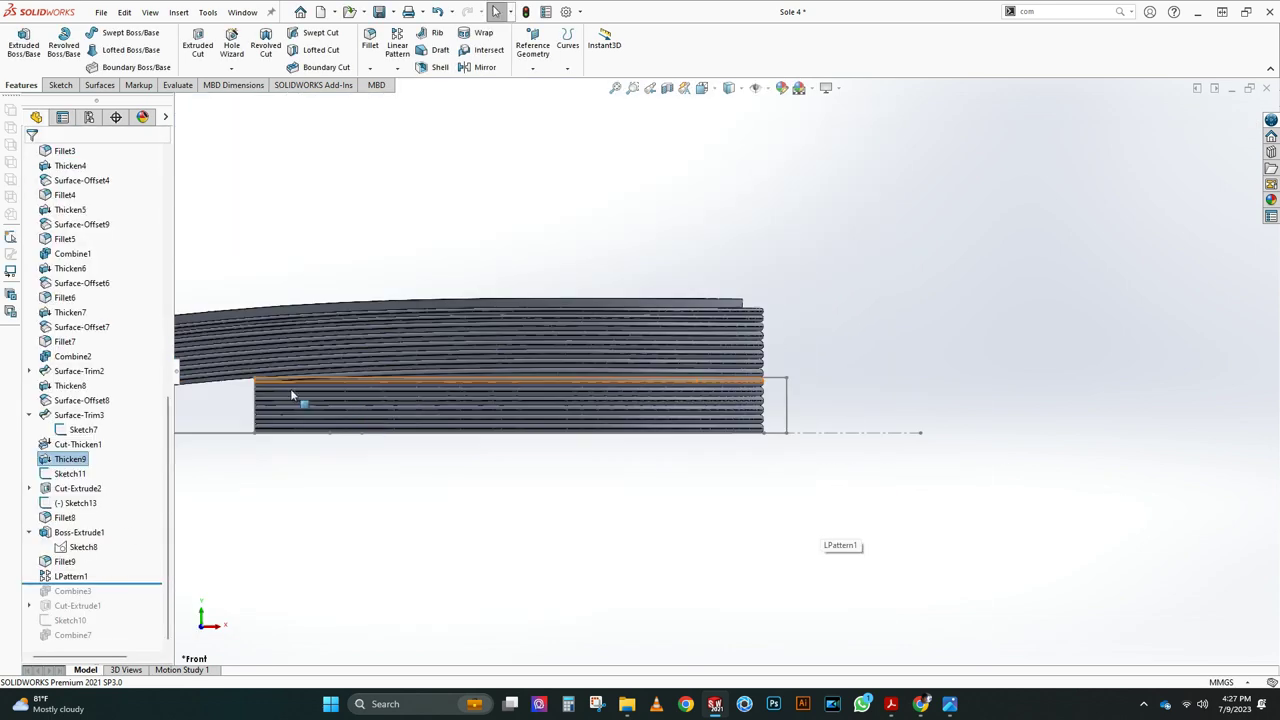
scroll(517, 438, "up", 3)
left_click(516, 438)
left_click(426, 449)
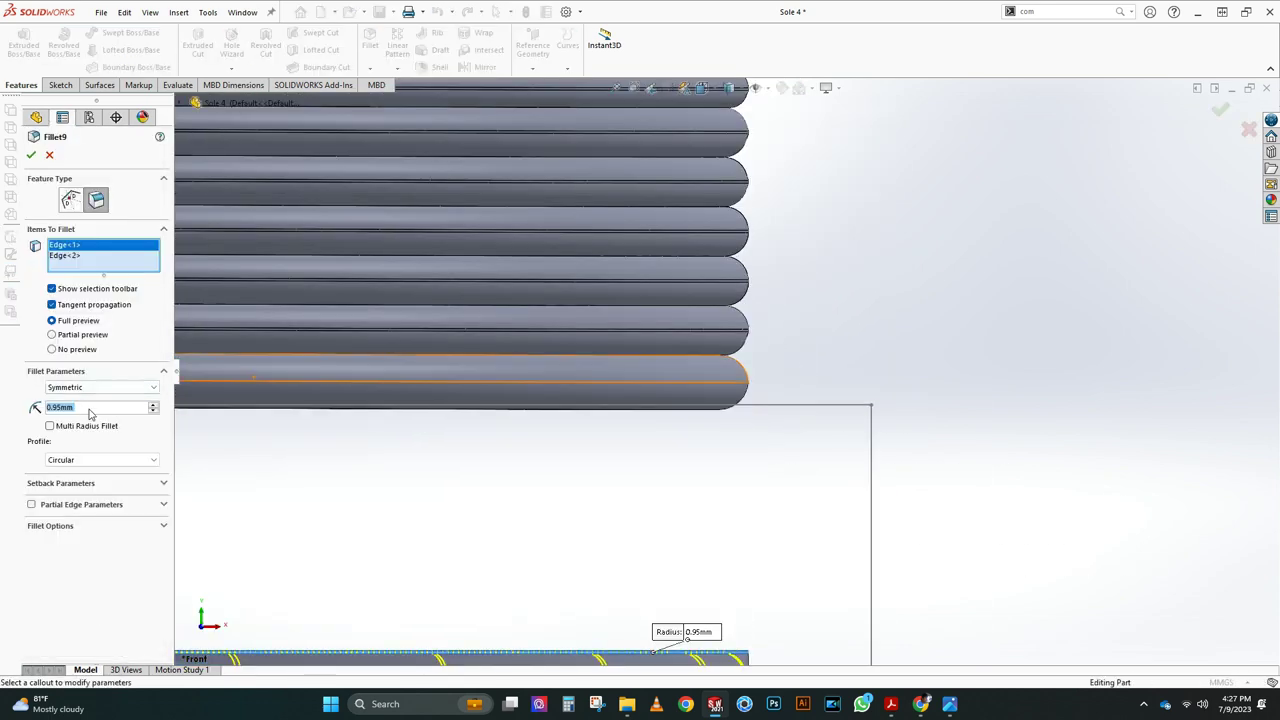
key("Escape")
Edit Fillet8 and apply a 1.05 mm radius to its two heel-layer edges.
left_click(64, 517)
left_click(45, 487)
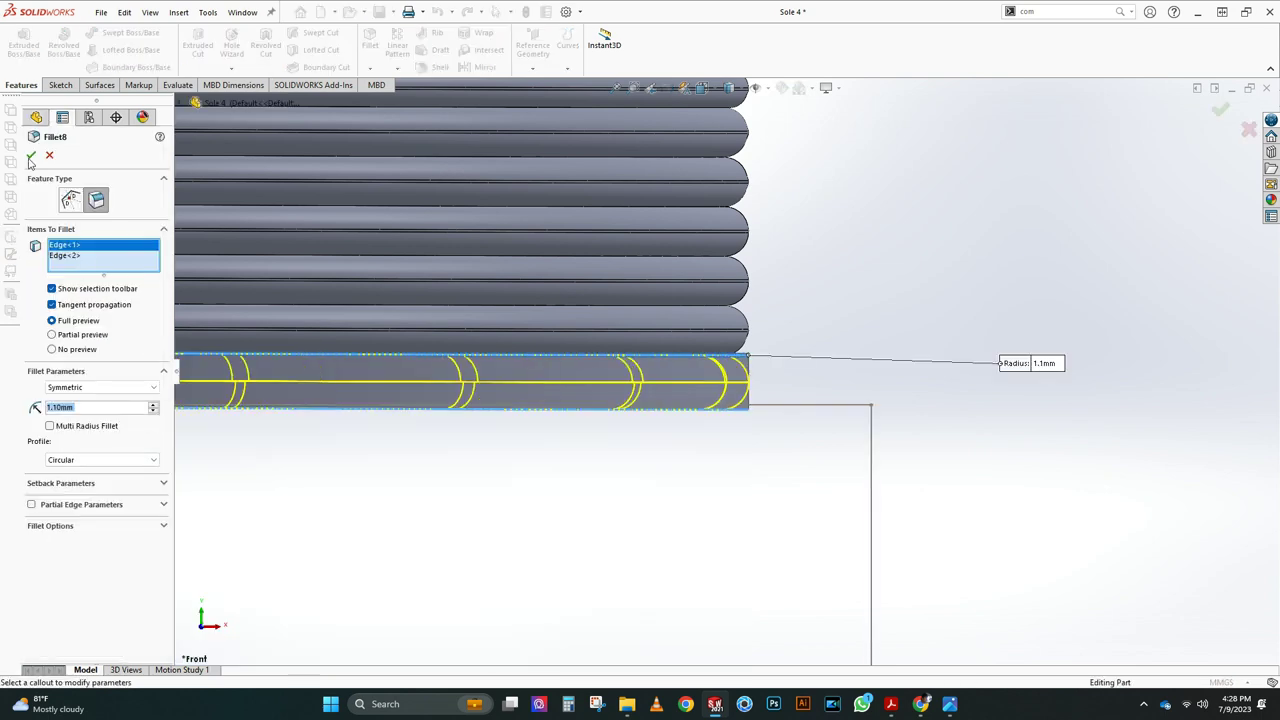
key("Escape")
scroll(417, 449, "down", 3)
right_click(65, 385)
left_click(175, 380)
type("1")
key("Return")
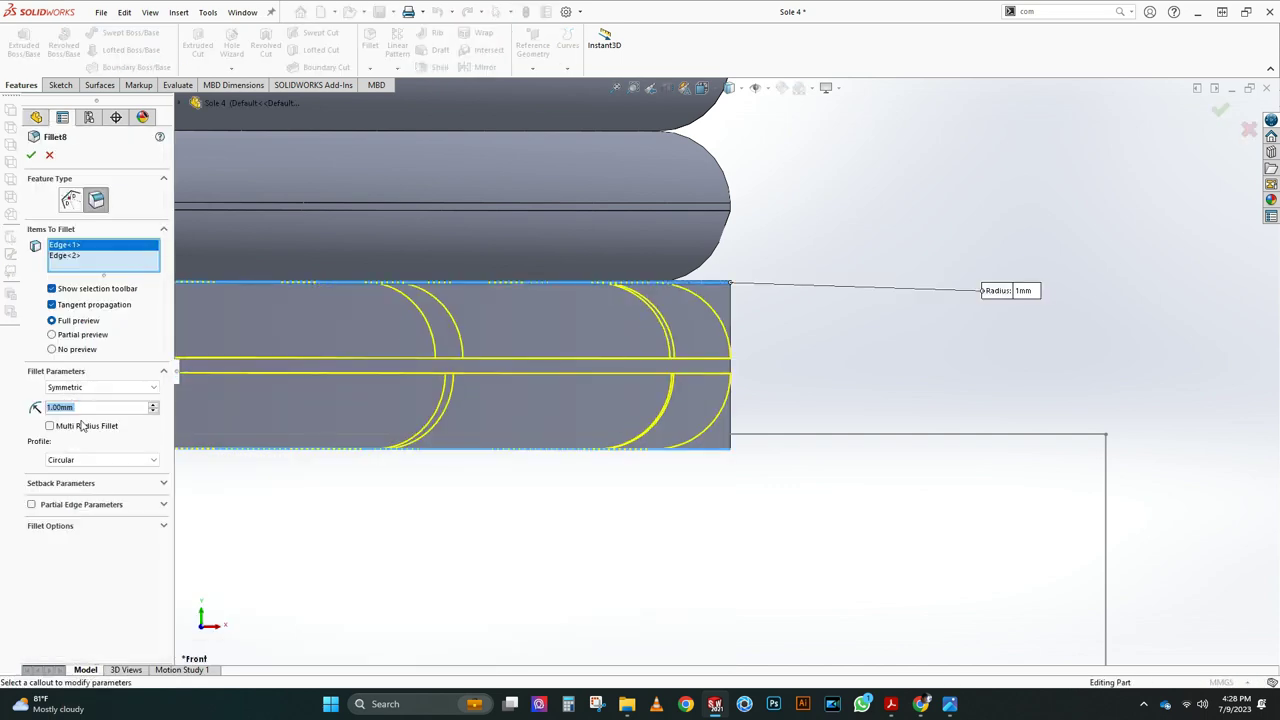
type("5")
key("Return")
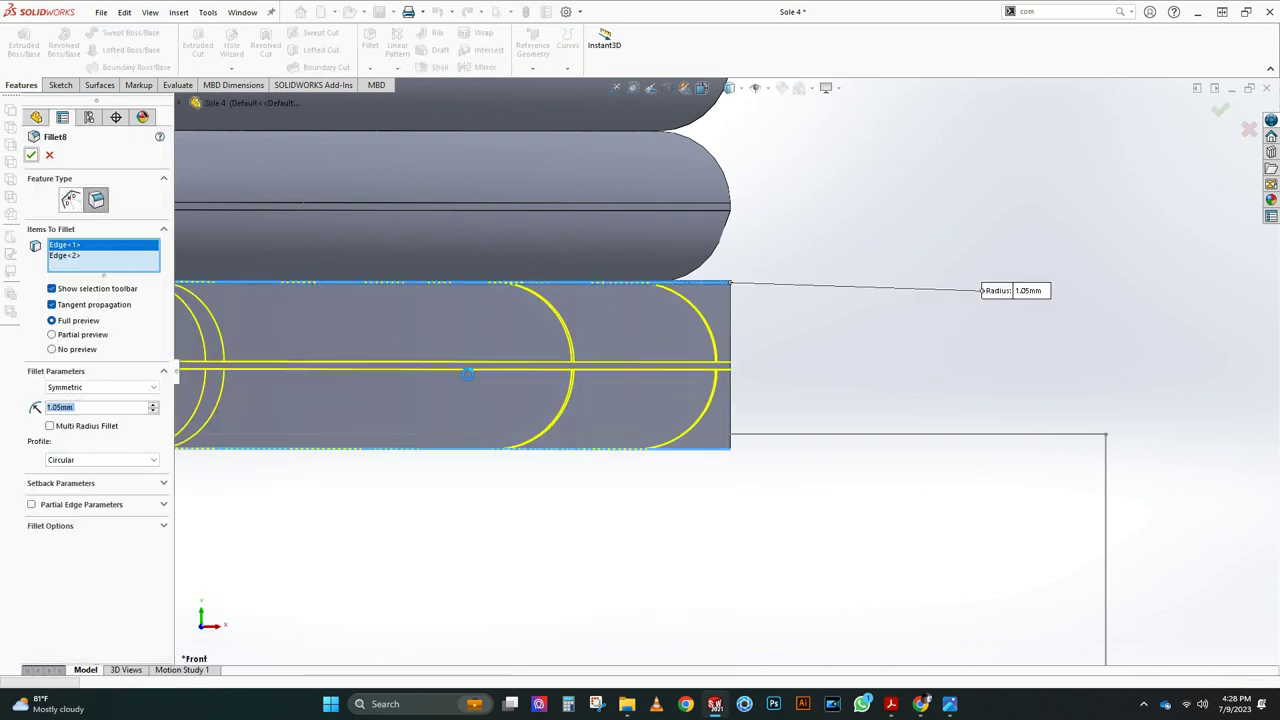
key("Return")
scroll(505, 390, "down", 5)
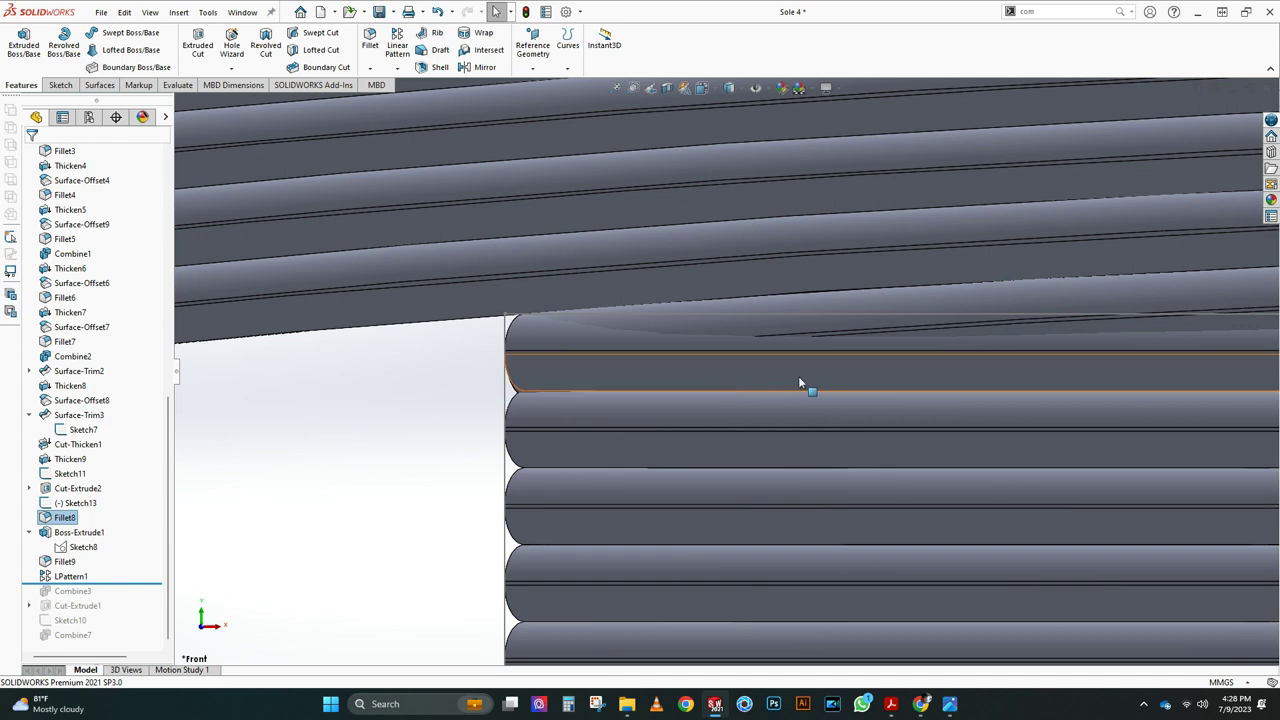
scroll(797, 383, "up", 5)
scroll(871, 408, "down", 3)
Move the rib body with Move/Copy Body.
type("move")
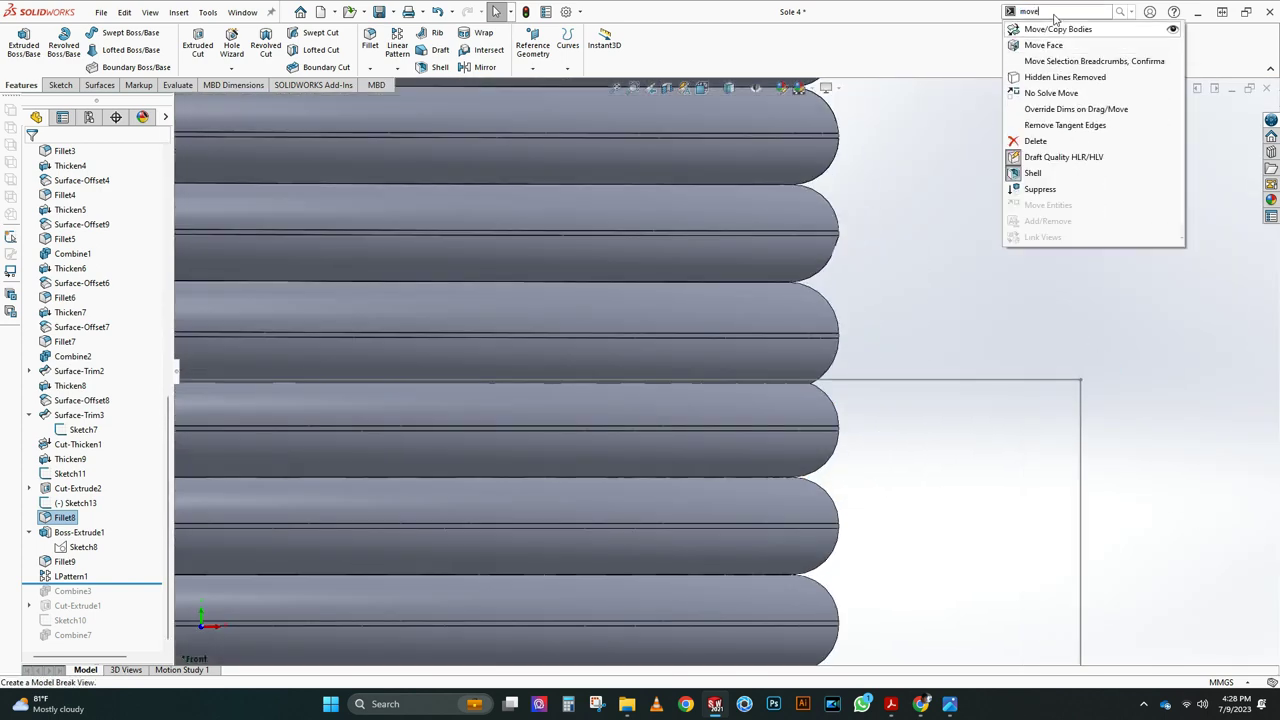
left_click(1045, 29)
left_click(782, 307)
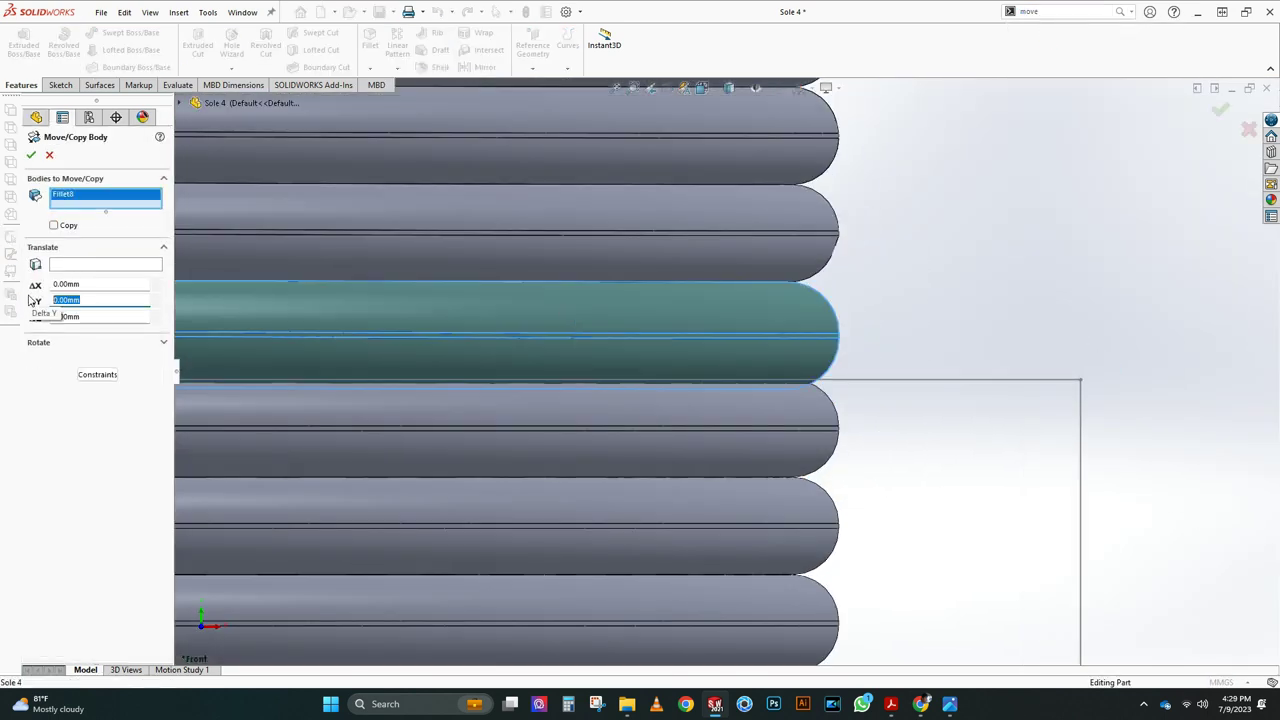
key("Return")
mouse_move(880, 329)
middle_mouse_down()
mouse_move(388, 392)
mouse_move(490, 376)
middle_mouse_up()
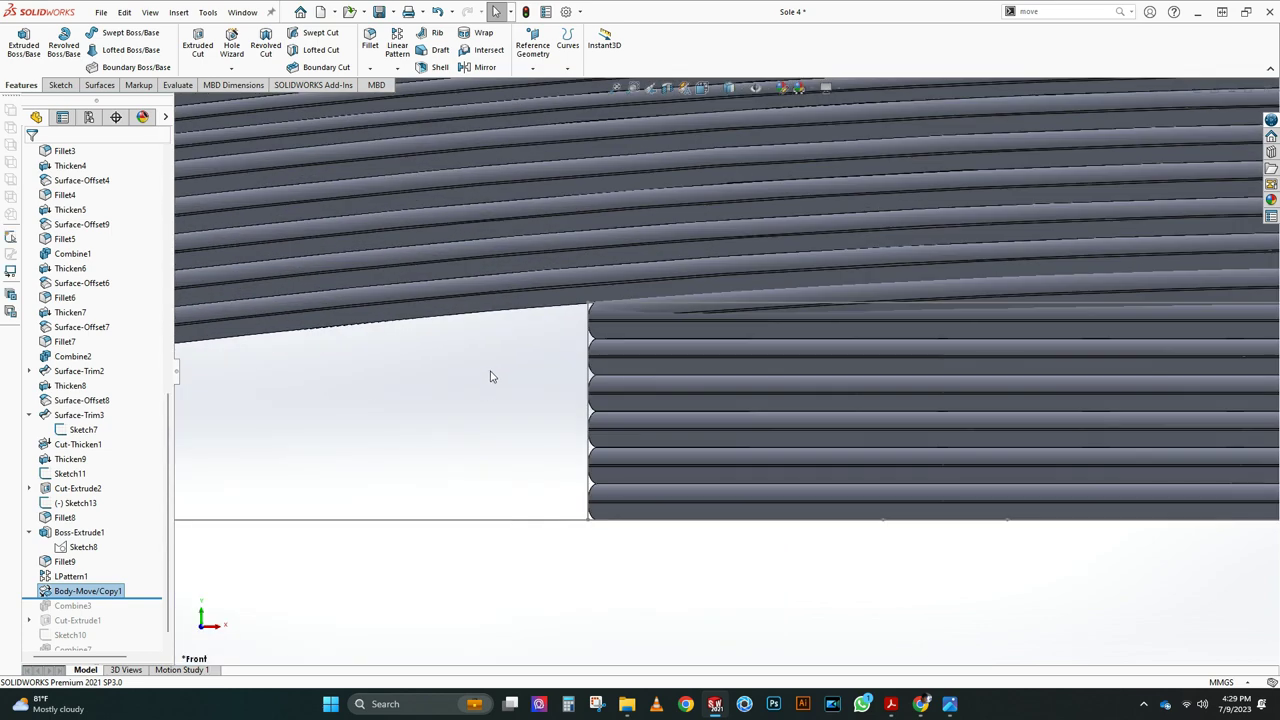
left_click(1066, 11)
Combine the upper body and thin strip into Combine3, then pick bodies for another combine.
type("dom")
left_click(1030, 37)
left_click(770, 305)
key("Return")
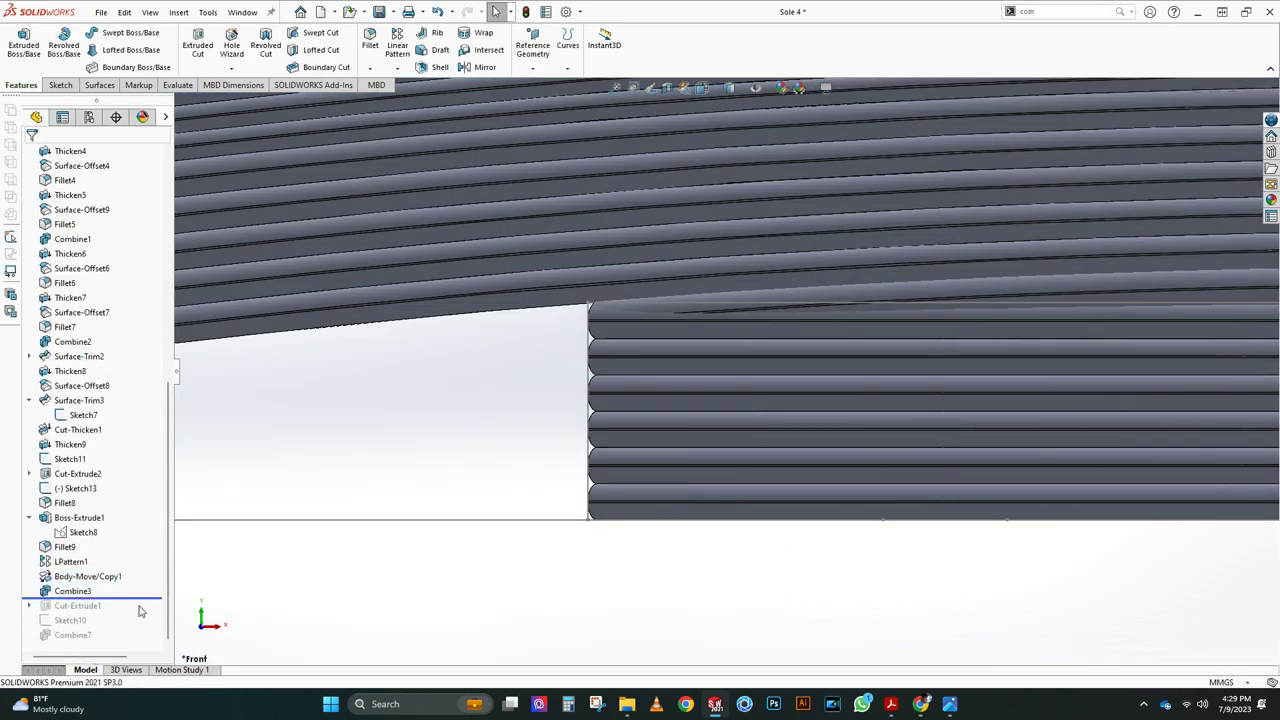
key("Return")
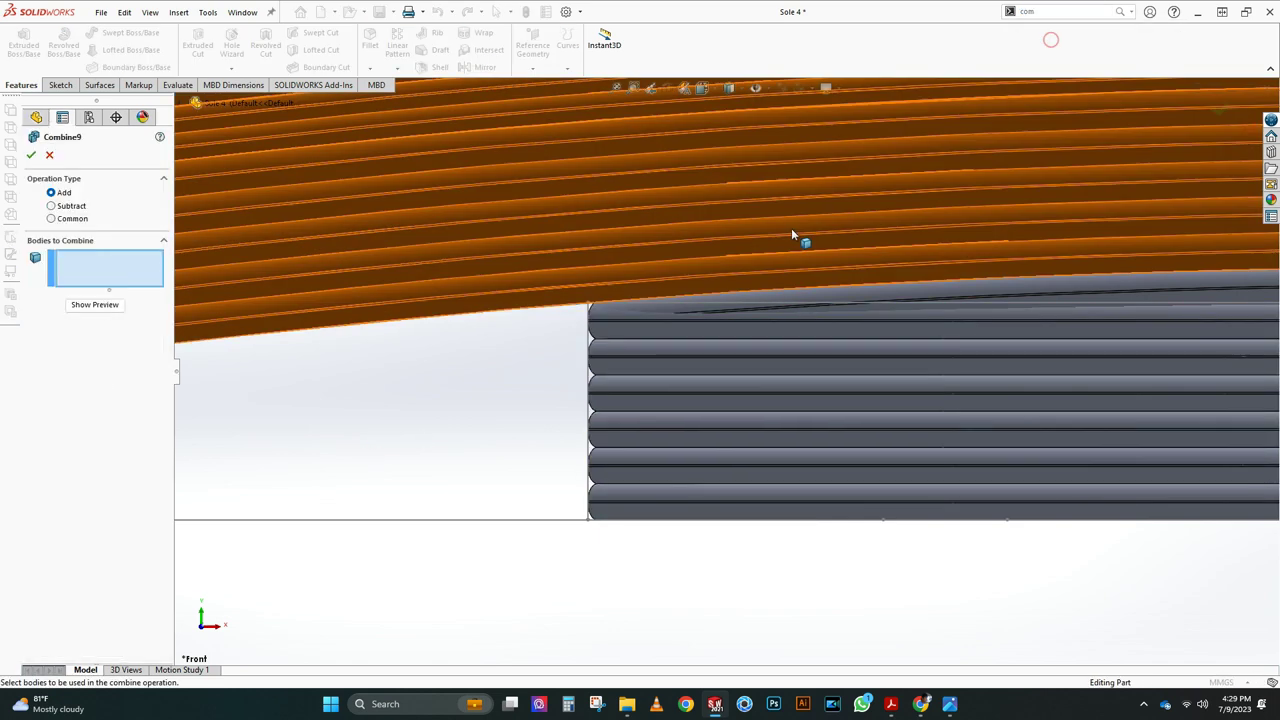
left_click(791, 228)
left_click(836, 333)
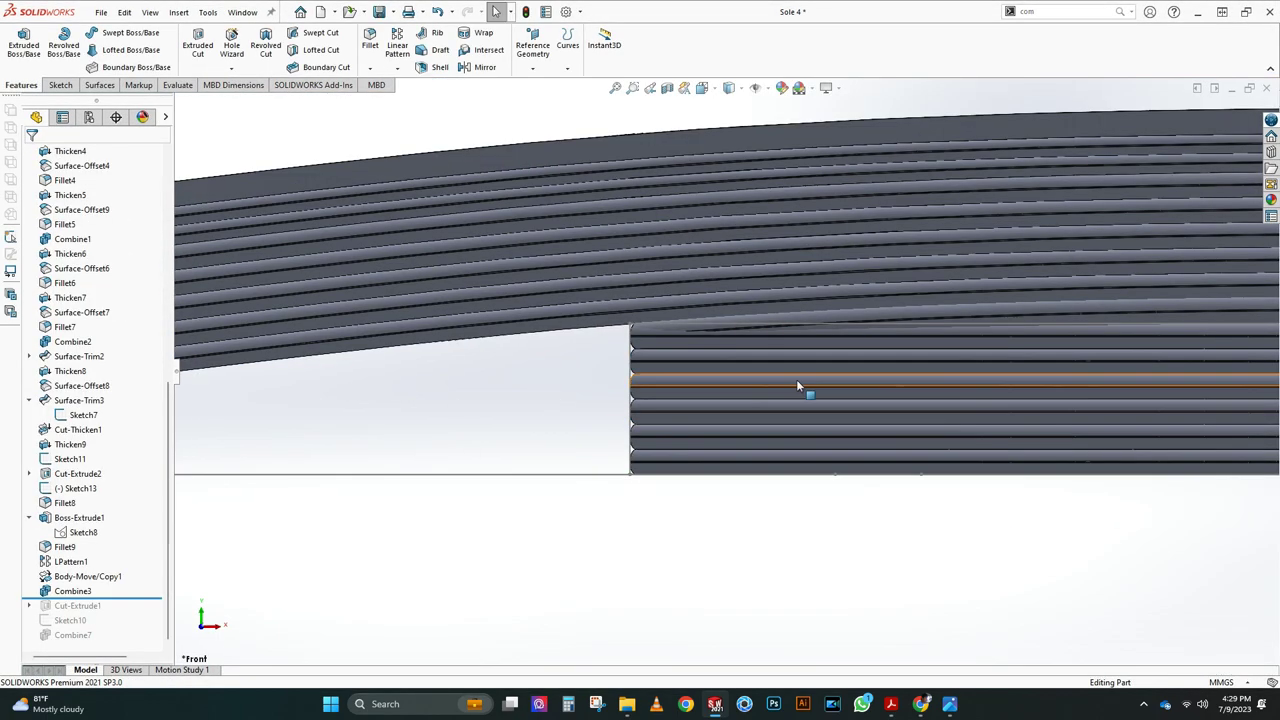
Cut Sketch13 Through All - Both on the heel body, creating Cut-Extrude4.
mouse_move(797, 381)
middle_mouse_down()
mouse_move(767, 359)
mouse_move(517, 390)
middle_mouse_up()
left_click(517, 390)
left_click(197, 45)
left_click(100, 235)
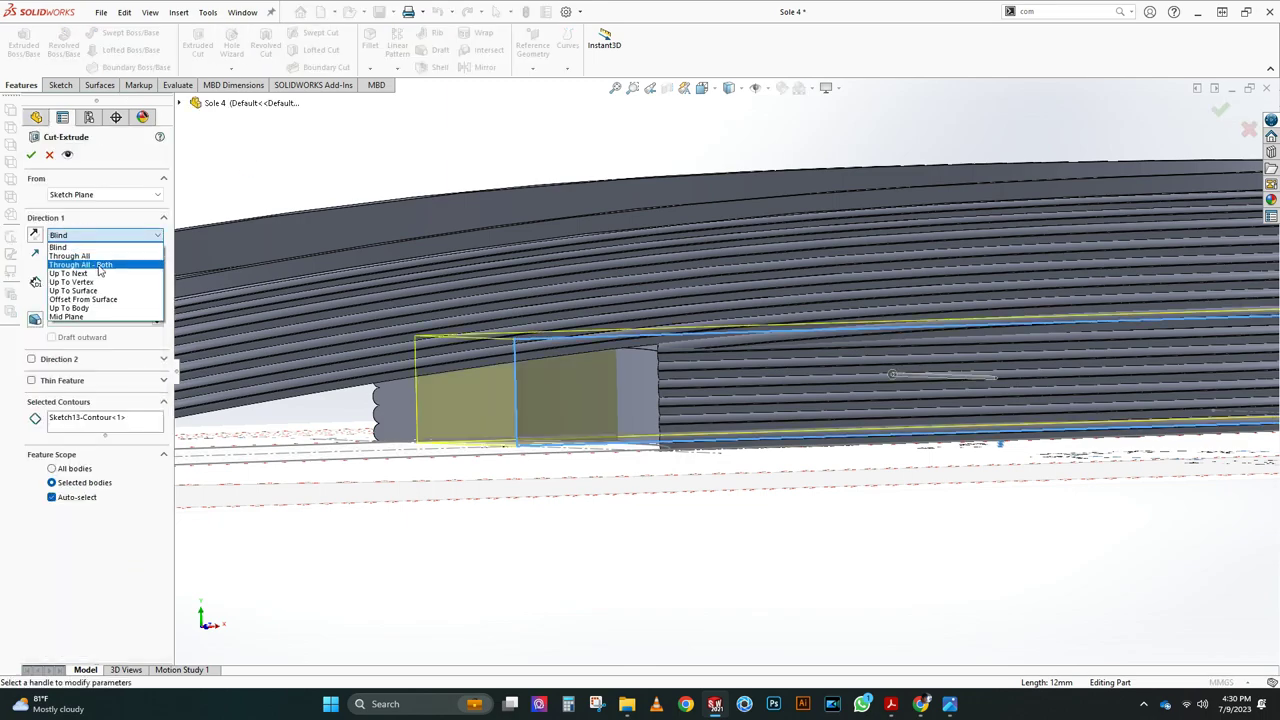
left_click(99, 265)
left_click(693, 360)
key("Return")
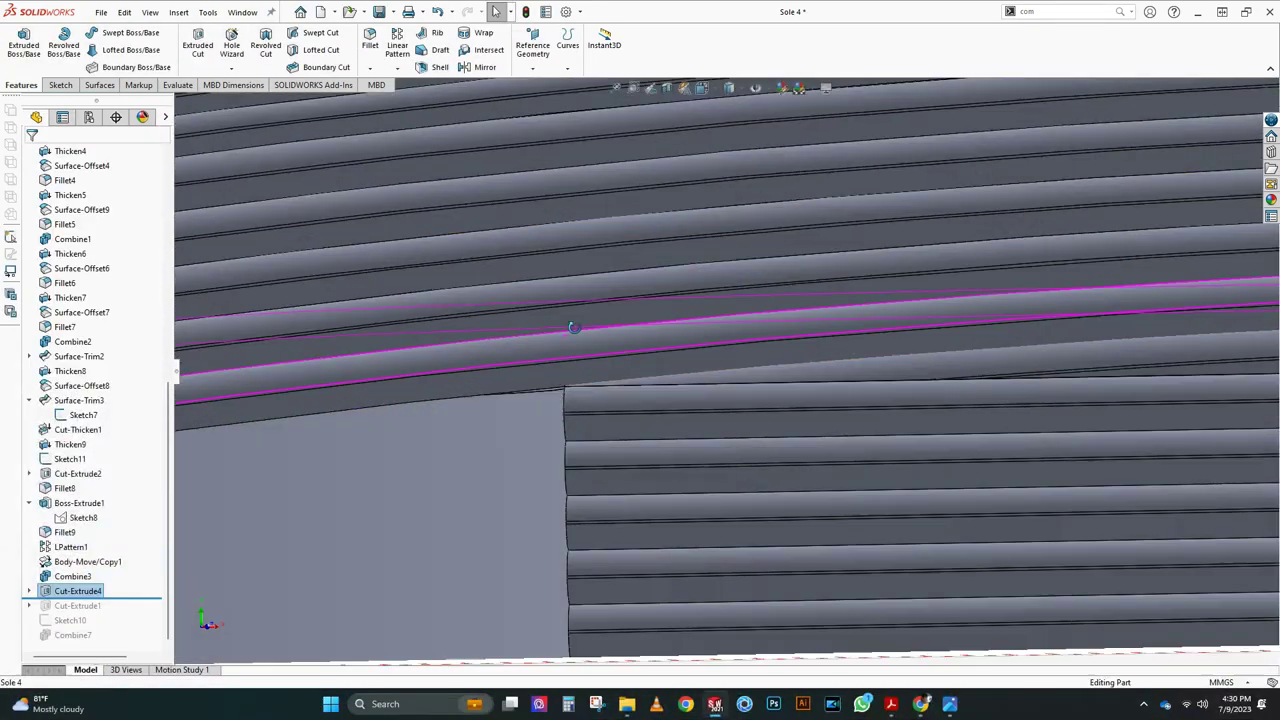
Start a Combine with Add for the three remaining bodies.
middle_click_drag(573, 328, 771, 349)
left_click(1045, 11)
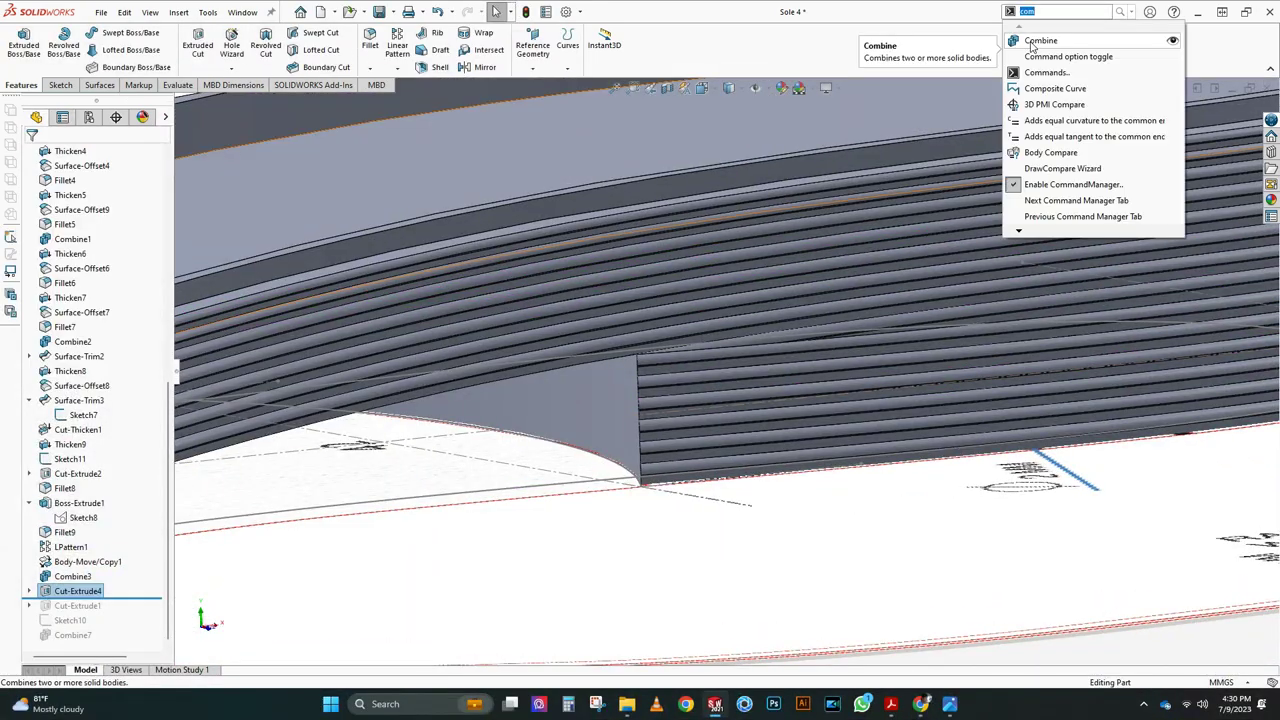
left_click(1040, 40)
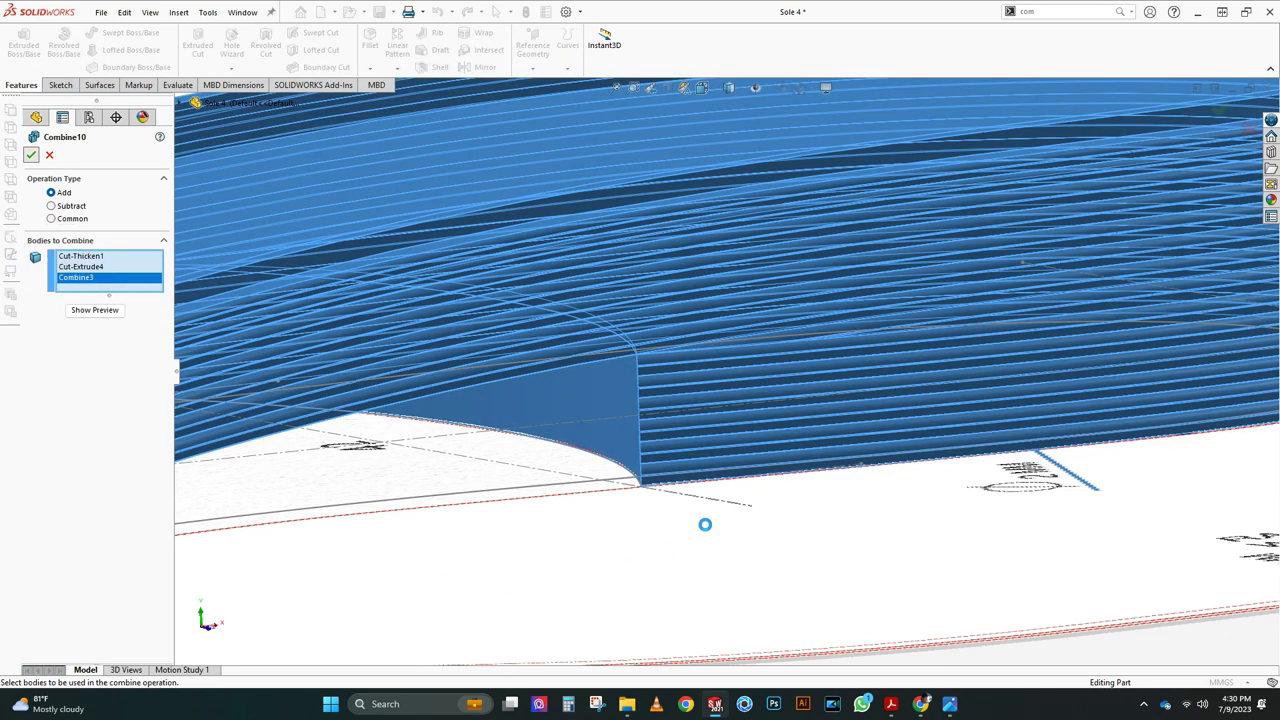
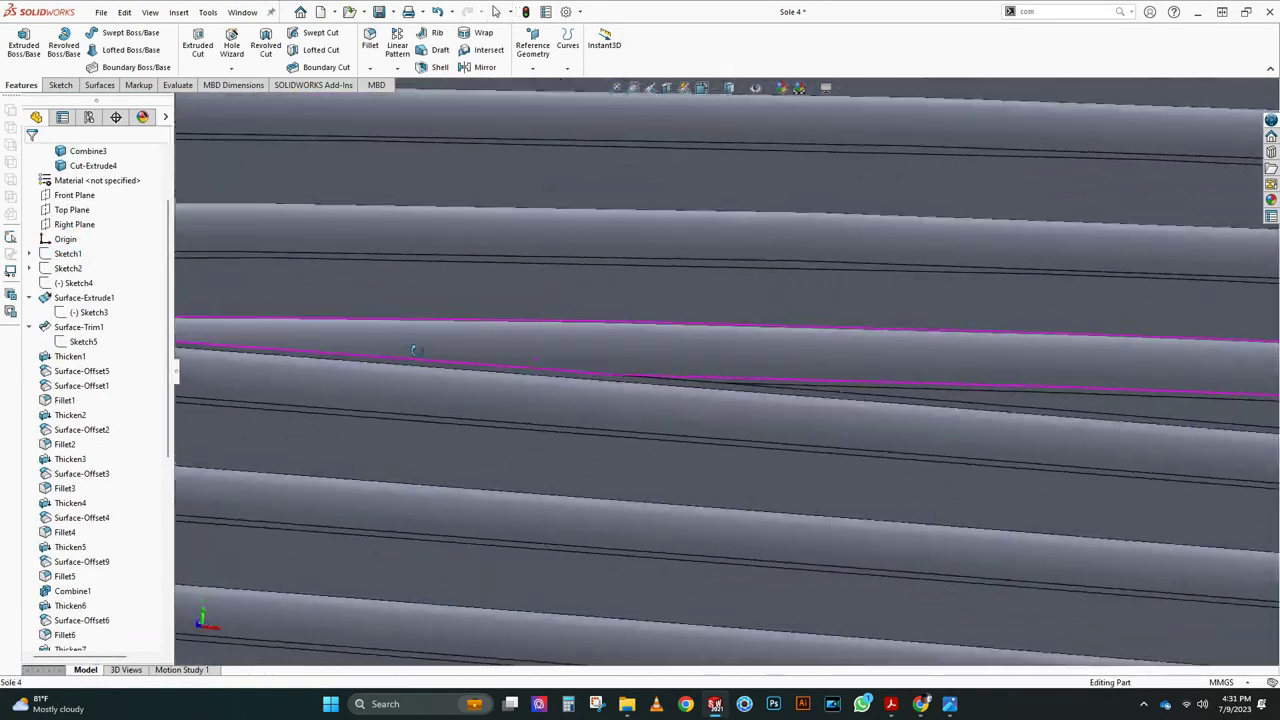
Fillet the top rib edge and a second rib edge at the heel junction with a 0.05mm radius.
middle_click_drag(415, 350, 560, 347)
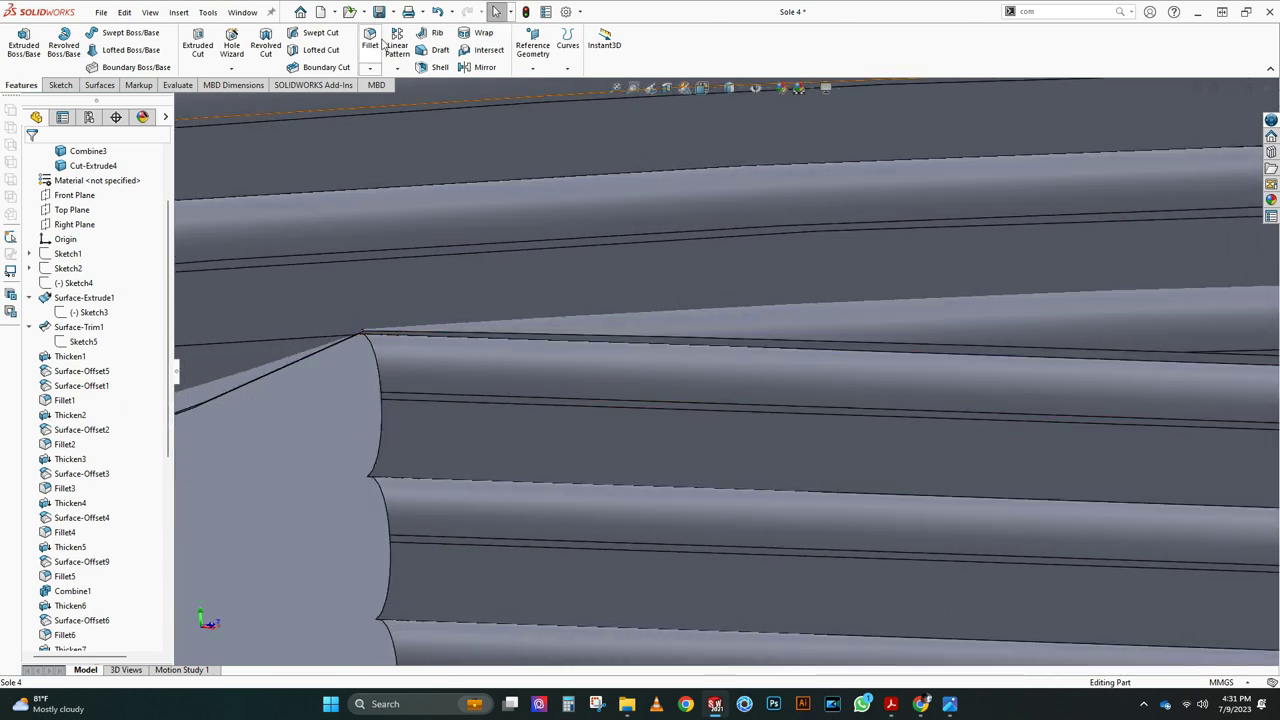
left_click(736, 340)
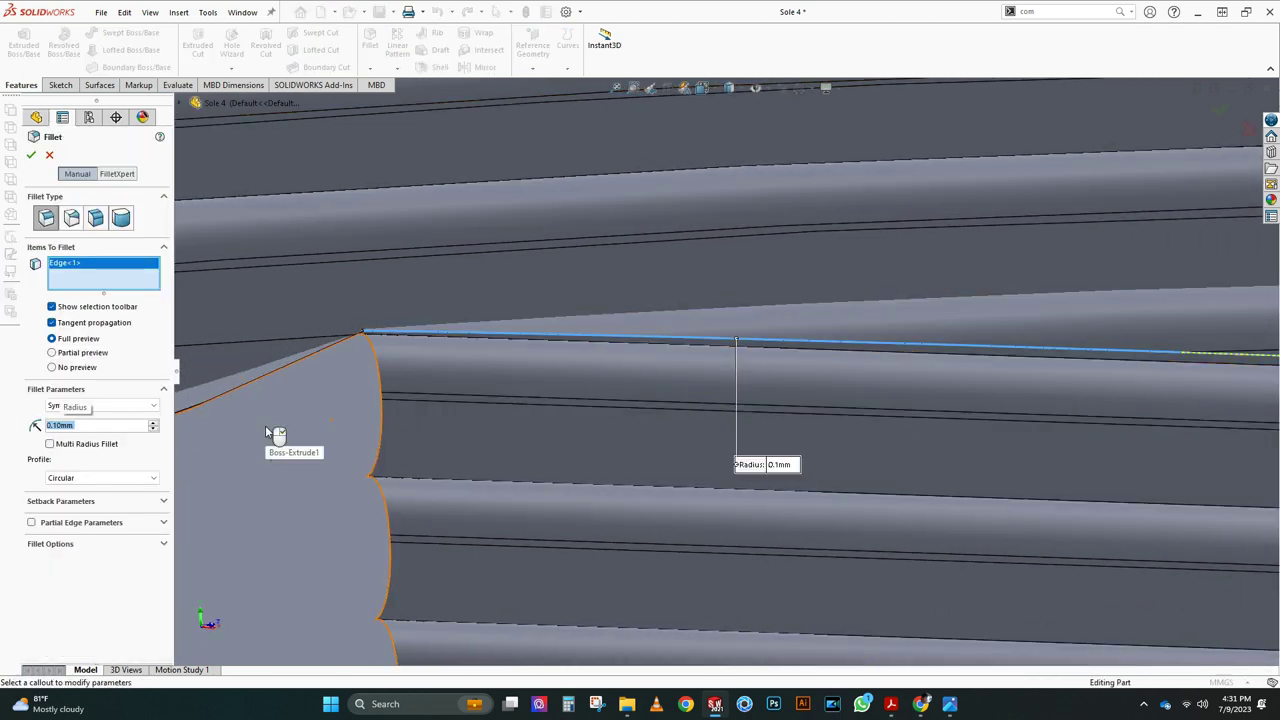
type("0.05")
scroll(536, 369, "down", 2)
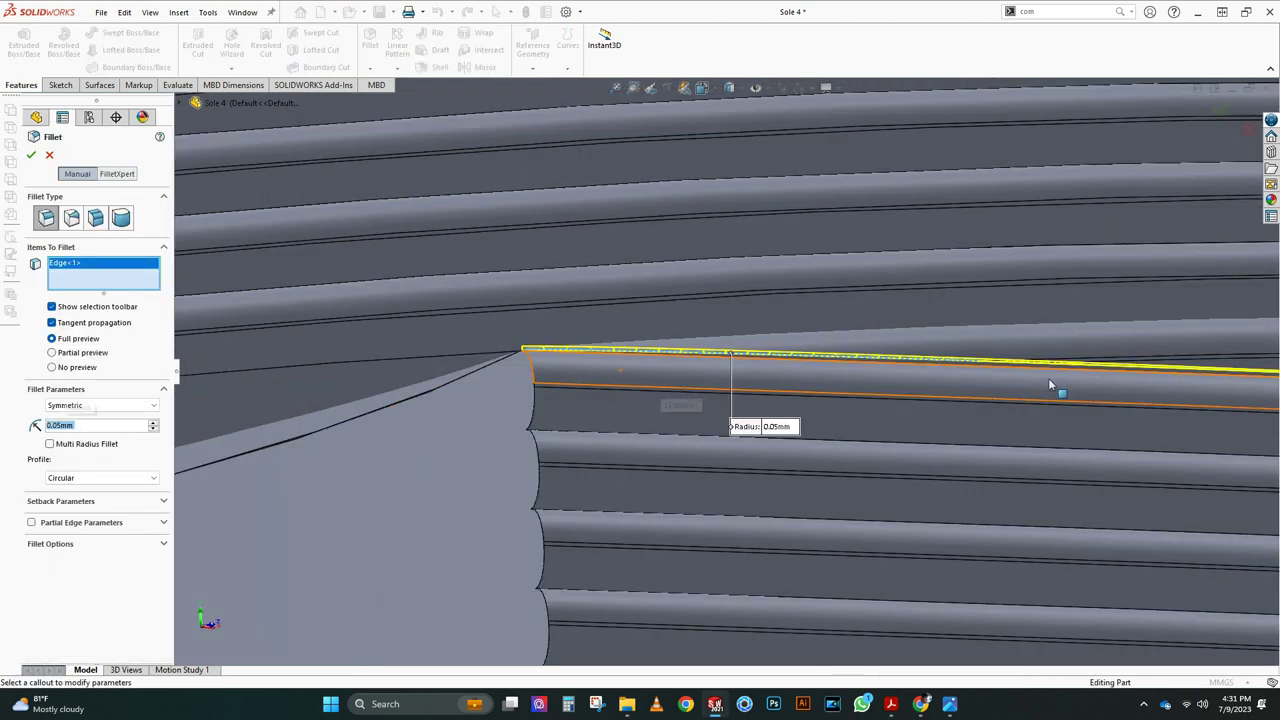
scroll(594, 337, "down", 3)
middle_click_drag(594, 337, 1103, 383)
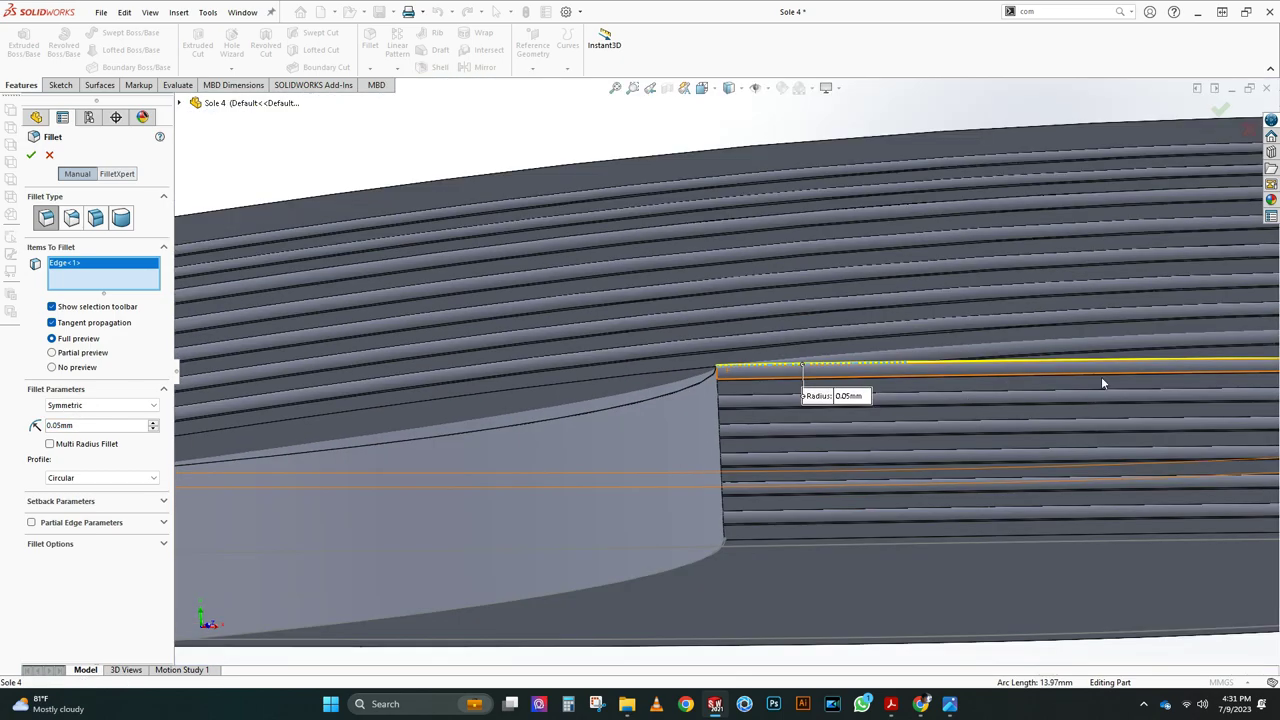
scroll(1103, 383, "up", 3)
scroll(771, 330, "down", 5)
left_click(771, 330)
middle_click_drag(577, 443, 911, 381)
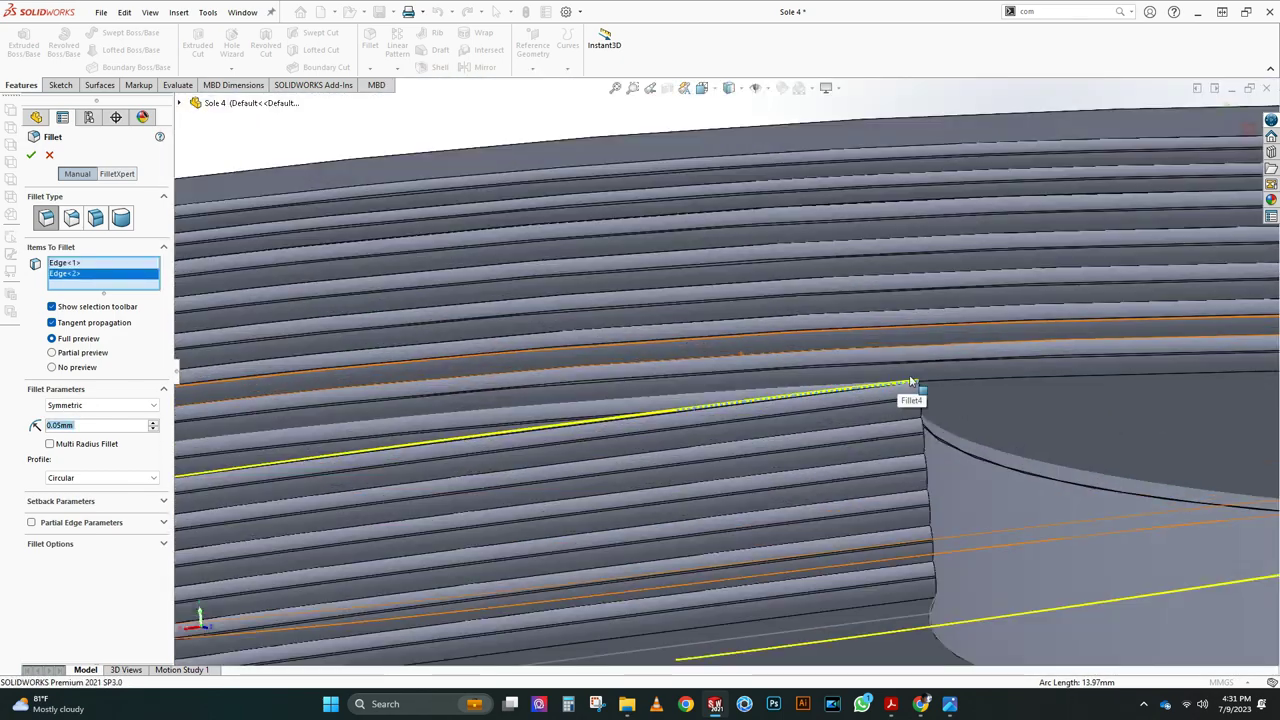
scroll(911, 381, "down", 2)
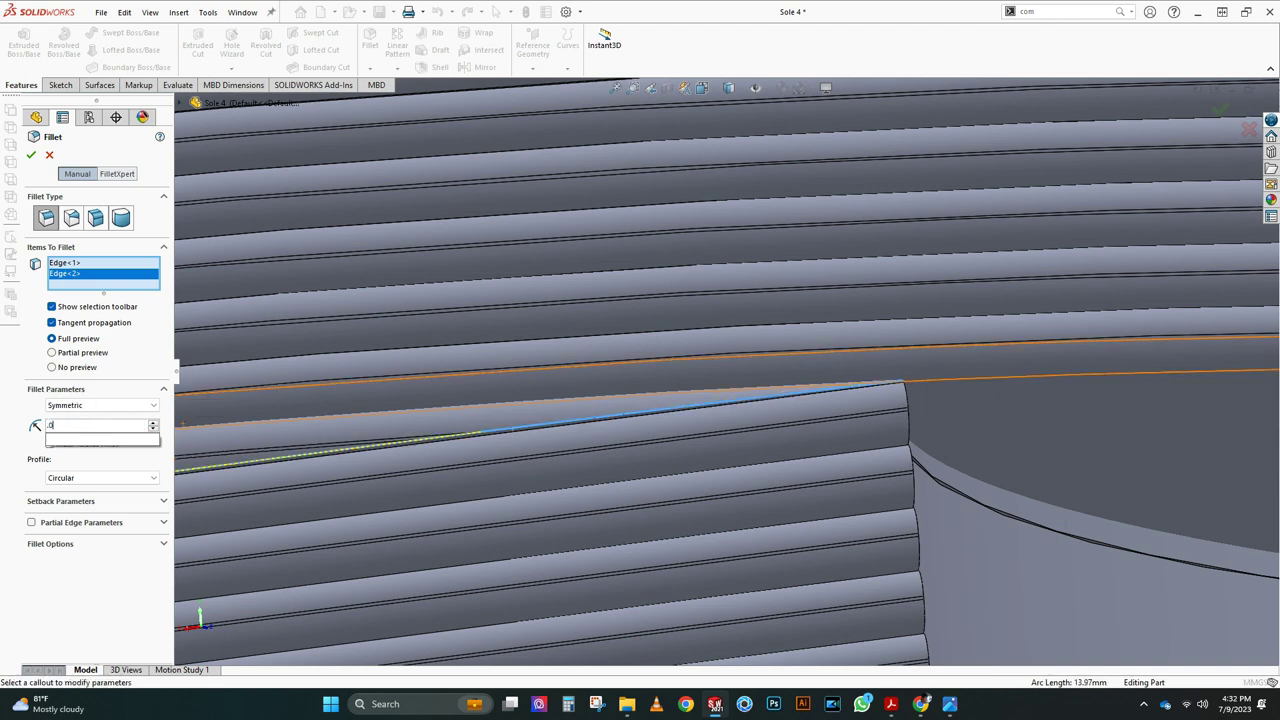
type("5")
key("Return")
mouse_move(660, 435)
middle_mouse_down()
mouse_move(619, 383)
mouse_move(787, 167)
middle_mouse_up()
Add Fillet11, Cut-Thicken1 and Combine3 together with Combine into one solid body.
left_click(1065, 11)
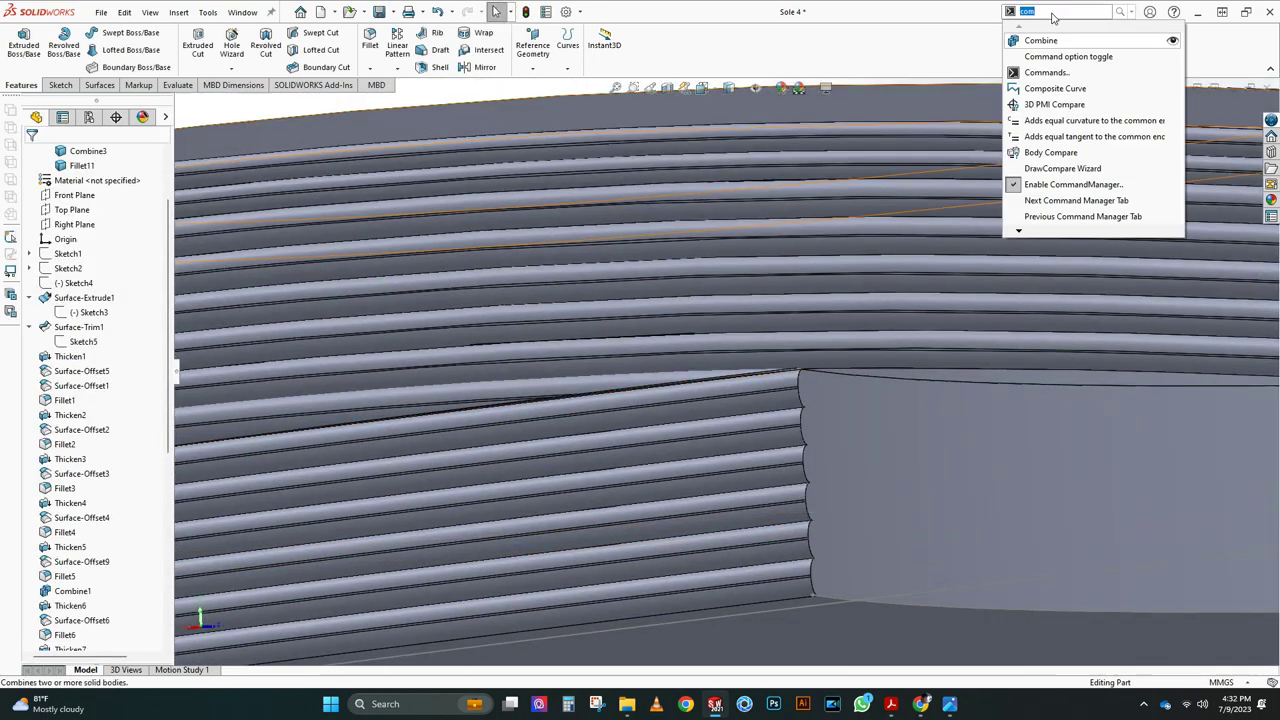
left_click(1040, 34)
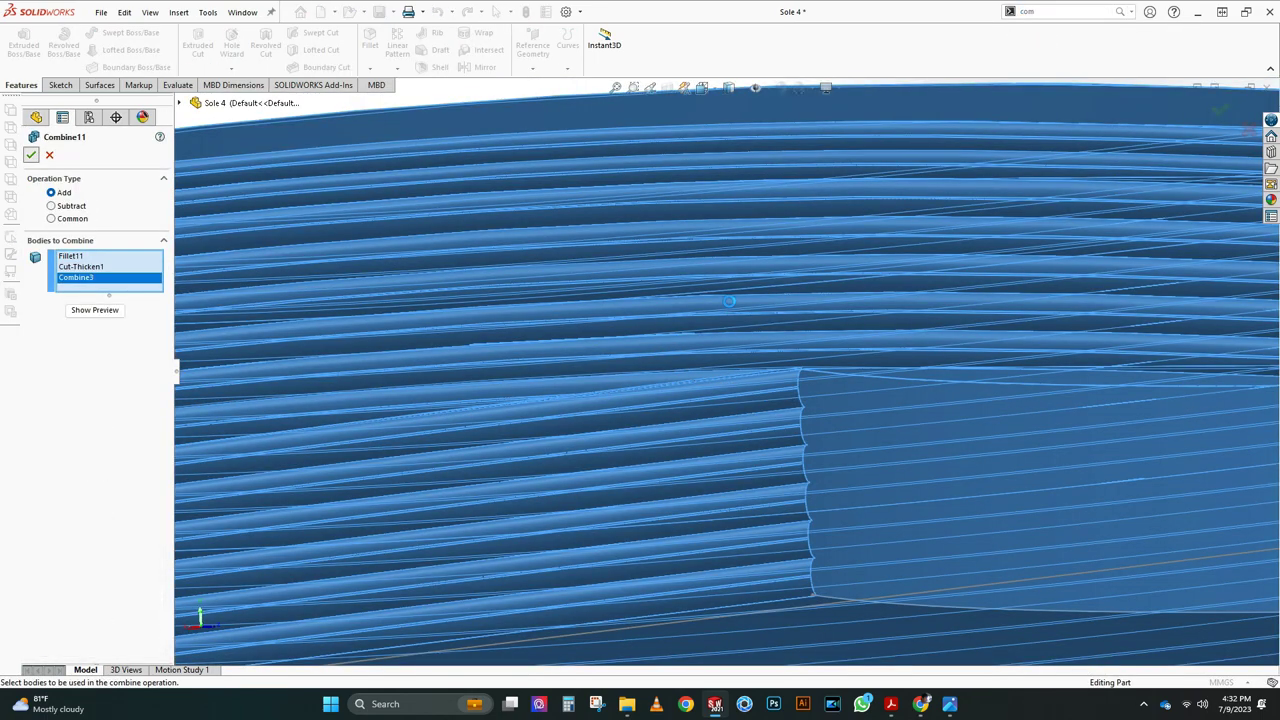
key("Return")
scroll(737, 309, "down", 3)
scroll(694, 343, "down", 3)
scroll(926, 407, "up", 3)
scroll(926, 407, "up", 3)
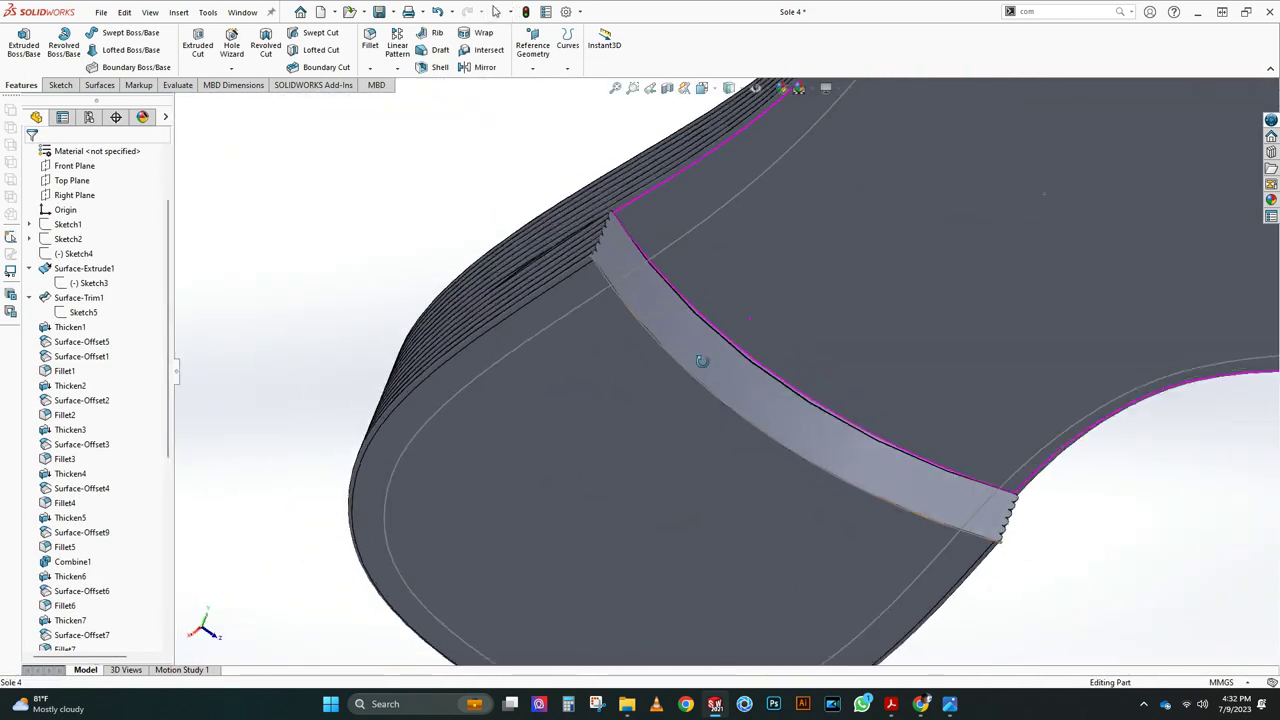
scroll(258, 542, "down", 1)
scroll(144, 578, "down", 3)
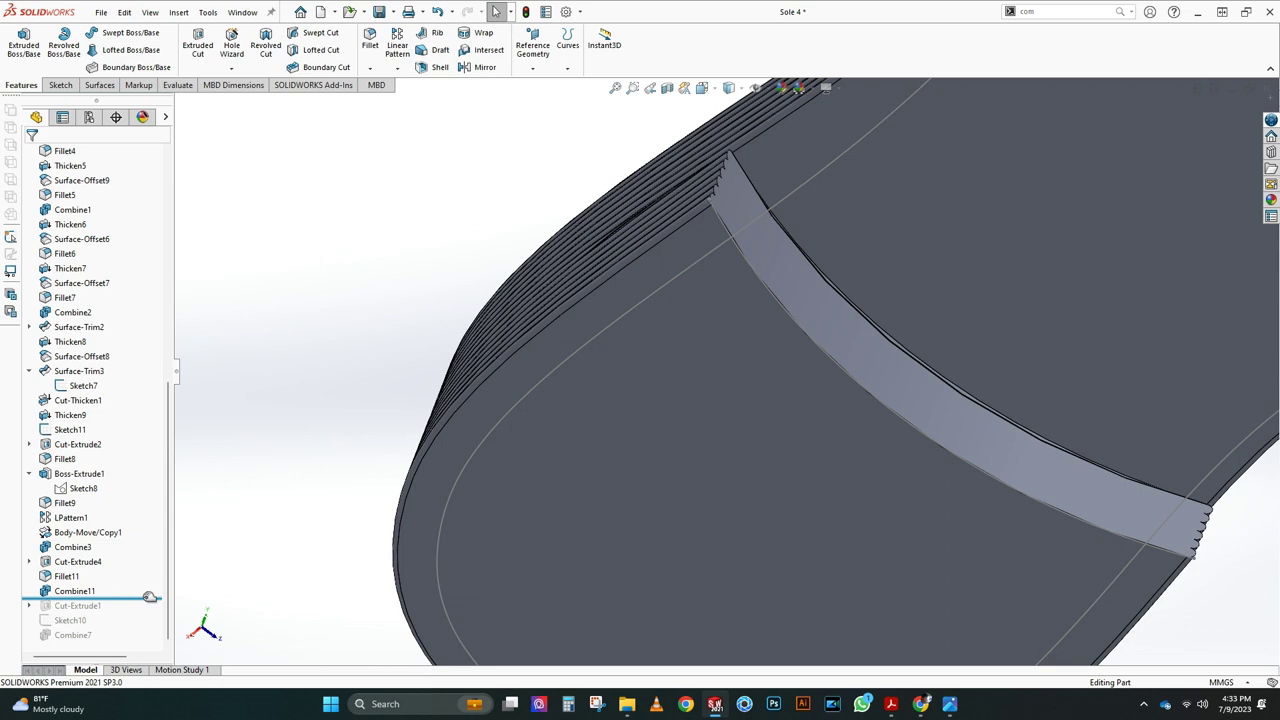
Inspect the 94mm arc in the heel cut sketch and exit it unchanged.
left_click(85, 489)
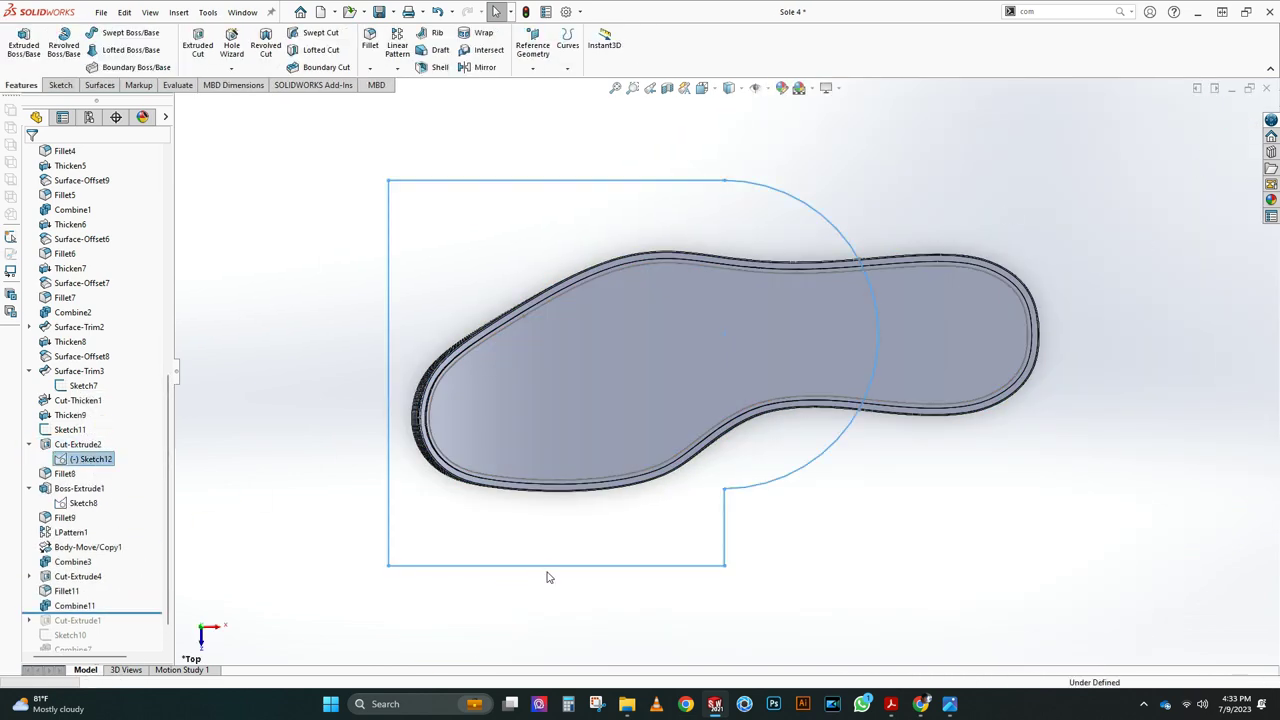
left_click(842, 240)
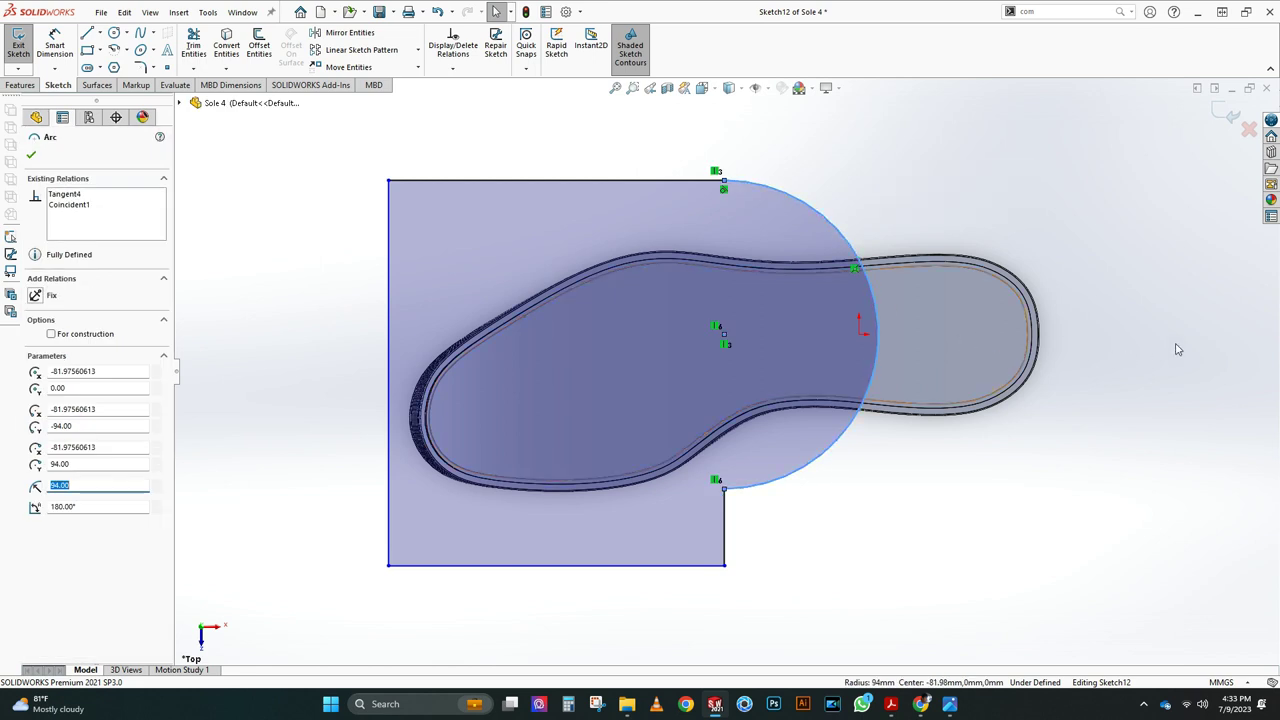
left_click(180, 103)
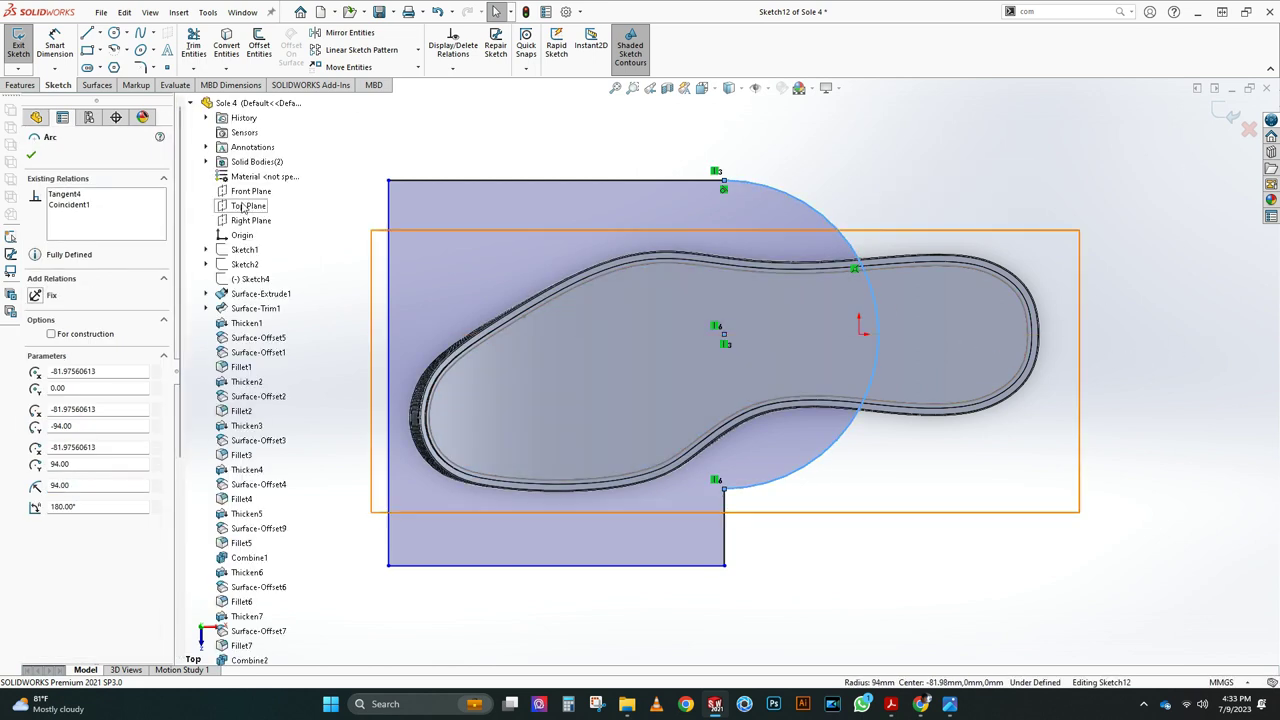
left_click(1220, 115)
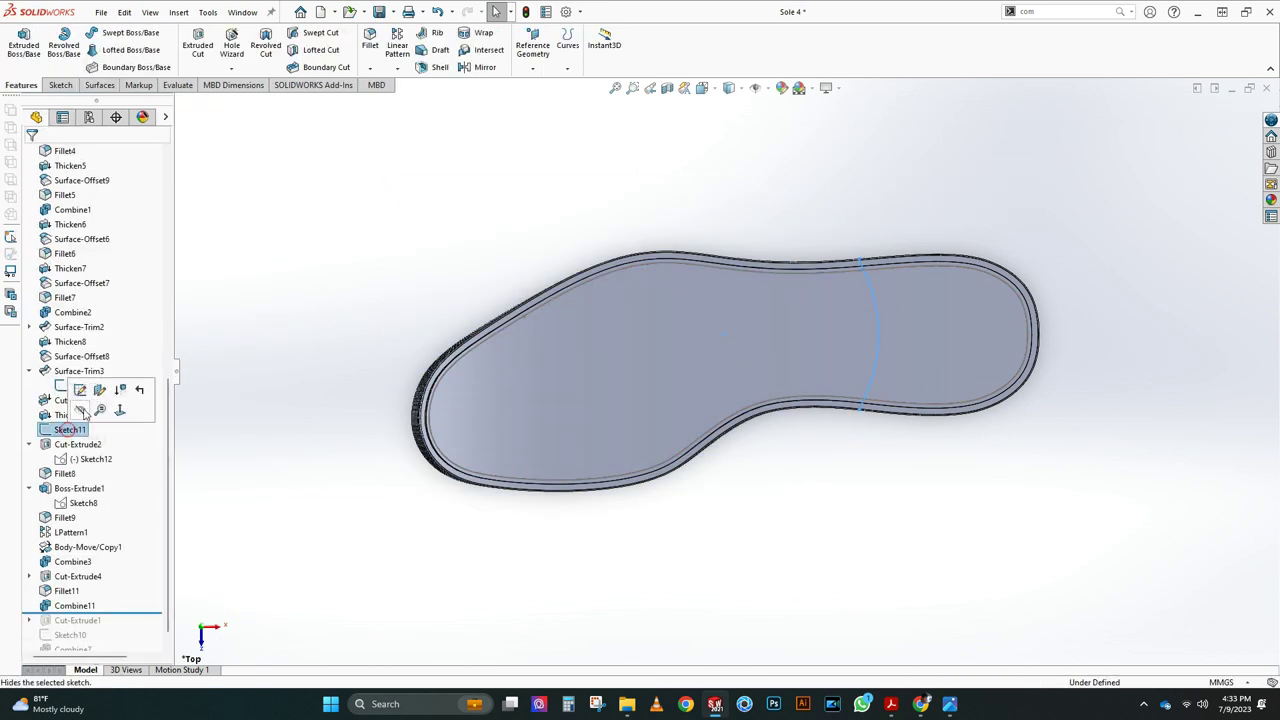
Change Sketch11's 94mm dimension to 93mm and rebuild the sole.
left_click(80, 389)
double_click(900, 320)
key("Return")
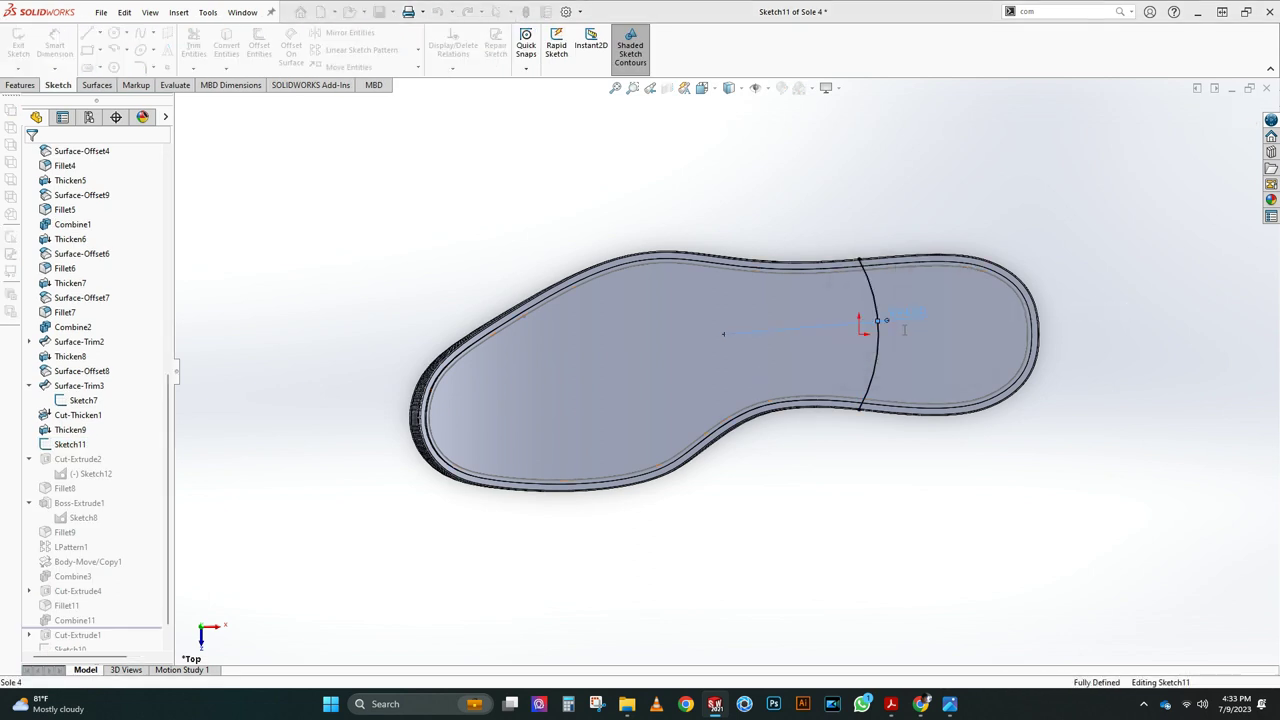
left_click(1222, 115)
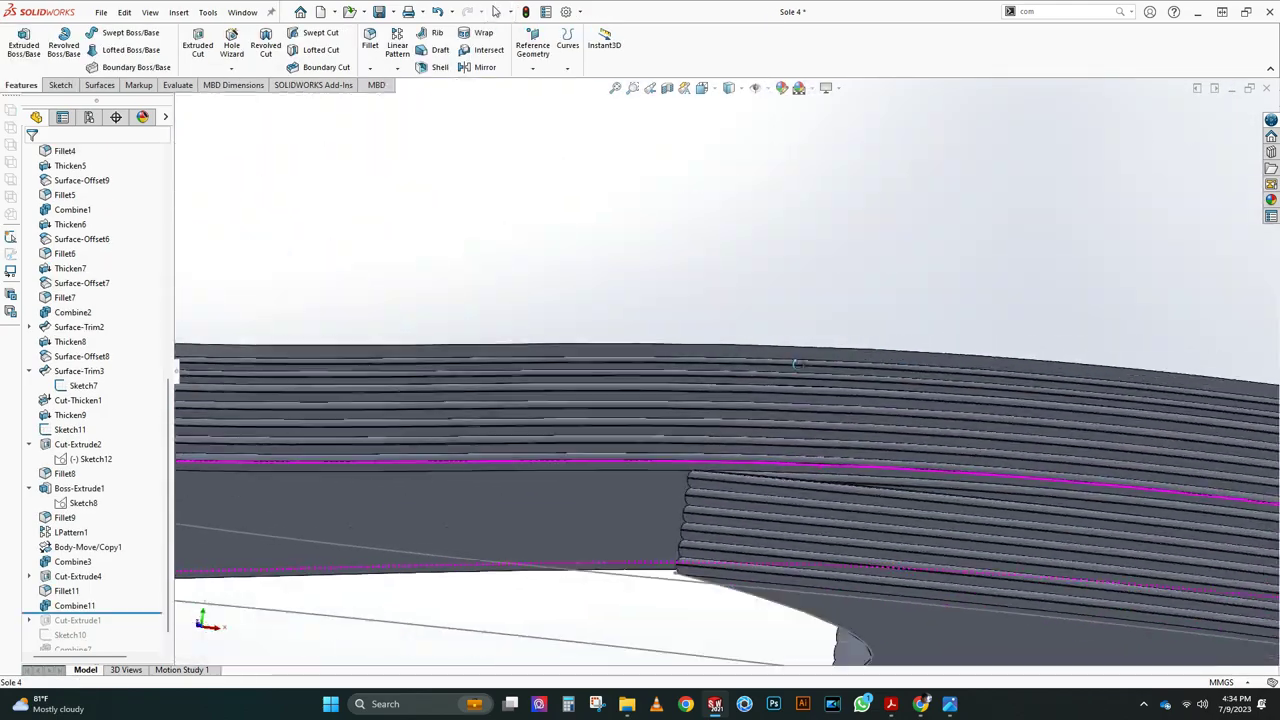
middle_click_drag(795, 363, 378, 408)
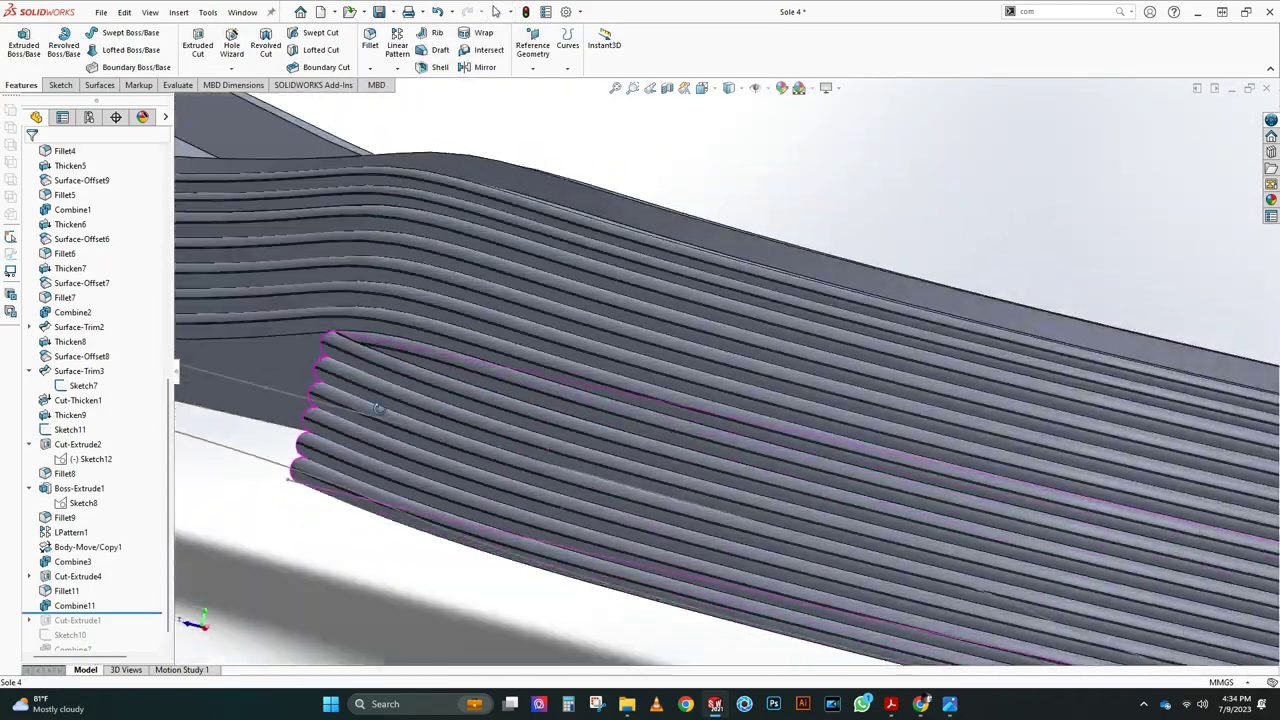
Copy the sole's underside as a 0mm offset surface and thicken it 0.5mm.
scroll(378, 408, "down", 5)
middle_click_drag(378, 408, 614, 329)
scroll(614, 329, "up", 5)
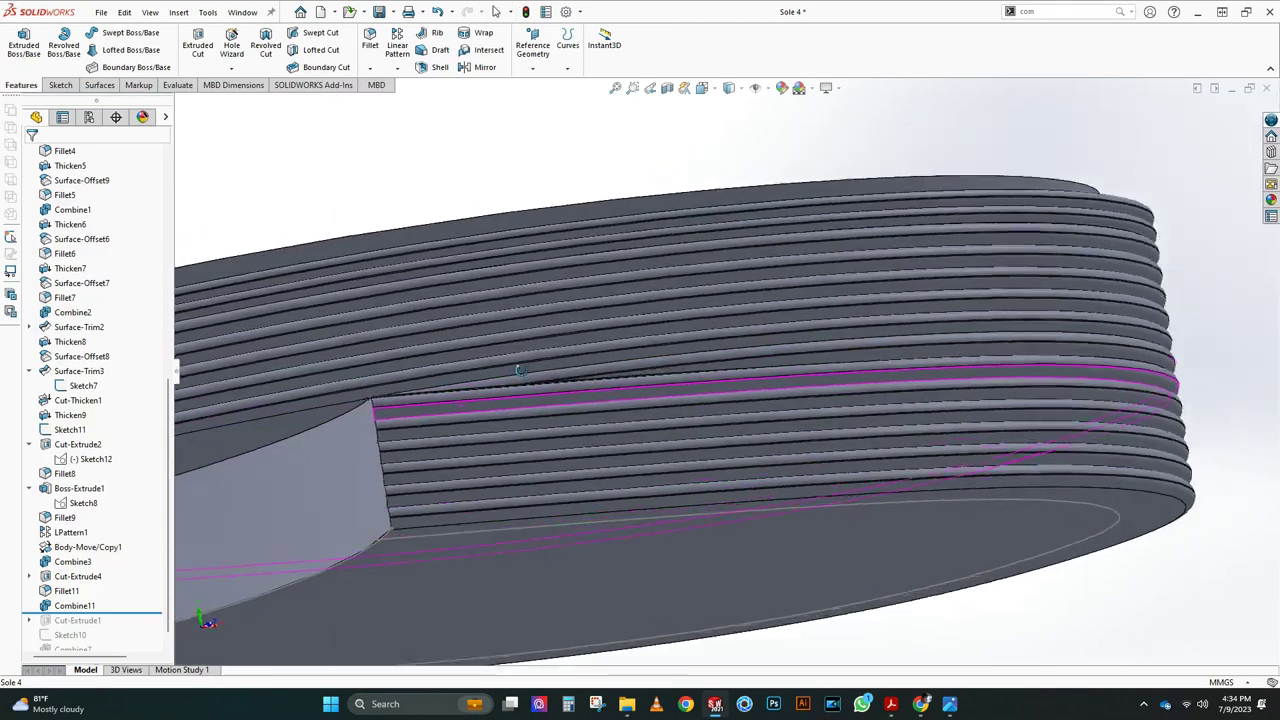
mouse_move(745, 367)
middle_mouse_down()
mouse_move(800, 416)
mouse_move(349, 409)
mouse_move(934, 400)
mouse_move(903, 137)
mouse_move(762, 372)
middle_mouse_up()
scroll(800, 416, "up", 3)
scroll(762, 372, "down", 3)
scroll(409, 374, "down", 5)
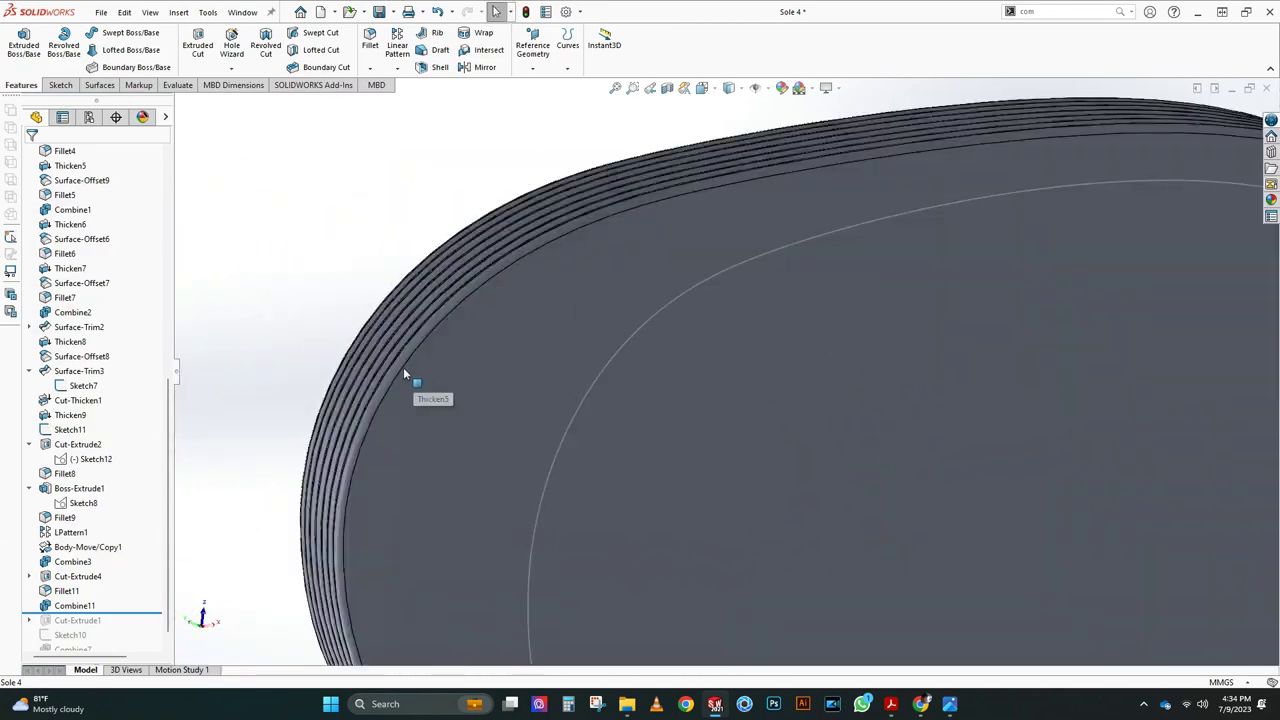
scroll(686, 420, "up", 5)
left_click(686, 420)
scroll(943, 314, "down", 3)
middle_click_drag(943, 314, 920, 530)
scroll(920, 530, "down", 3)
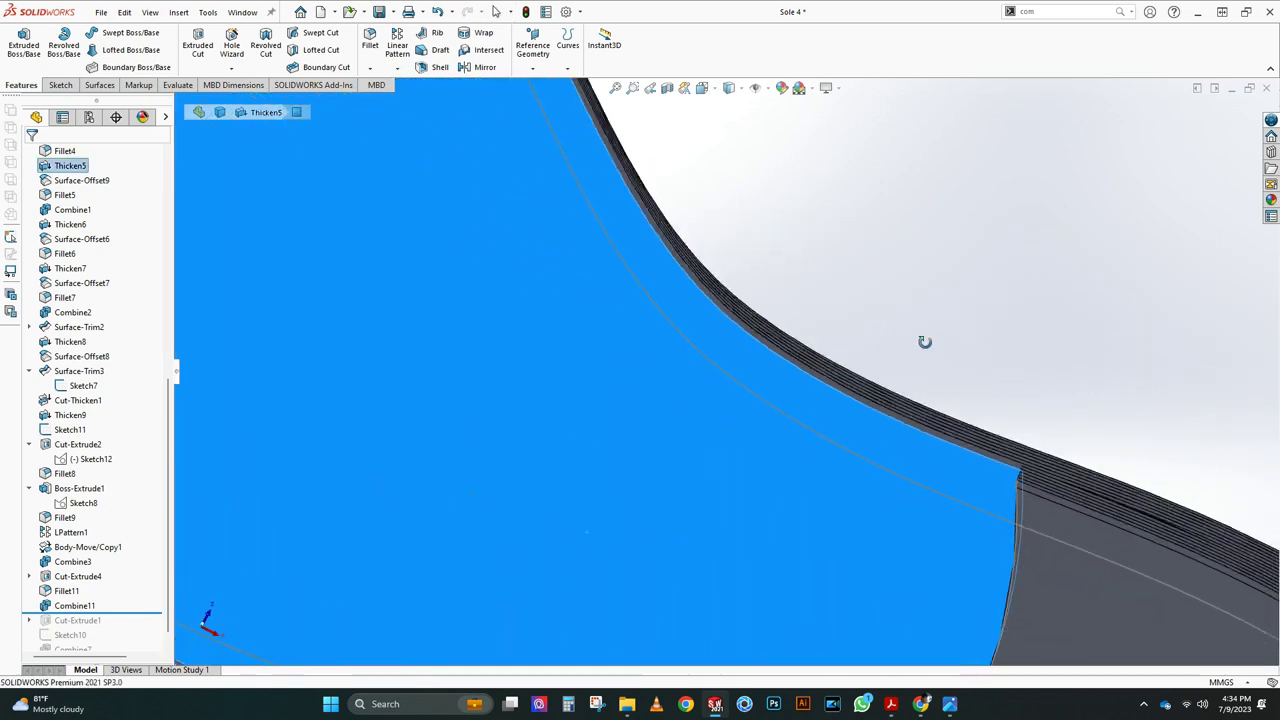
key("f")
left_click(98, 85)
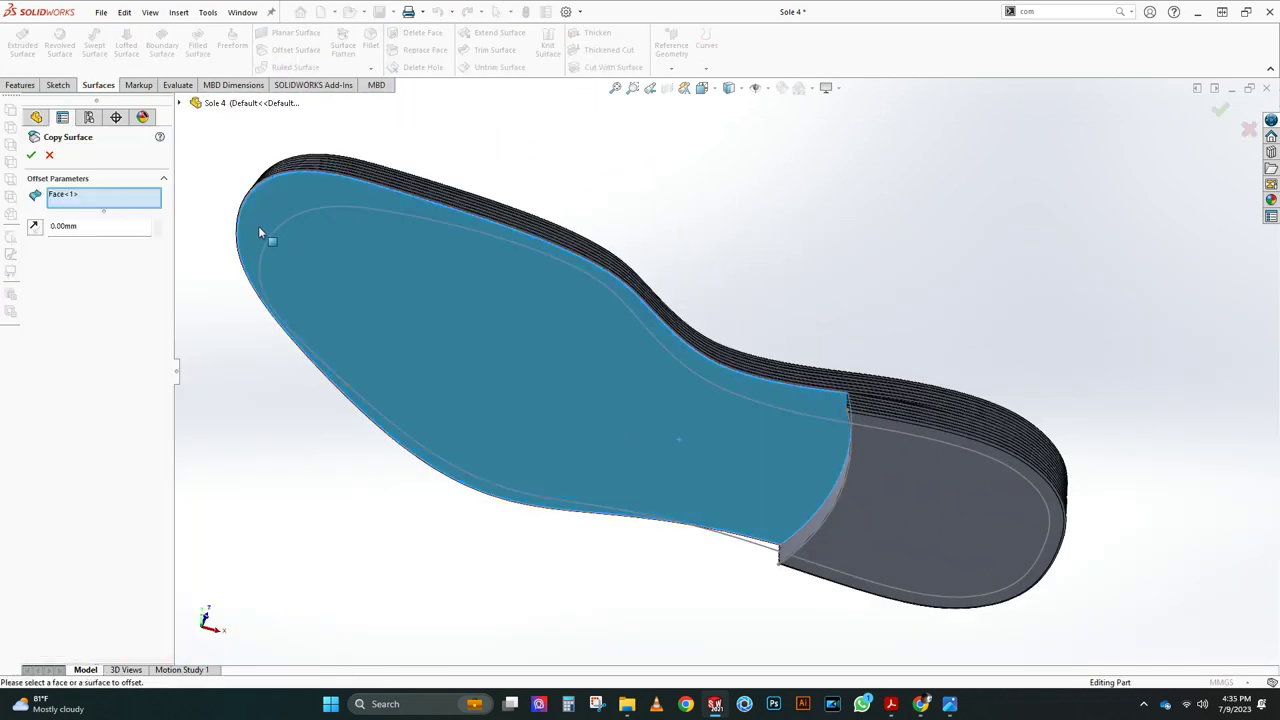
scroll(260, 228, "down", 5)
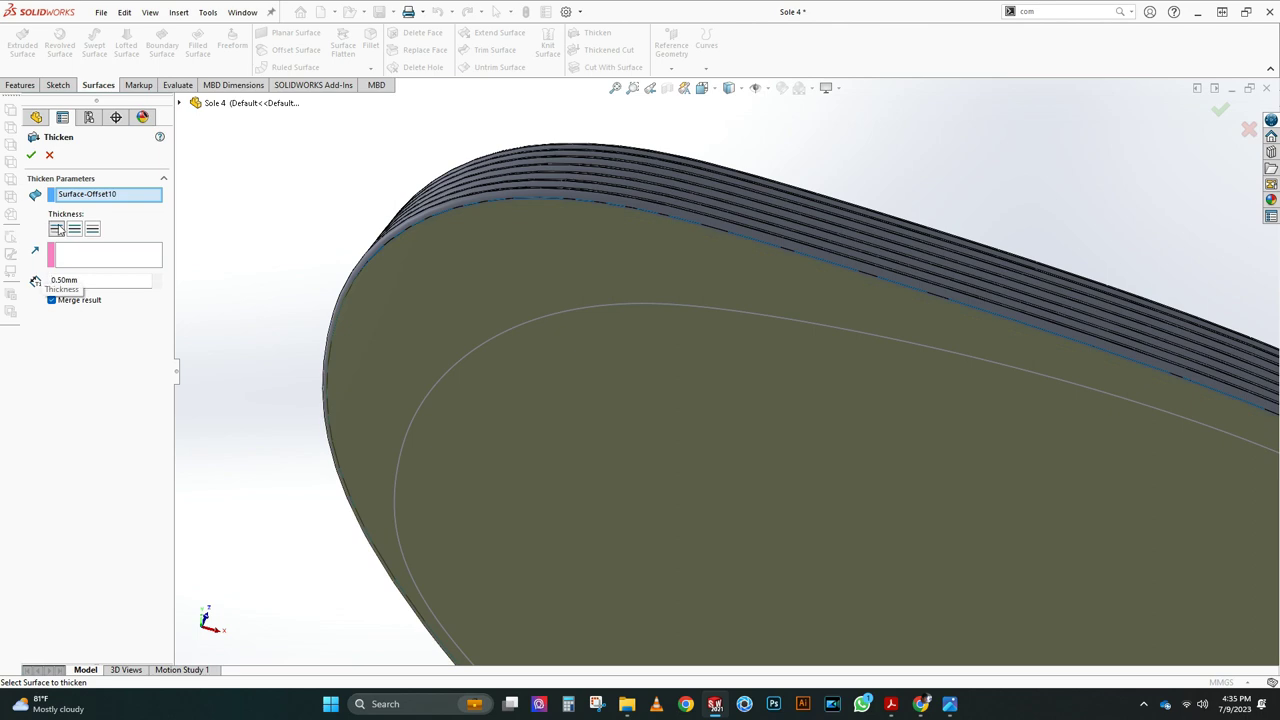
key("Return")
Extrude the converted heel face outline as a 0.5mm pad and save the part as Sole 5.
mouse_move(917, 177)
middle_mouse_down()
mouse_move(708, 284)
mouse_move(852, 383)
middle_mouse_up()
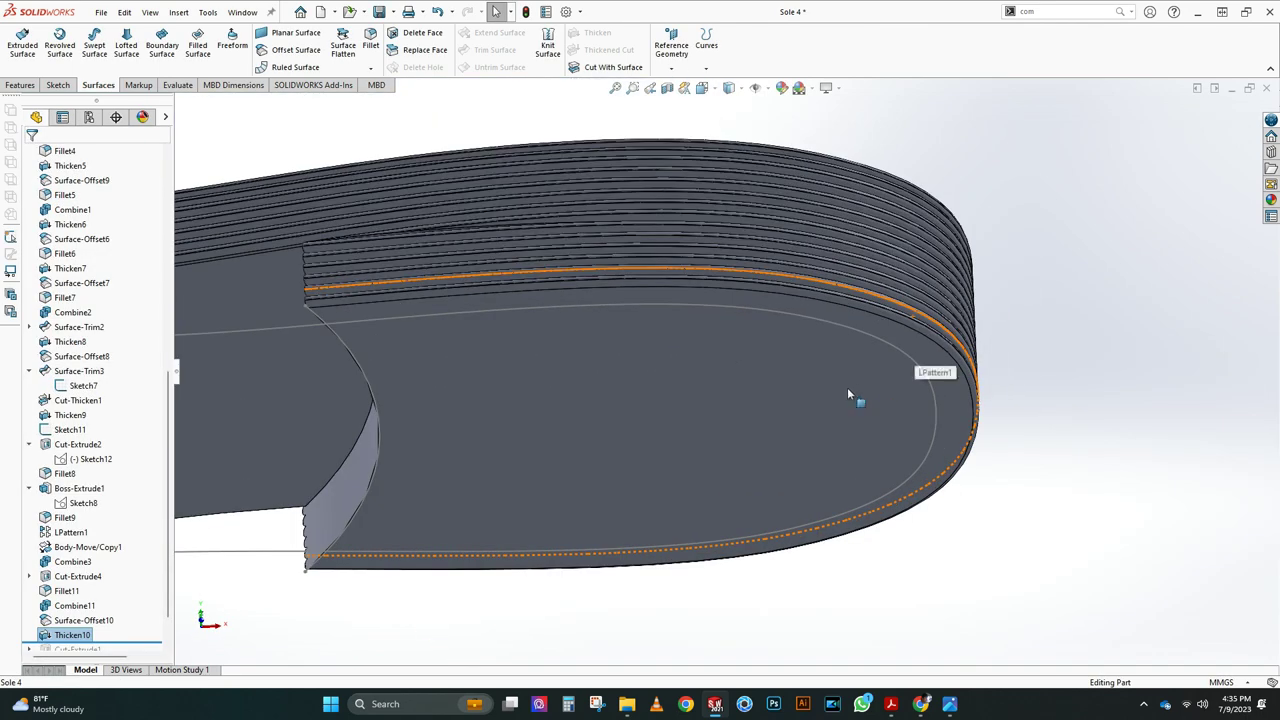
left_click(852, 383)
left_click(220, 112)
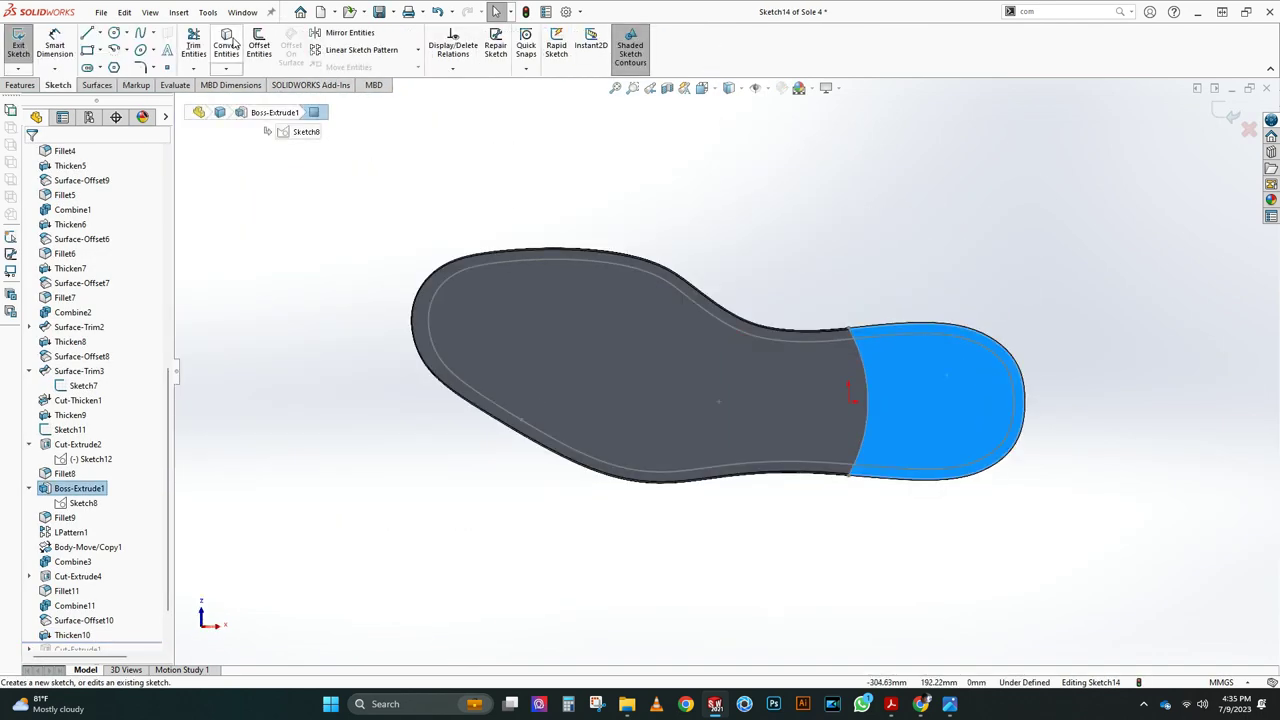
left_click(20, 85)
left_click(22, 45)
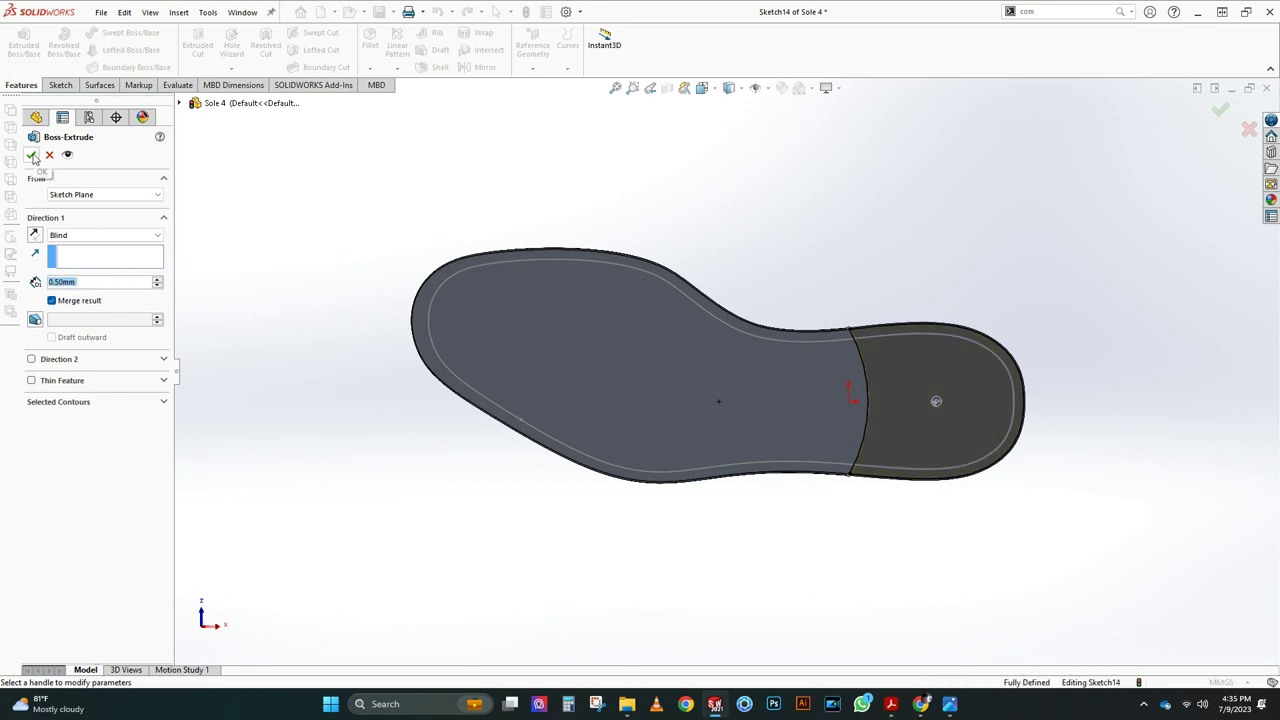
key("Return")
key("ctrl+1")
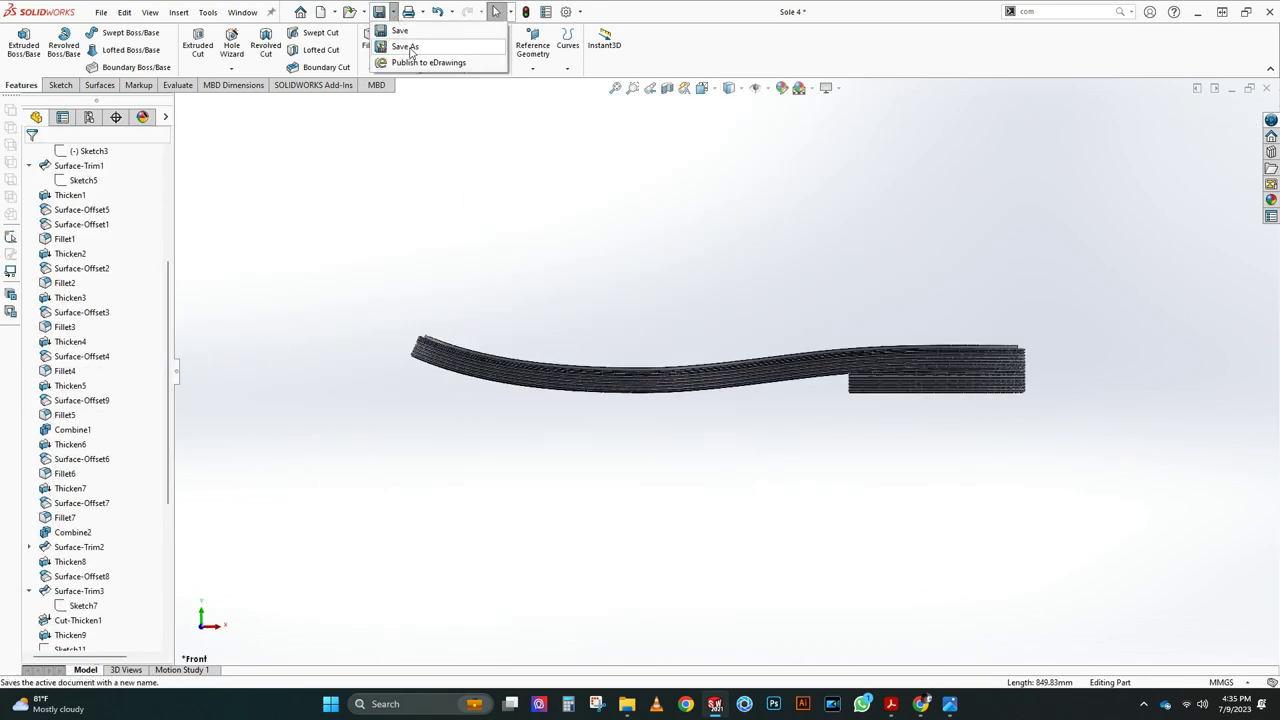
key("ctrl+s")
Confirm saving as Sole 5, show the Sketch1 shoe reference drawing, and reorient the view onto it.
key("Return")
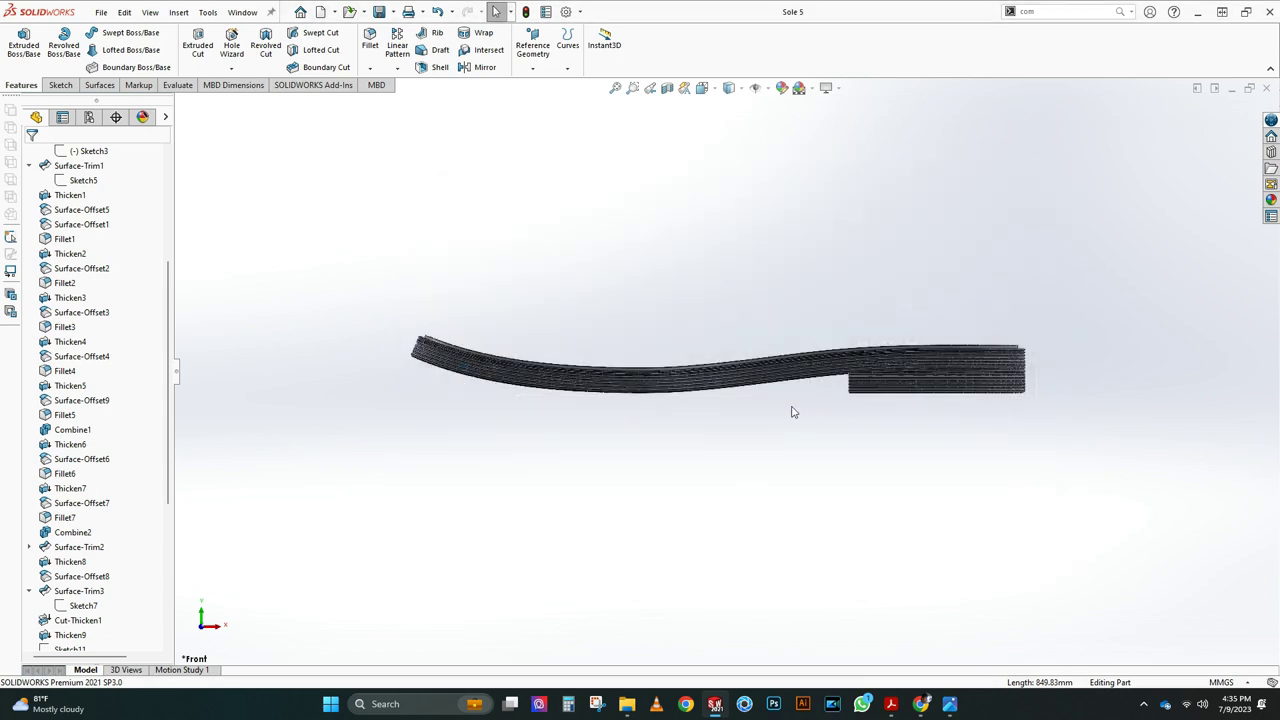
left_click(85, 250)
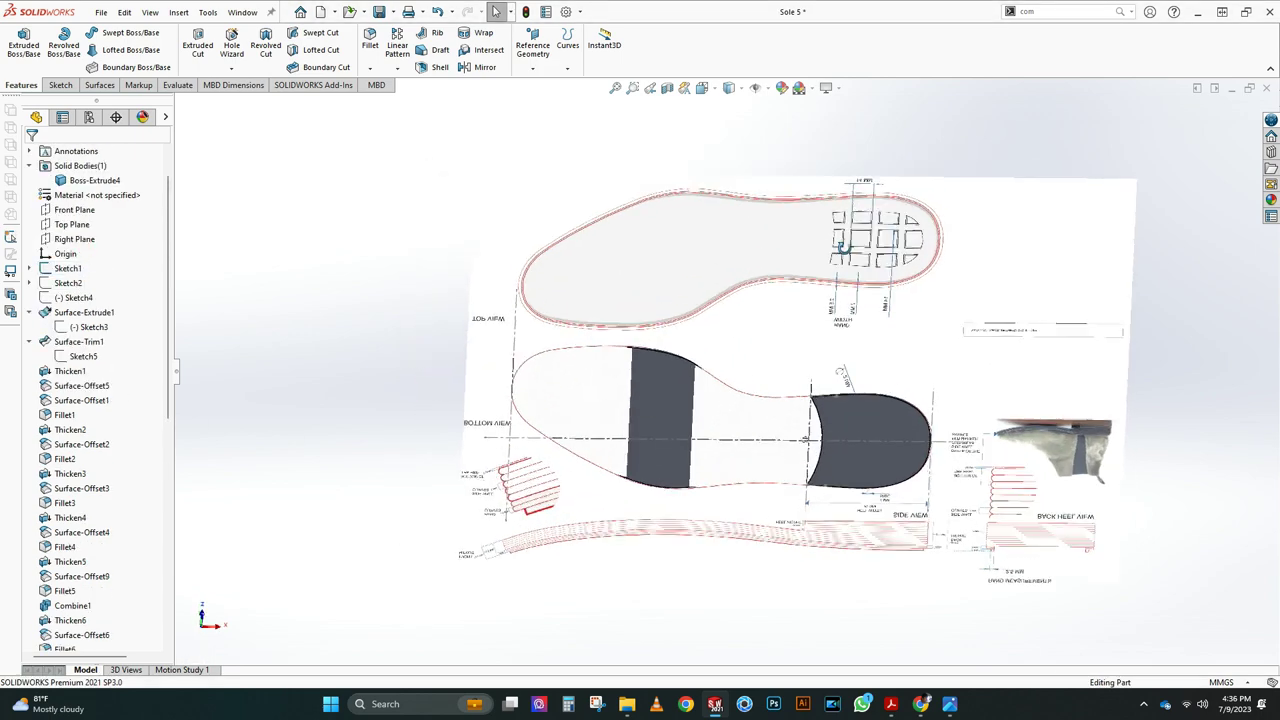
middle_click_drag(735, 216, 766, 457)
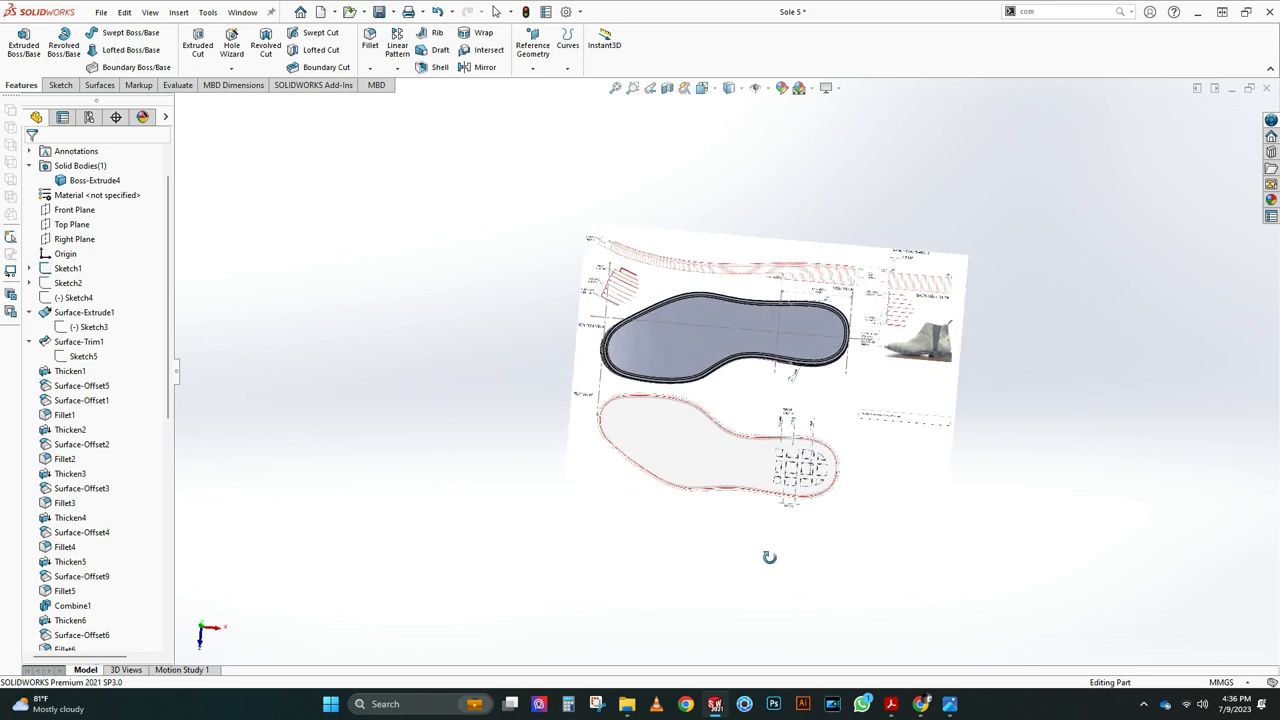
left_click(703, 89)
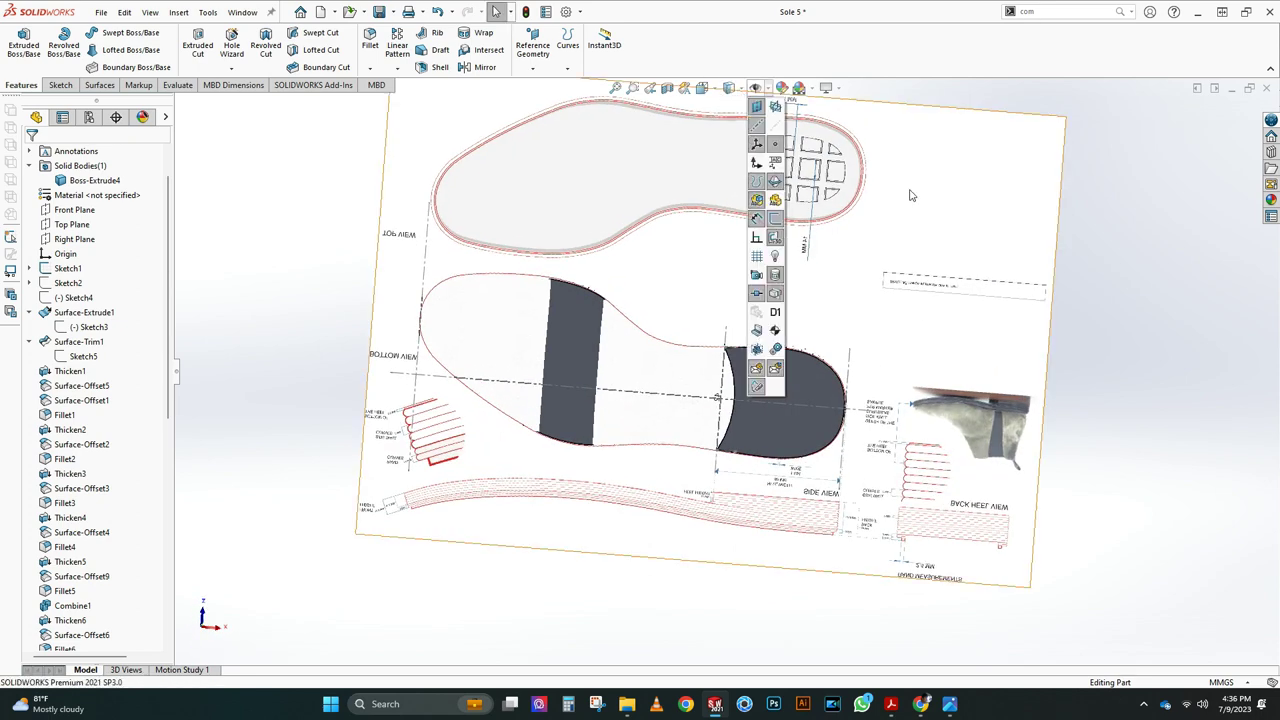
left_click(72, 266)
In the Top Plane heel sketch, dimension the heel line 54.50 mm from the heel end.
left_click(321, 221)
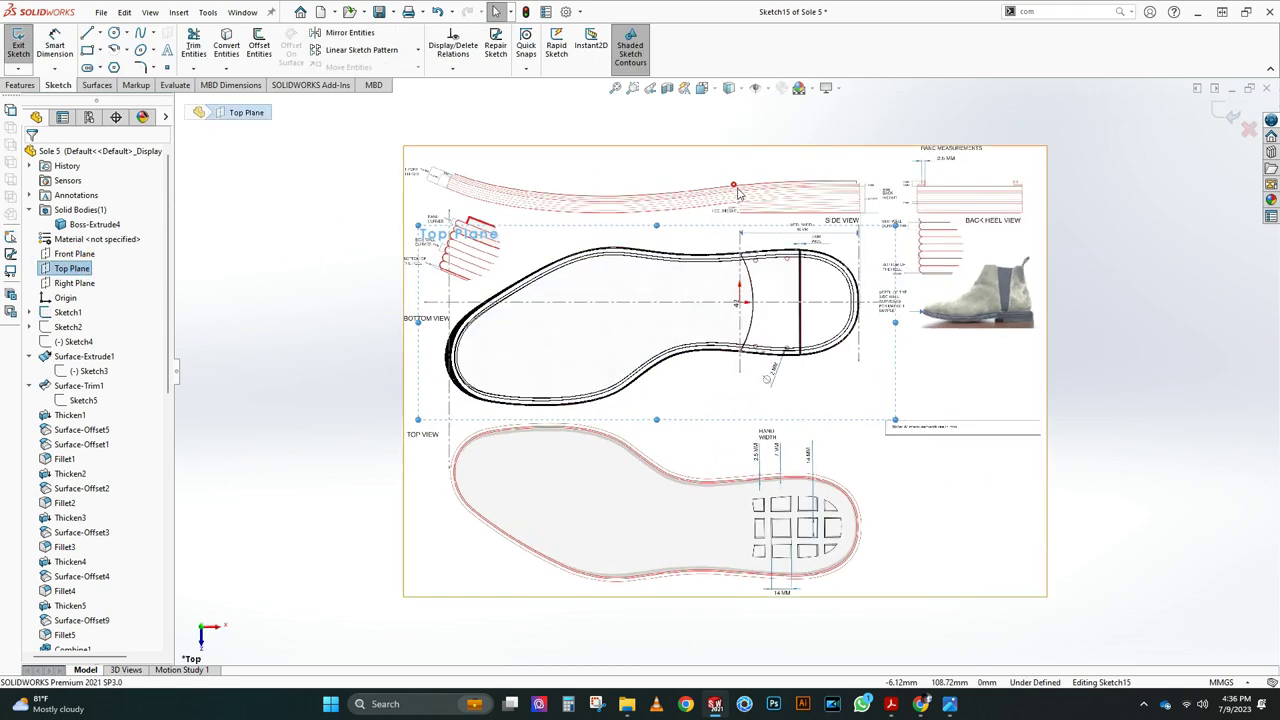
scroll(821, 299, "down", 5)
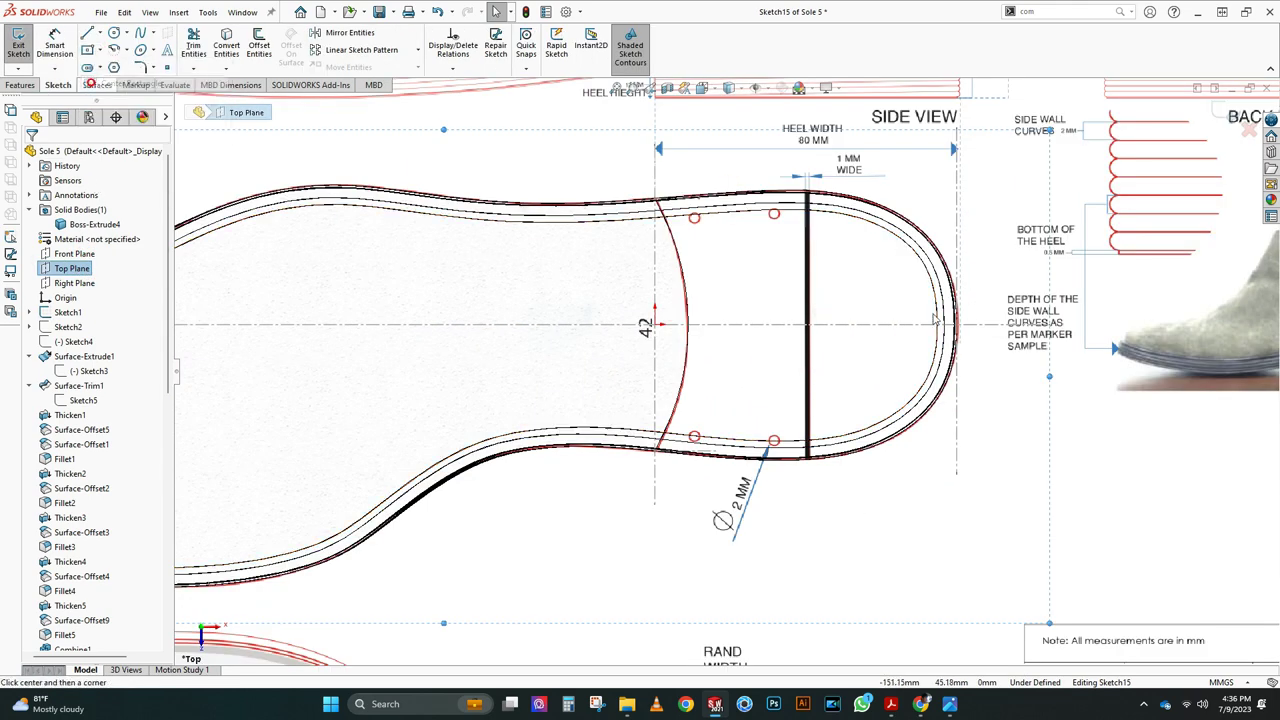
scroll(800, 330, "up", 5)
scroll(749, 290, "down", 5)
key("Escape")
left_click(735, 290)
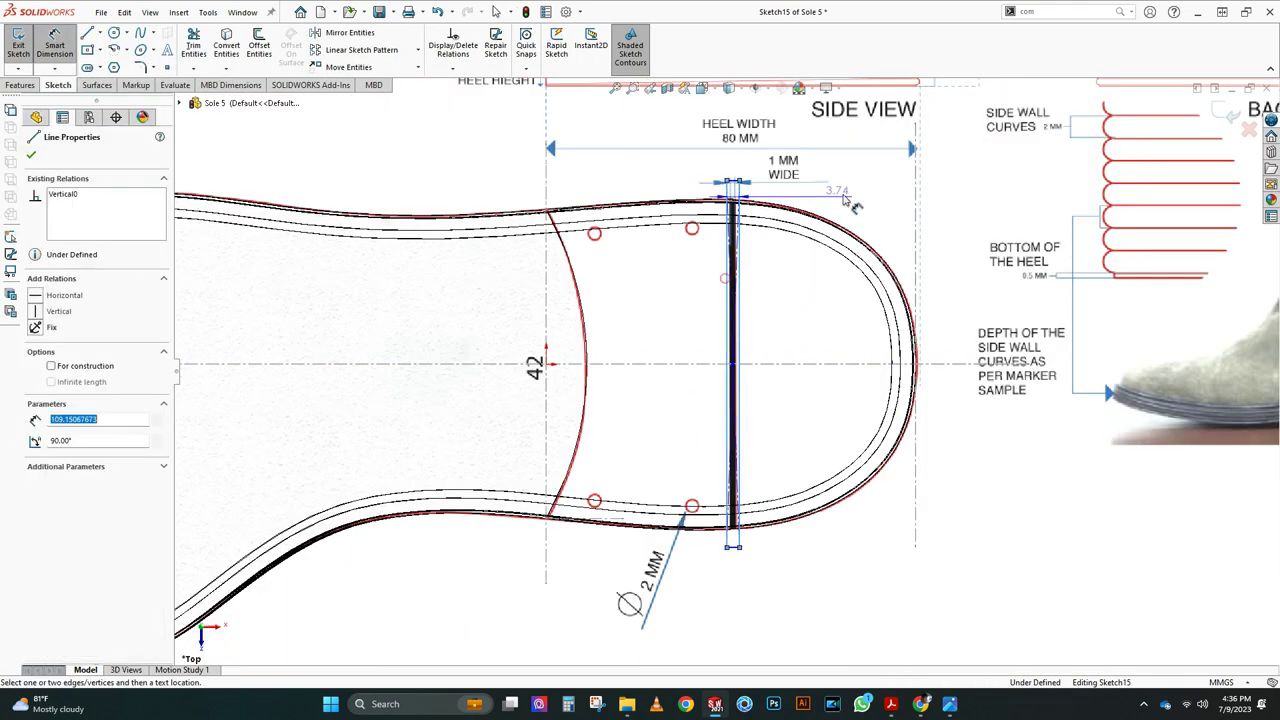
left_click(878, 163)
key("Return")
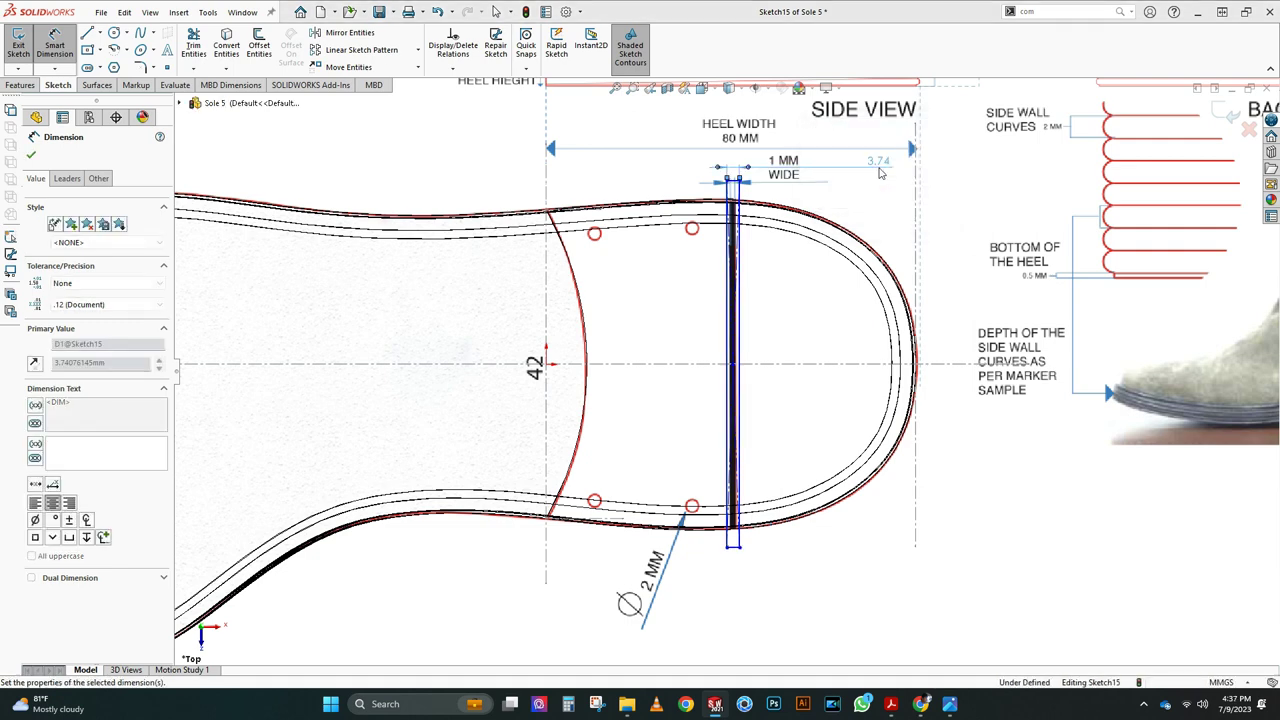
scroll(880, 173, "down", 3)
scroll(737, 371, "up", 2)
left_click(1094, 290)
left_click(931, 280)
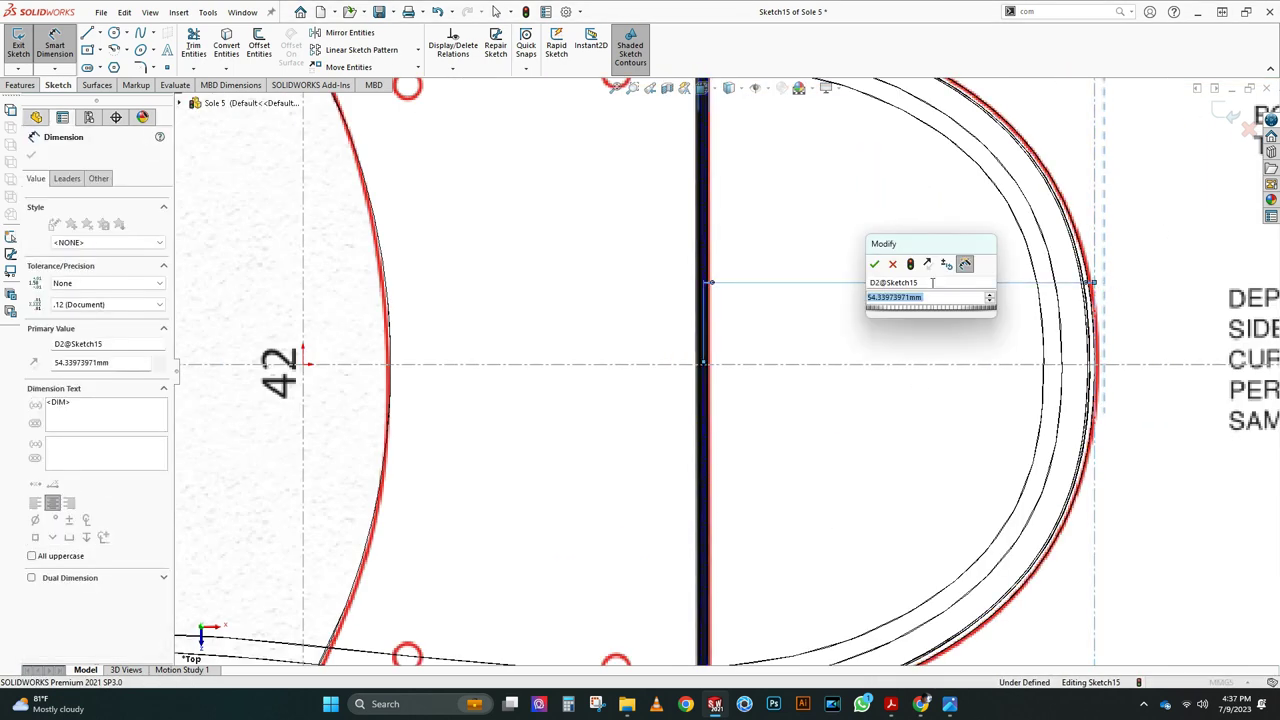
type("54.5")
key("Return")
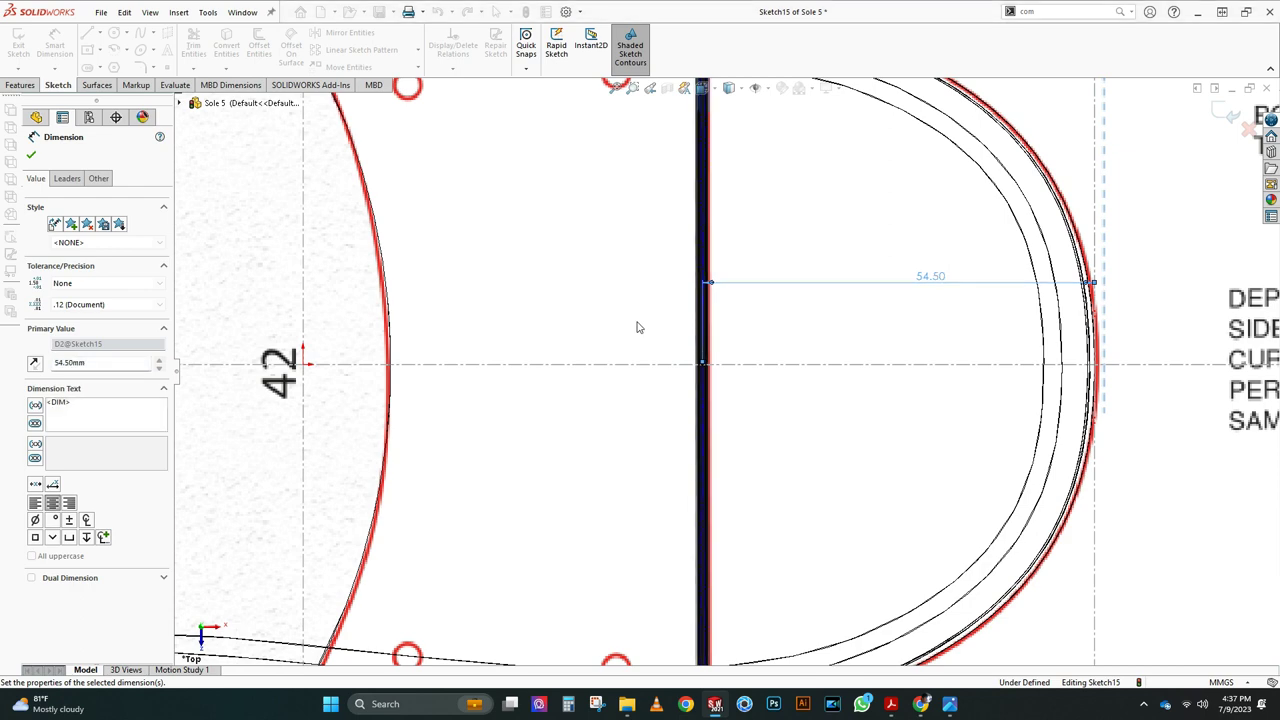
Draw two small circles near the heel edge.
scroll(640, 300, "up", 2)
left_click(115, 33)
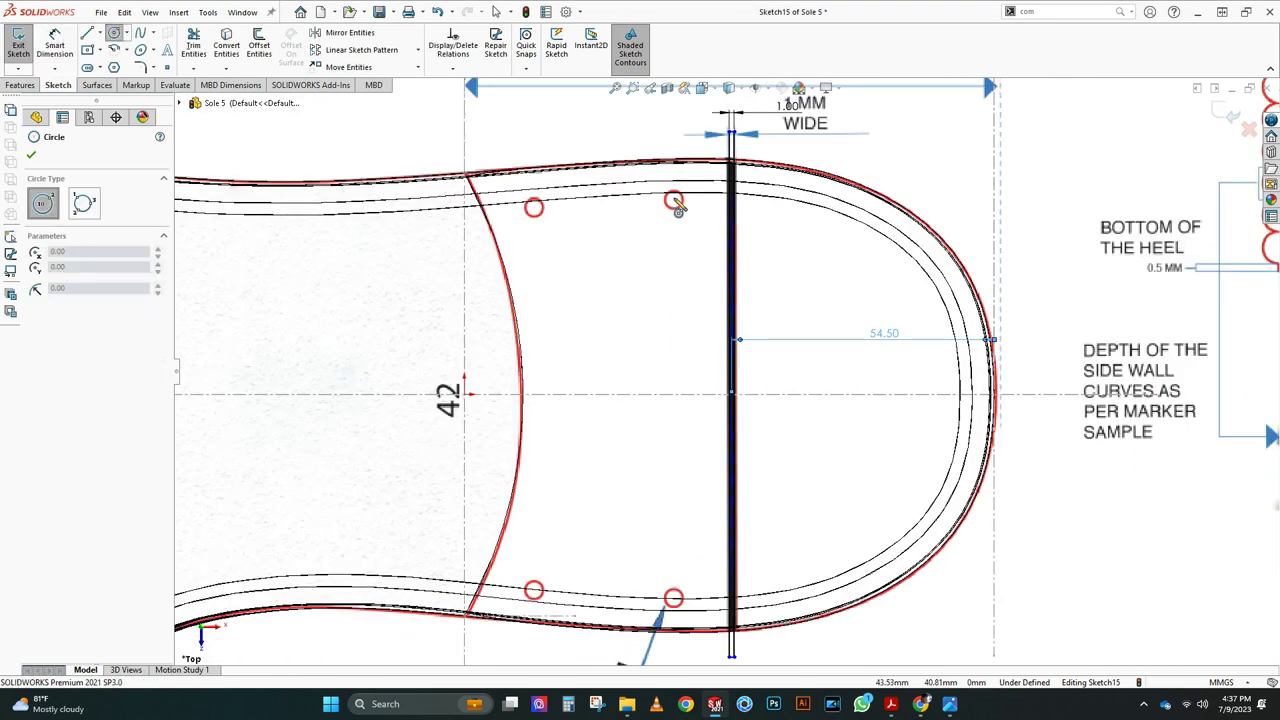
left_click(537, 212)
right_click_drag(537, 212, 572, 255)
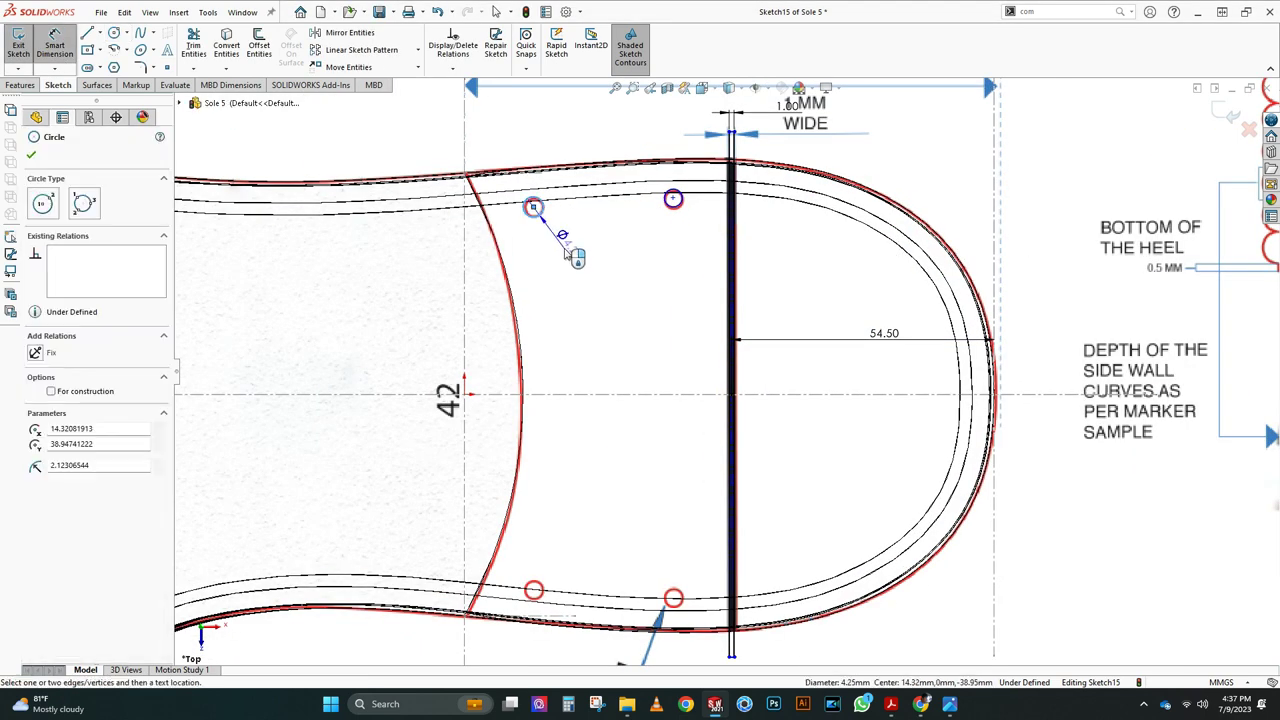
scroll(572, 255, "up", 2)
scroll(586, 263, "down", 3)
Dimension both heel circles to Ø4 mm.
left_click(706, 357)
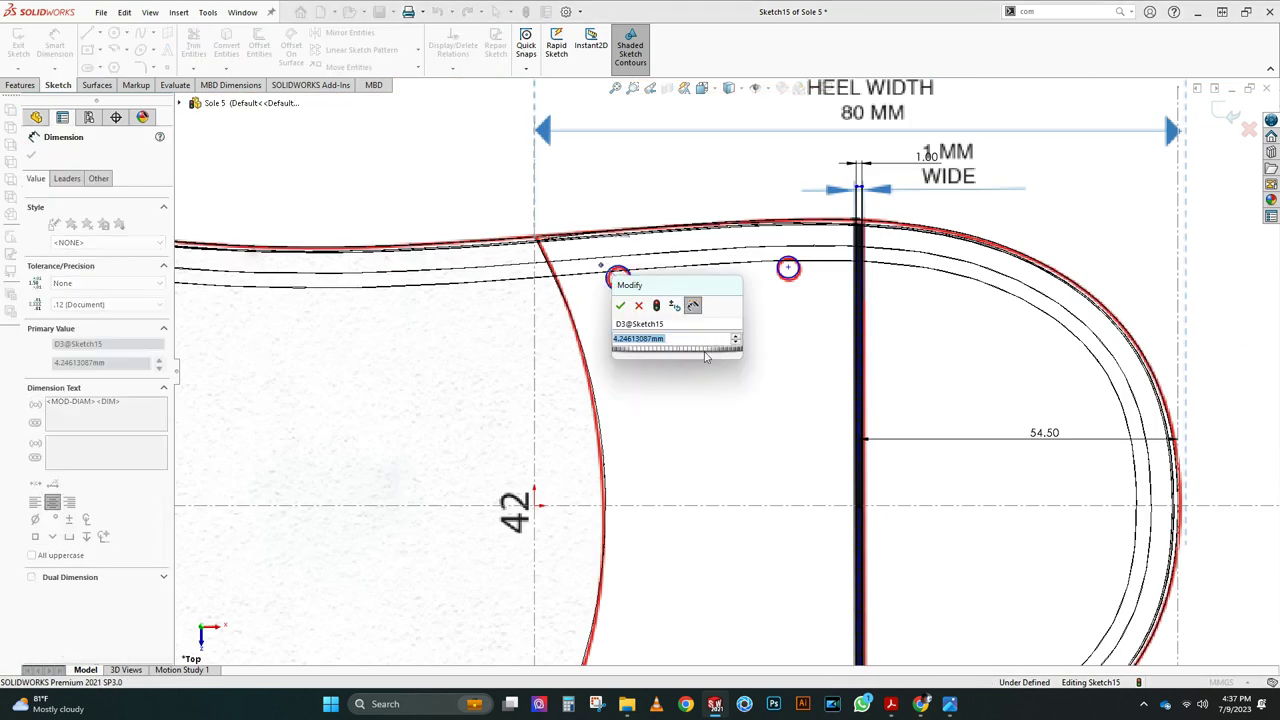
type("4.25")
key("Return")
left_click(789, 280)
left_click(760, 305)
key("Return")
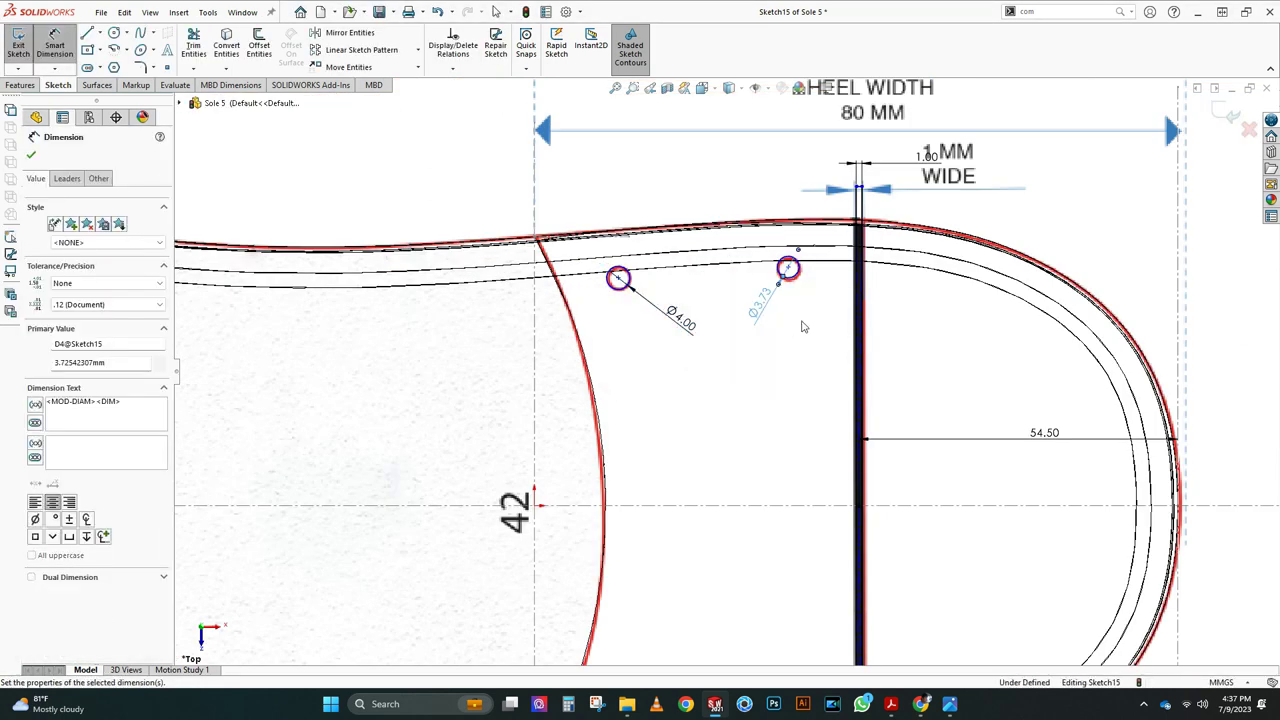
key("Escape")
scroll(790, 272, "down", 3)
left_click(760, 278)
key("Escape")
left_click(886, 270)
middle_click_drag(886, 270, 786, 345, "ctrl")
key("Escape")
scroll(771, 425, "up", 3)
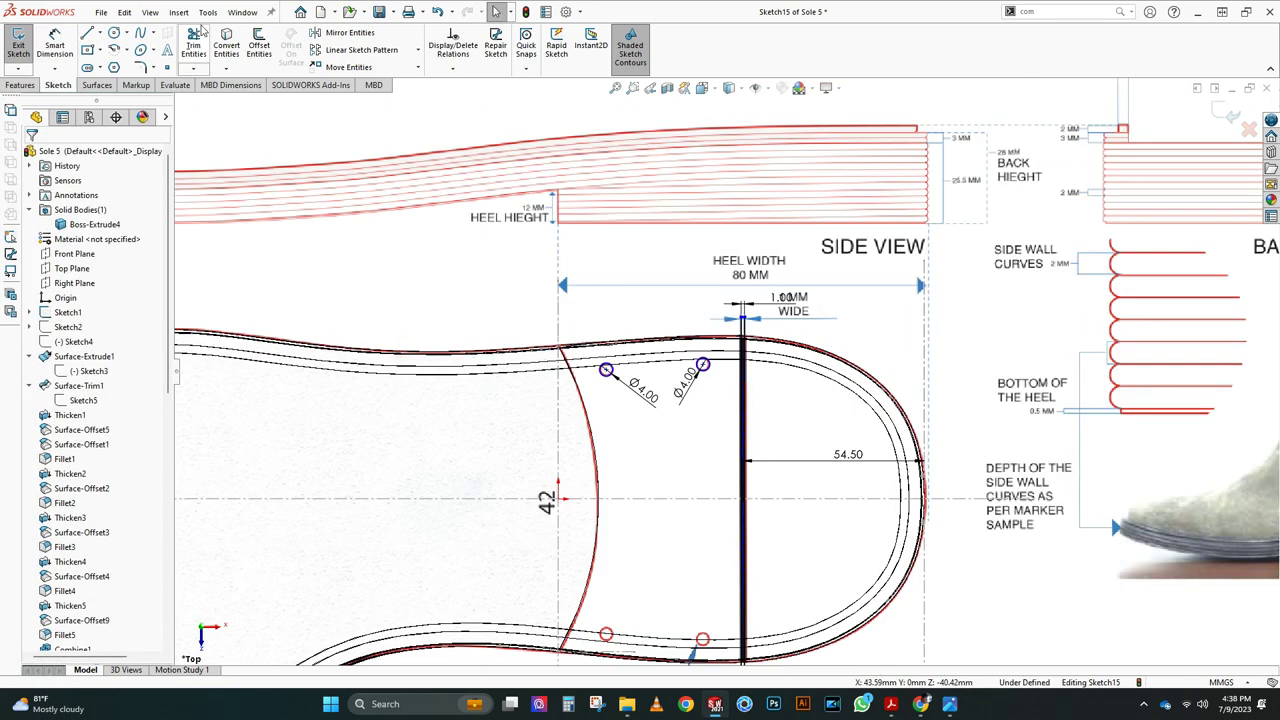
Mirror the two Ø4 circles across the sole's centreline.
left_click(88, 33)
left_click(352, 37)
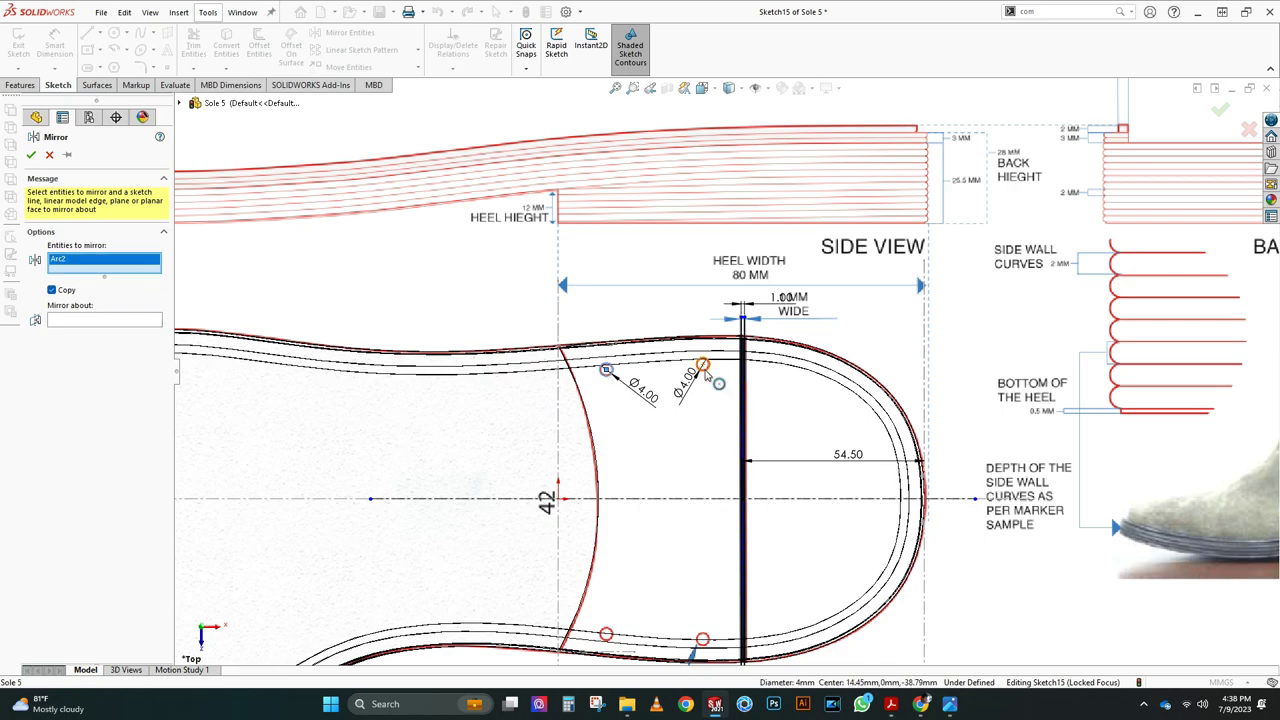
left_click(371, 498)
key("Return")
scroll(726, 368, "up", 2)
middle_click_drag(538, 370, 560, 389)
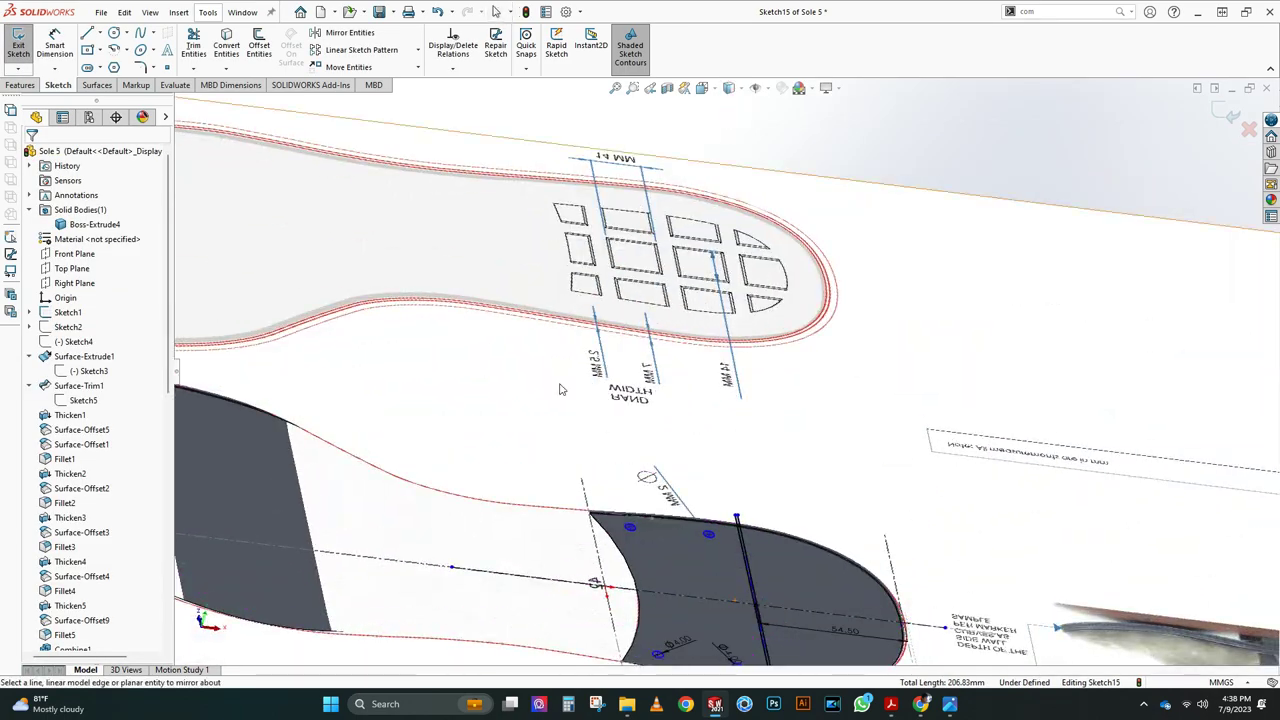
left_click(20, 84)
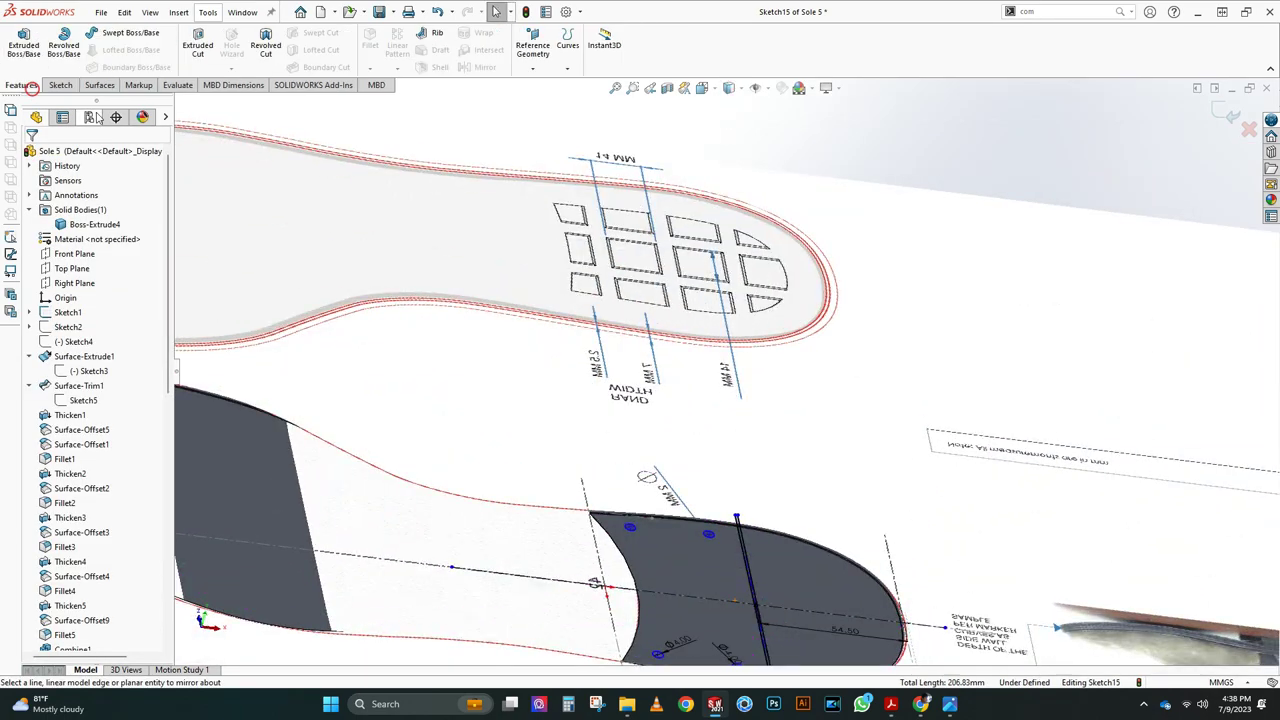
Cut the Sketch15 heel circles 0.50 mm deep with a blind extruded cut, then hide Sketch1.
left_click(198, 45)
scroll(629, 514, "down", 5)
middle_click_drag(629, 514, 570, 425)
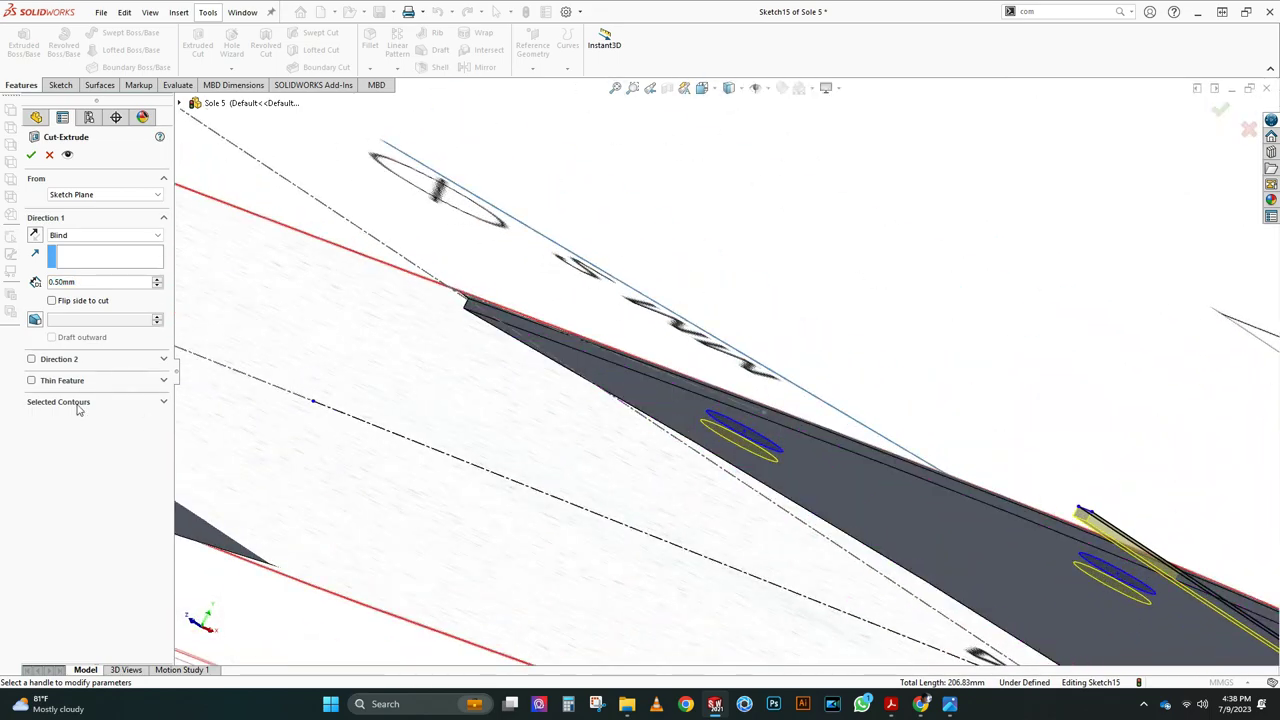
left_click(31, 155)
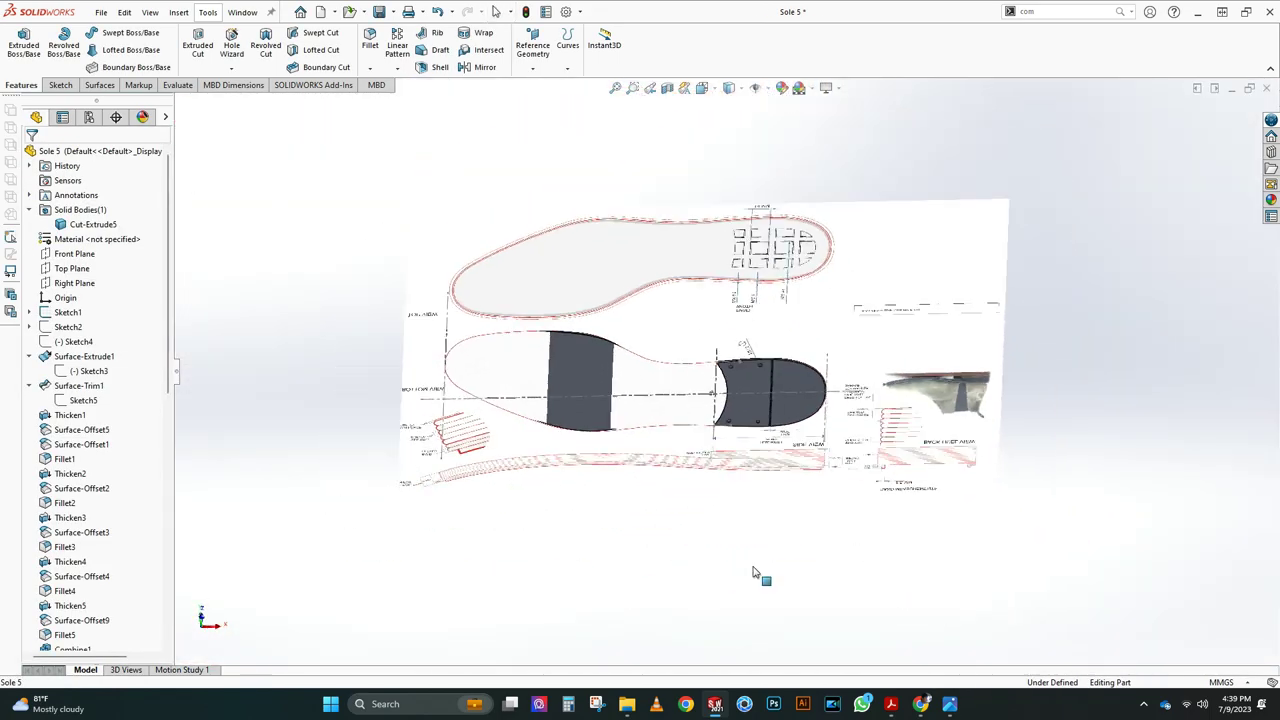
left_click(80, 300)
mouse_move(614, 528)
middle_mouse_down()
mouse_move(622, 435)
mouse_move(113, 373)
middle_mouse_up()
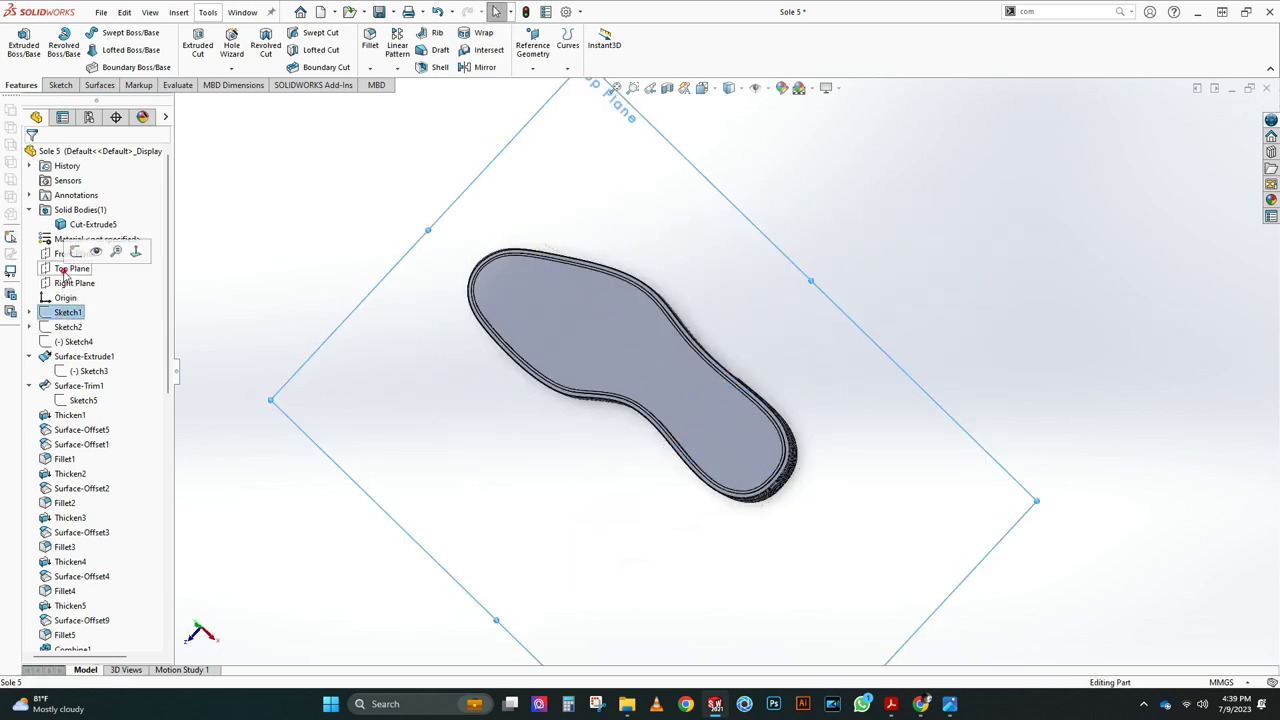
Start a Top Plane sketch and make the centreline coincident with the origin.
left_click(77, 251)
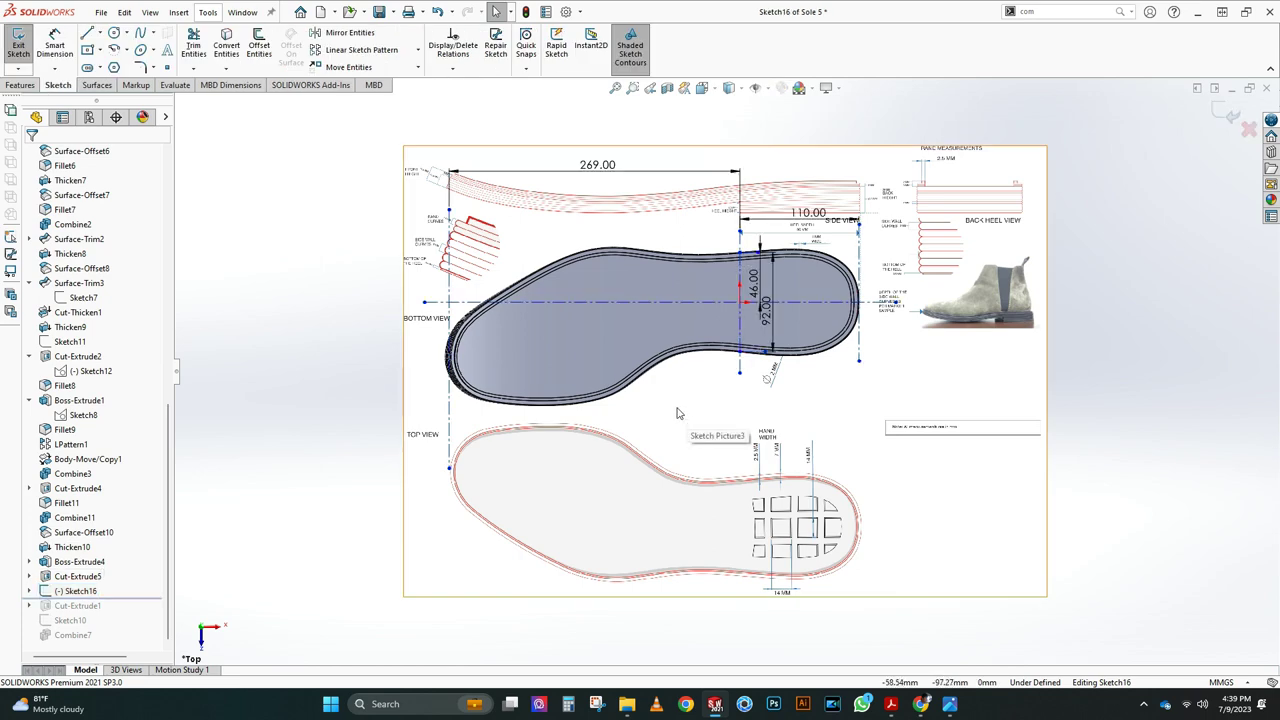
scroll(680, 424, "up", 7)
left_click(640, 280)
left_click(640, 309, "ctrl")
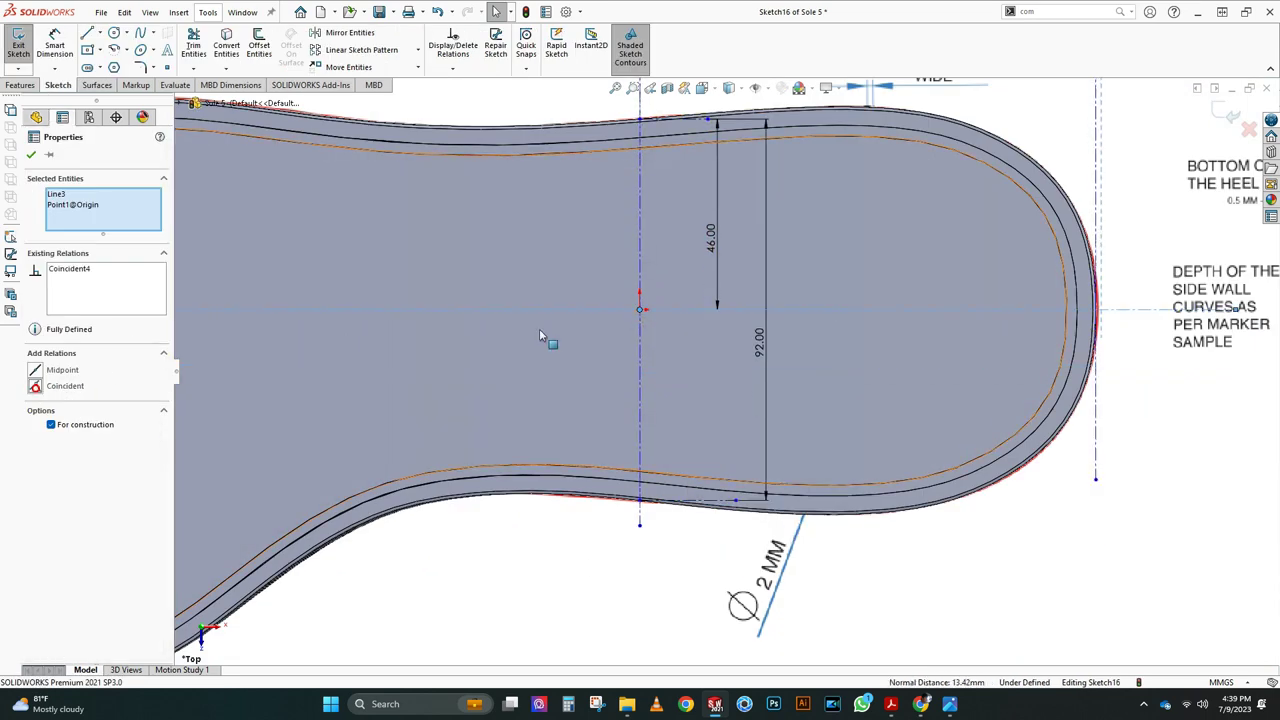
key("f")
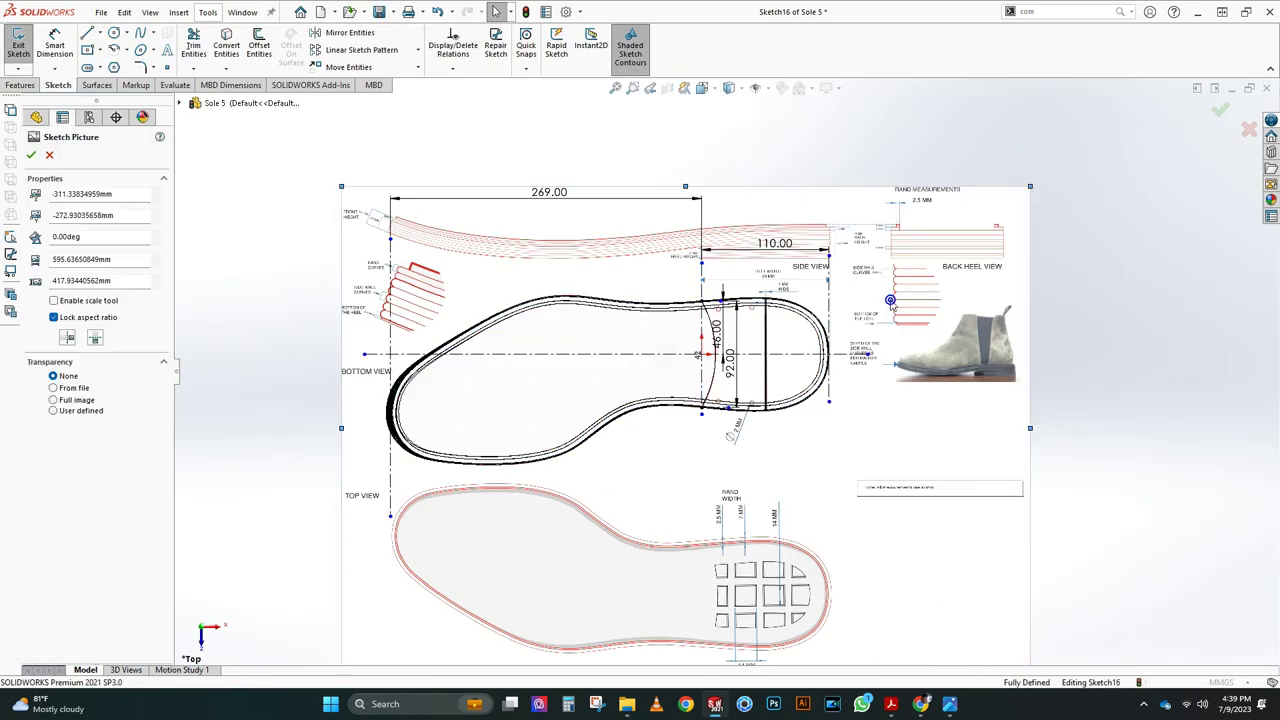
Rotate the reference drawing picture 180° onto the sole.
left_click(889, 299)
left_click_drag(889, 299, 775, 330)
scroll(775, 330, "up", 5)
scroll(775, 330, "up", 2)
scroll(632, 411, "up", 3)
scroll(669, 349, "down", 2)
scroll(580, 374, "down", 2)
scroll(586, 374, "down", 1)
scroll(574, 431, "down", 3)
scroll(418, 432, "down", 1)
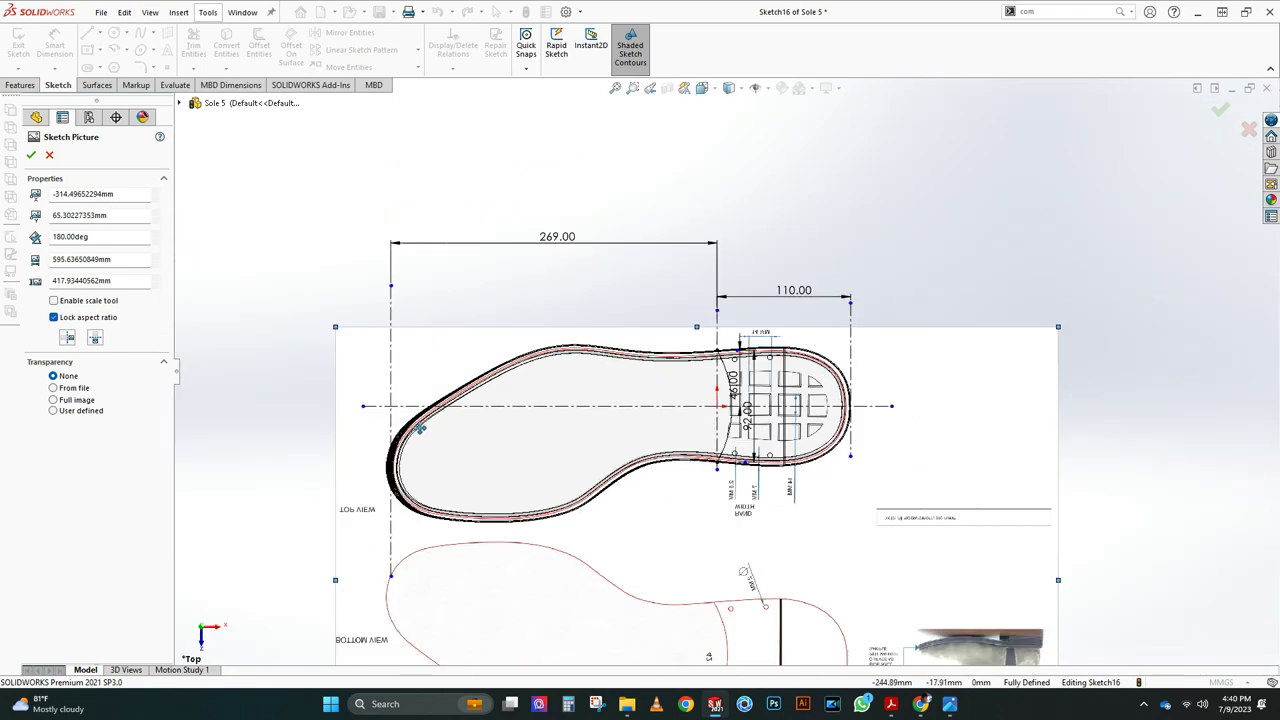
scroll(418, 432, "up", 3)
Shift the reference picture so its pocket grid lines up over the heel, and accept it.
left_click(180, 103)
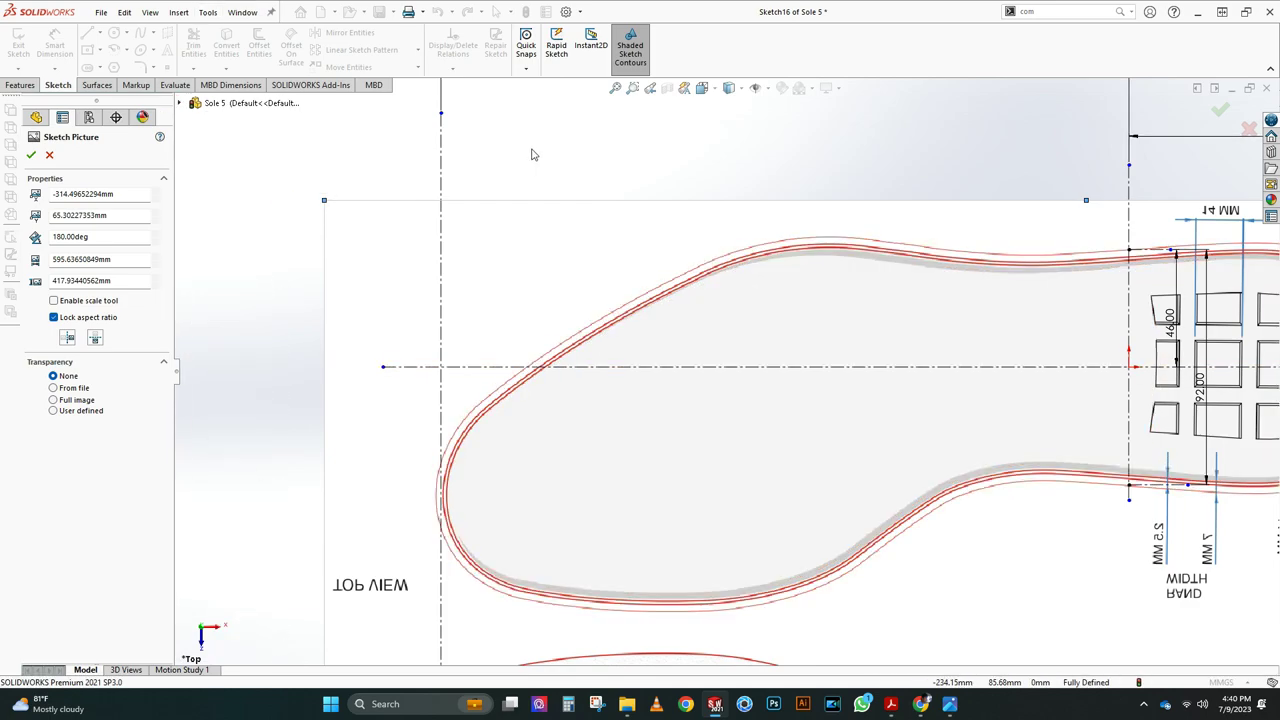
left_click_drag(417, 423, 457, 463)
scroll(1044, 301, "down", 1)
scroll(919, 348, "up", 4)
key("ctrl+z")
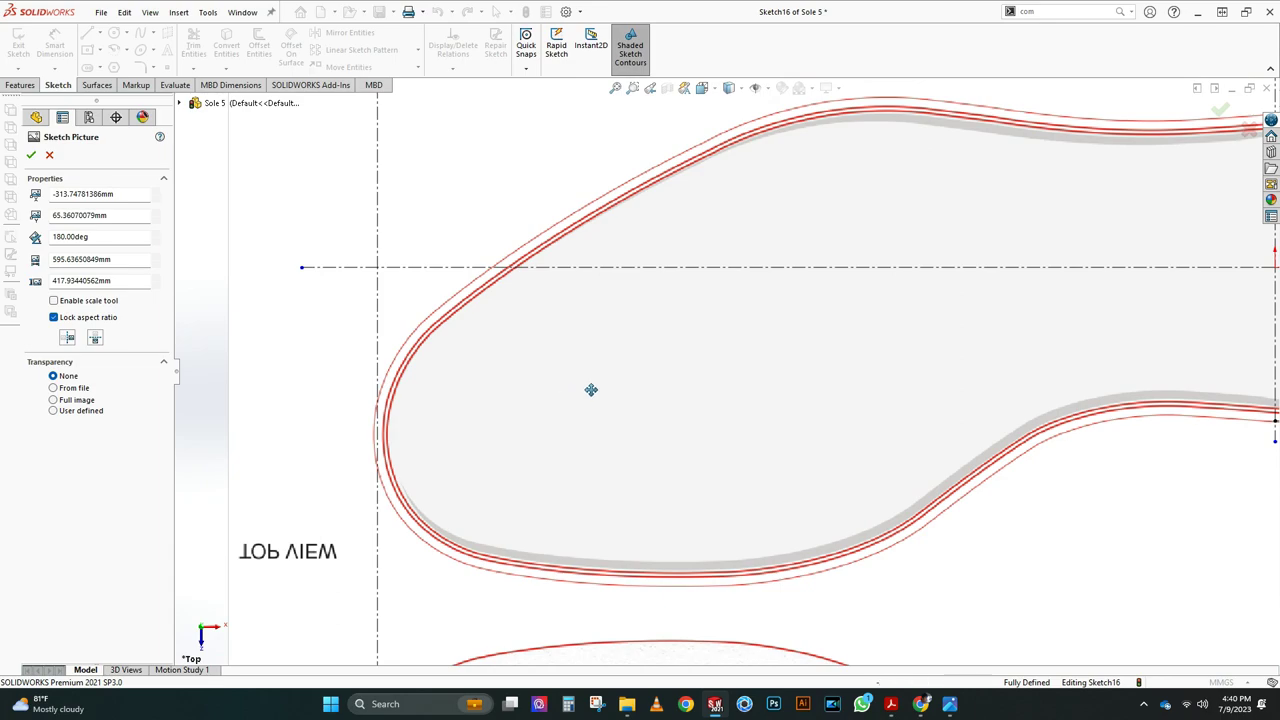
key("Return")
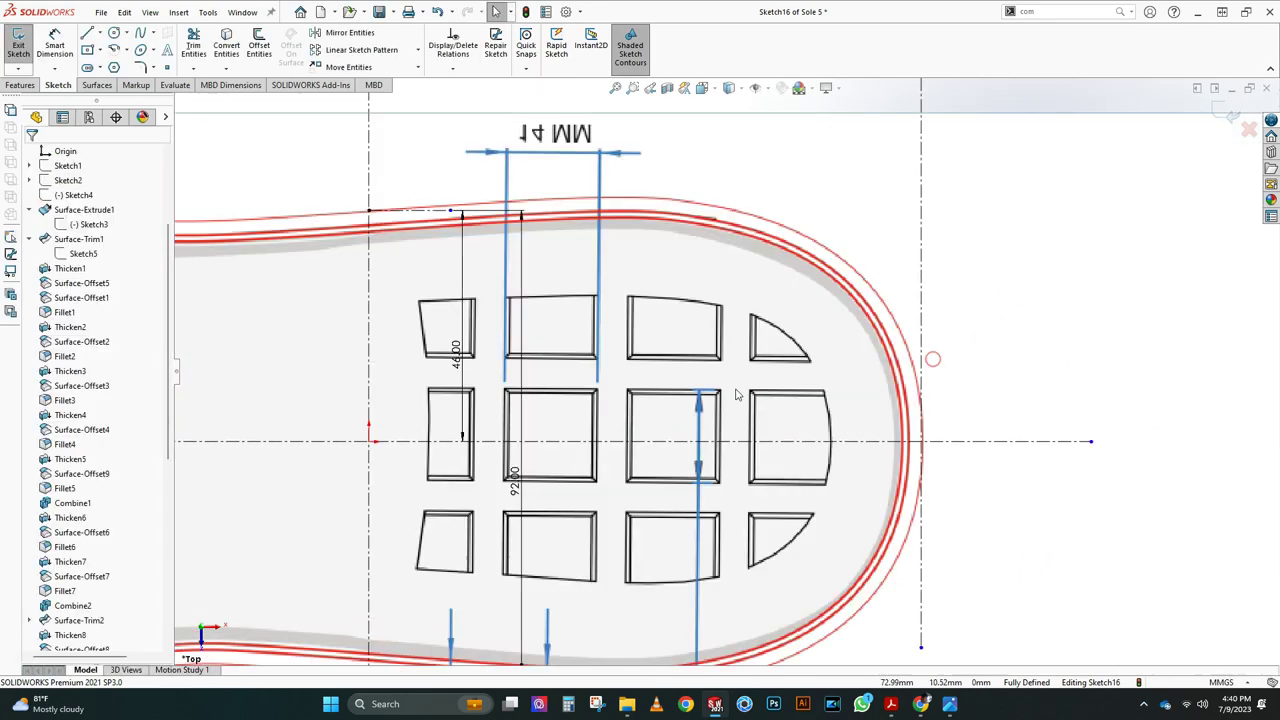
left_click(18, 45)
Start a Top Plane sketch and draw a spline from the left reference point to the pocket grid's toe edge.
left_click(72, 268)
left_click(18, 45)
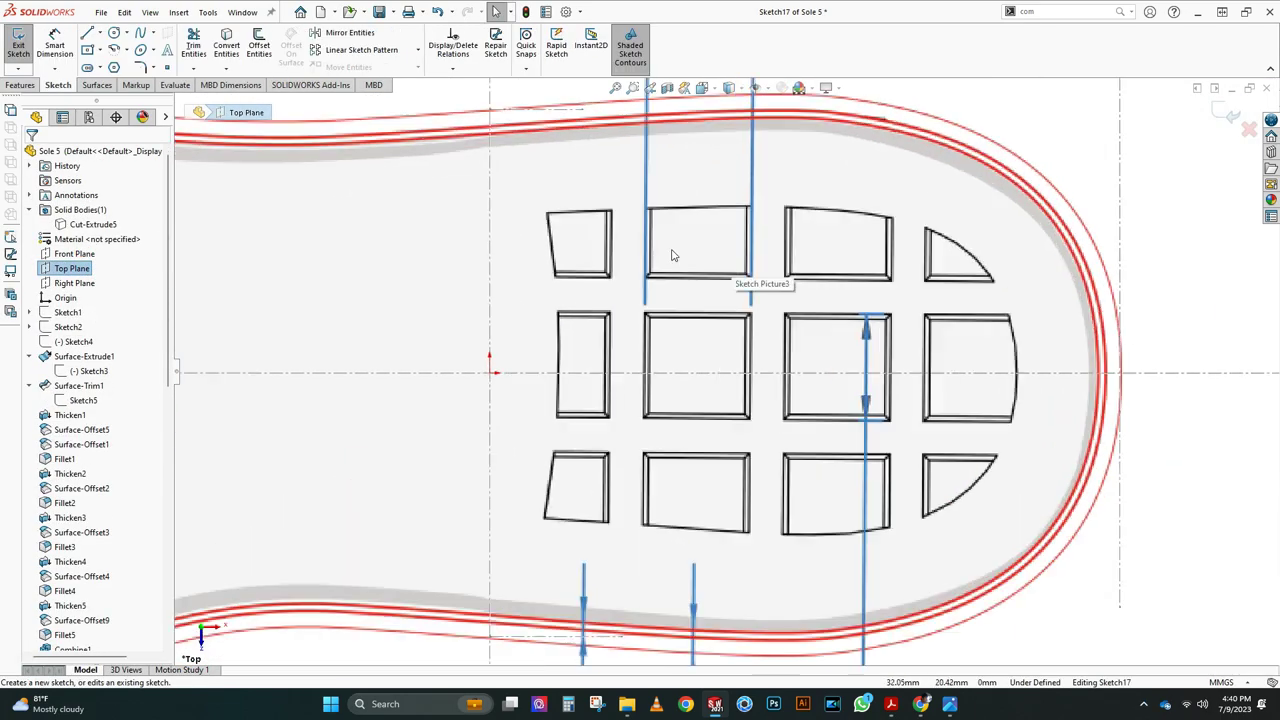
left_click(490, 210)
left_click(1016, 373)
right_click(1030, 305)
left_click(1060, 338)
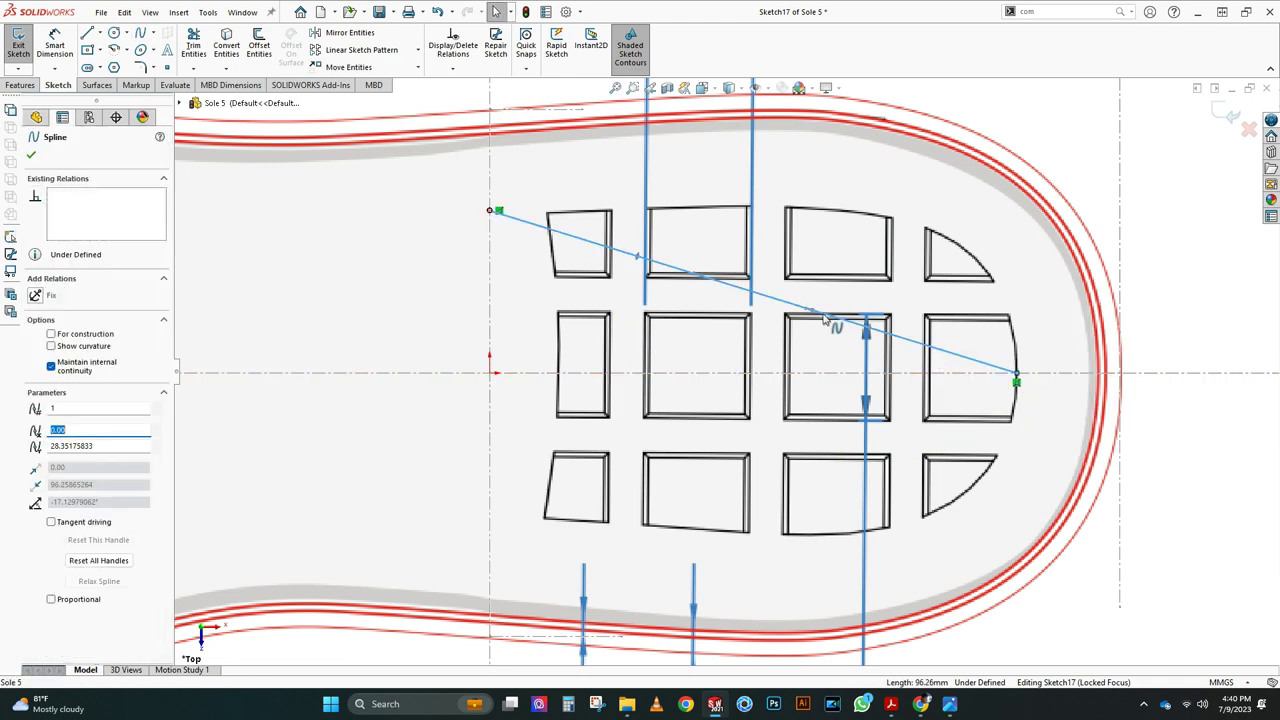
Adjust the spline's tangent handles so it bends up around the pockets and leaves its start flat.
left_click_drag(1016, 373, 1022, 225)
left_click(413, 300)
left_click_drag(768, 193, 789, 213)
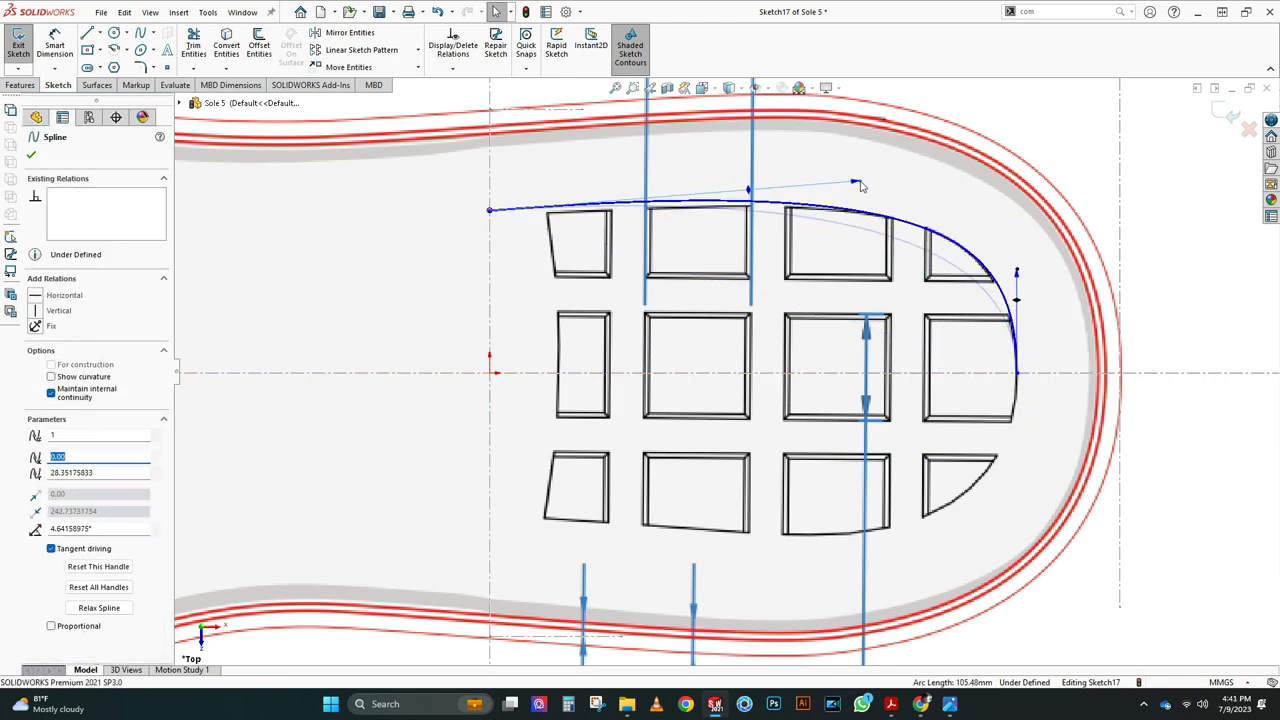
left_click(490, 212)
left_click_drag(856, 181, 882, 187)
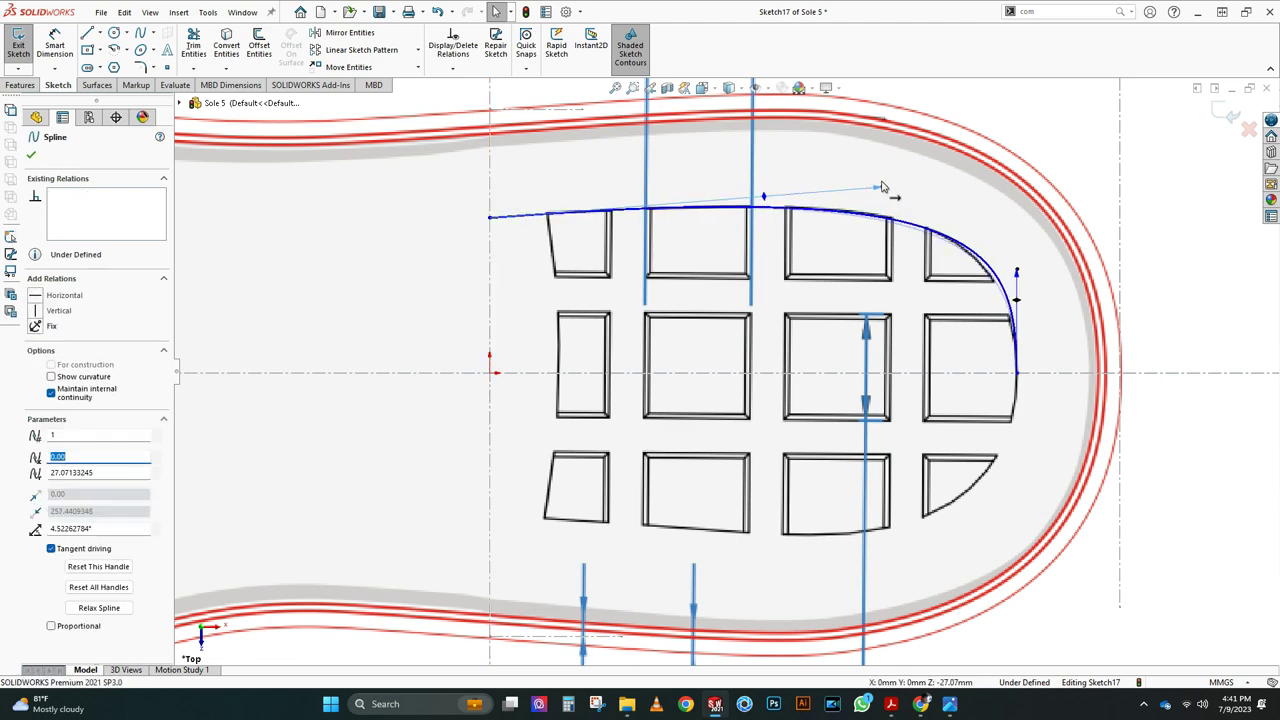
Insert a spline point near the top-right pocket and snap the spline's start onto the vertical line.
right_click(910, 215)
right_click(908, 220)
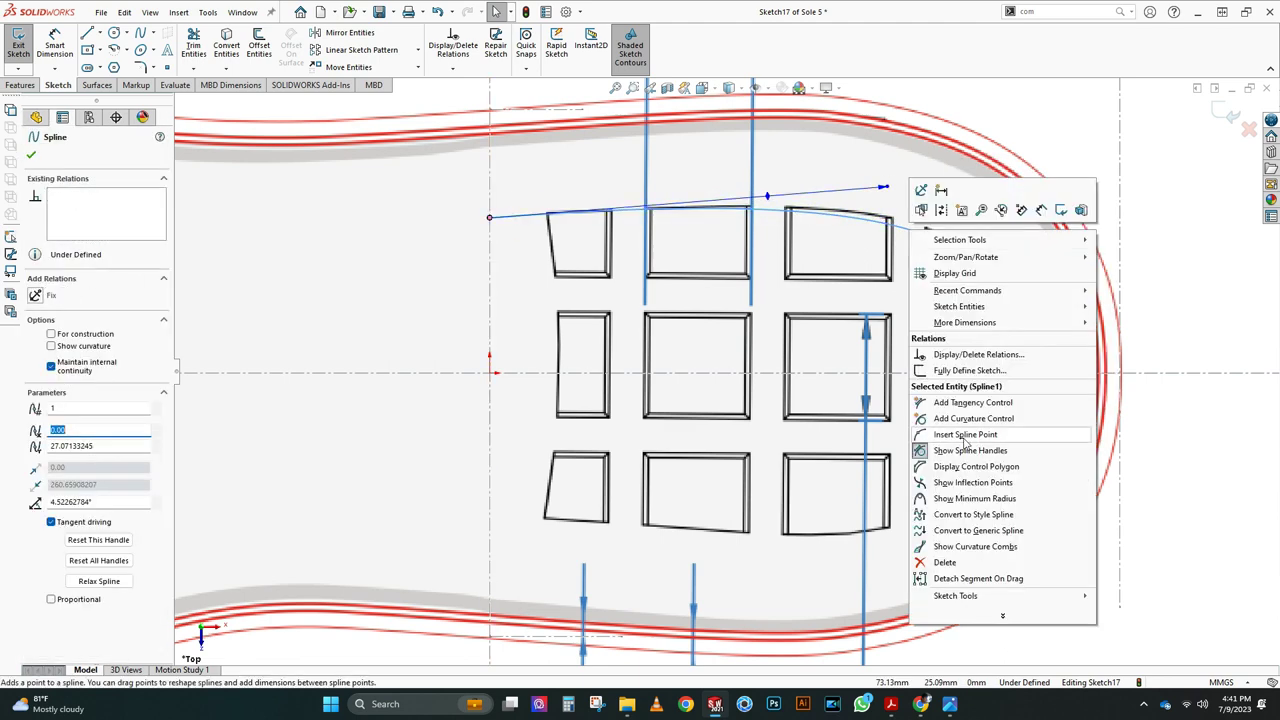
left_click(970, 443)
left_click(903, 229)
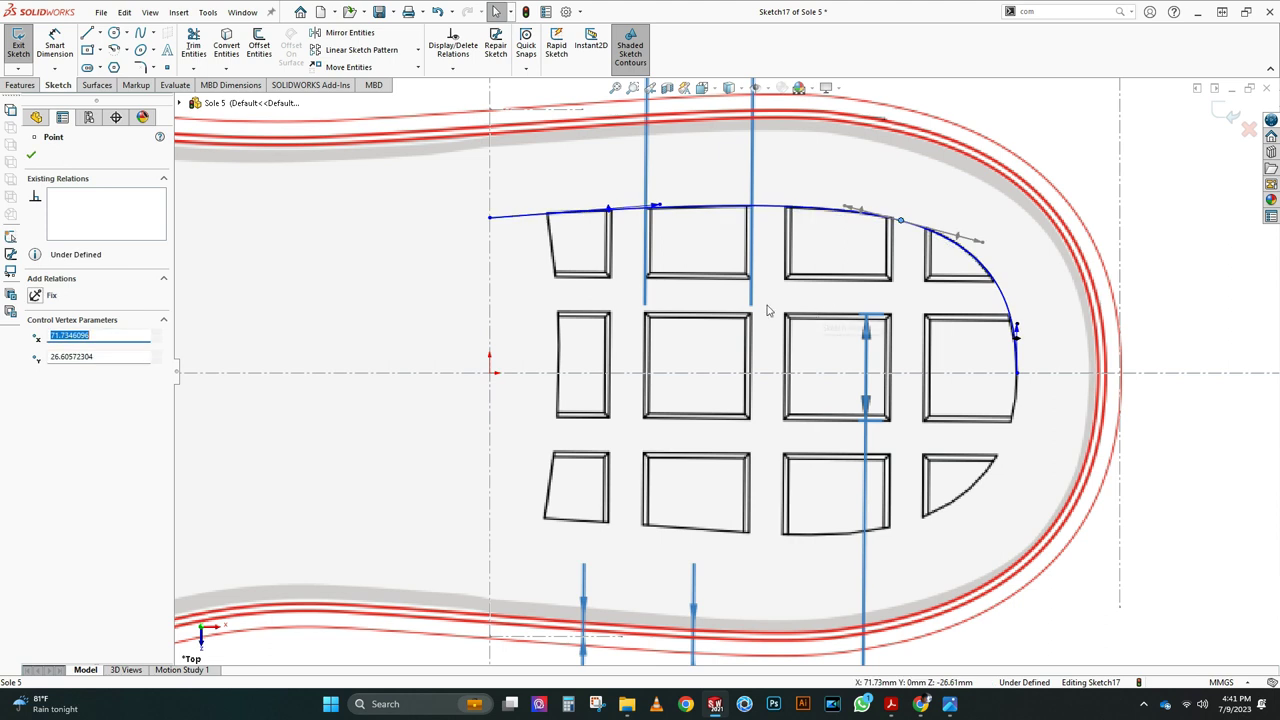
left_click_drag(490, 198, 488, 226)
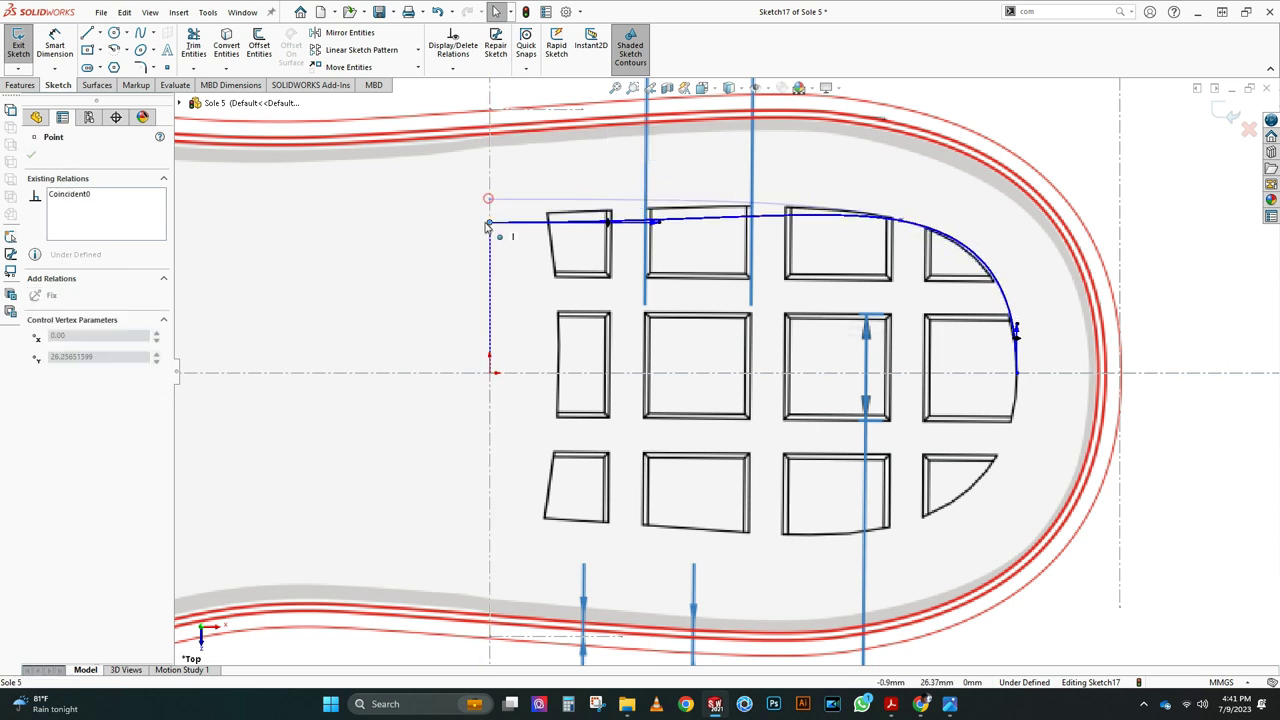
left_click(870, 215)
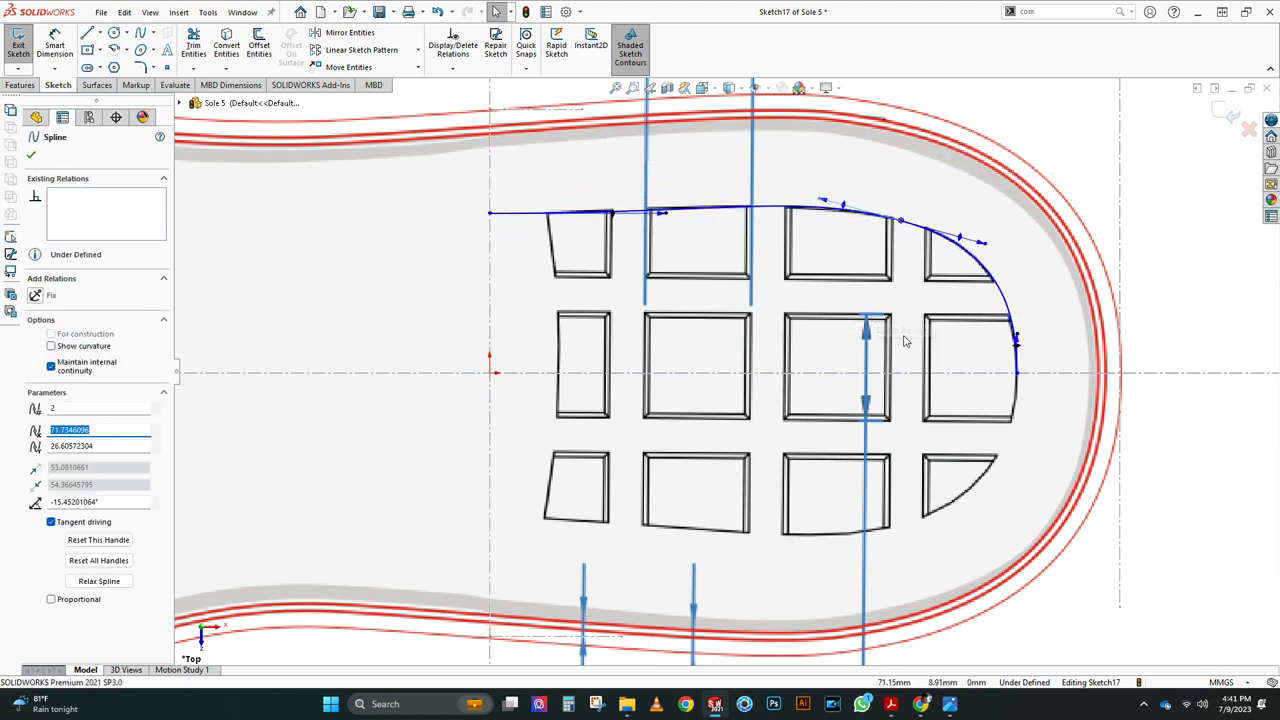
Begin a centerline along the sole's axis.
left_click(119, 65)
left_click(322, 373)
left_click(1071, 373)
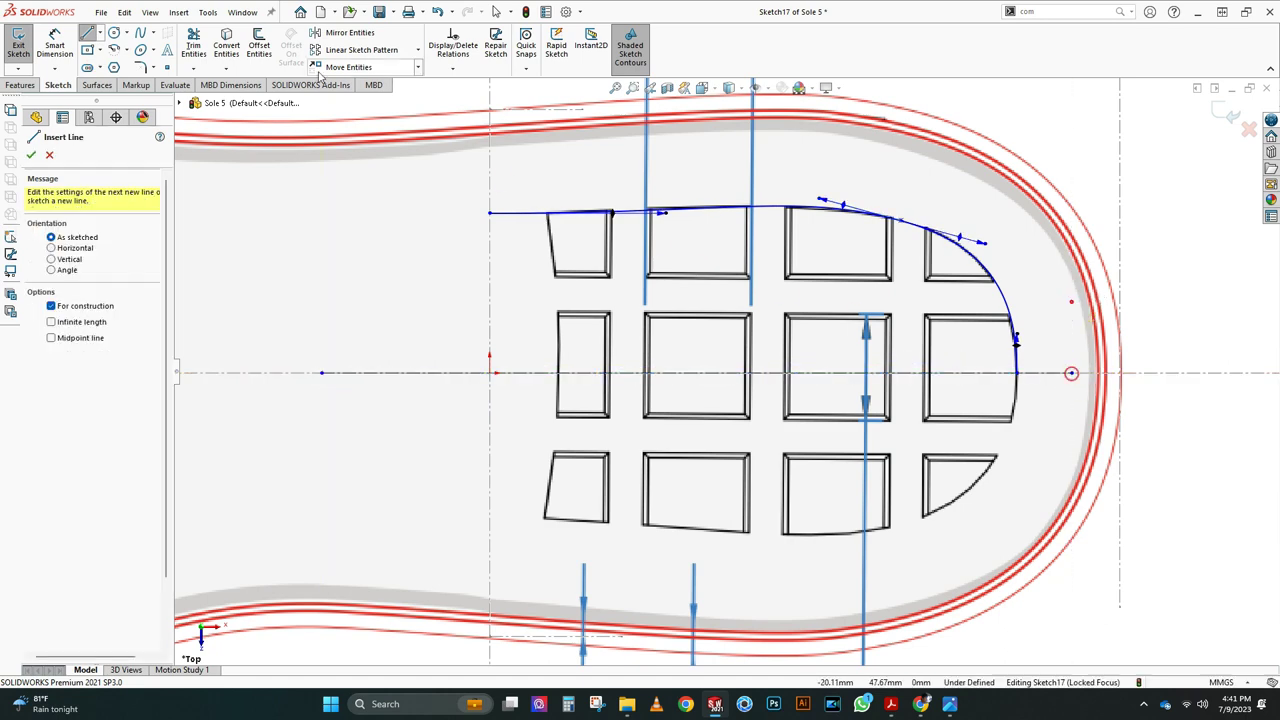
Finish the centerline, mirror the spline across it, and dimension the spline's start 28 mm from it.
left_click(349, 32)
left_click(31, 154)
left_click(54, 46)
left_click(440, 373)
left_click(489, 213)
left_click(450, 302)
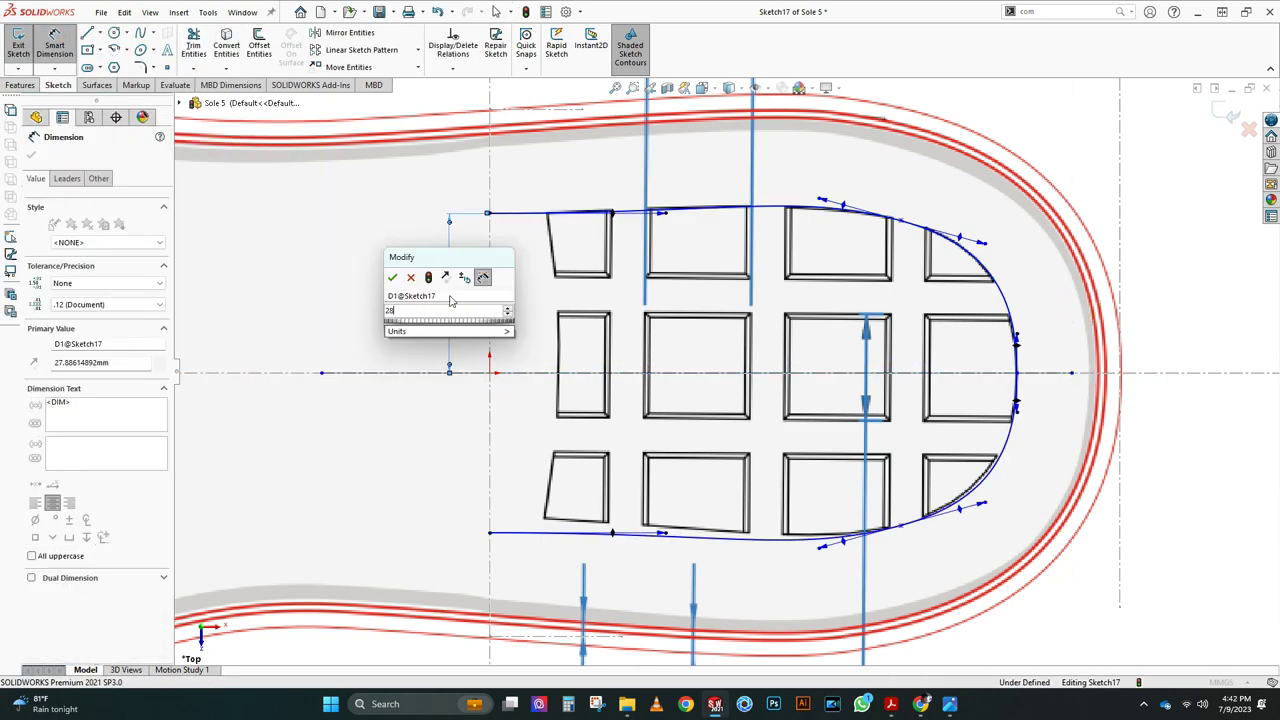
key("Return")
Draw a tangent arc from the spline's left end to the centerline with a 10 mm horizontal offset.
left_click(87, 37)
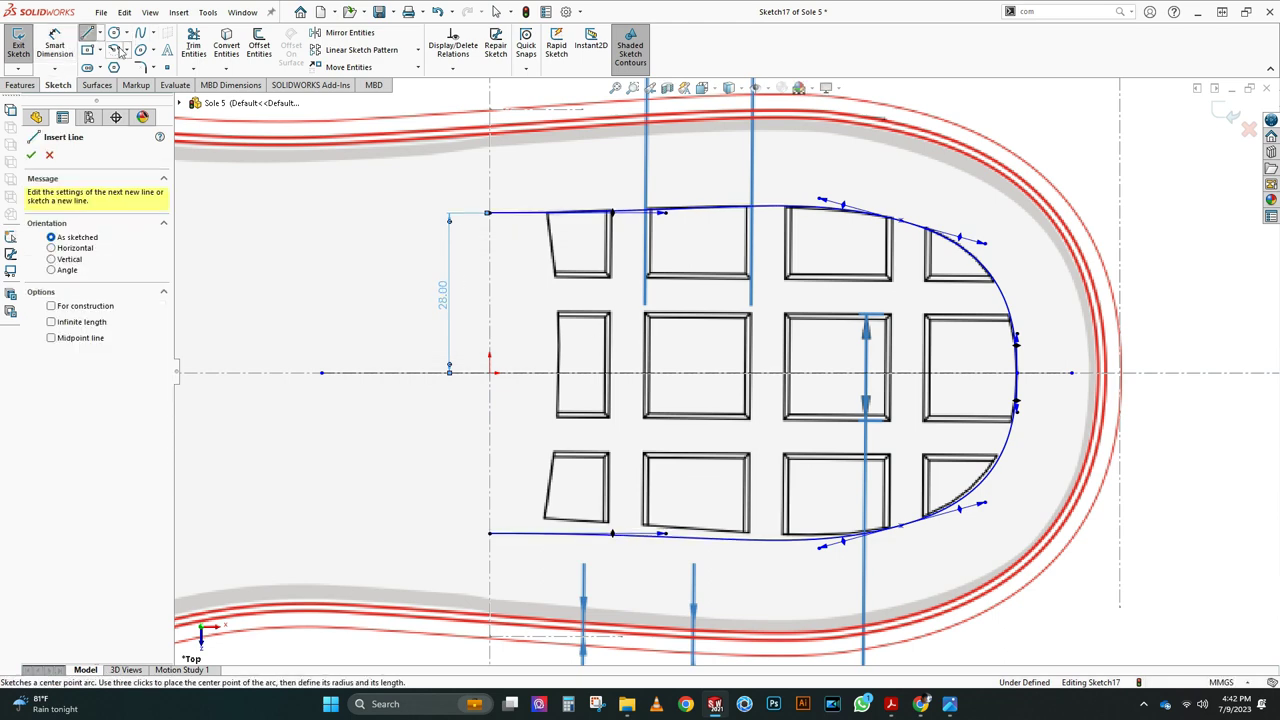
left_click(114, 49)
left_click(608, 374)
left_click(54, 46)
left_click(548, 213)
left_click(489, 240)
left_click(516, 175)
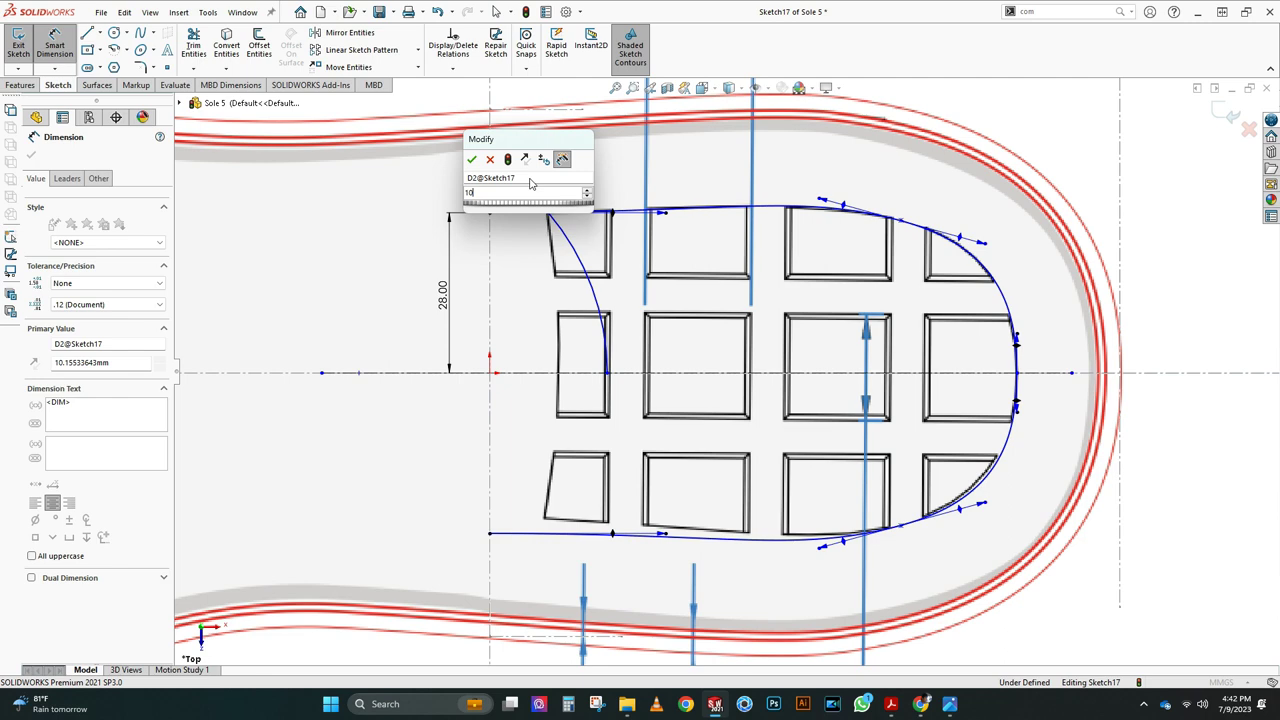
key("Return")
Pull the arc's lower end onto the centerline and mirror the arc below it.
left_click(549, 214)
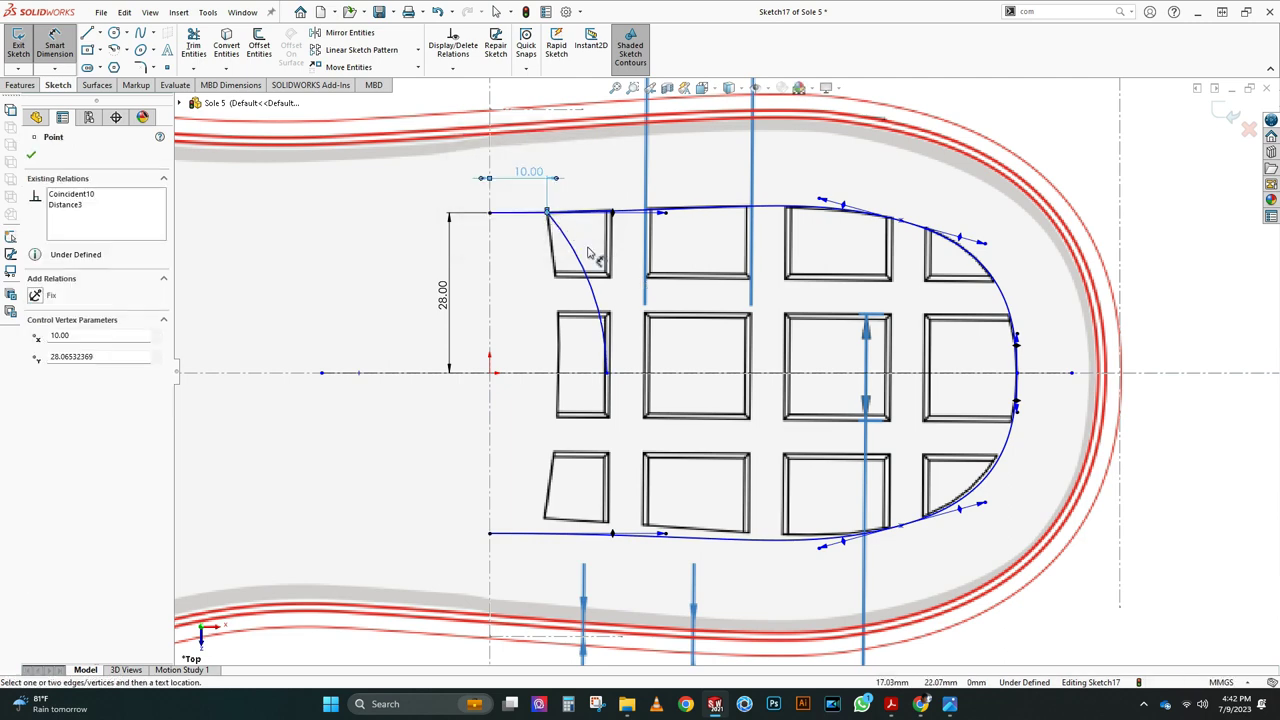
left_click(630, 298)
left_click(720, 366)
right_click(620, 180)
left_click_drag(606, 373, 585, 375)
left_click(557, 360)
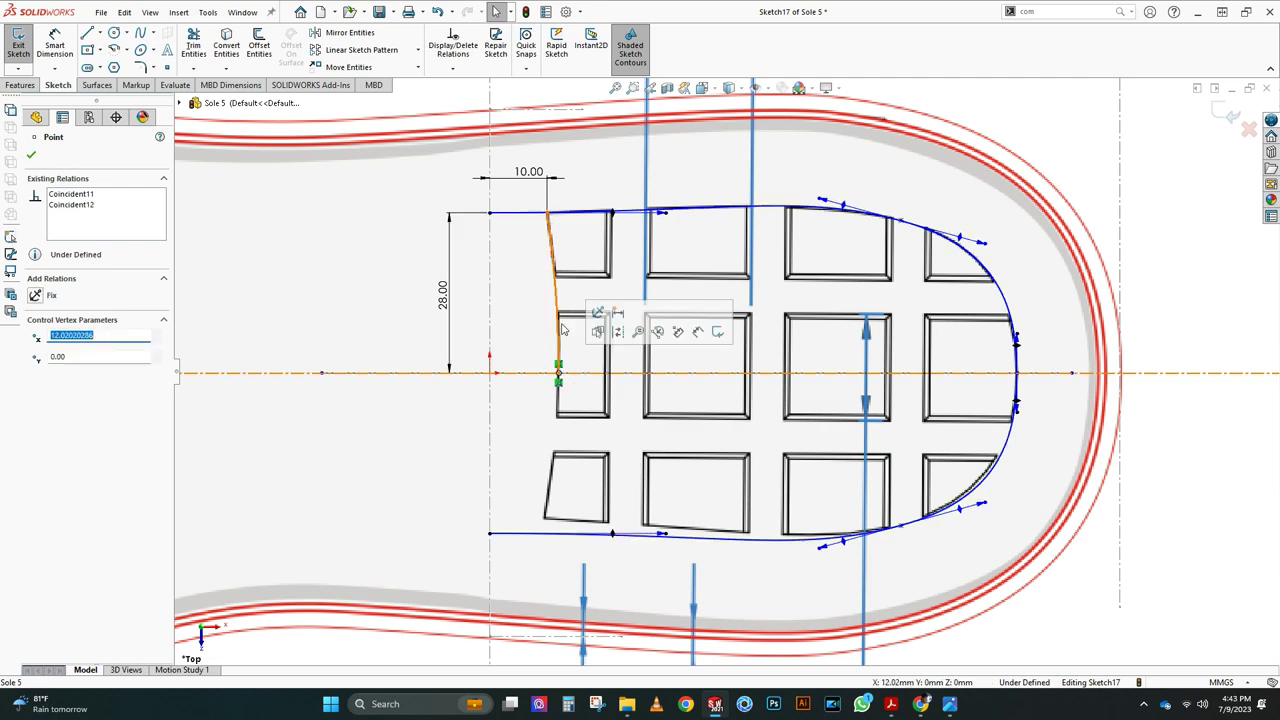
left_click(349, 32)
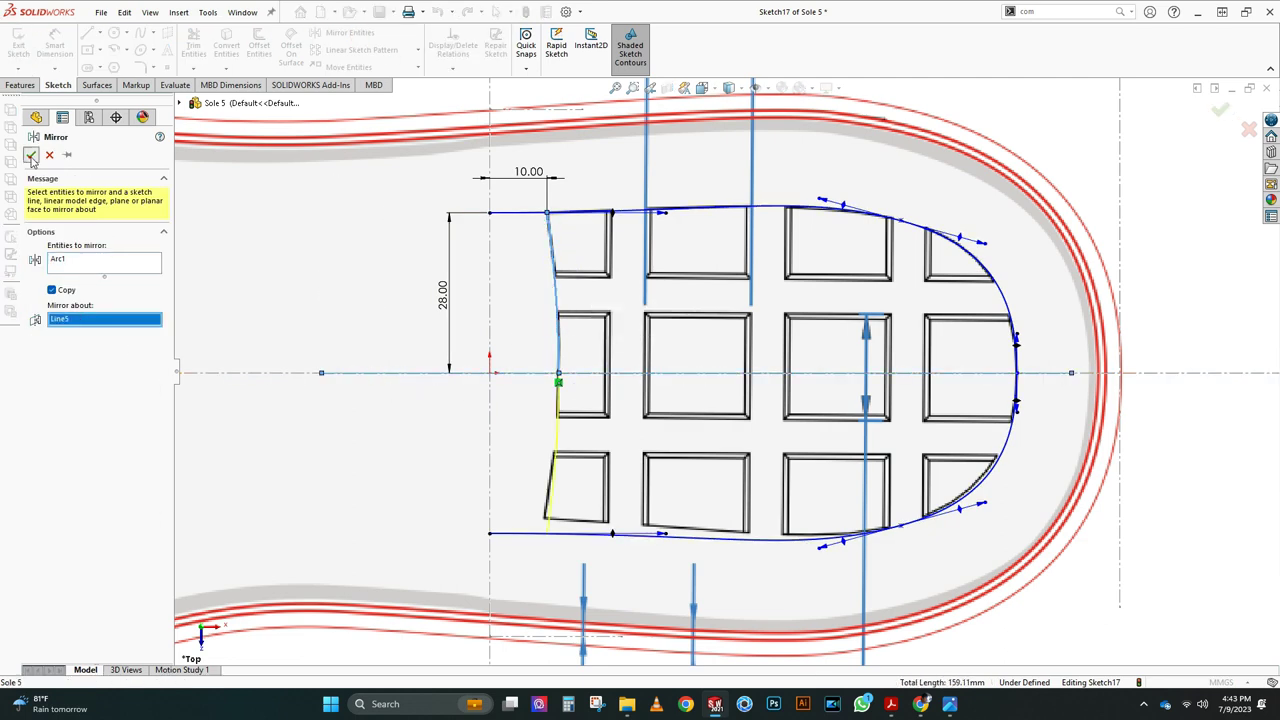
left_click(31, 155)
Draw vertical dividing lines between pocket columns and two horizontal lines across the grid.
key("l")
left_click(660, 186)
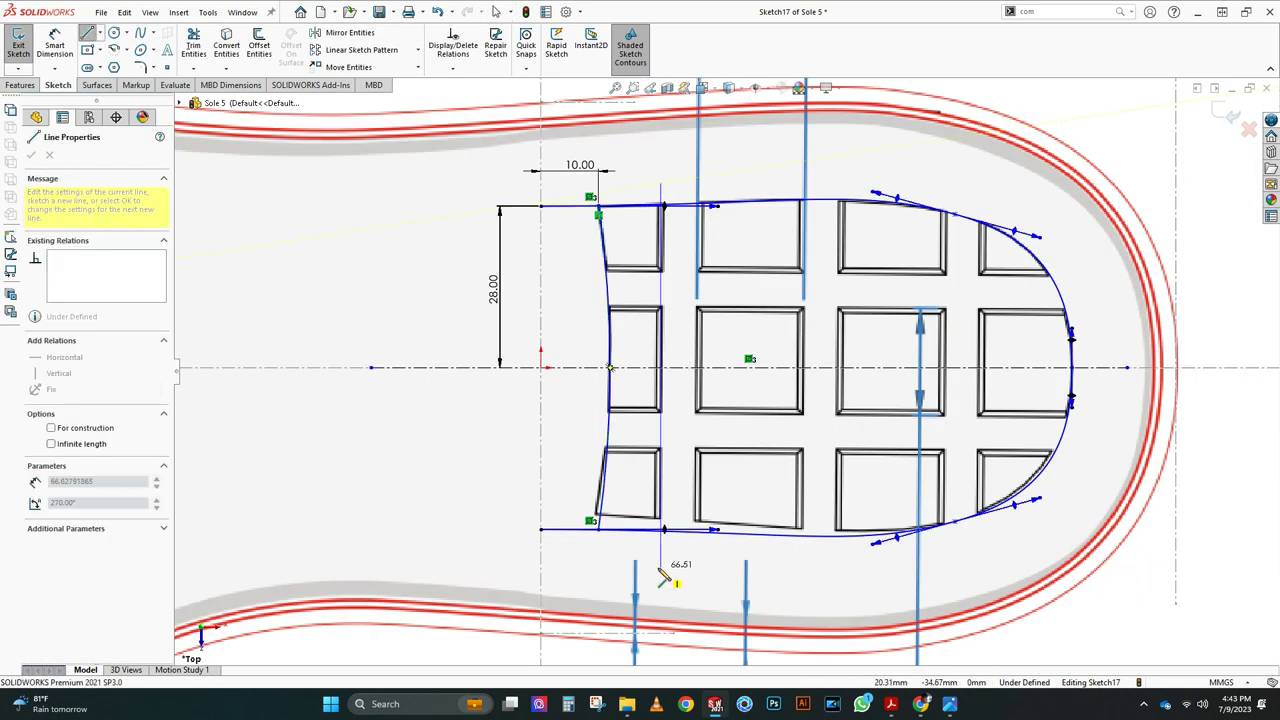
key("Escape")
left_click(697, 190)
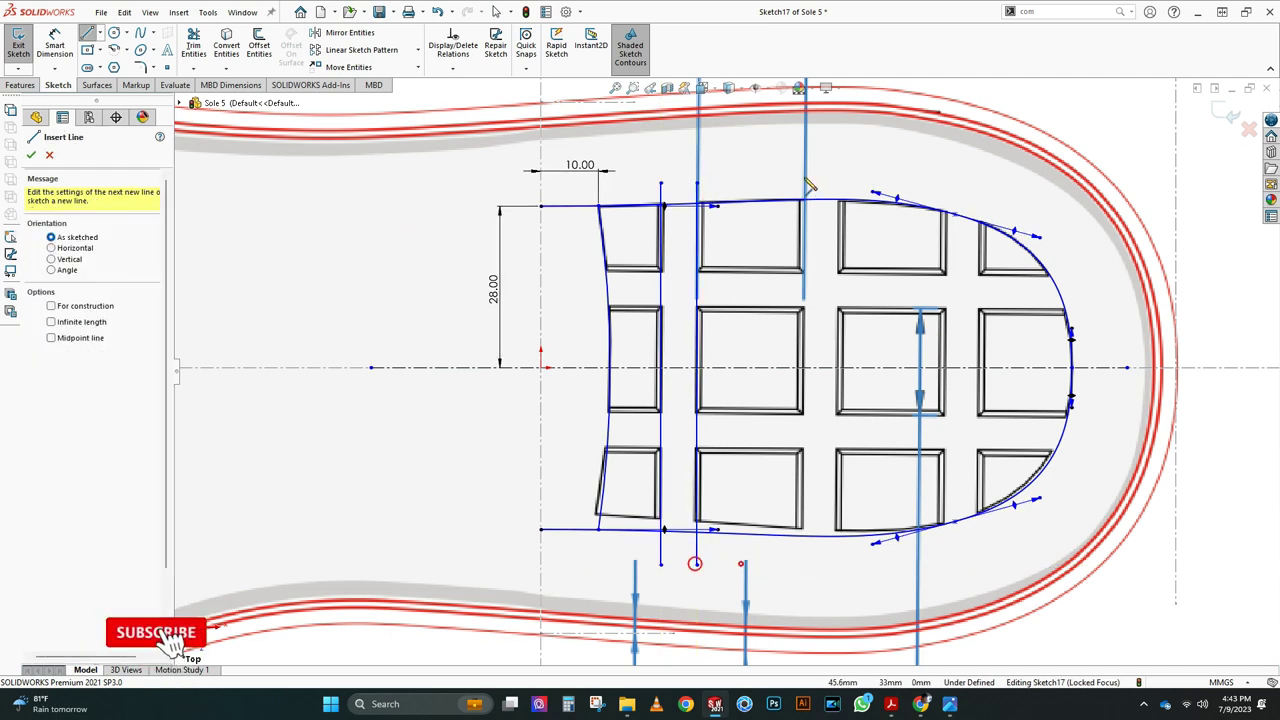
left_click(804, 566)
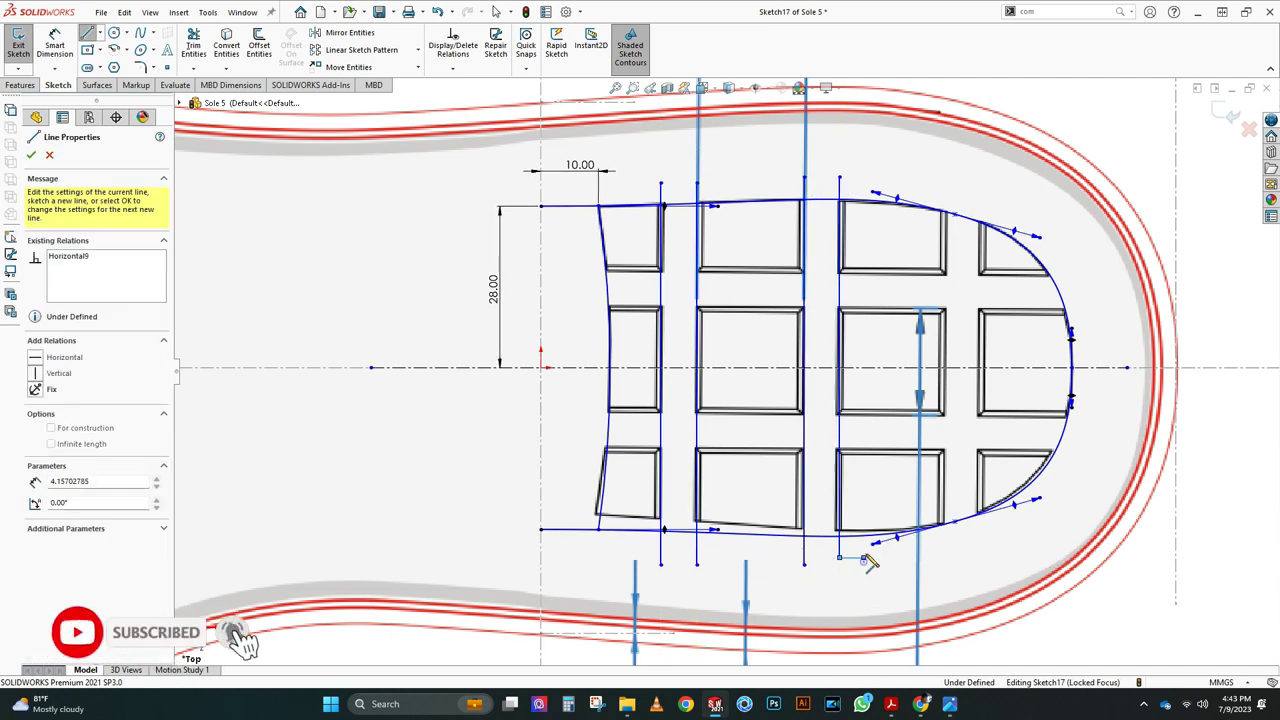
left_click(942, 548)
double_click(983, 548)
left_click_drag(506, 313, 1093, 313)
left_click(515, 265)
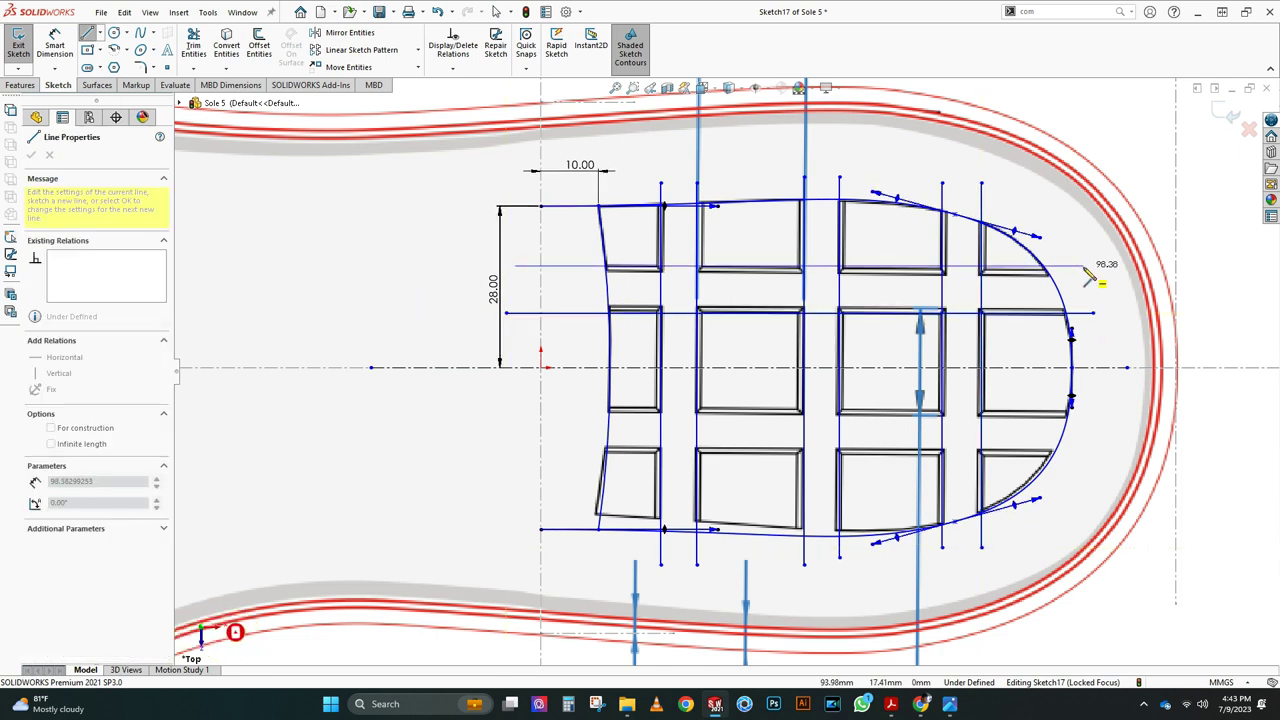
Dimension the first two pairs of vertical dividing lines 6 mm apart.
left_click(1088, 278)
left_click(54, 45)
left_click(661, 240)
left_click(697, 240)
left_click(651, 155)
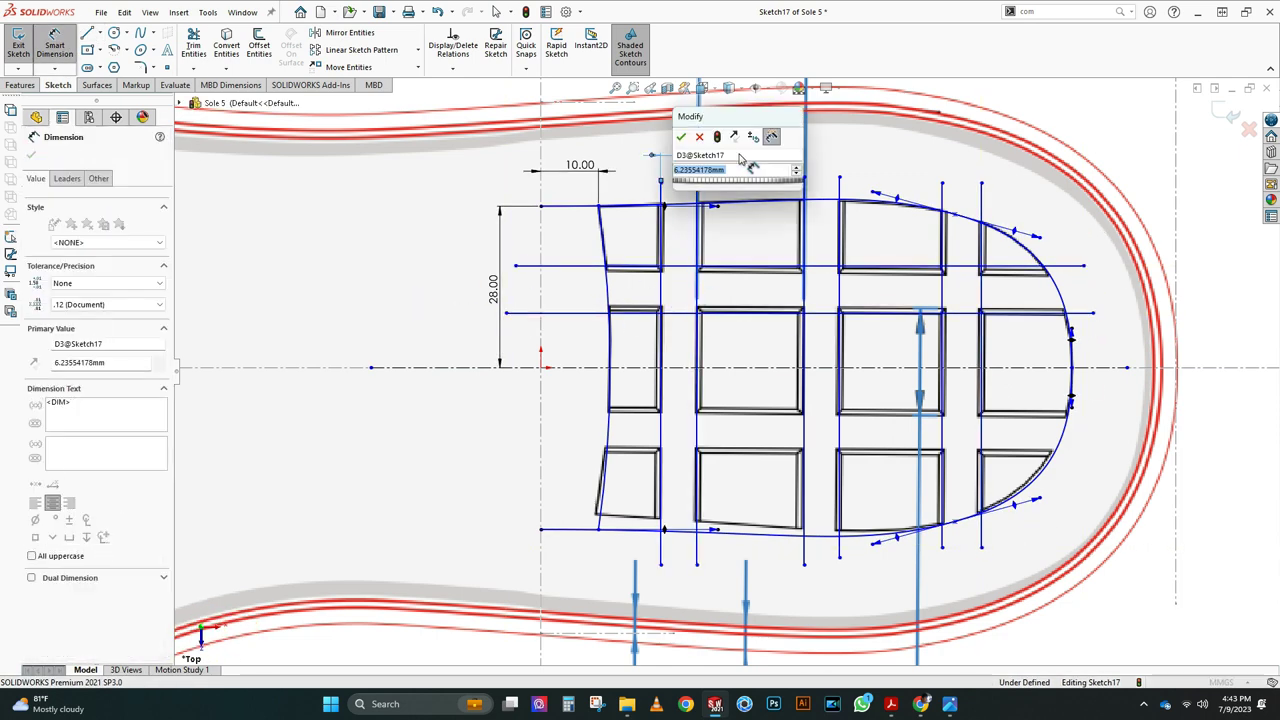
type("6")
key("Return")
left_click(805, 225)
left_click(840, 222)
left_click(825, 135)
key("Return")
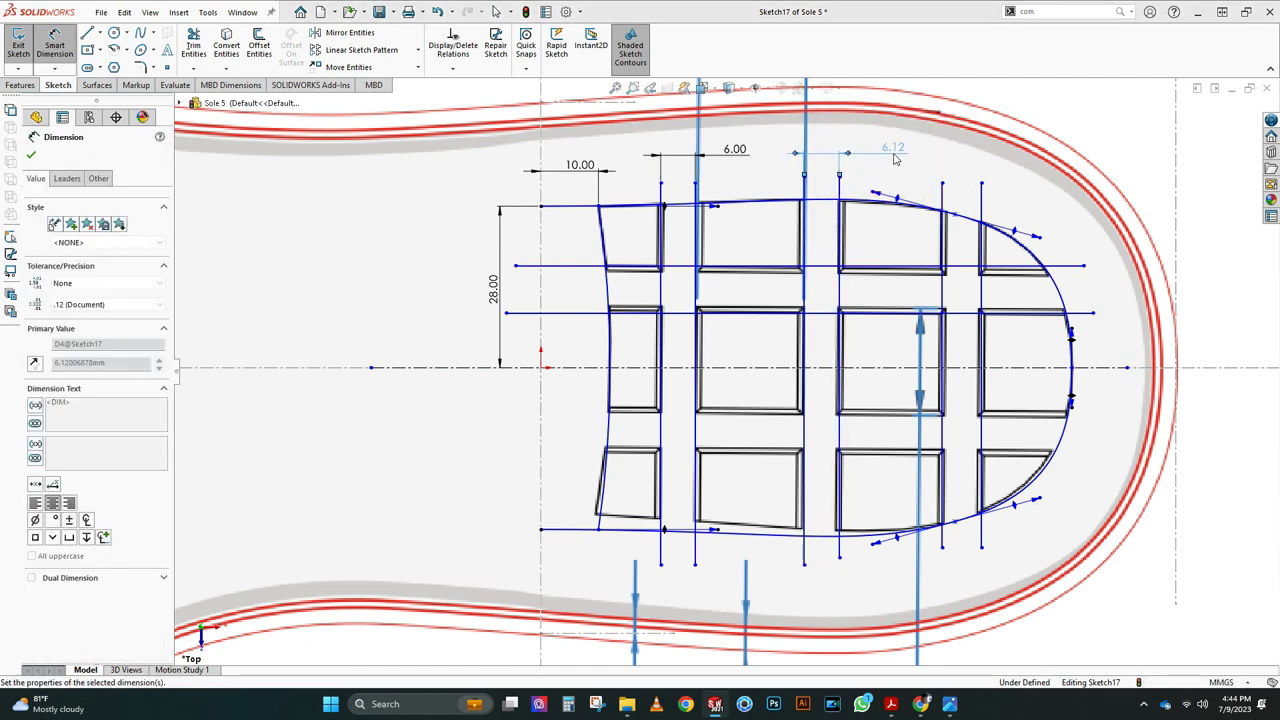
Set the third pair of vertical lines 6 mm apart and pick the horizontal lines' spacing.
left_click(942, 210)
left_click(981, 210)
left_click(1010, 168)
type("6")
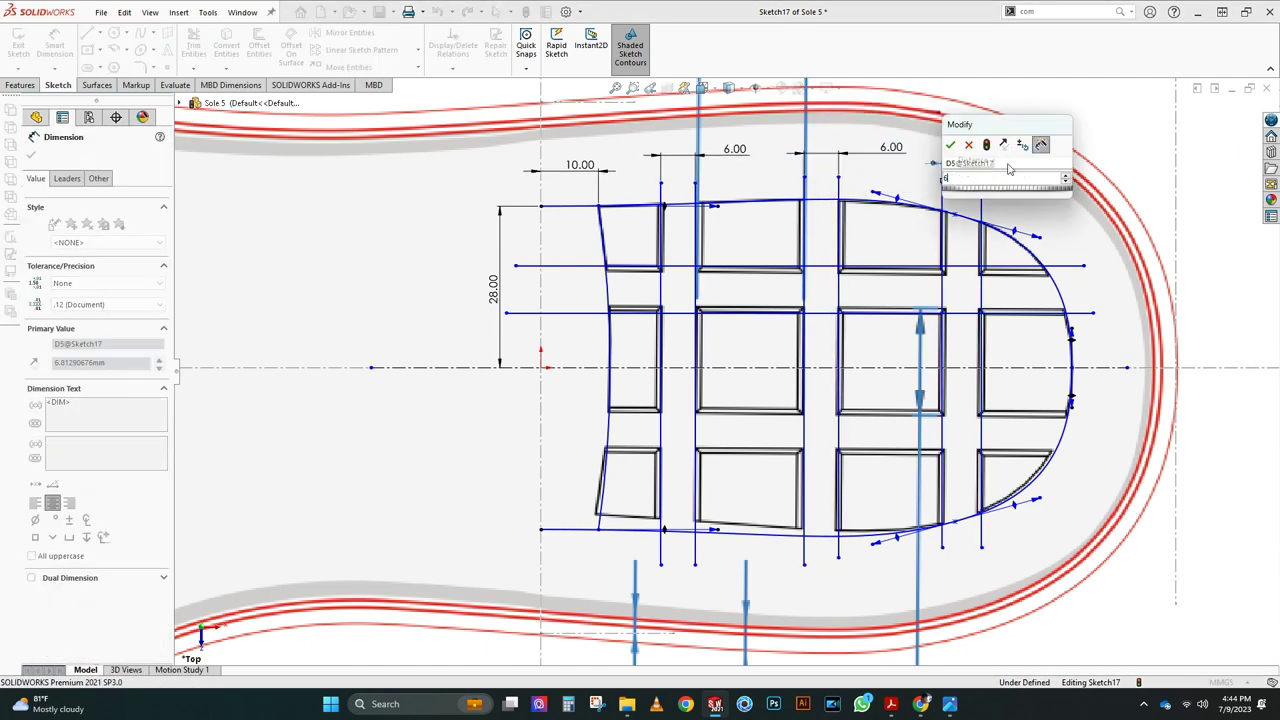
key("Return")
left_click(1084, 265)
left_click(1092, 313)
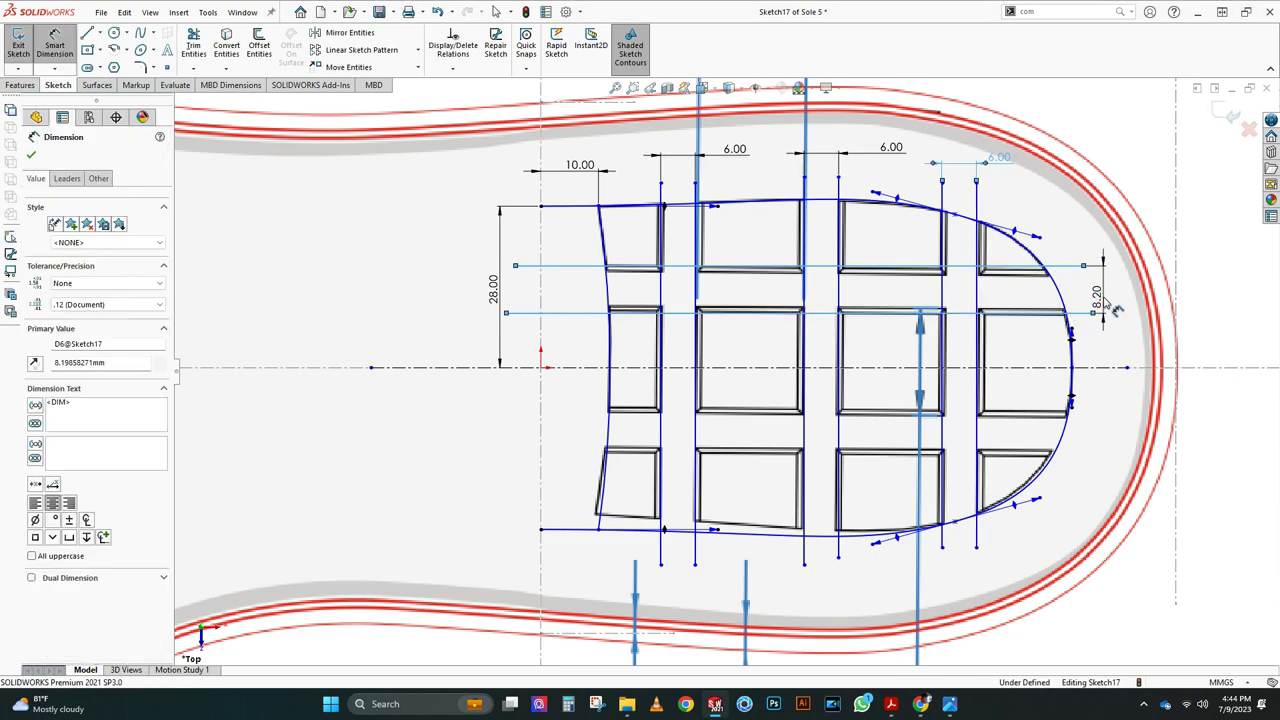
key("Escape")
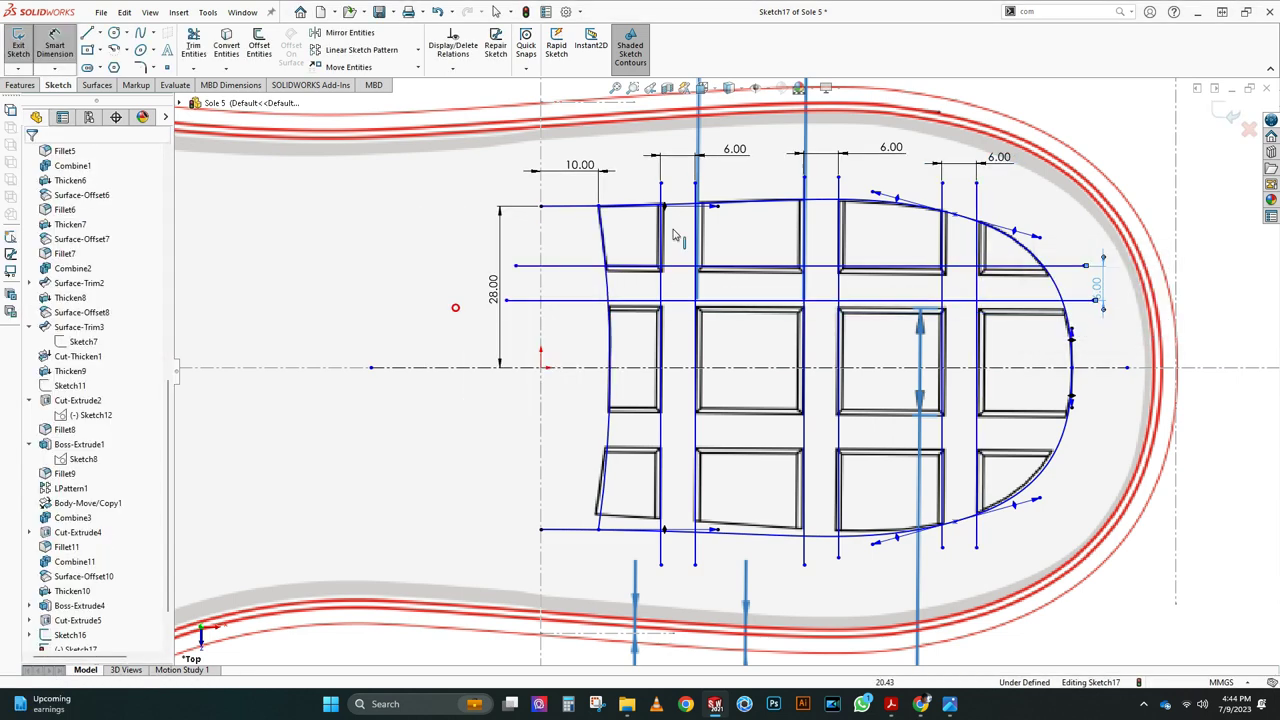
Mirror the horizontal dividing lines below the centerline.
scroll(868, 195, "down", 4)
left_click(1025, 295)
left_click(943, 346)
scroll(943, 366, "up", 5)
key("m")
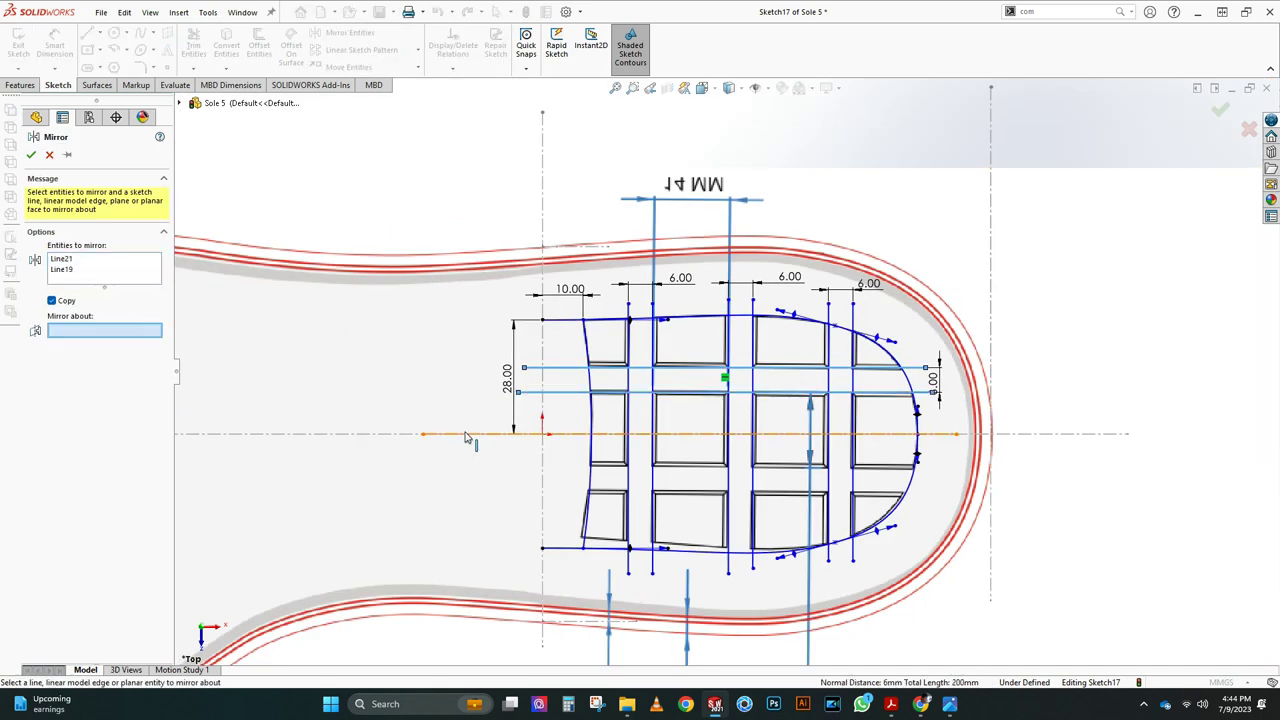
left_click(31, 155)
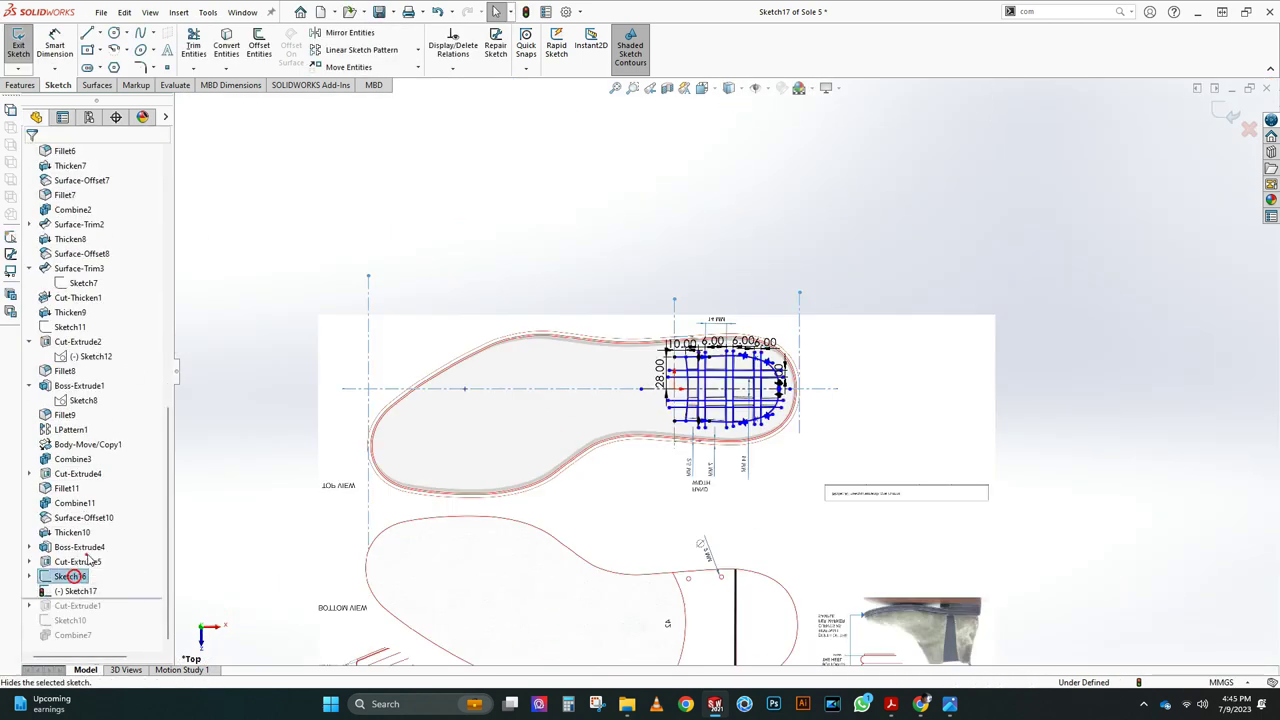
Hide the reference sketch and tilt the view to see the grid sketch on the sole.
left_click(88, 560)
left_click(92, 224)
middle_click_drag(500, 400, 680, 238)
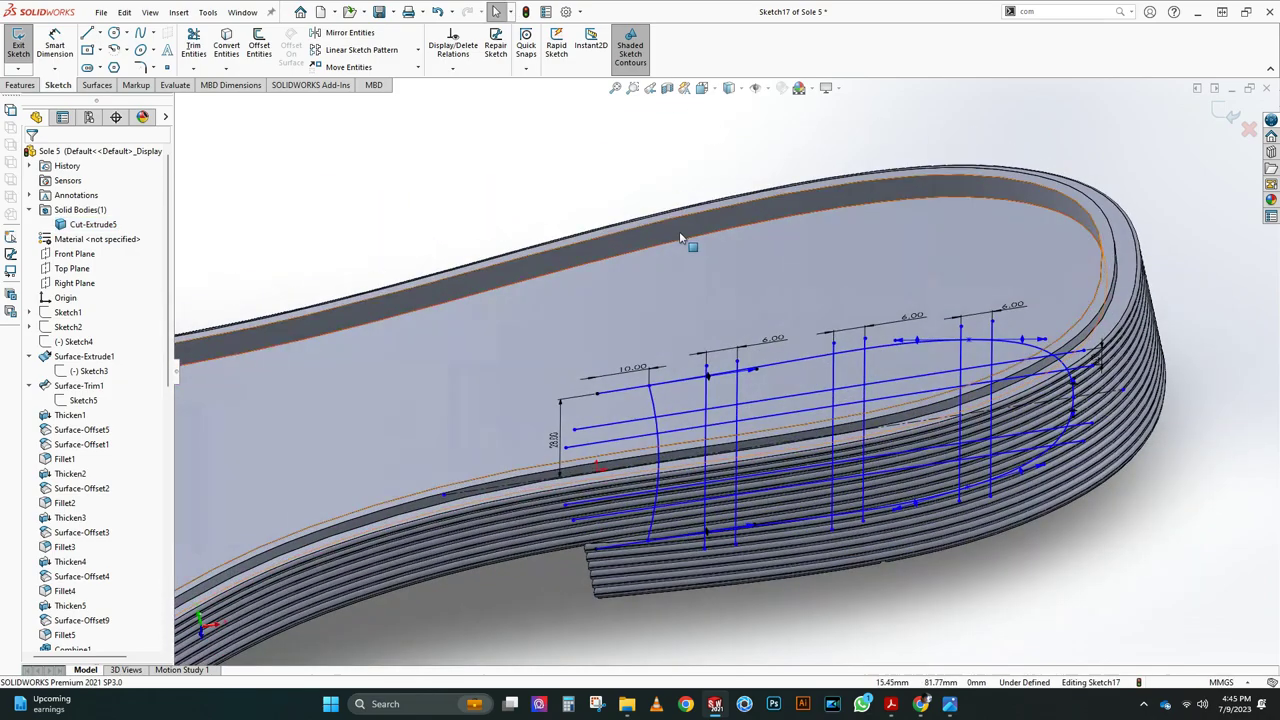
scroll(205, 52, "up", 1)
Start a Cut-Extrude from the grid sketch beginning at a 30 mm offset.
left_click(205, 52)
left_click(100, 195)
left_click(70, 228)
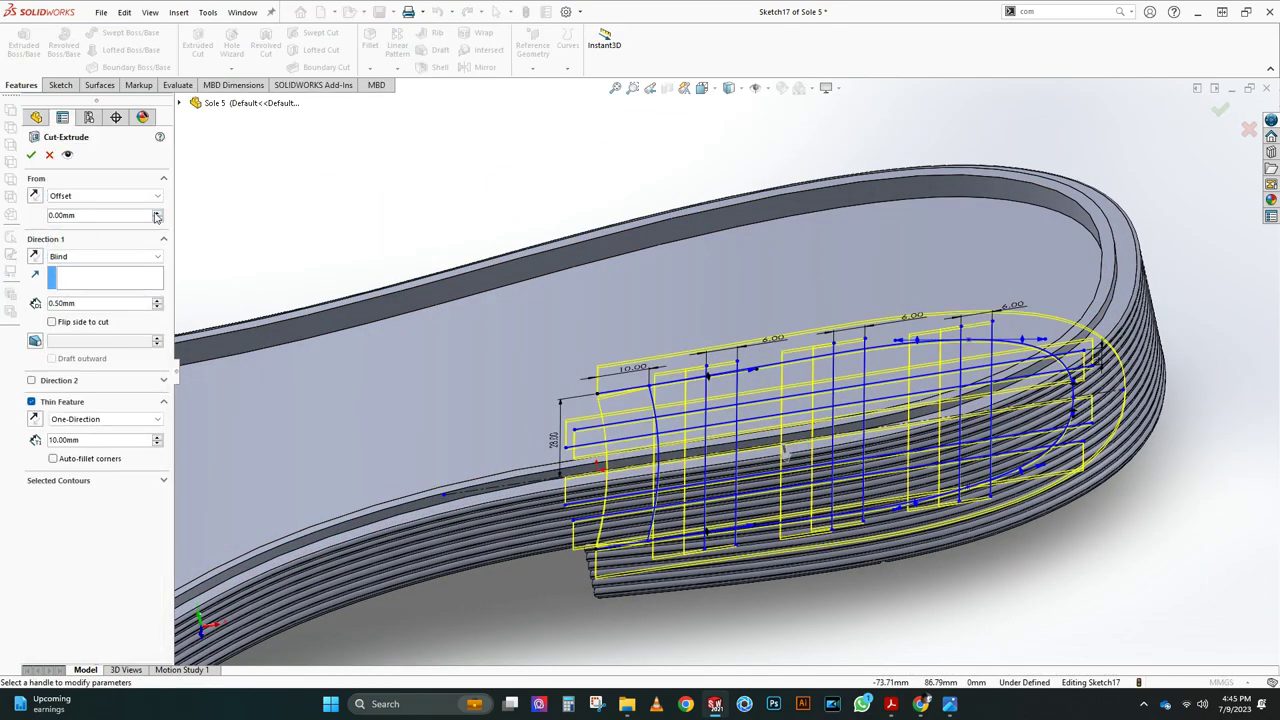
key("ctrl+1")
type("20")
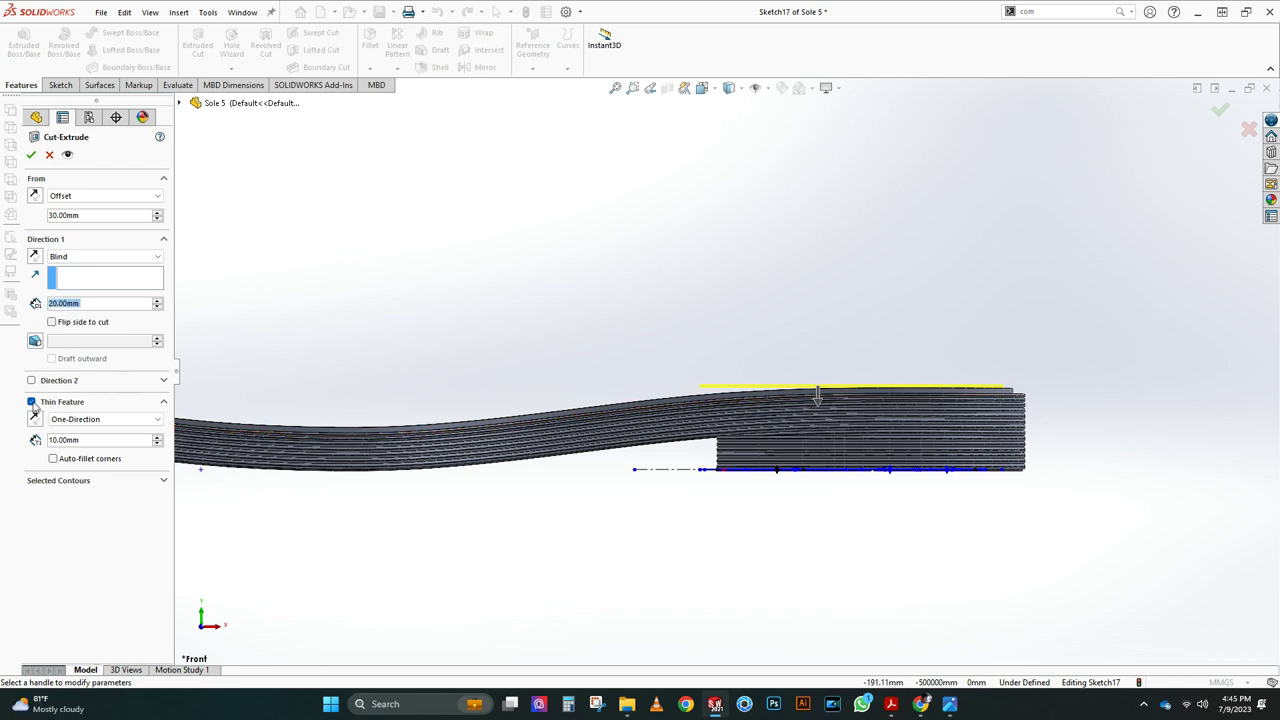
key("ctrl+8")
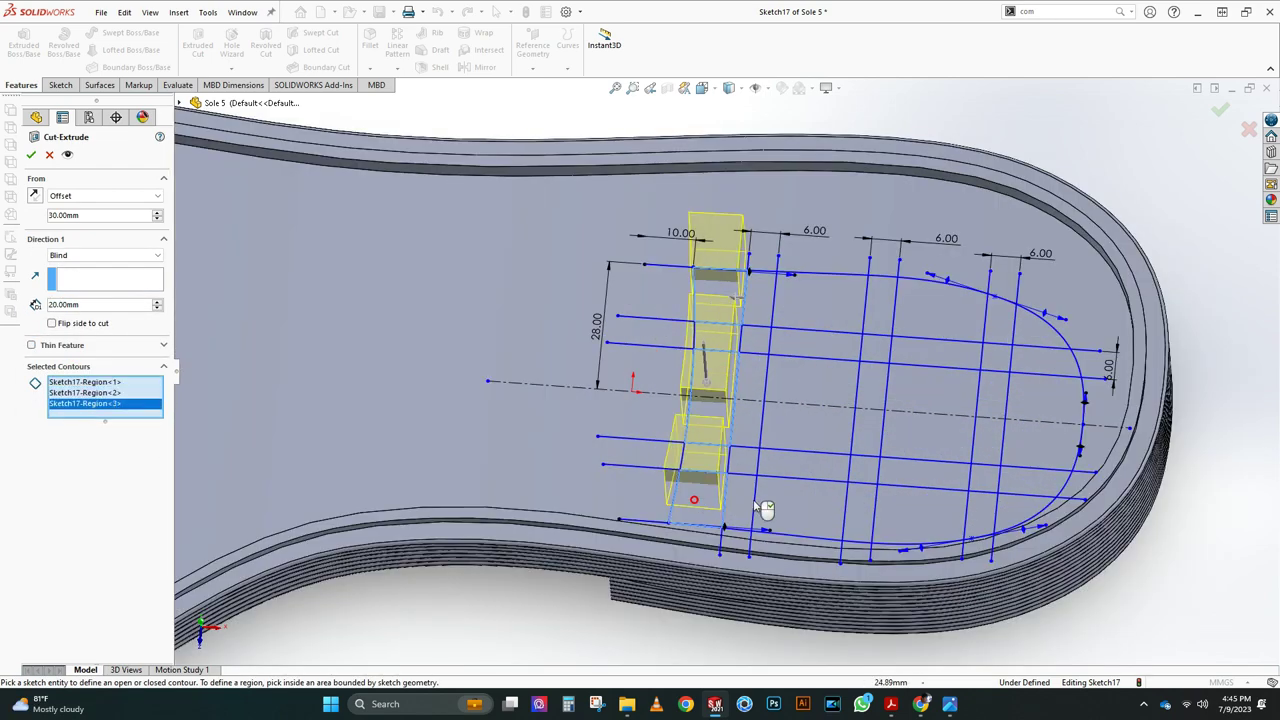
Add all twelve grid cells to the 25 mm deep cut and inspect the resulting pockets.
left_click(800, 490)
left_click(805, 350)
left_click(925, 290)
left_click(925, 450)
left_click(1040, 420)
left_click(1035, 335)
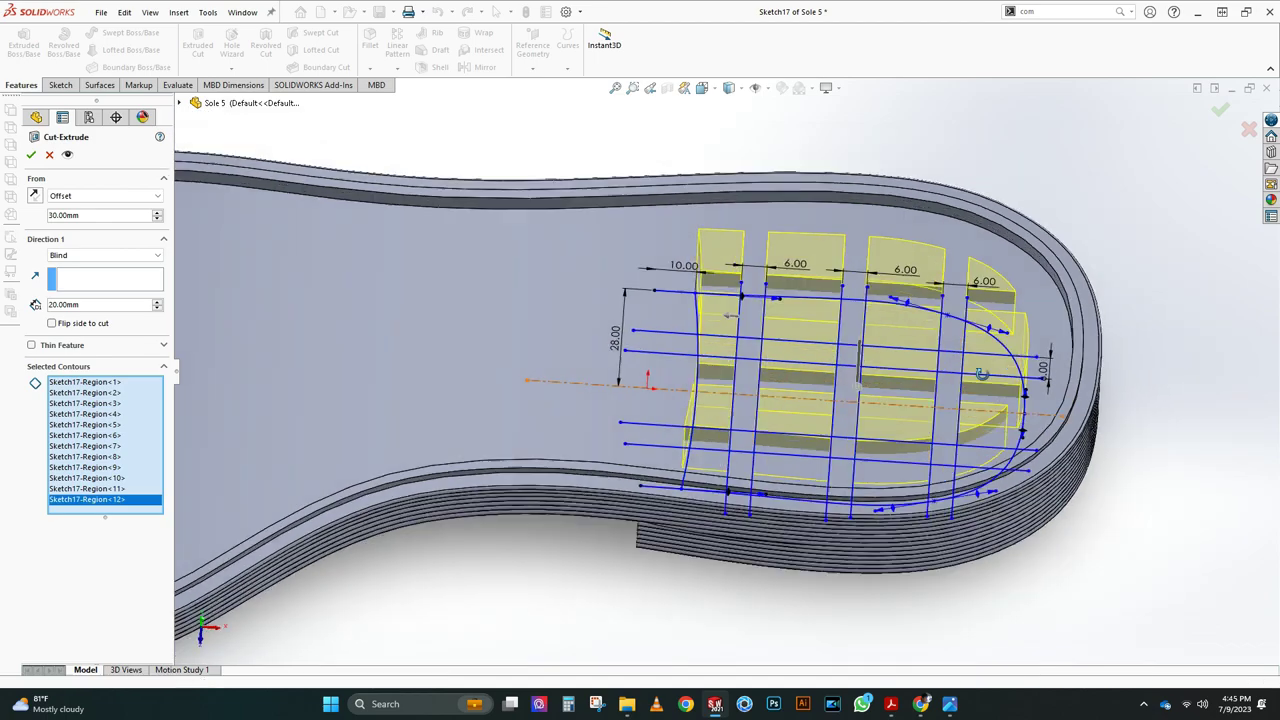
middle_click_drag(982, 374, 991, 175)
key("ctrl+1")
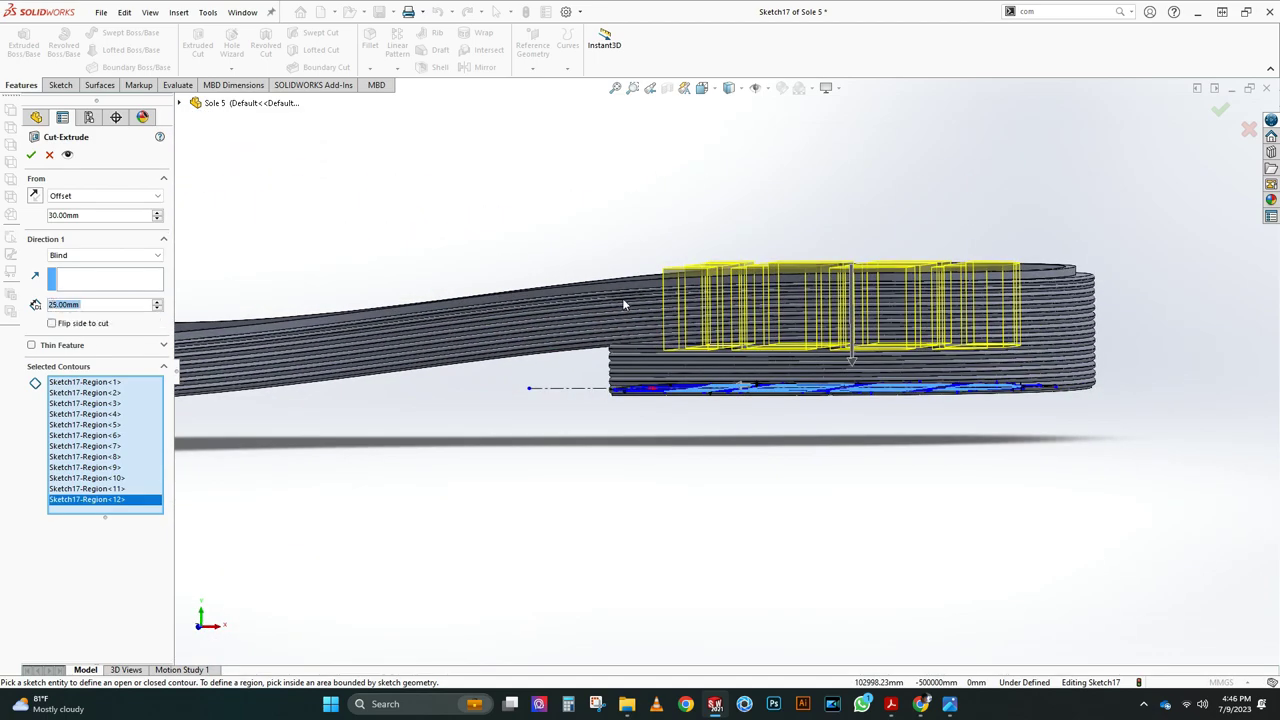
middle_click_drag(687, 157, 837, 391)
scroll(837, 391, "down", 3)
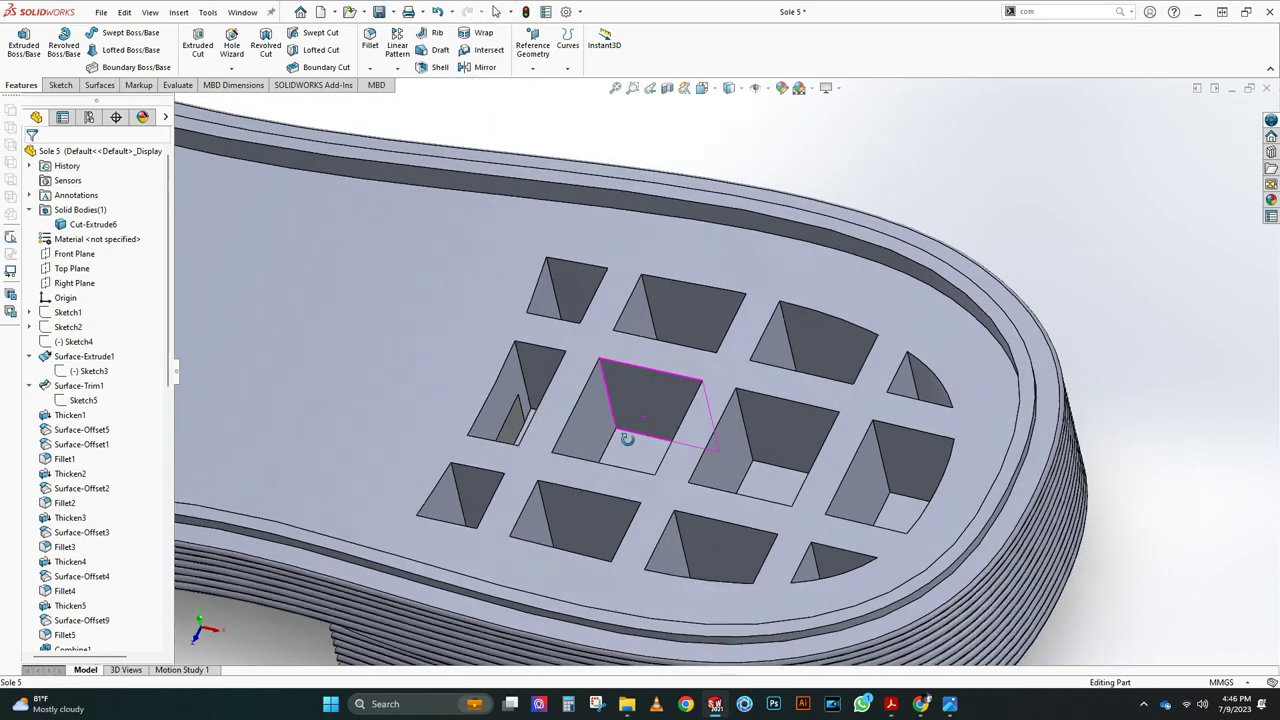
Edit Sketch17, mirror the pocket grid lines about the centreline, and exit the sketch.
mouse_move(514, 403)
middle_mouse_down()
mouse_move(598, 305)
mouse_move(640, 360)
middle_mouse_up()
left_click(82, 591)
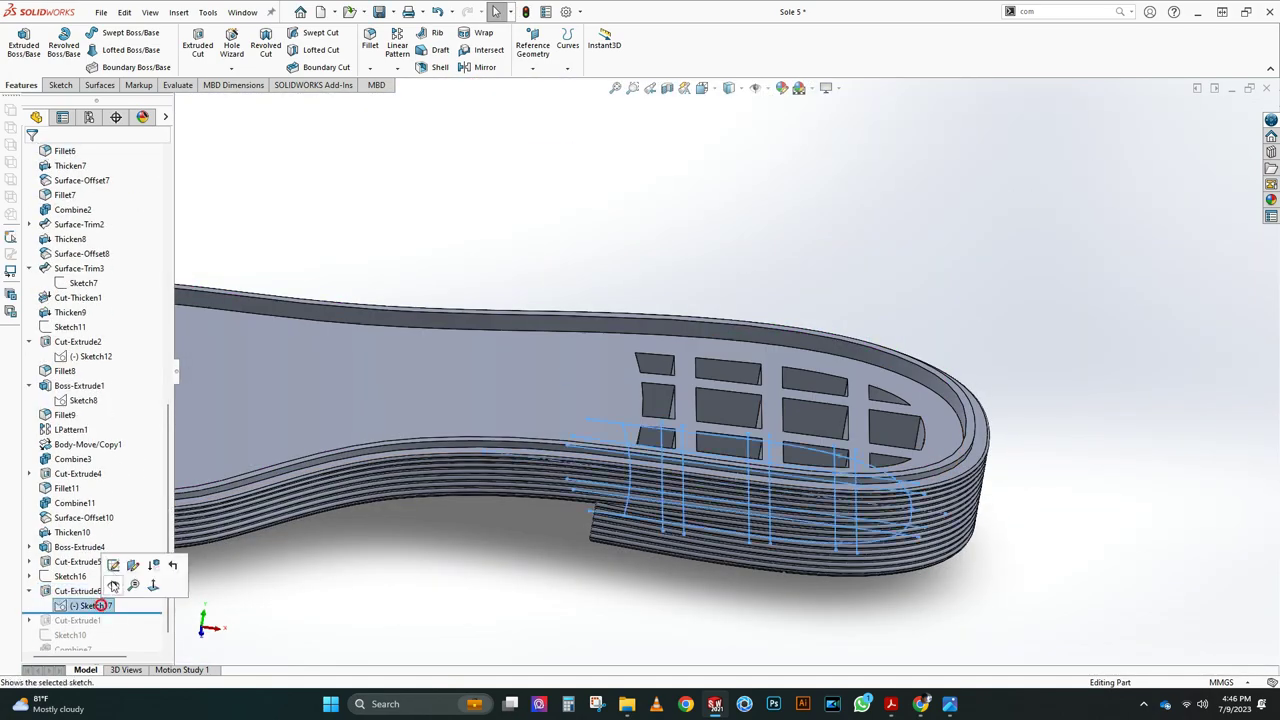
scroll(847, 398, "down", 4)
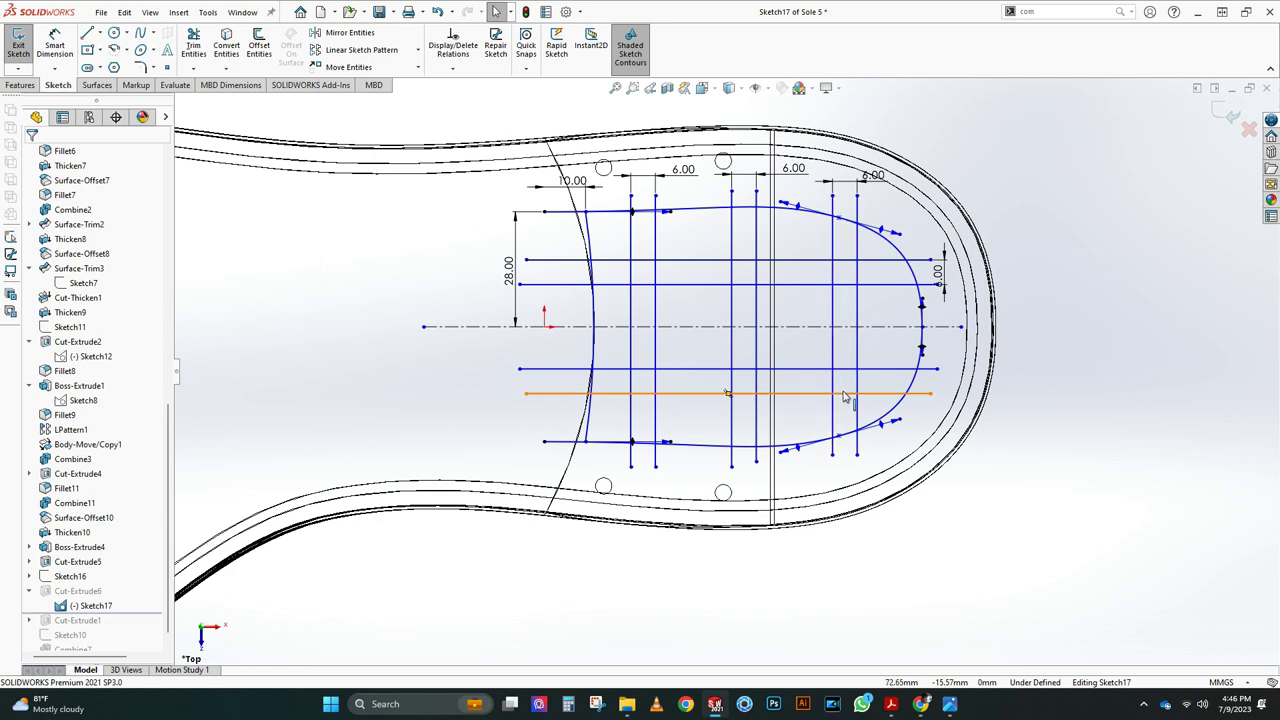
key("ctrl+a")
scroll(641, 391, "down", 2)
key("Escape")
left_click_drag(280, 103, 985, 585)
left_click(343, 41)
left_click(594, 347)
key("Return")
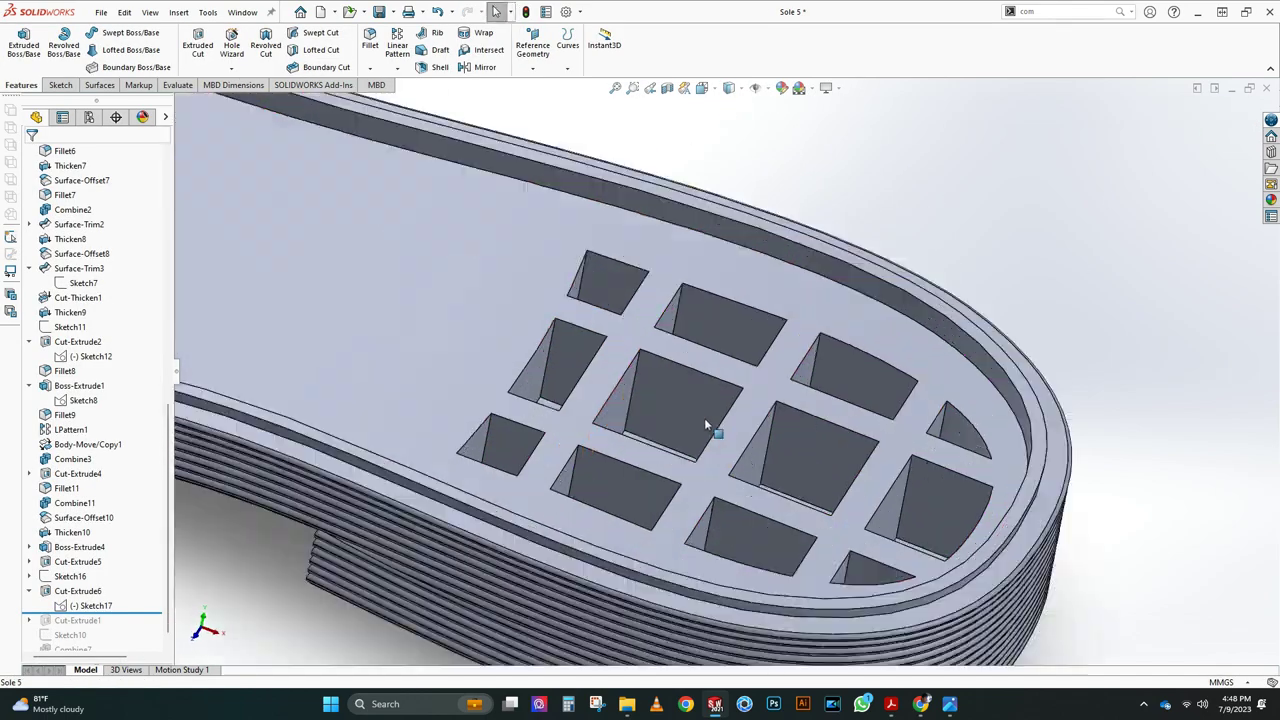
Fillet the vertical inside corner edges of all the pockets.
middle_click_drag(705, 425, 521, 246)
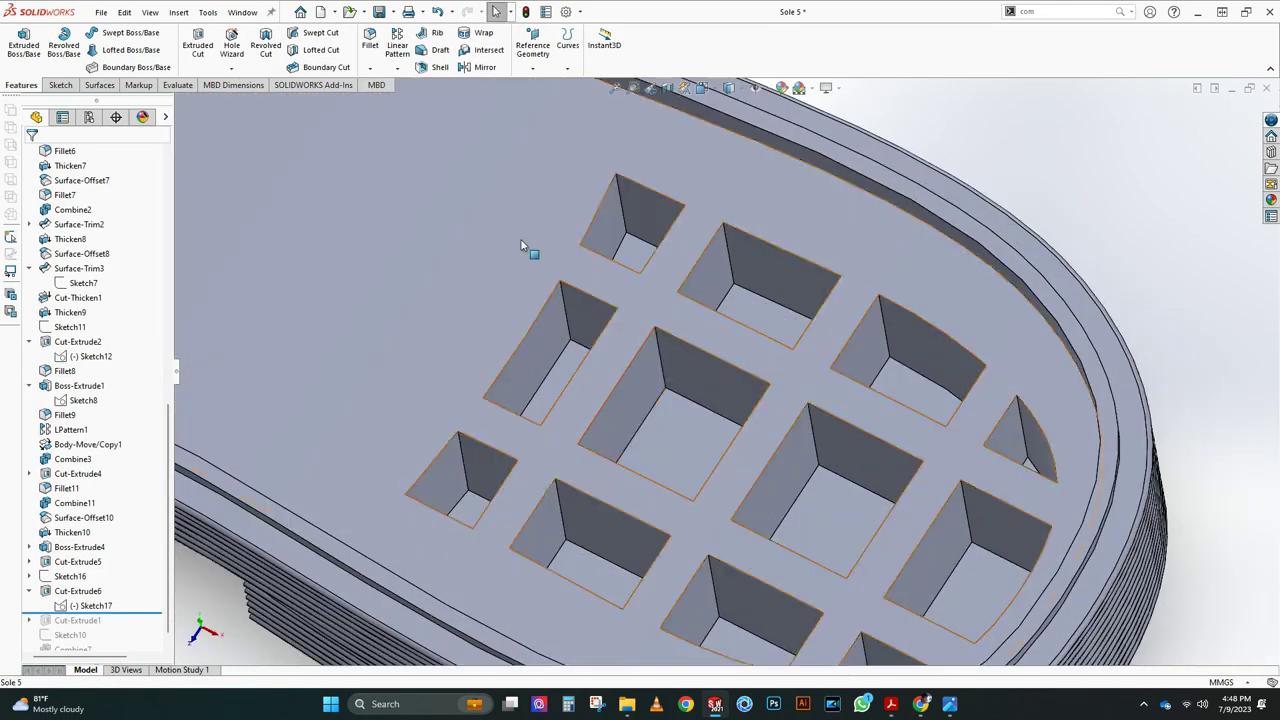
left_click(624, 218)
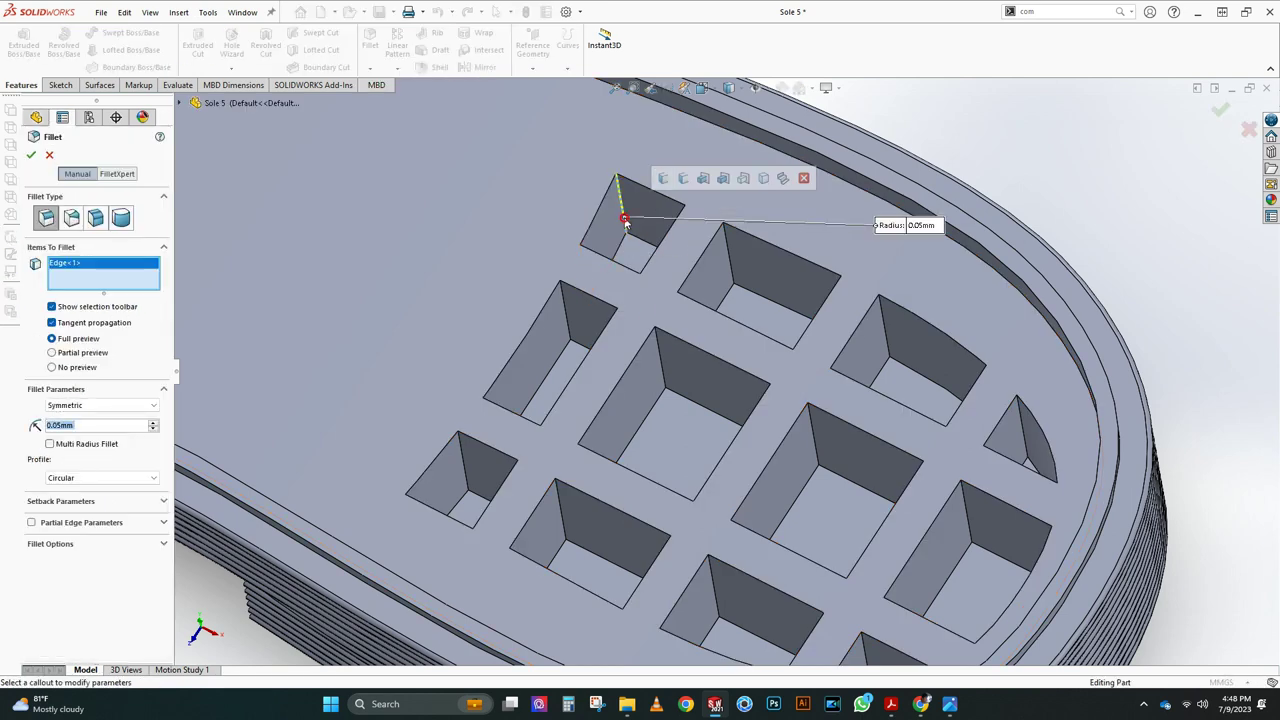
left_click(686, 179)
type("1")
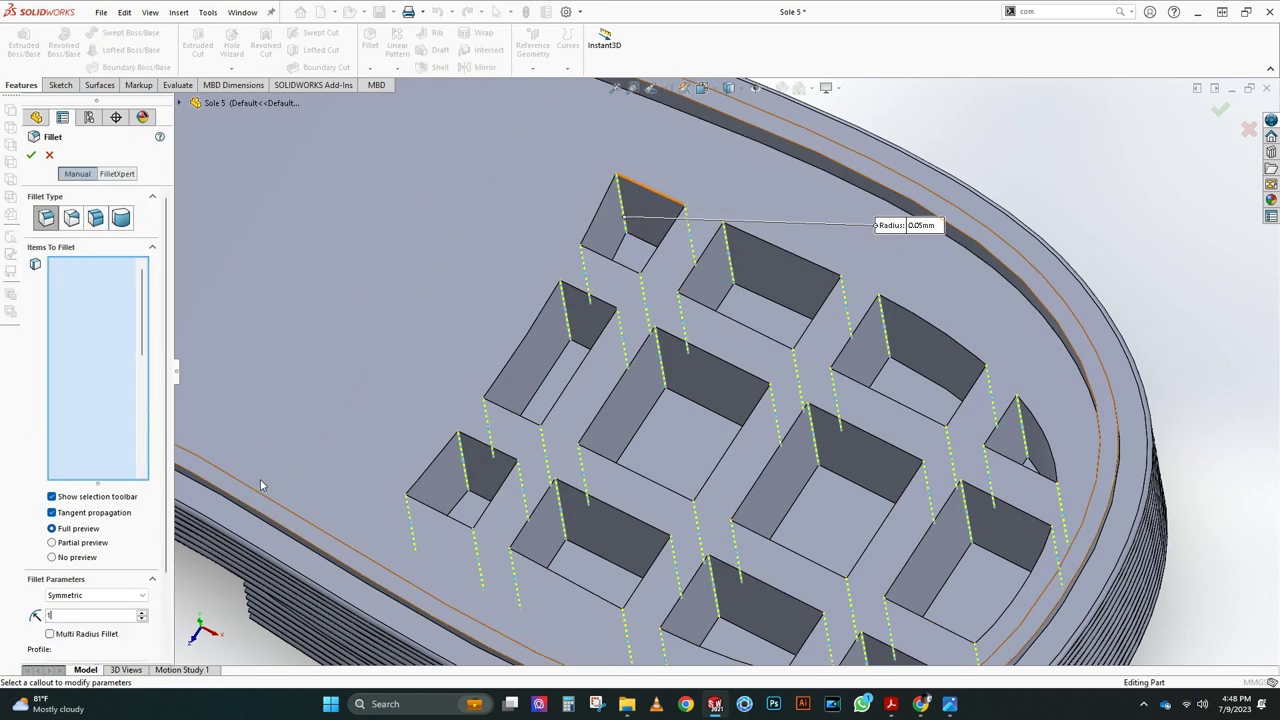
key("Return")
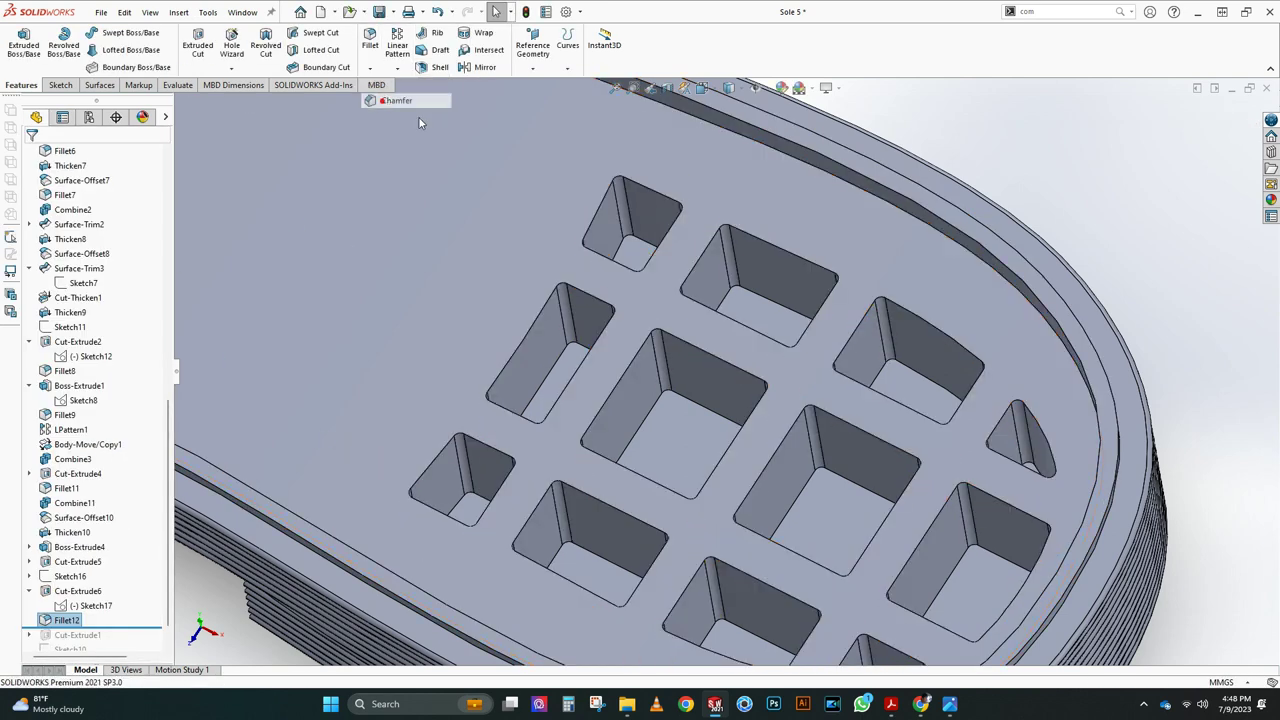
left_click(397, 101)
left_click(596, 210)
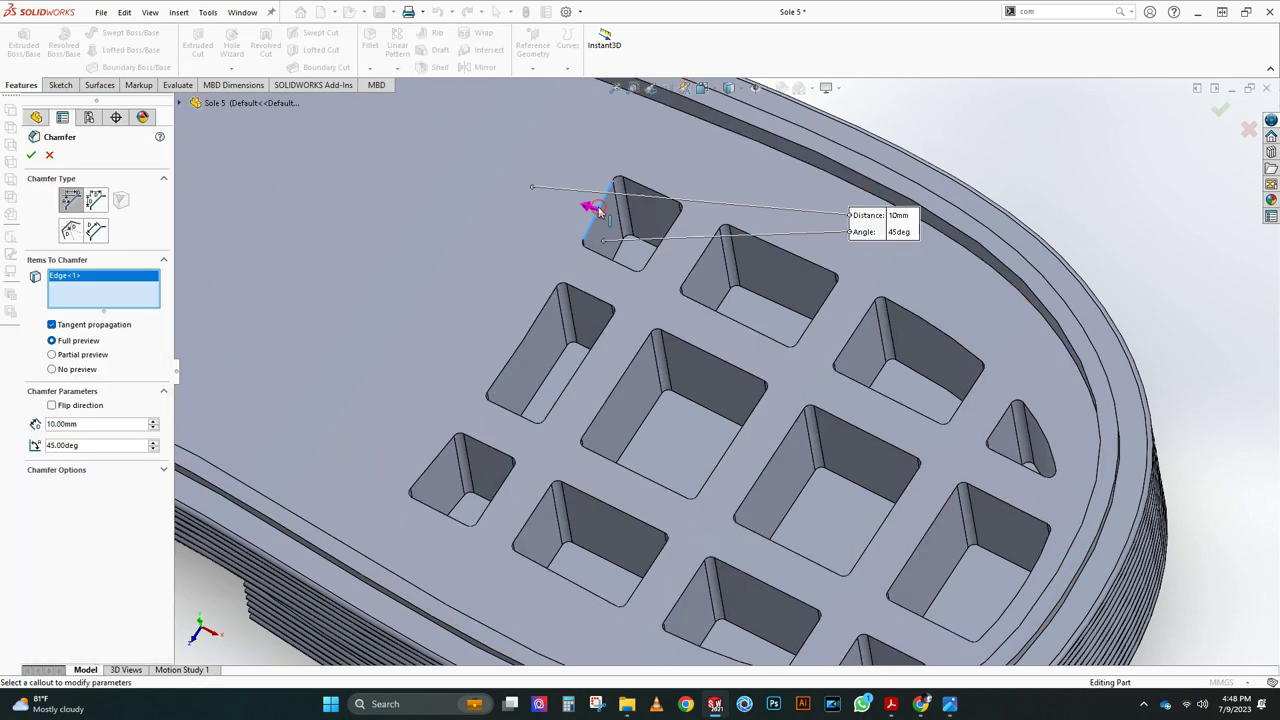
Chamfer the top rim edges of all twelve pockets at 1.00 mm and 45°.
left_click(521, 352)
left_click(480, 450)
left_click(530, 515)
left_click(614, 386)
left_click(690, 252)
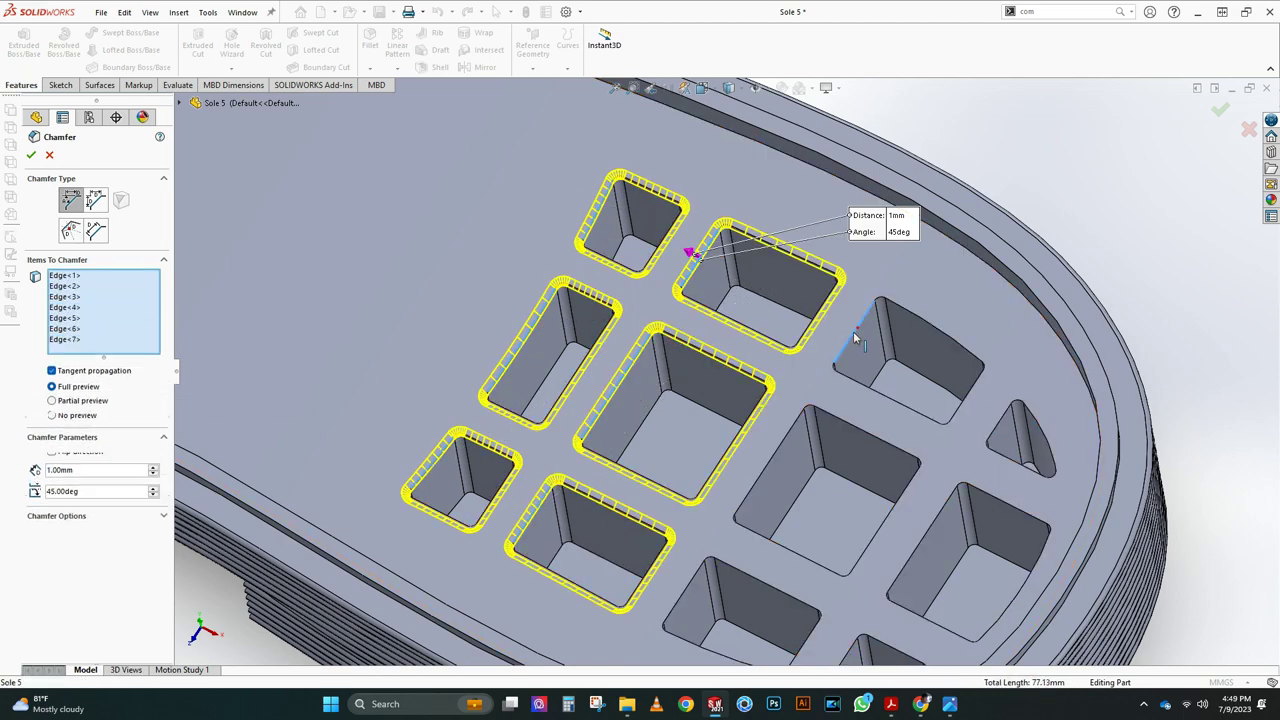
left_click(695, 590)
left_click(971, 518)
scroll(700, 400, "up", 3)
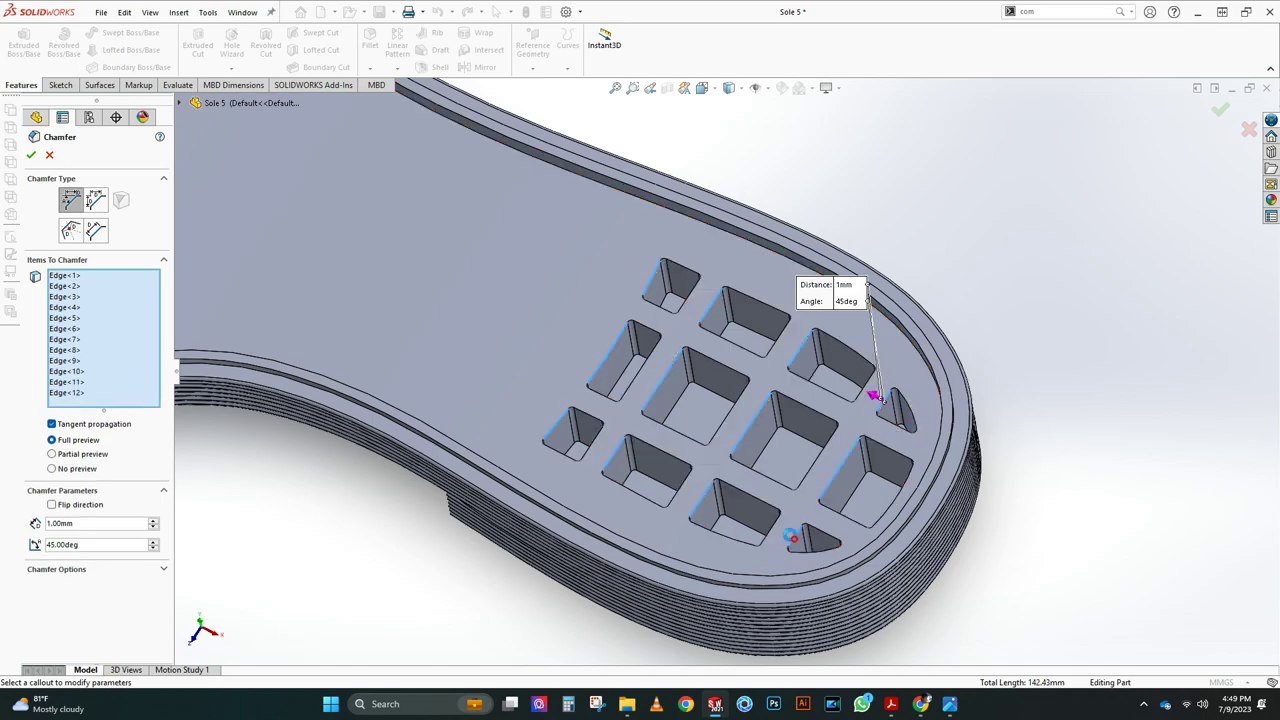
key("Return")
middle_click_drag(666, 191, 612, 318)
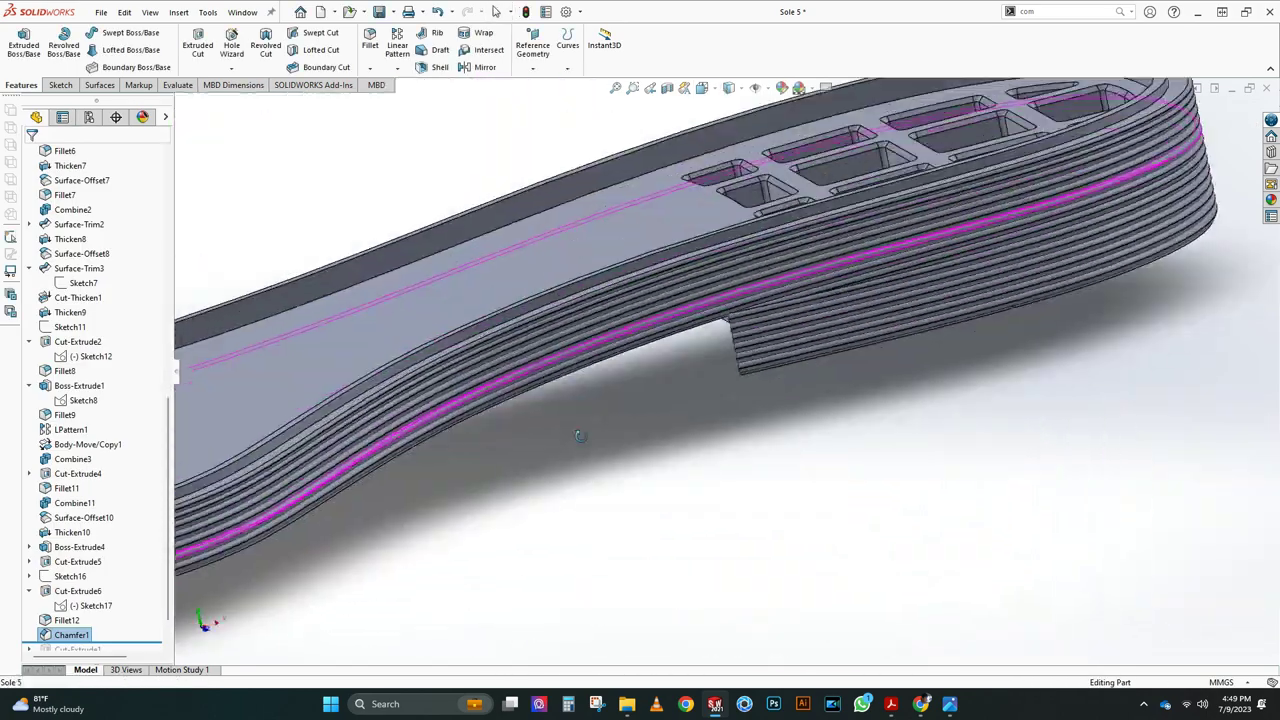
Round the top face edges of the sole's raised rim with a 0.1 mm fillet.
middle_click_drag(612, 318, 600, 470)
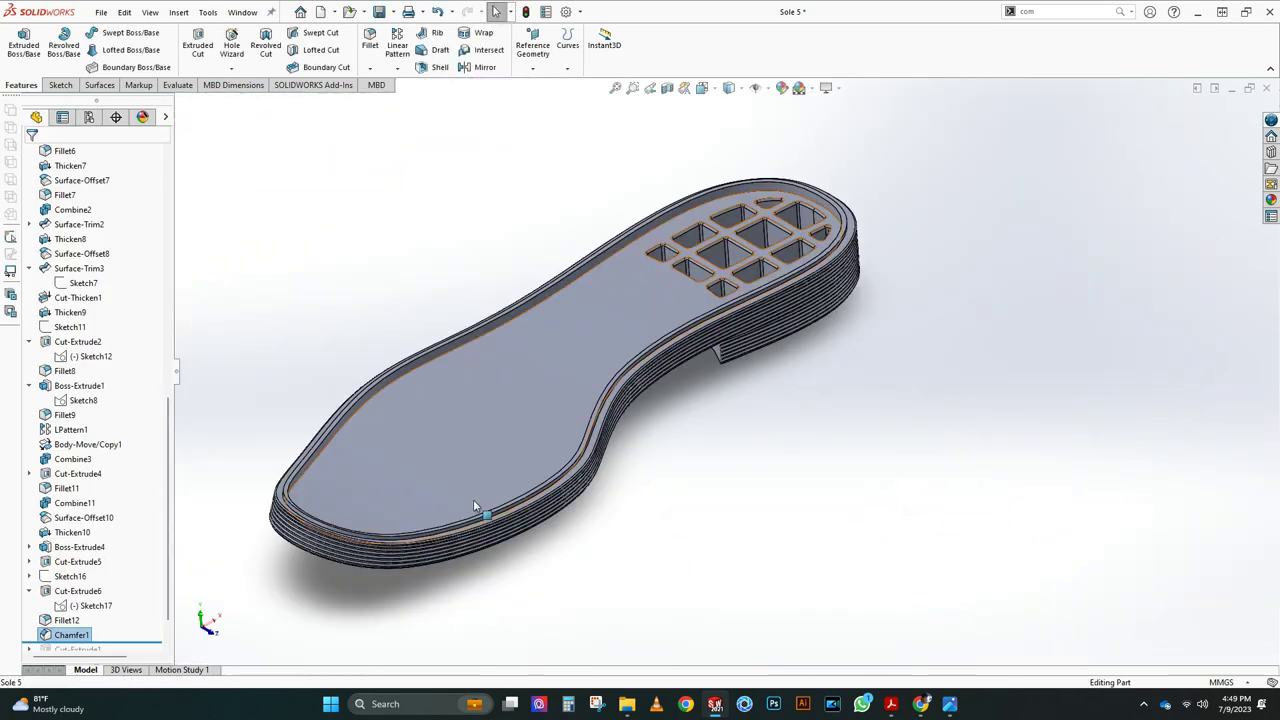
scroll(458, 418, "down", 5)
scroll(458, 418, "down", 2)
right_click_drag(458, 418, 351, 440)
type("1")
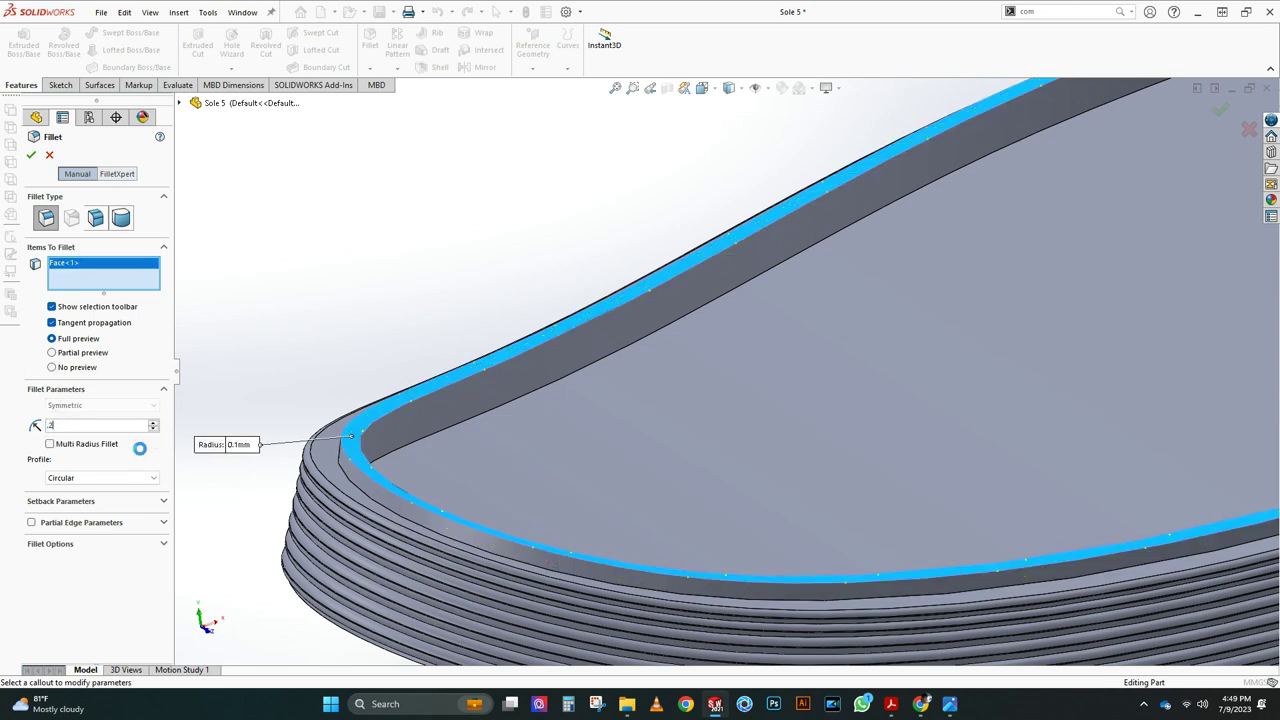
key("Return")
middle_click_drag(426, 274, 906, 276)
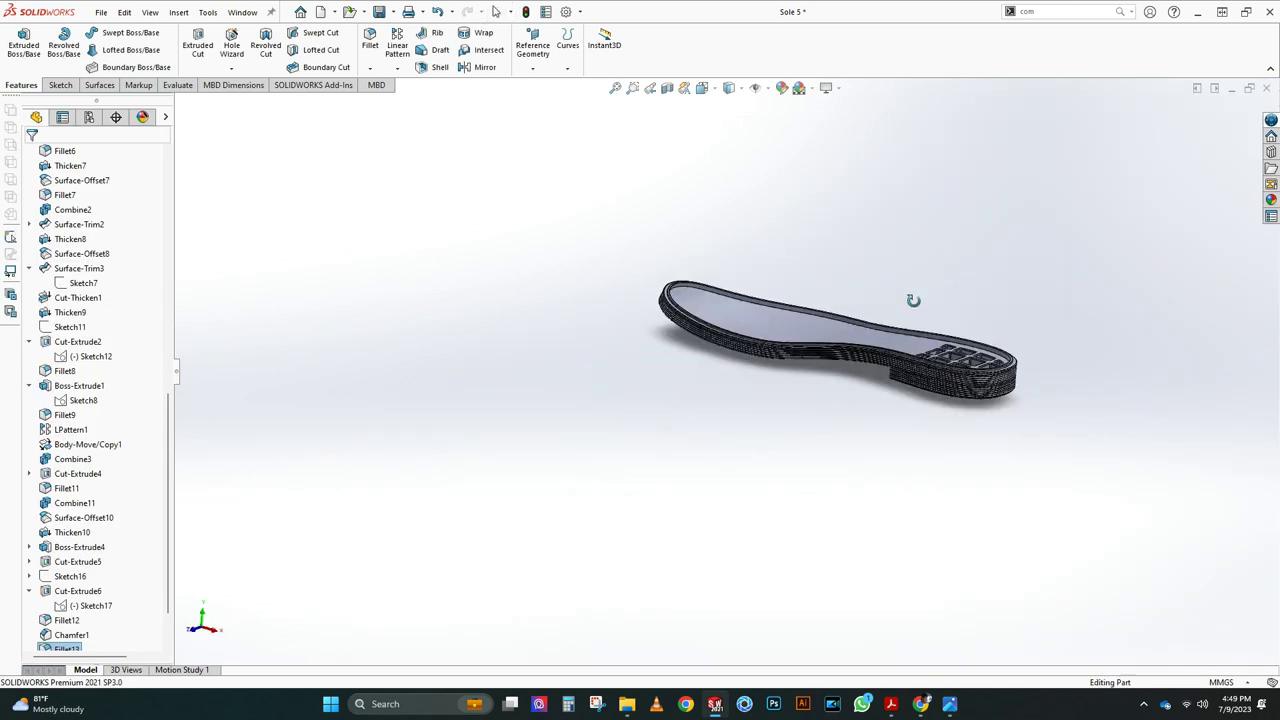
mouse_move(716, 241)
middle_mouse_down()
mouse_move(817, 508)
mouse_move(1066, 217)
mouse_move(808, 289)
mouse_move(683, 472)
mouse_move(677, 400)
mouse_move(754, 337)
mouse_move(911, 443)
mouse_move(806, 610)
mouse_move(746, 580)
mouse_move(806, 604)
middle_mouse_up()
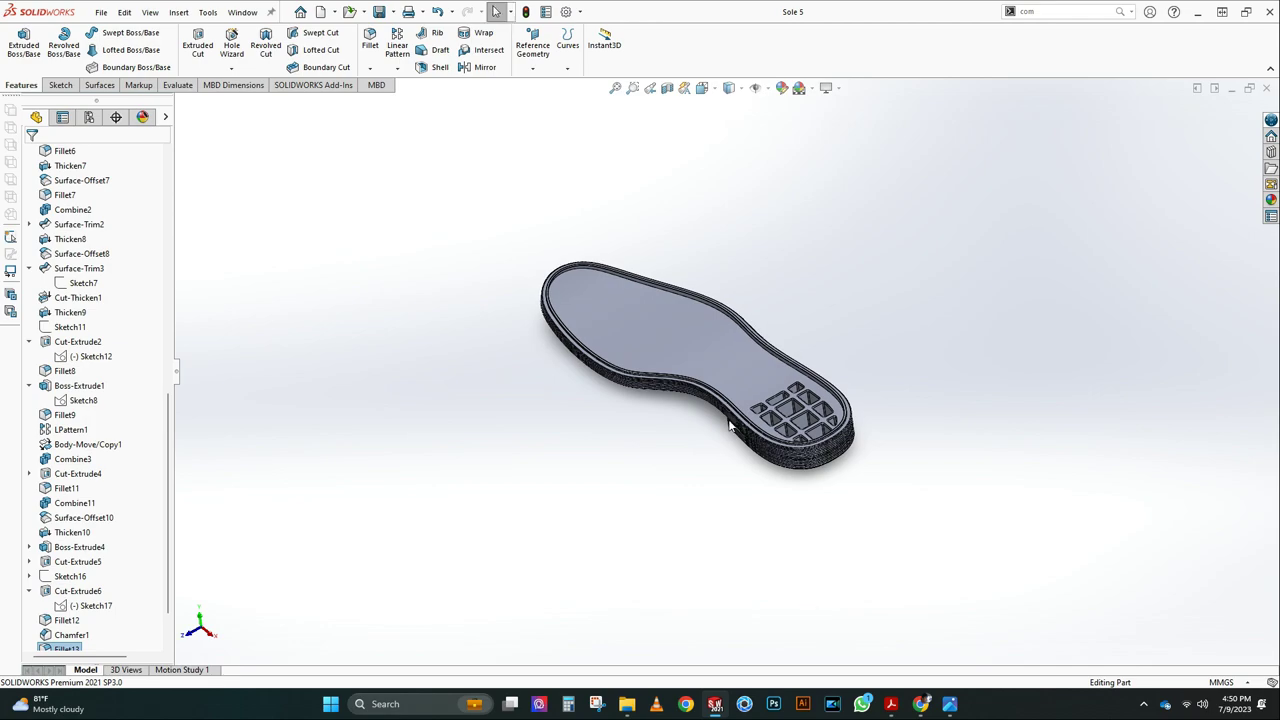
Orbit and zoom around the sole to inspect it from top-down and low side angles.
middle_click_drag(763, 516, 775, 373)
scroll(775, 373, "down", 3)
scroll(740, 440, "down", 2)
scroll(740, 430, "down", 2)
mouse_move(741, 427)
middle_mouse_down()
mouse_move(757, 380)
mouse_move(734, 351)
mouse_move(647, 335)
mouse_move(686, 309)
mouse_move(737, 320)
mouse_move(778, 380)
mouse_move(797, 470)
middle_mouse_up()
scroll(797, 470, "up", 2)
scroll(310, 375, "up", 3)
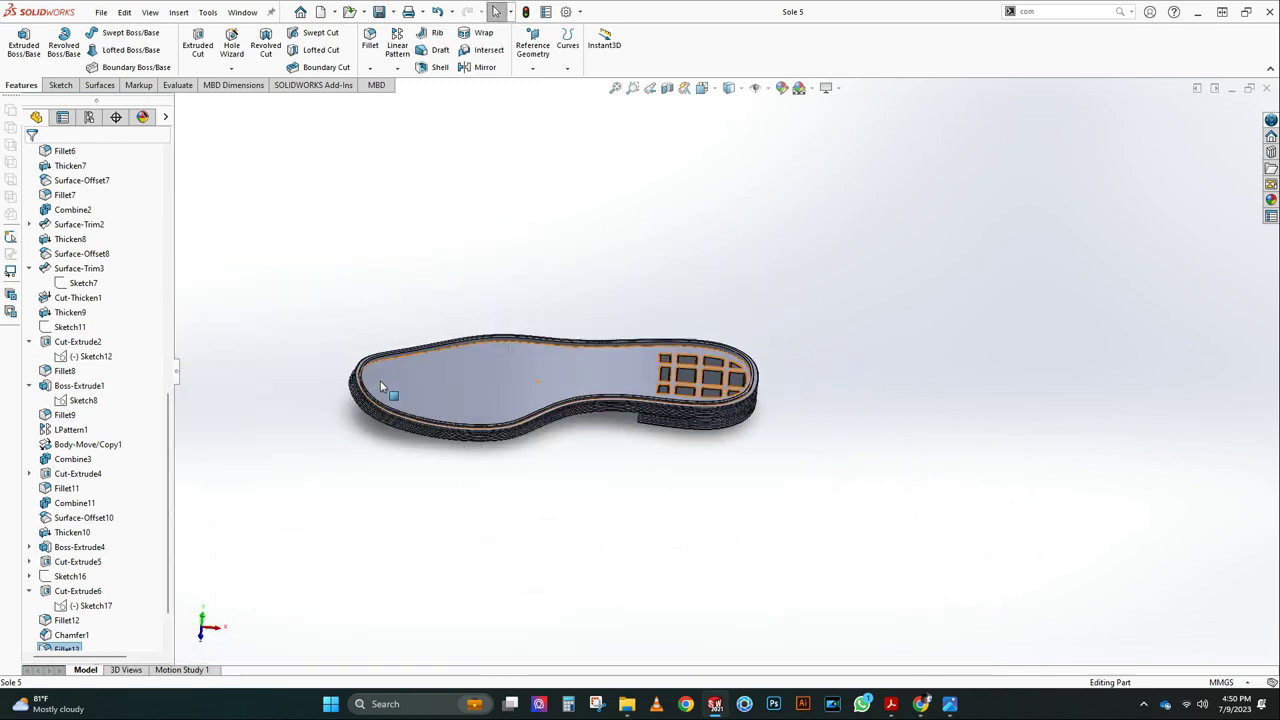
scroll(523, 380, "down", 3)
Inspect the heel edge up close, then snap the sole to the straight Front view.
mouse_move(523, 380)
middle_mouse_down()
mouse_move(664, 307)
mouse_move(723, 414)
mouse_move(686, 526)
mouse_move(609, 534)
mouse_move(599, 520)
middle_mouse_up()
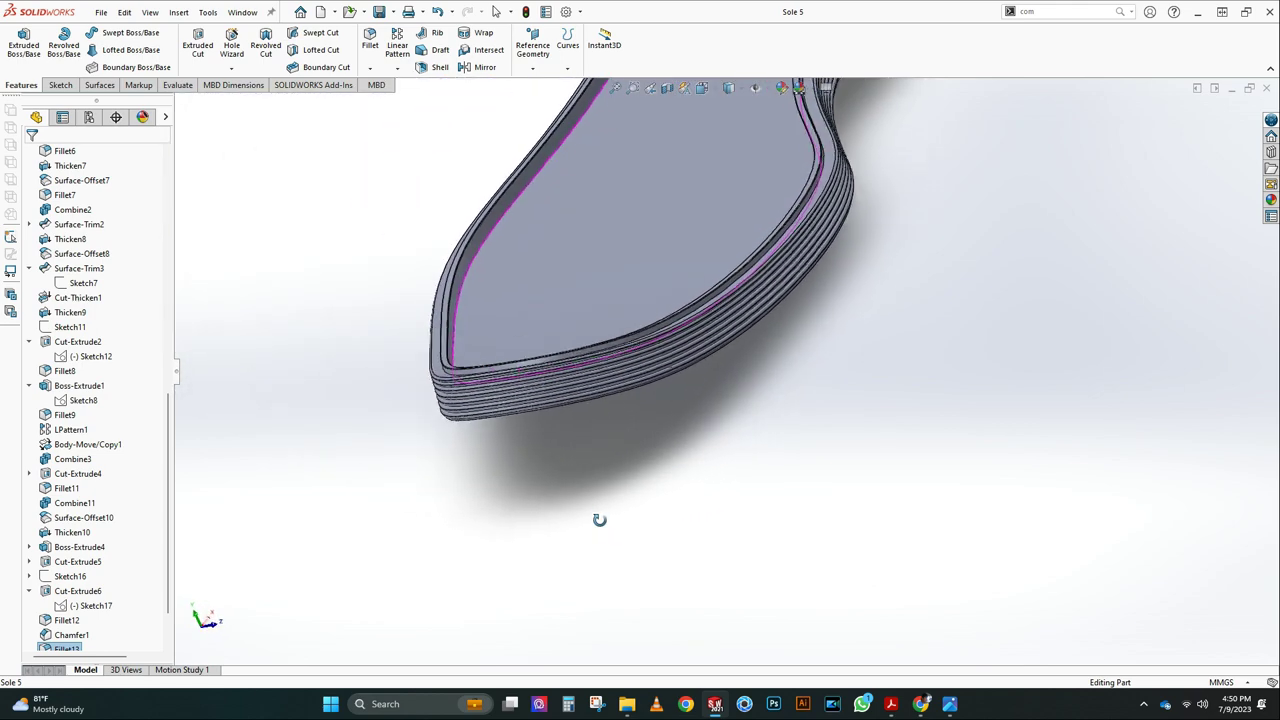
scroll(599, 520, "up", 3)
middle_click_drag(634, 449, 660, 289)
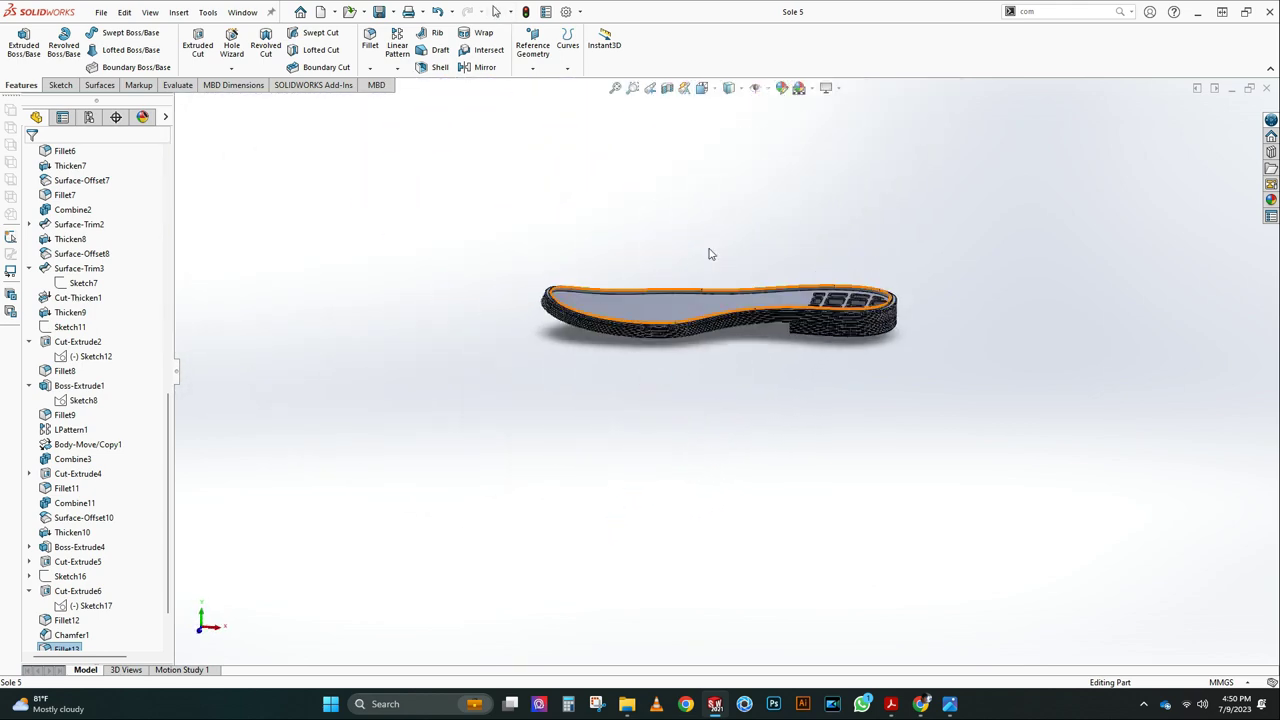
left_click(711, 90)
left_click(602, 410)
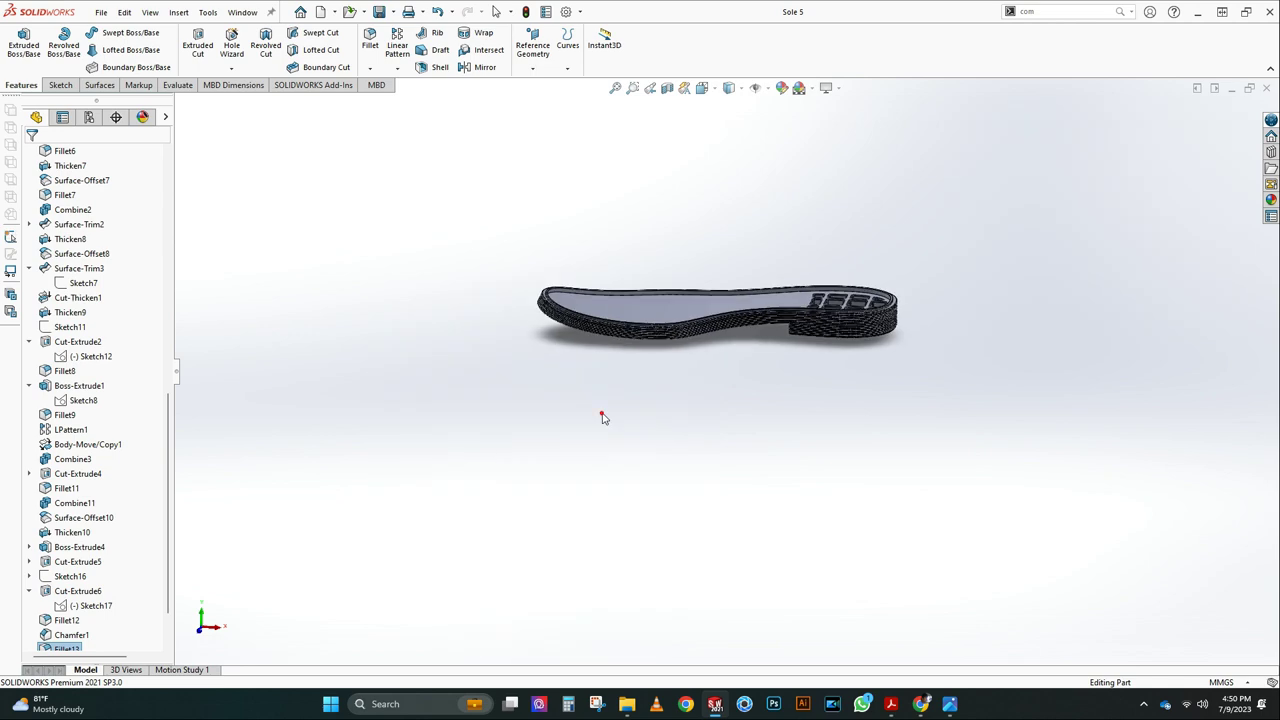